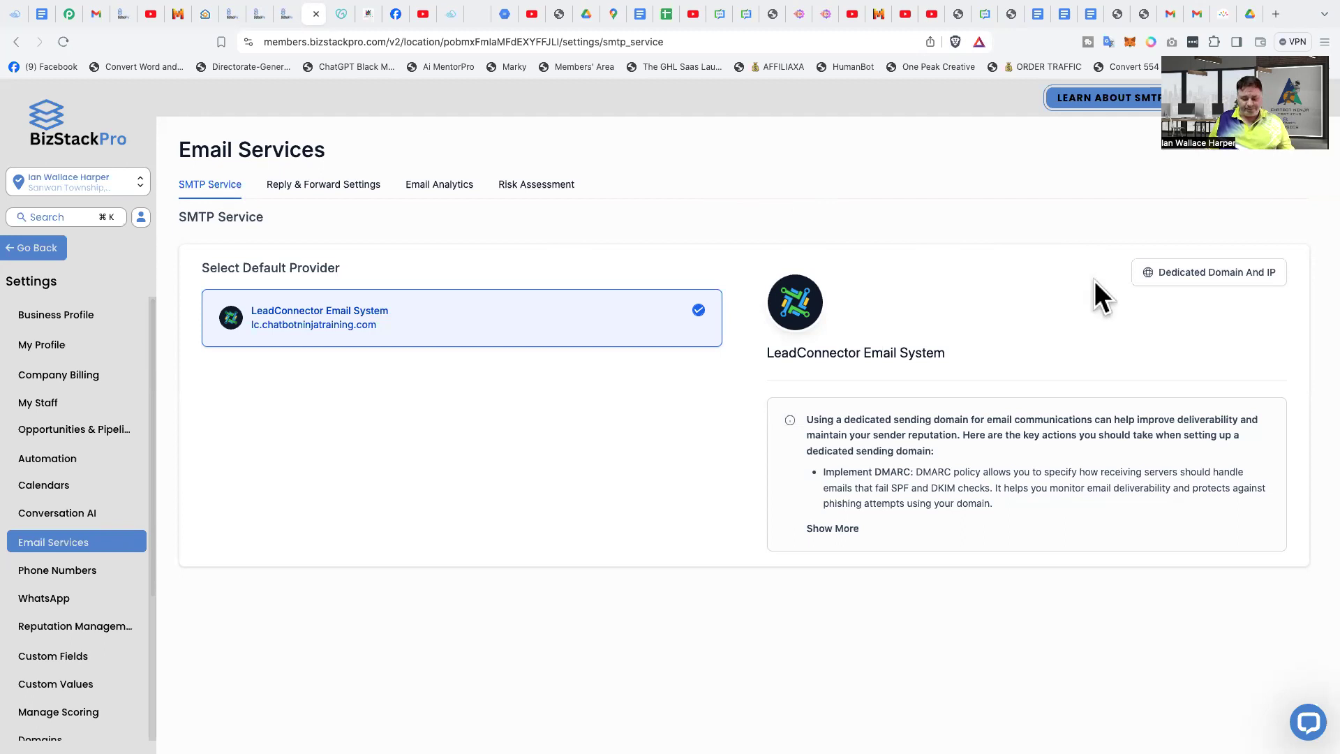
- Open the dedicated domain settings and review the sending domains assigned to each email type in the domain configuration
left_click(1195, 282)
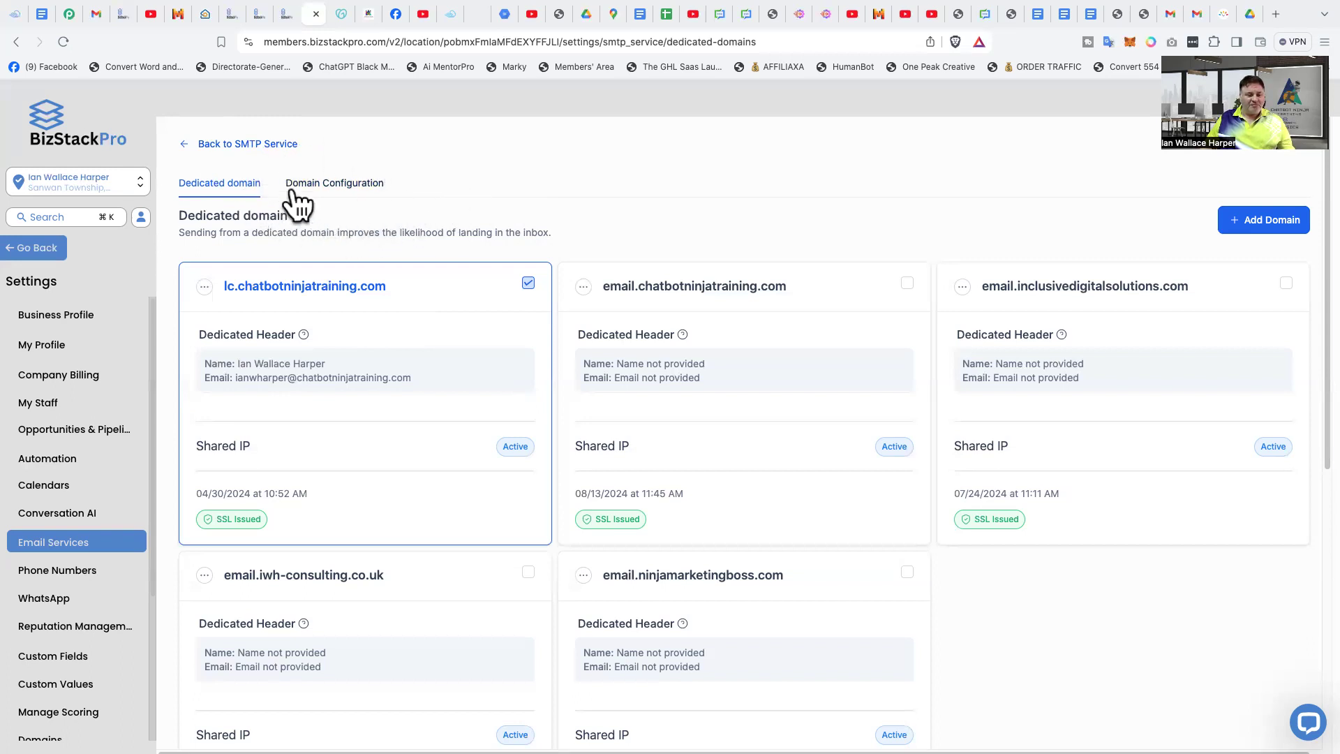
left_click(326, 186)
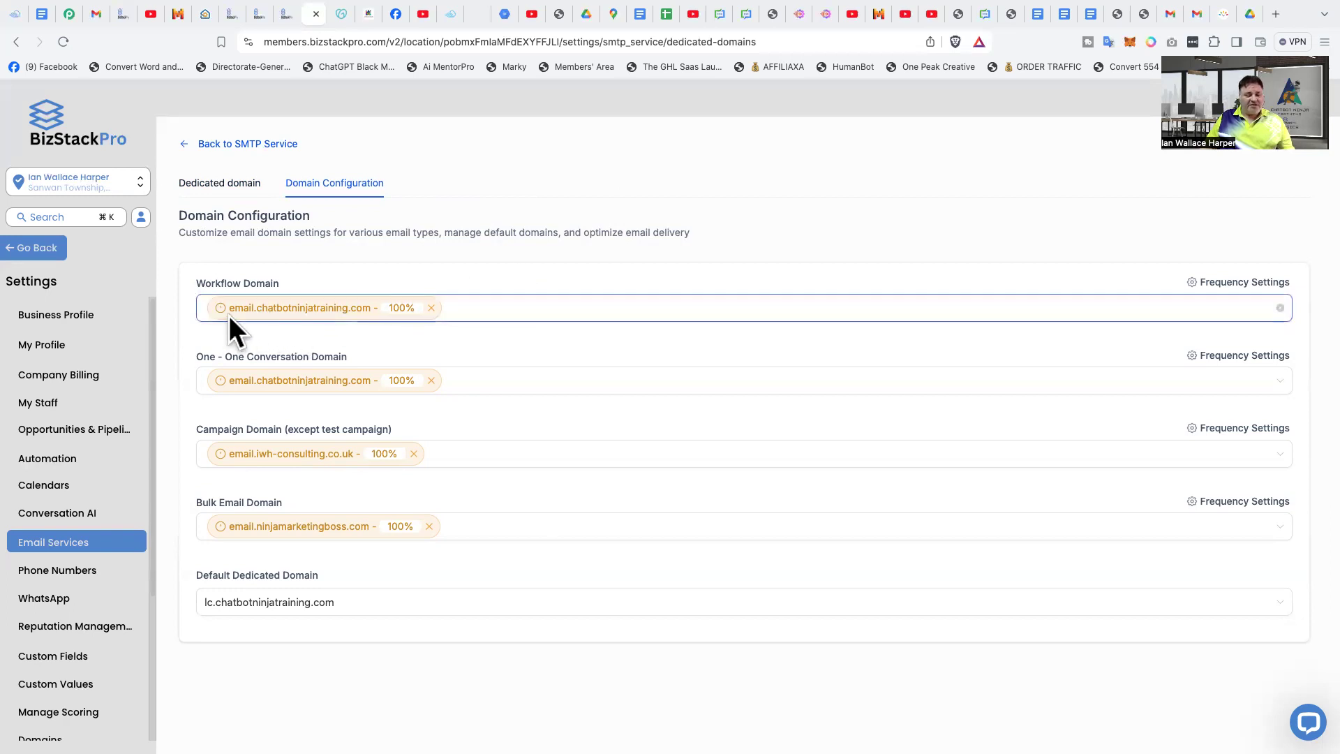
mouse_move(233, 313)
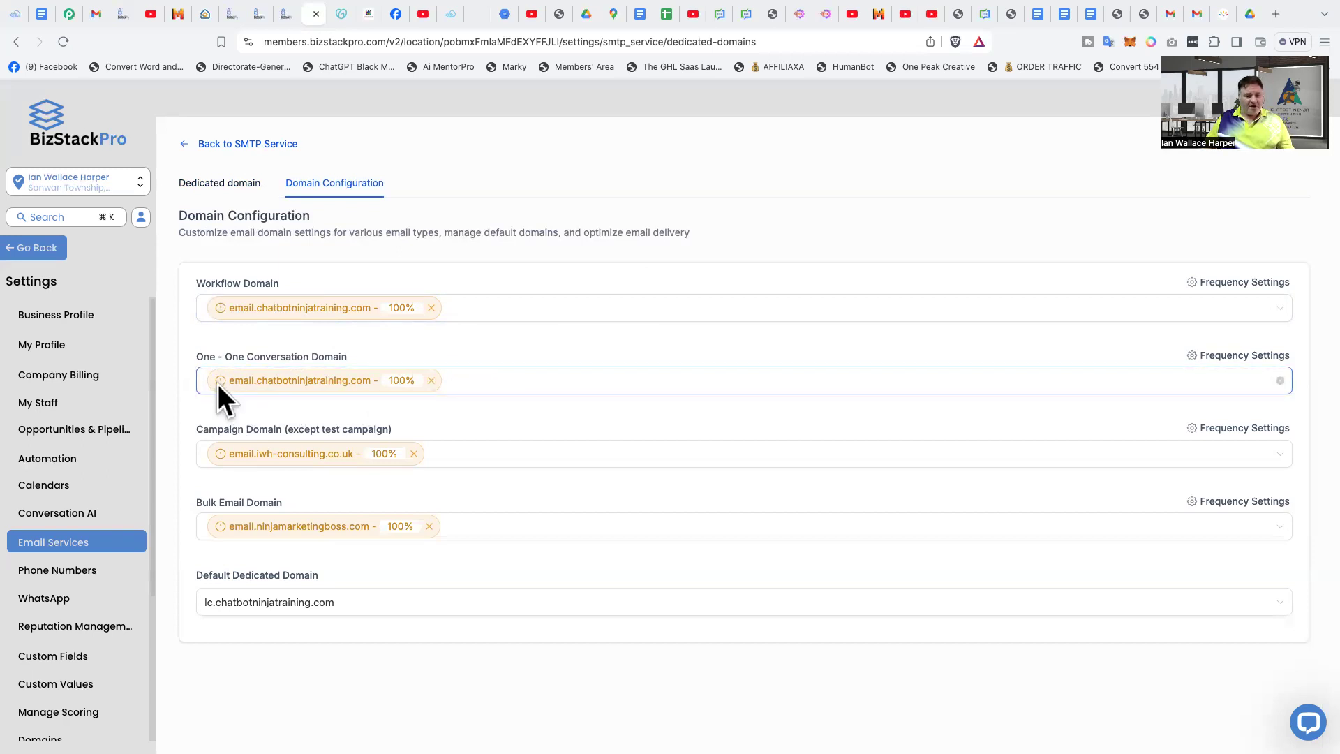
mouse_move(226, 386)
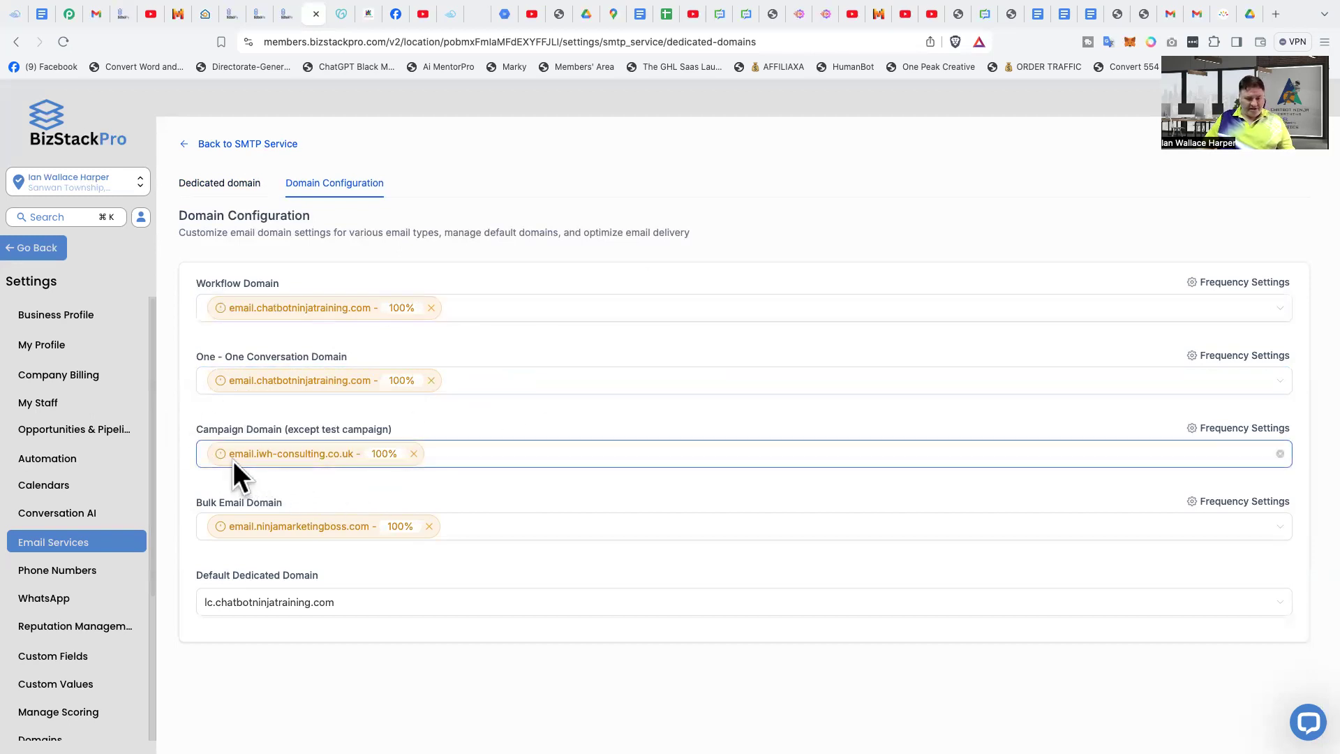
mouse_move(259, 463)
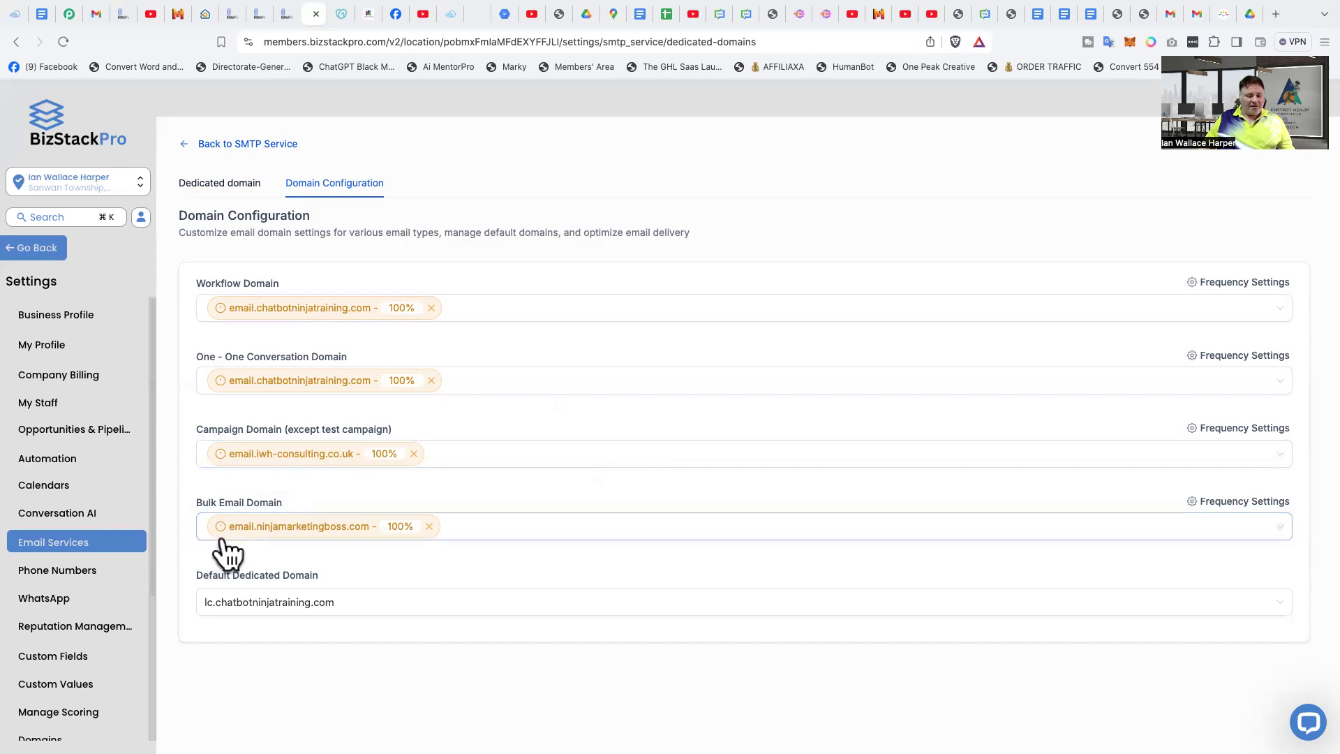
mouse_move(253, 533)
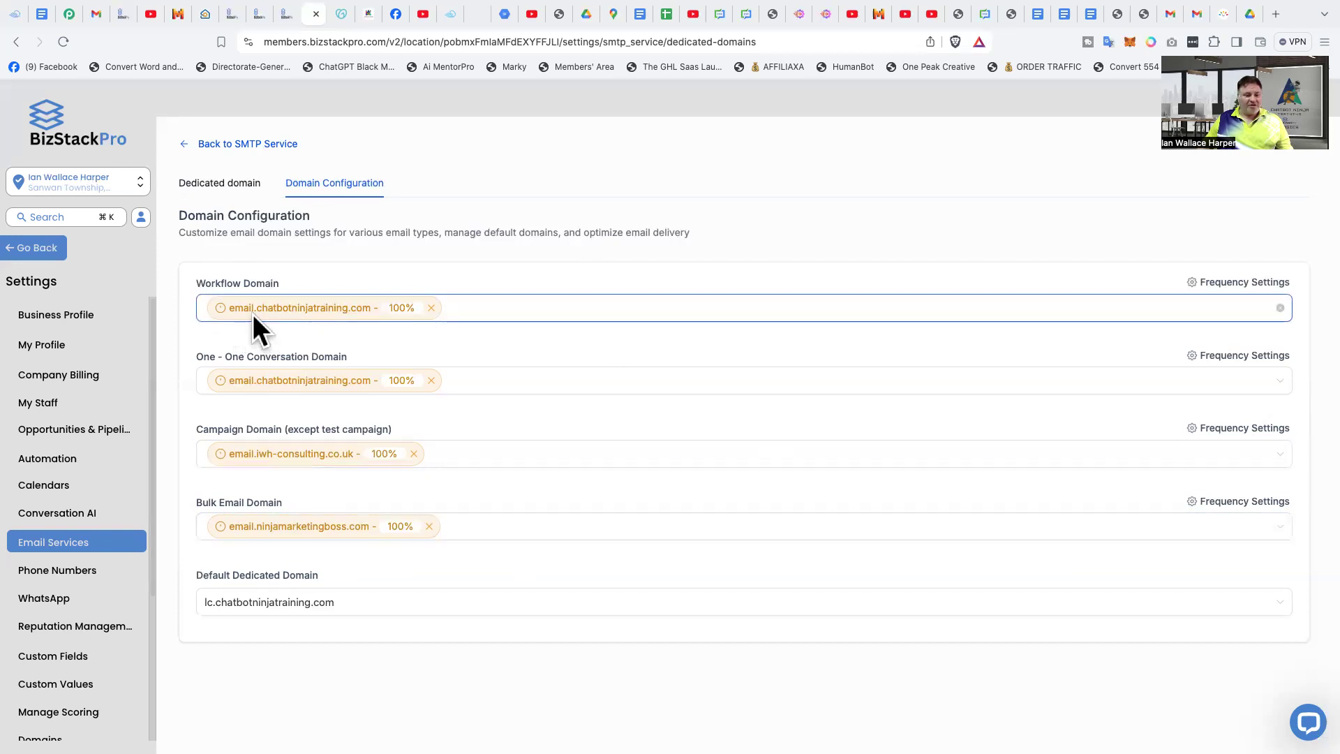
mouse_move(252, 314)
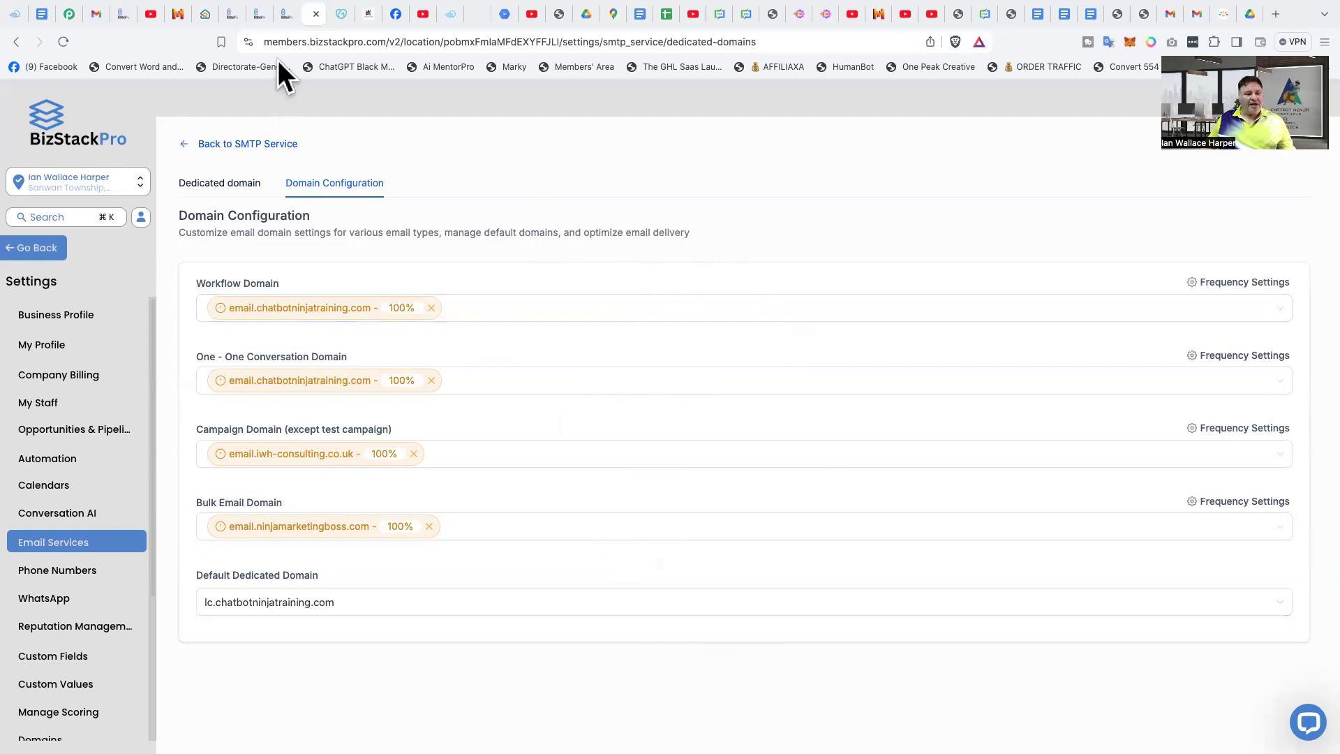
left_click(286, 14)
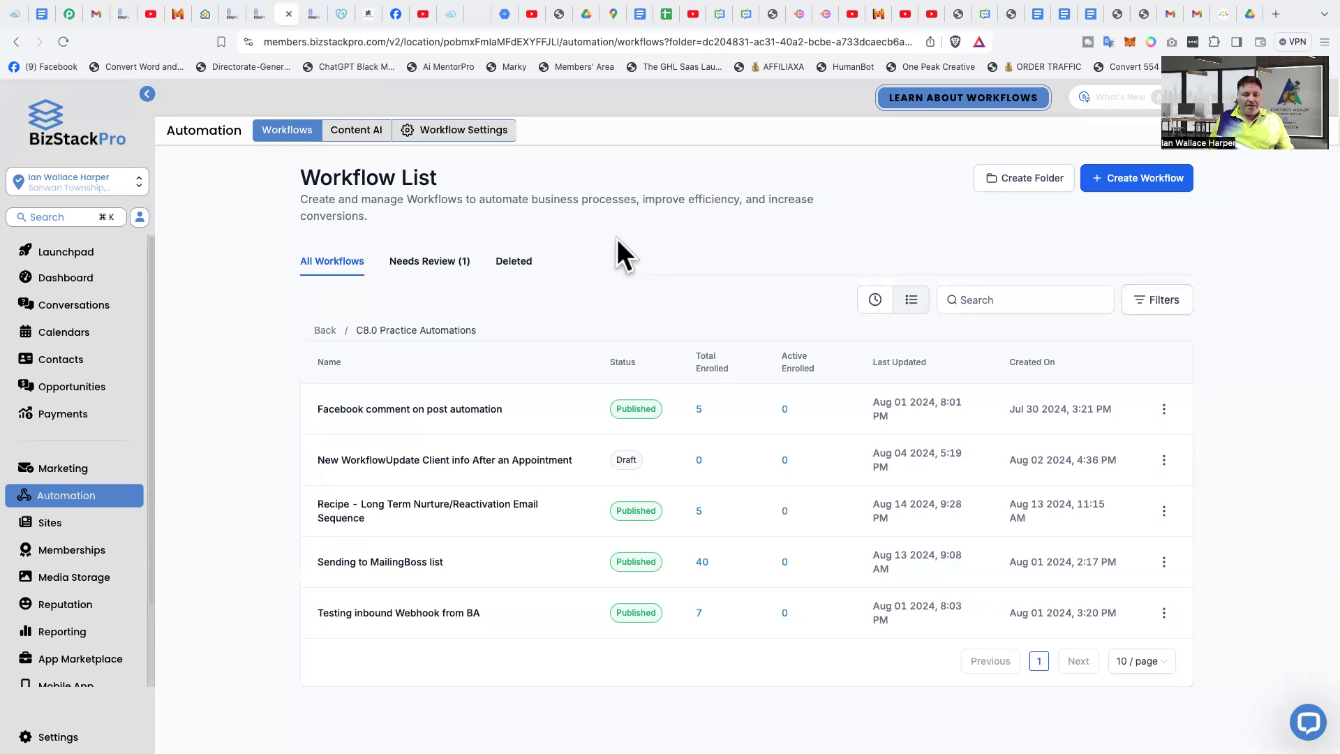
left_click(313, 13)
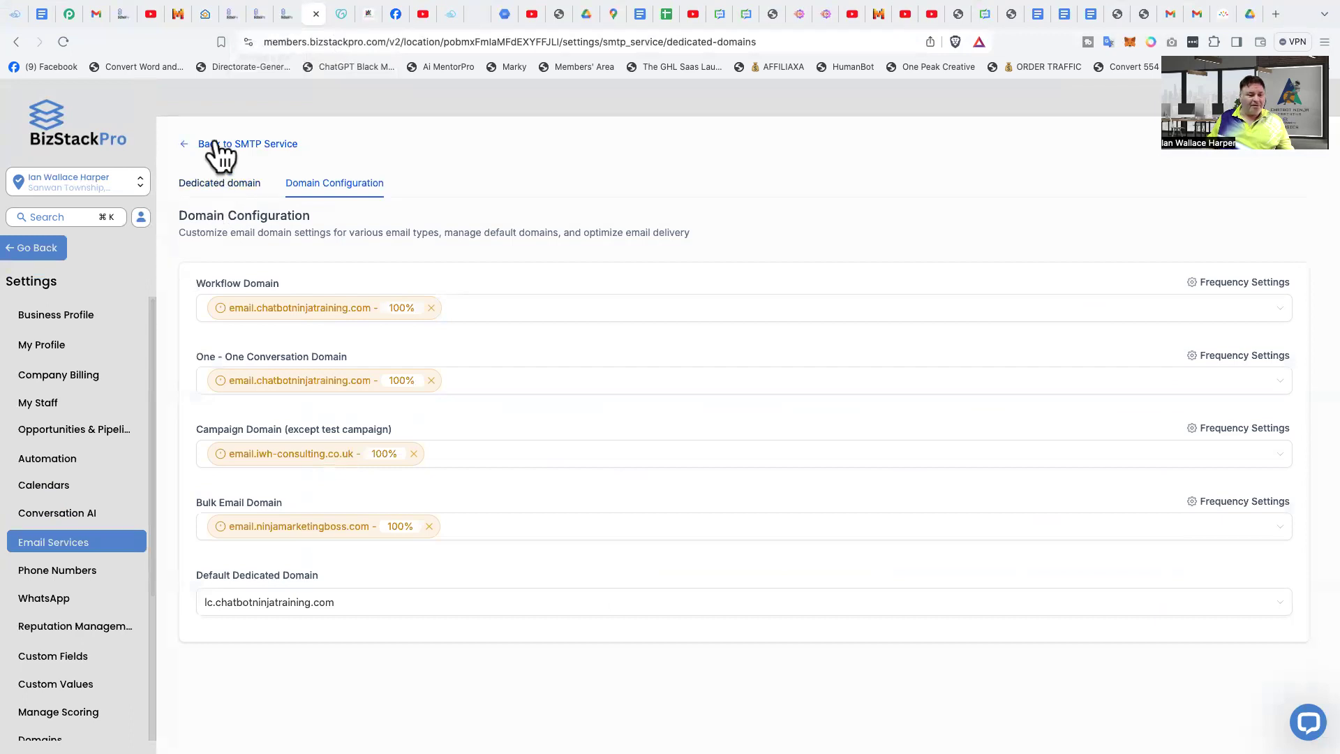
left_click(184, 143)
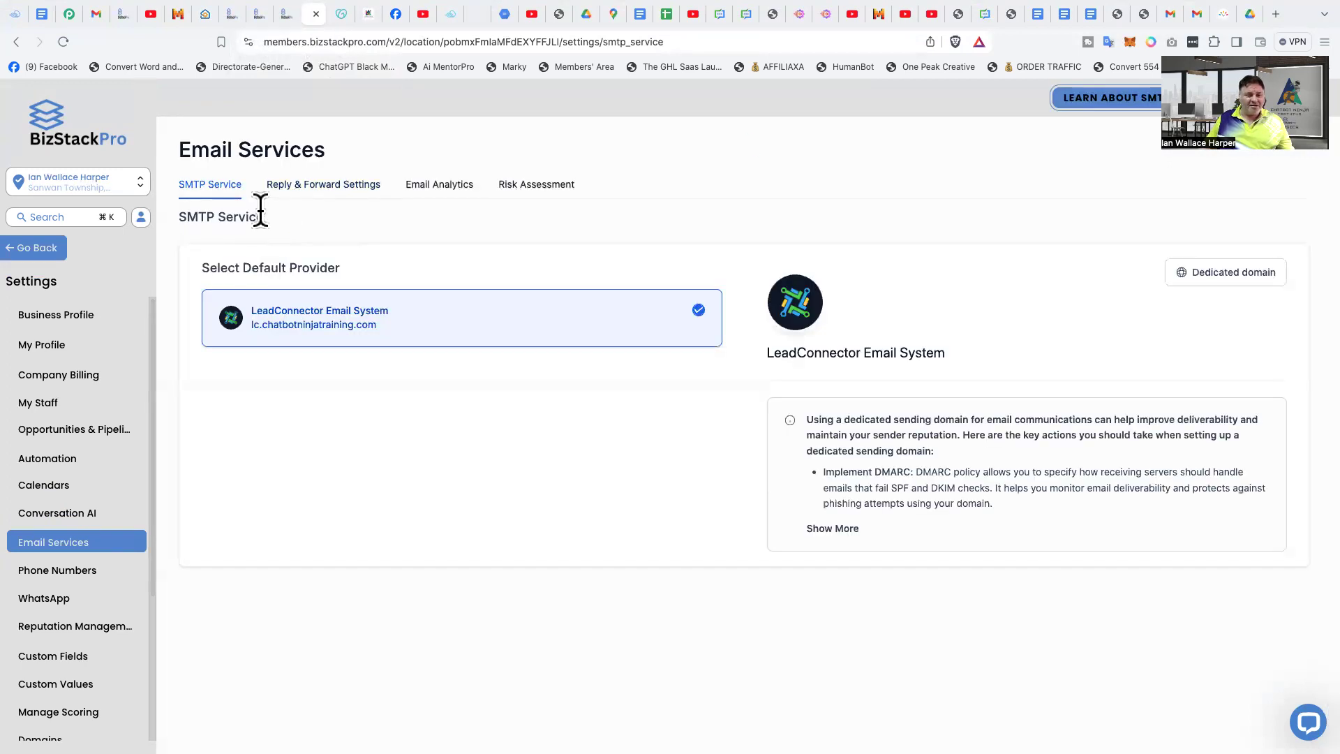
left_click(1190, 280)
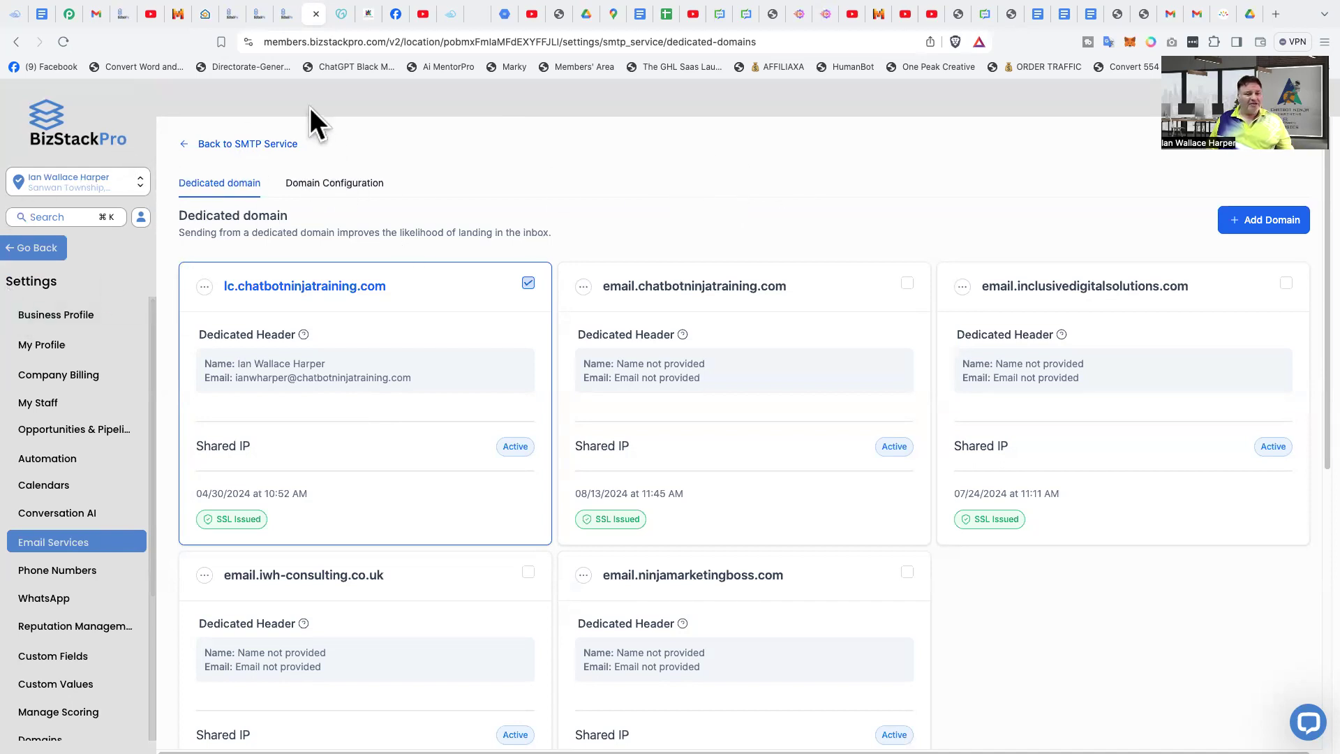
- Create a workflow from scratch in the C8.0 Practice Automations folder and turn off Allow re-entry in its settings
left_click(288, 16)
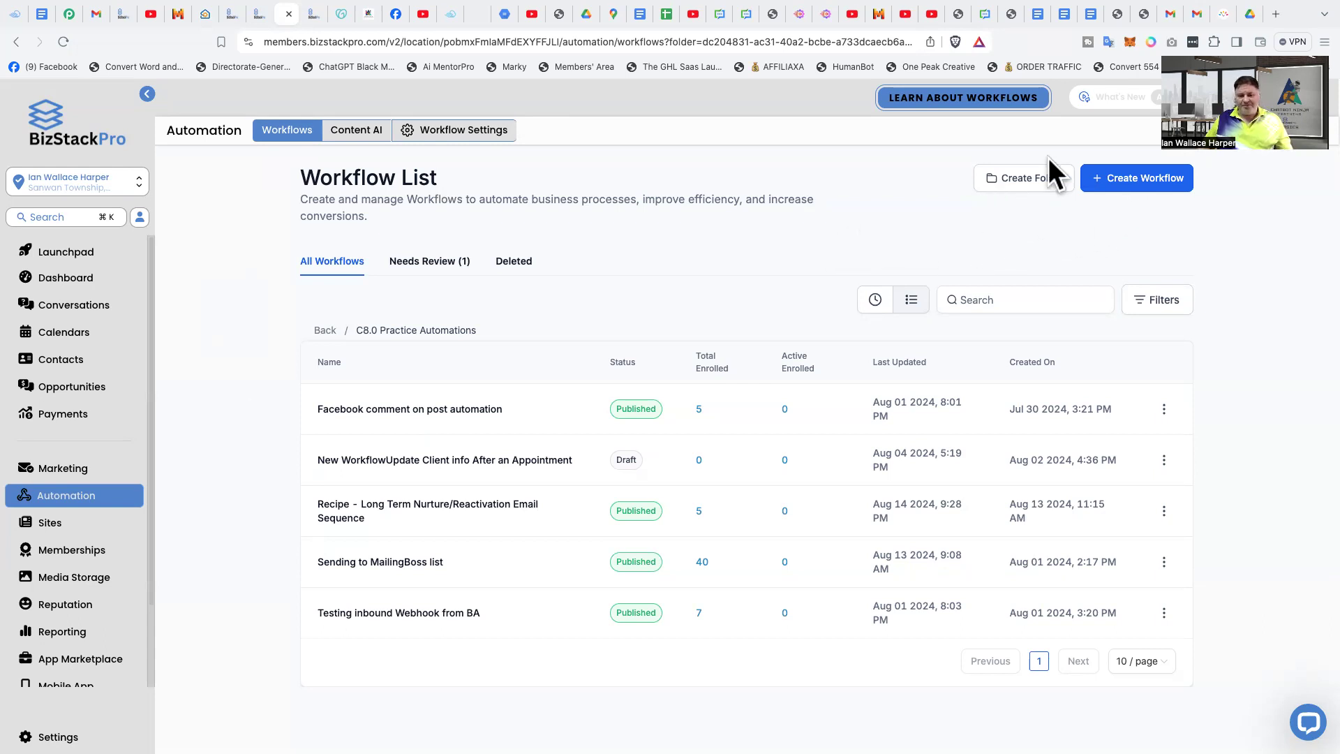
left_click(1142, 182)
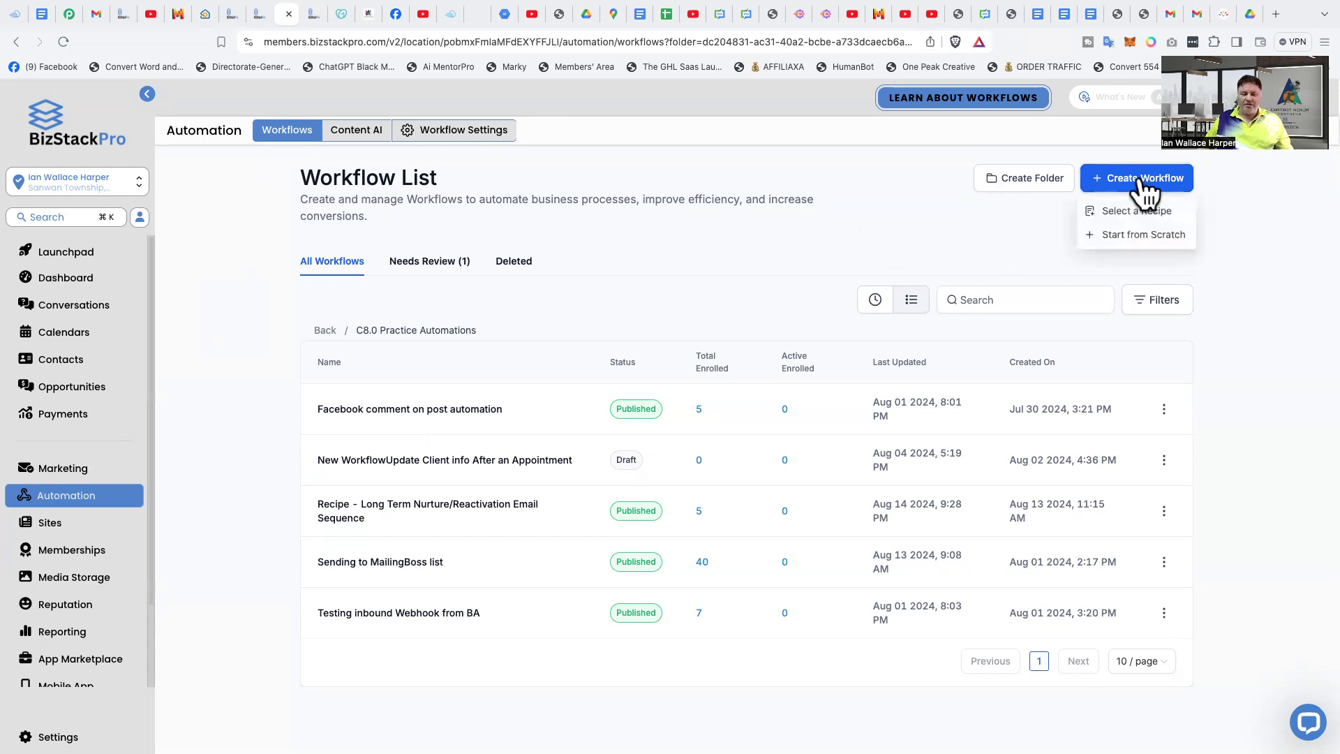
left_click(1140, 239)
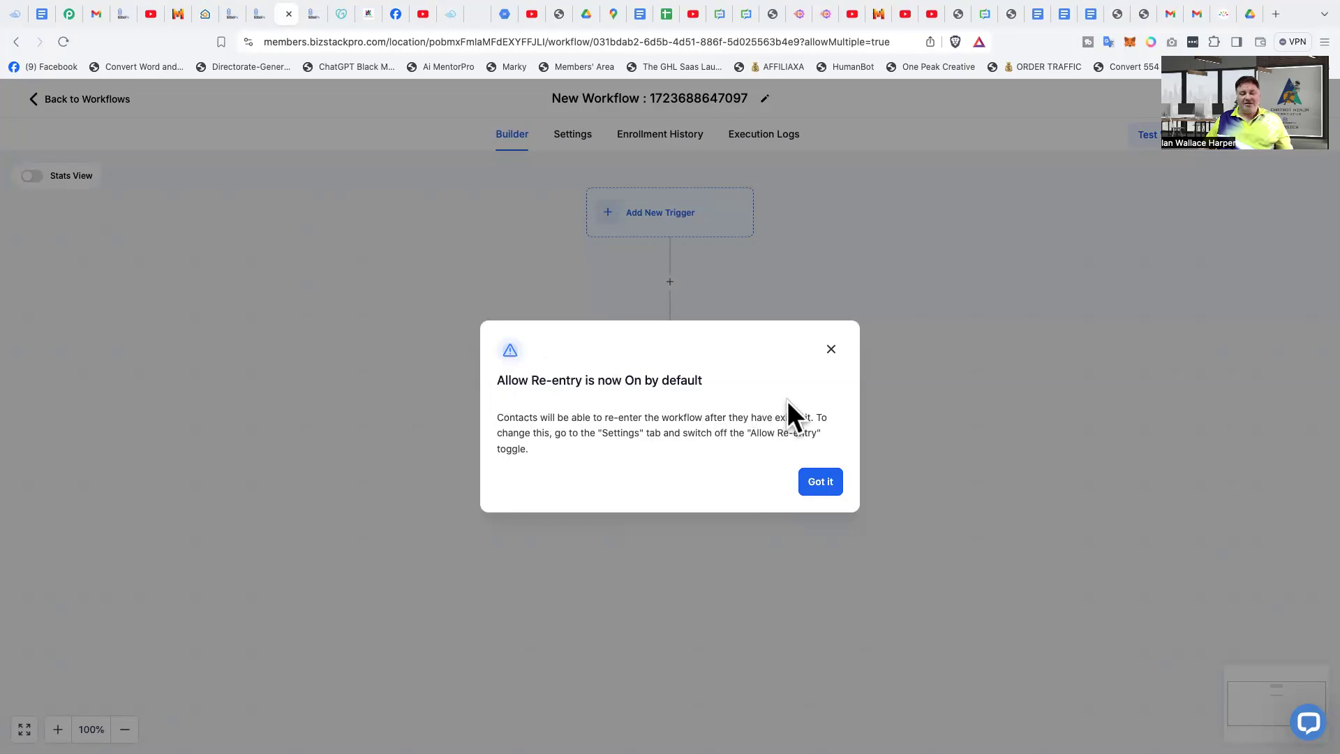
left_click(818, 483)
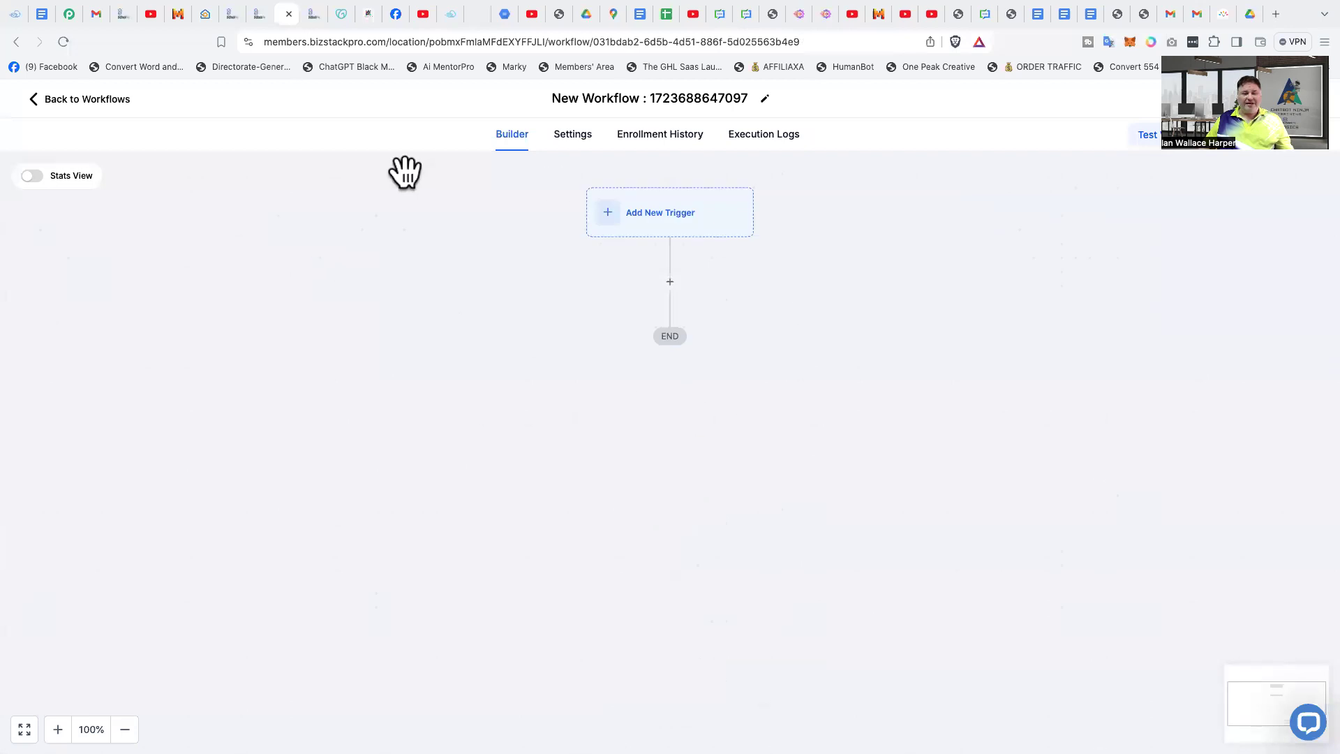
left_click(576, 142)
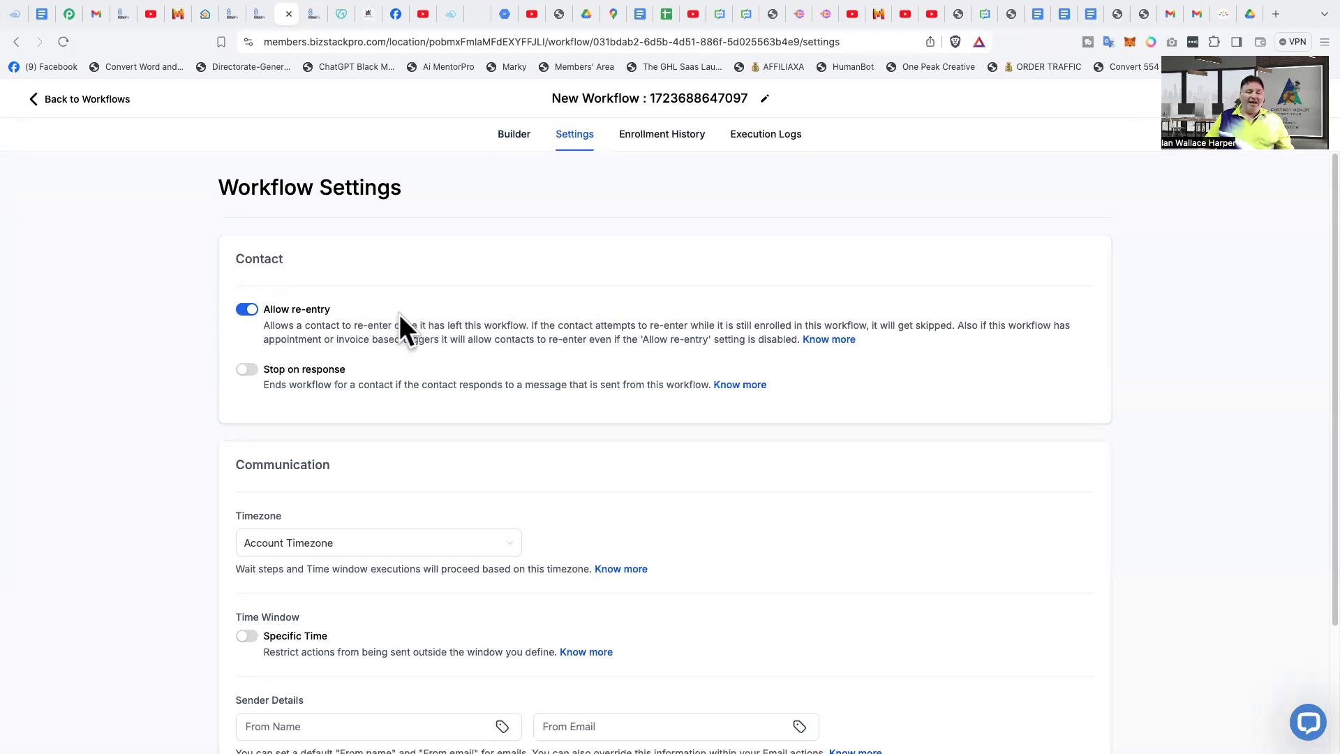
left_click(246, 311)
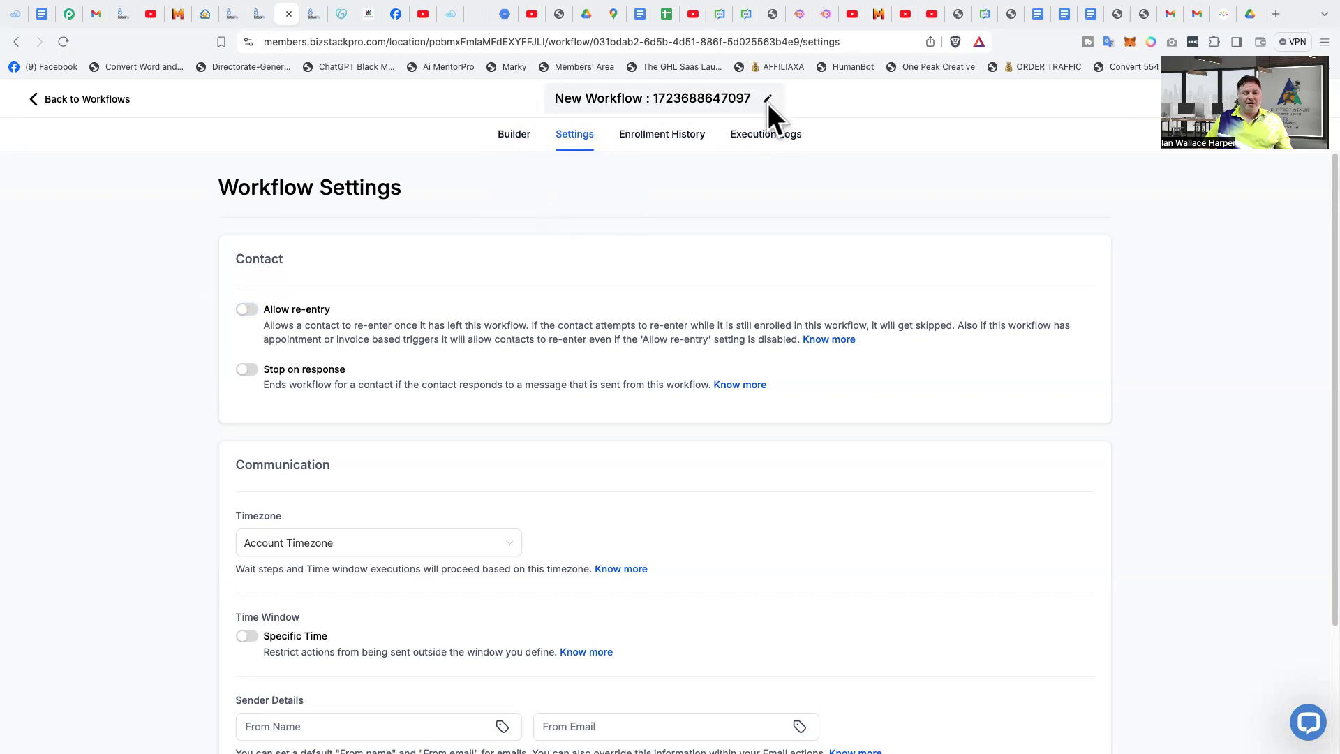
- Rename the new workflow as "First esquence DEMO"
left_click(749, 98)
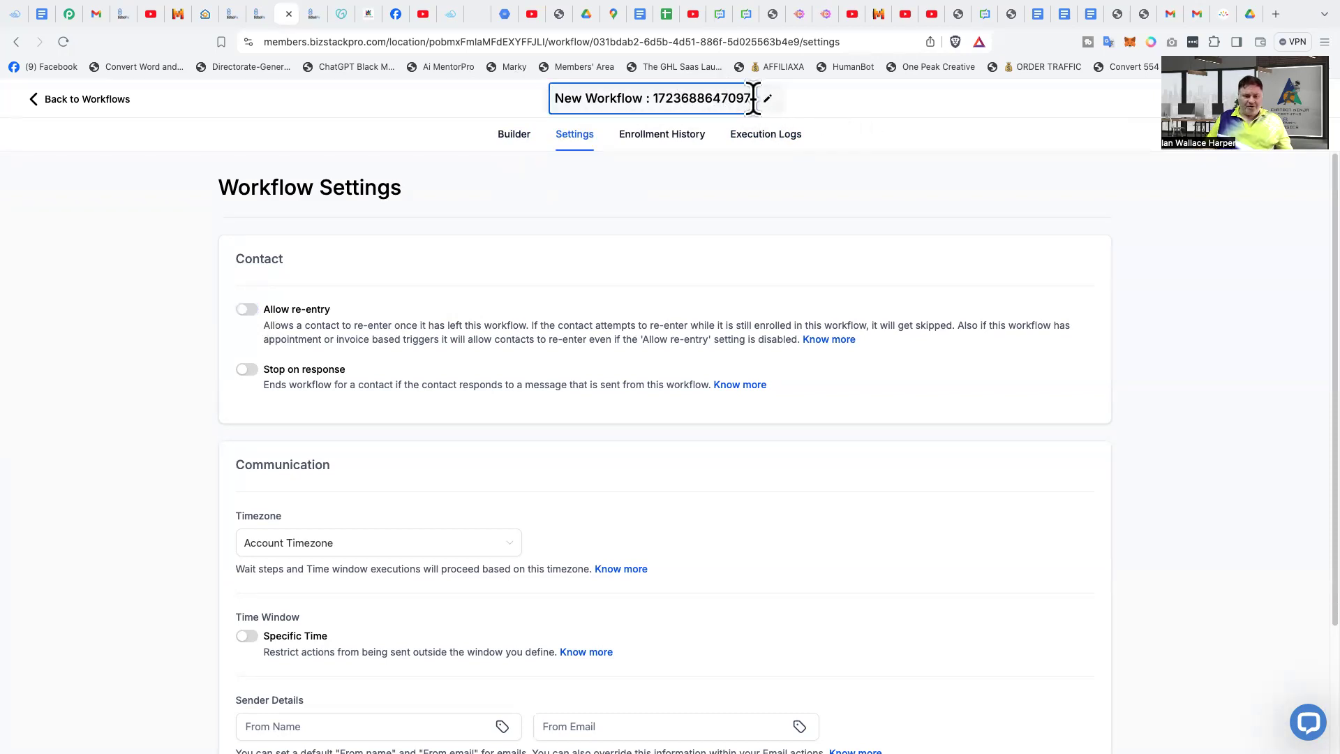
left_click_drag(751, 98, 532, 98)
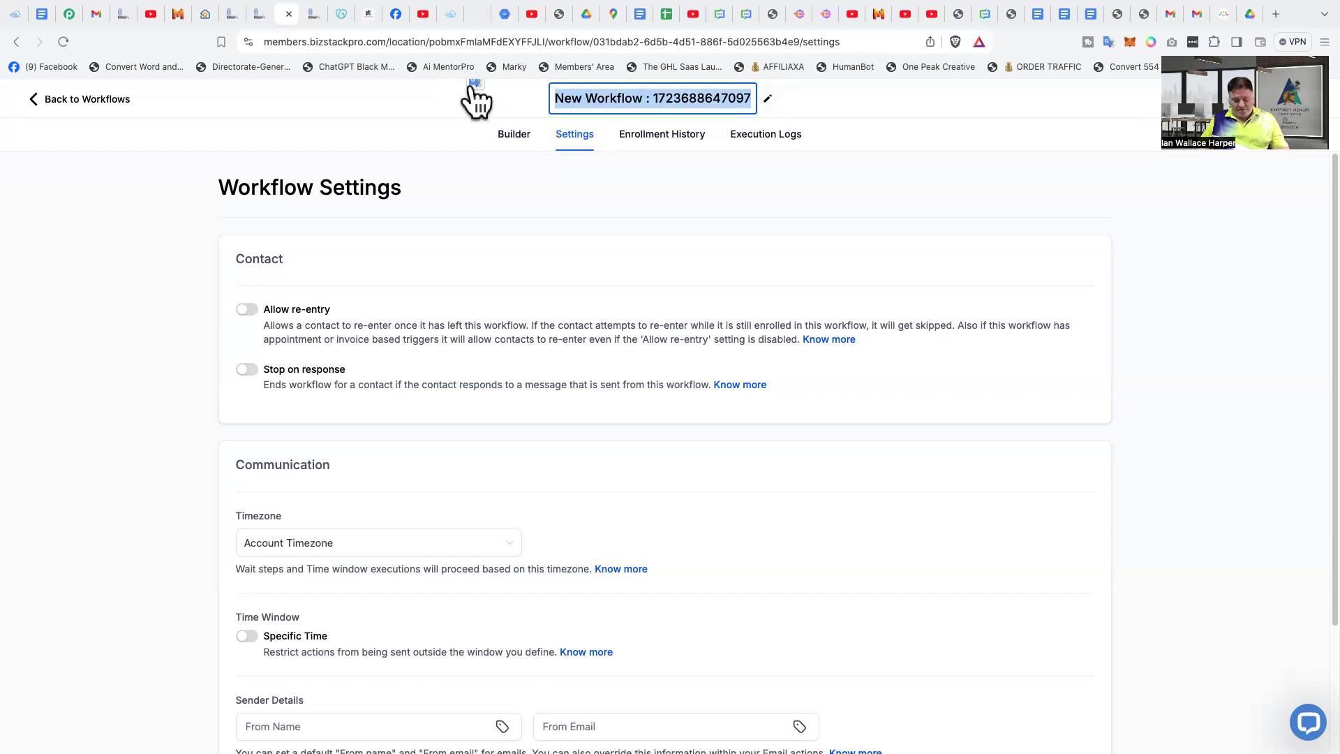
key("F4")
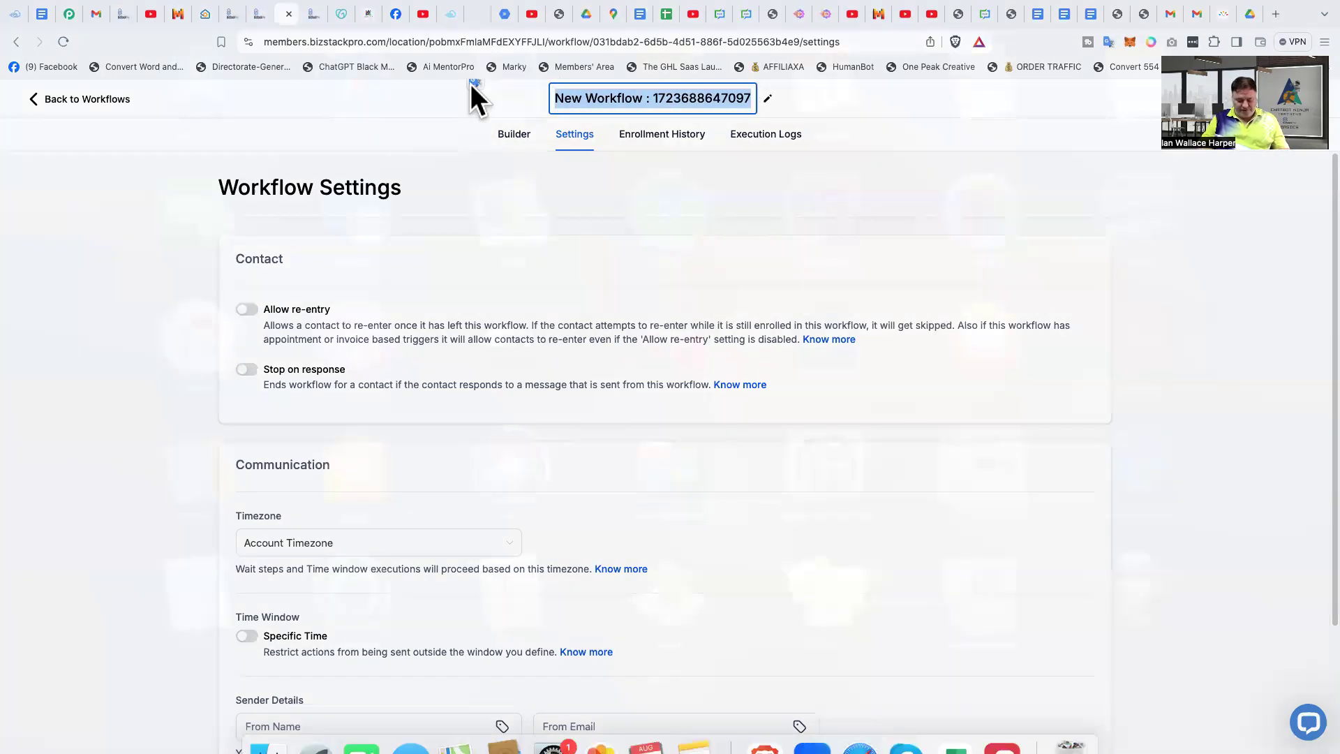
type("i")
left_click(456, 245)
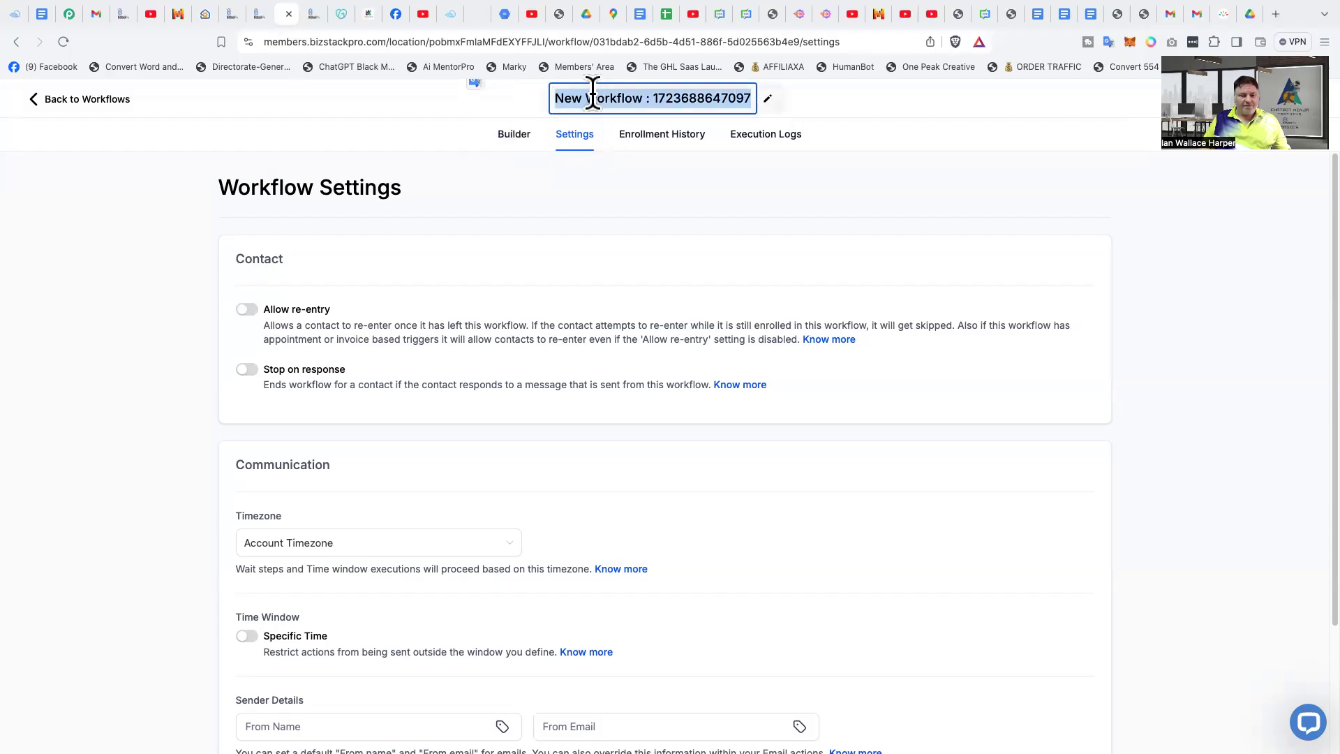
key("BackSpace")
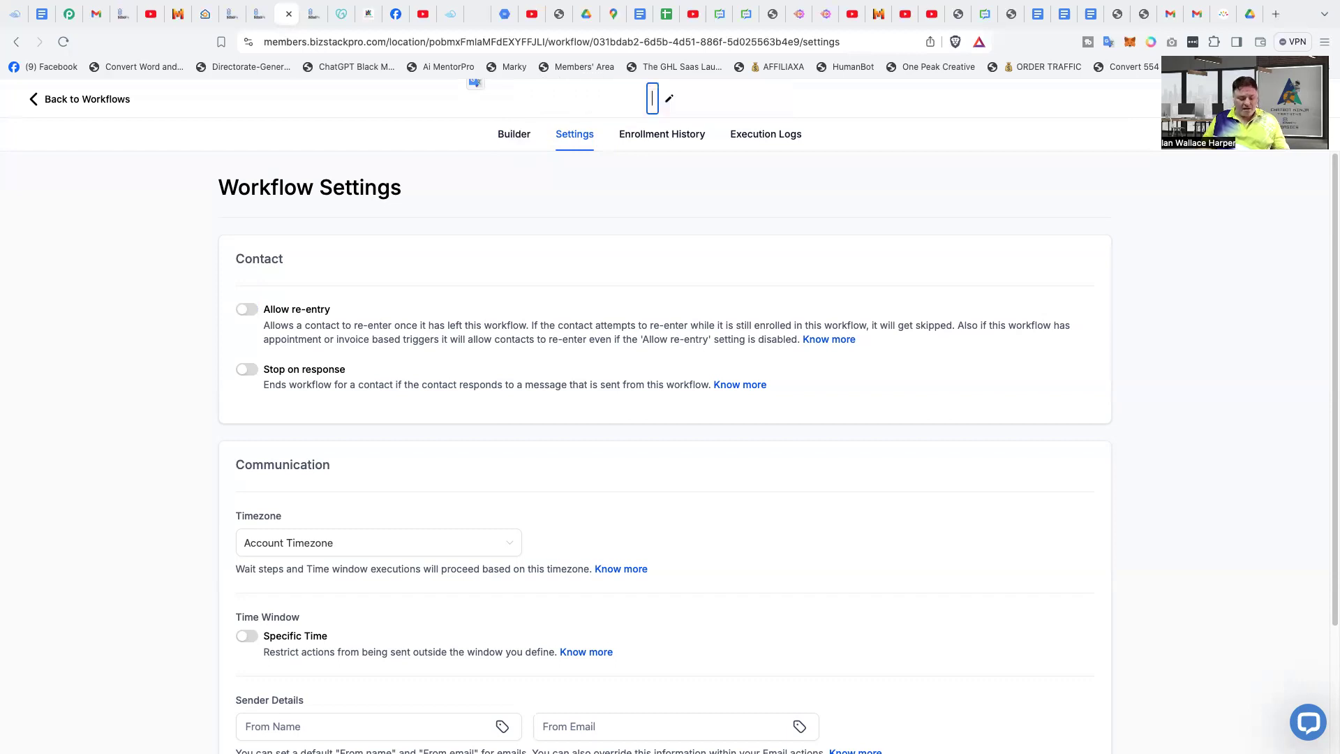
type("Fir")
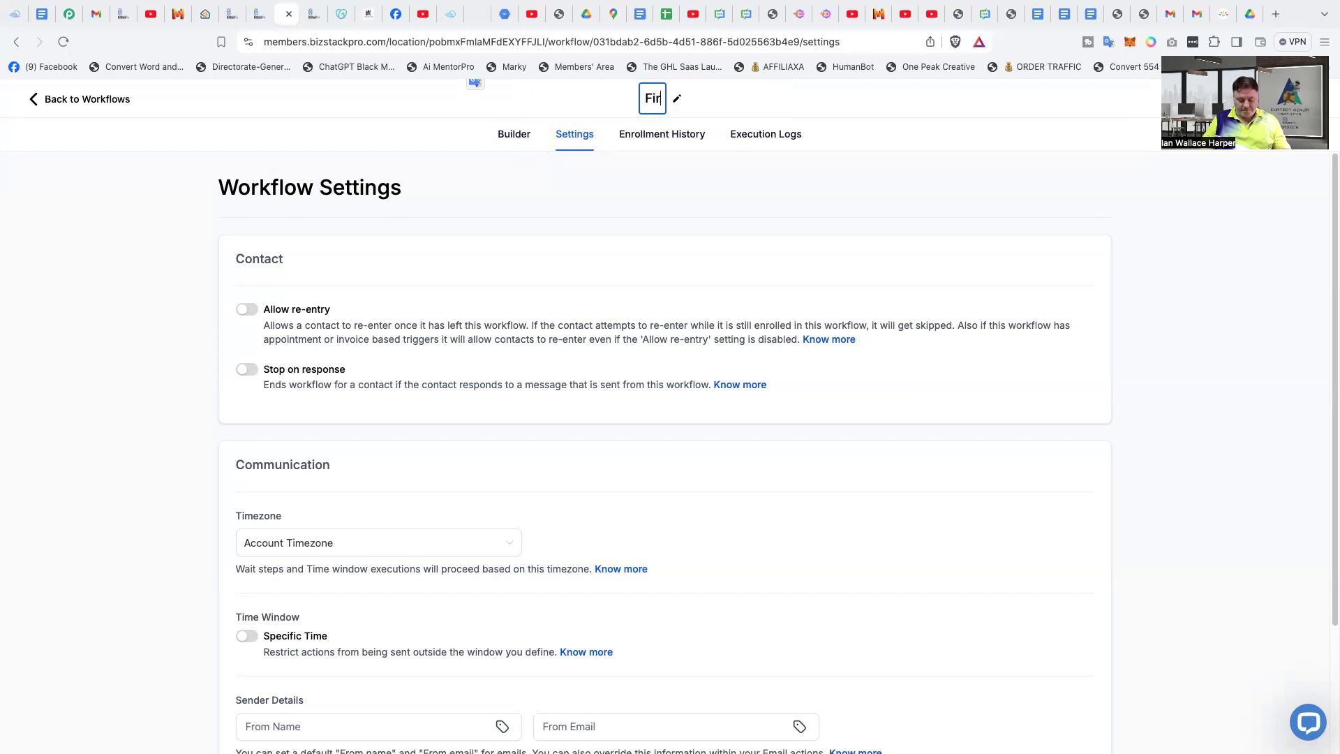
type("st es")
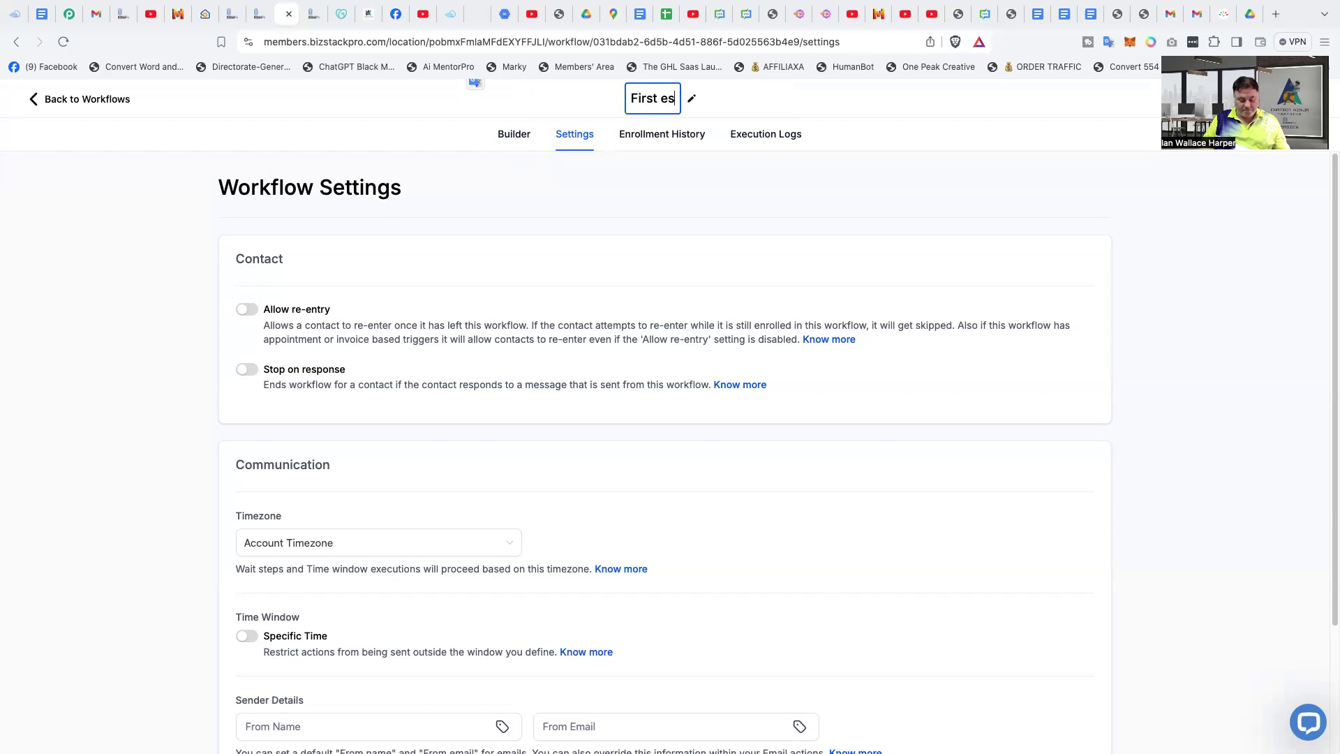
type("quen")
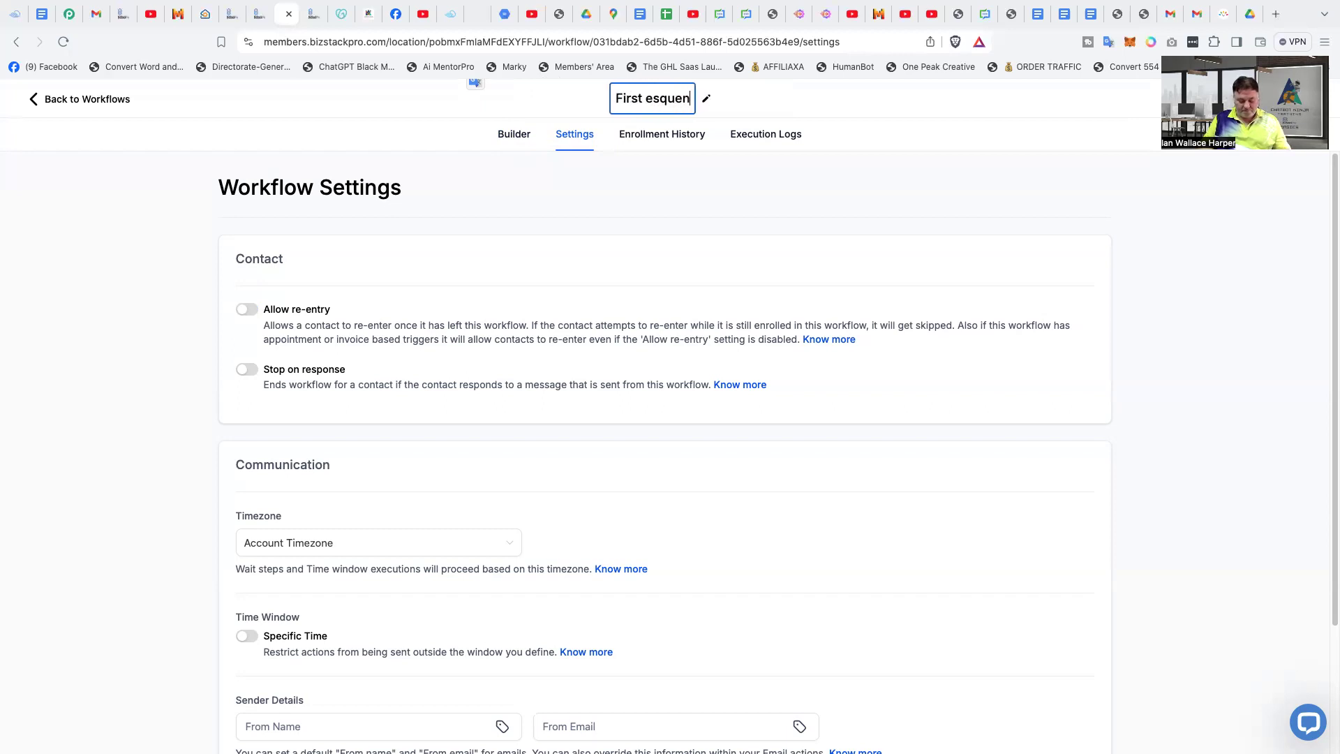
type("ce")
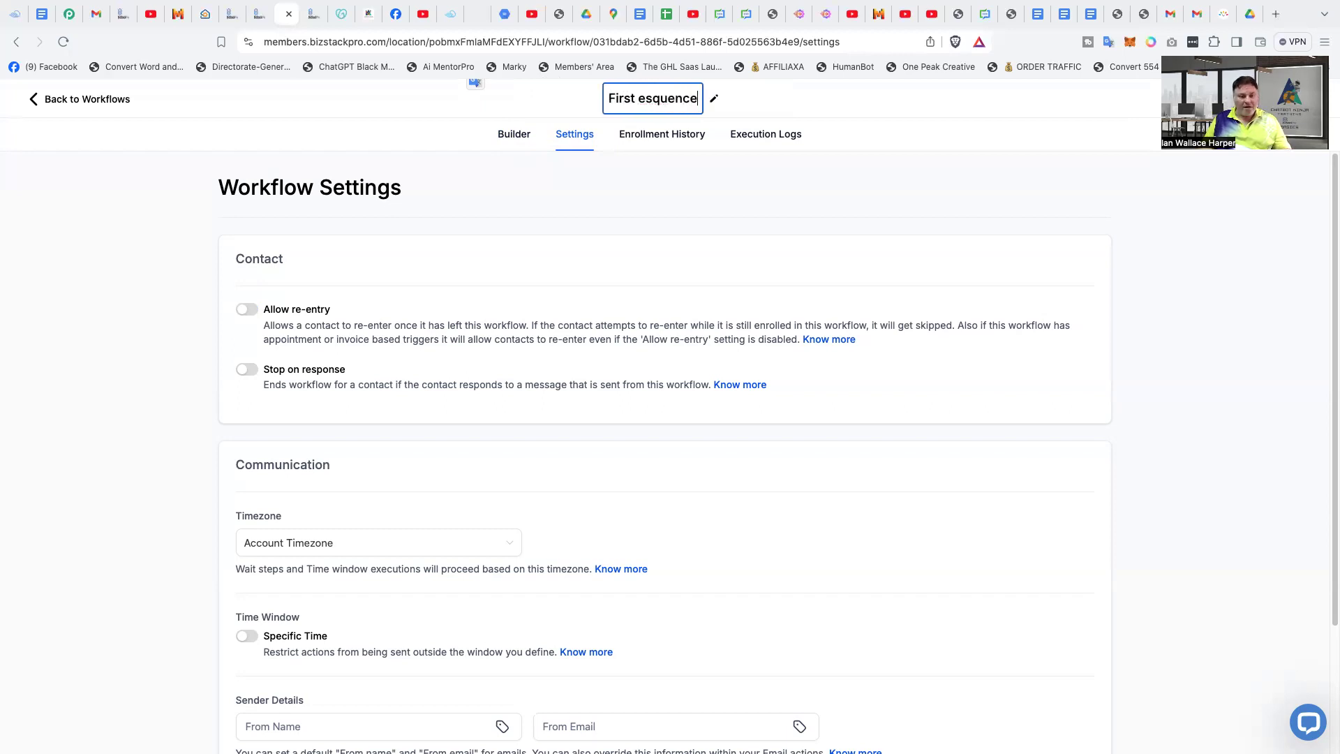
type(" DE")
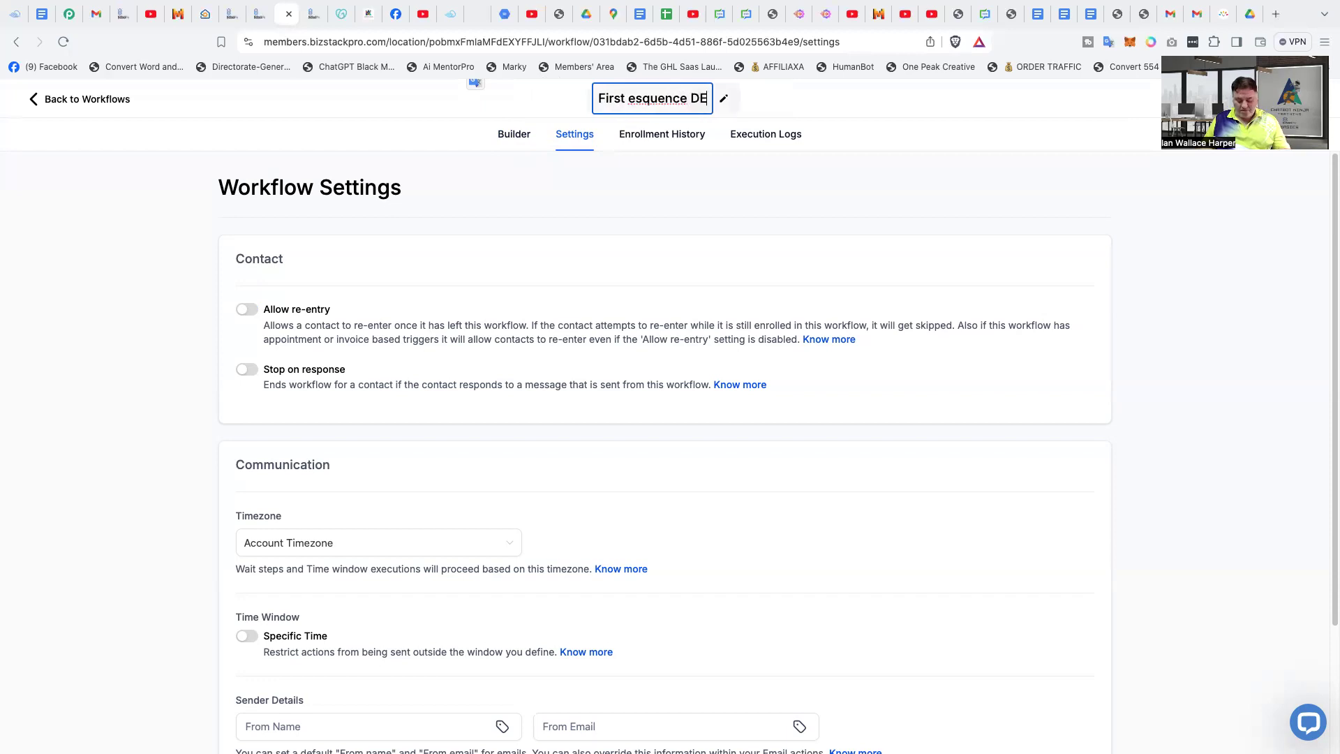
type("MO")
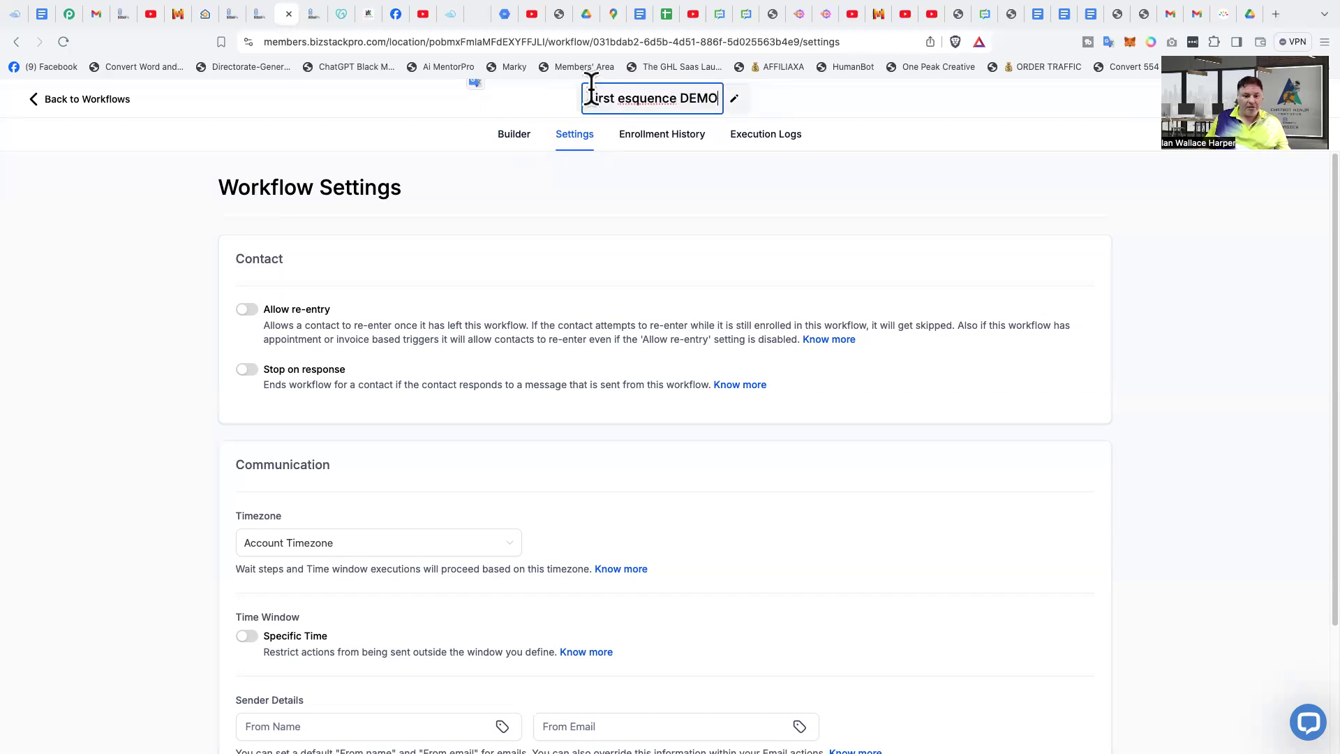
left_click(472, 106)
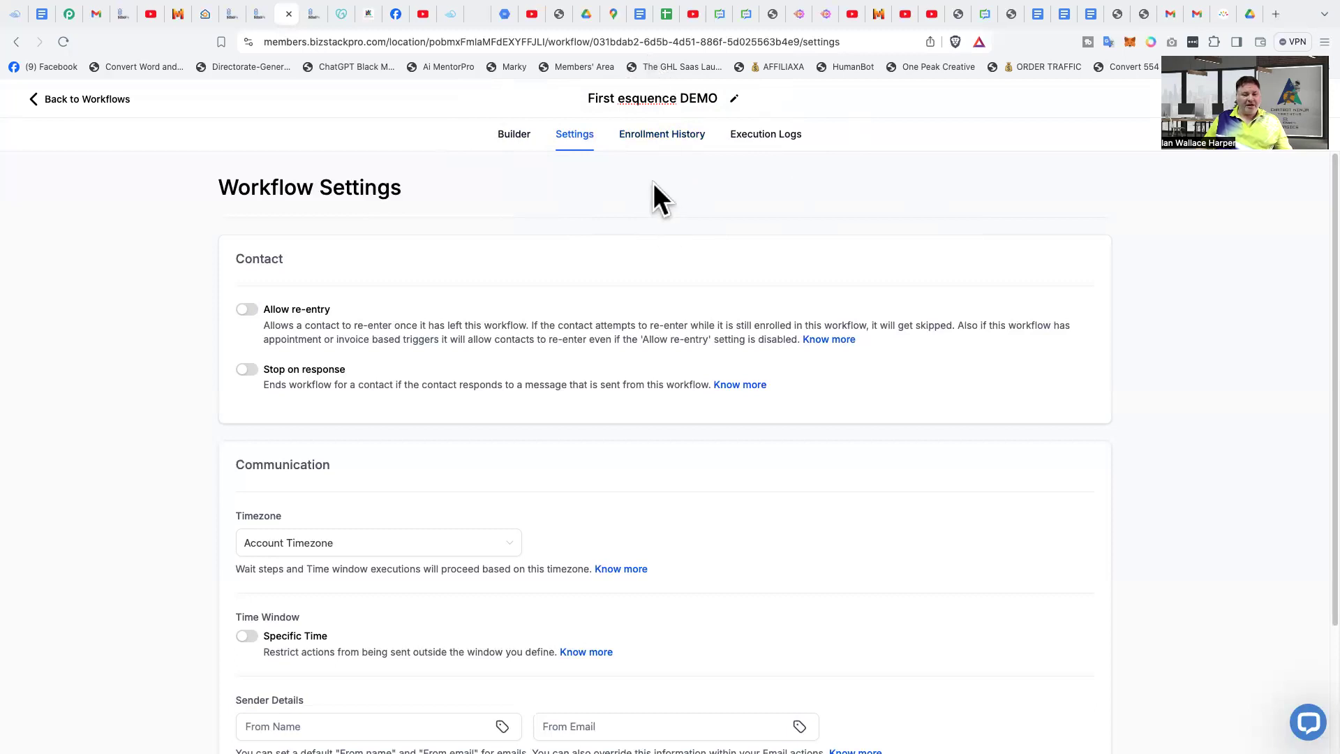
- Start a Form Submitted trigger in the workflow builder
left_click(525, 137)
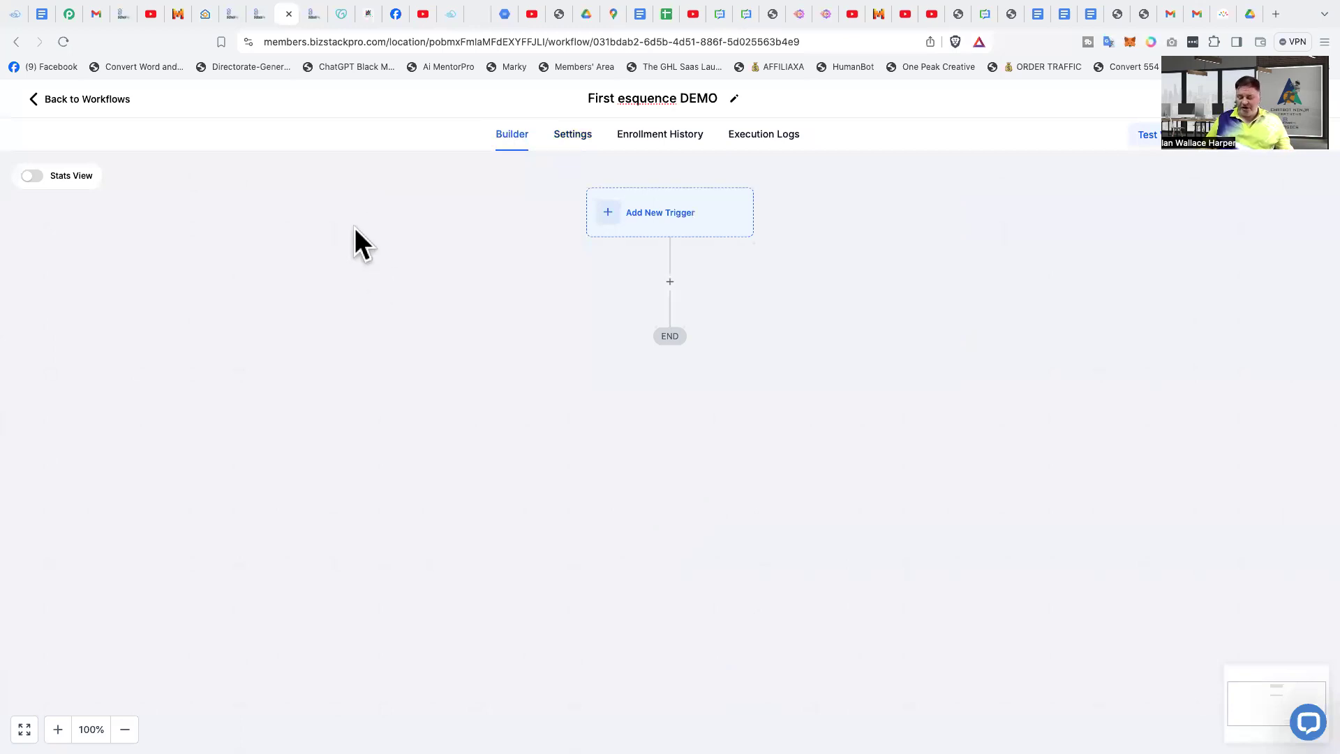
left_click(667, 213)
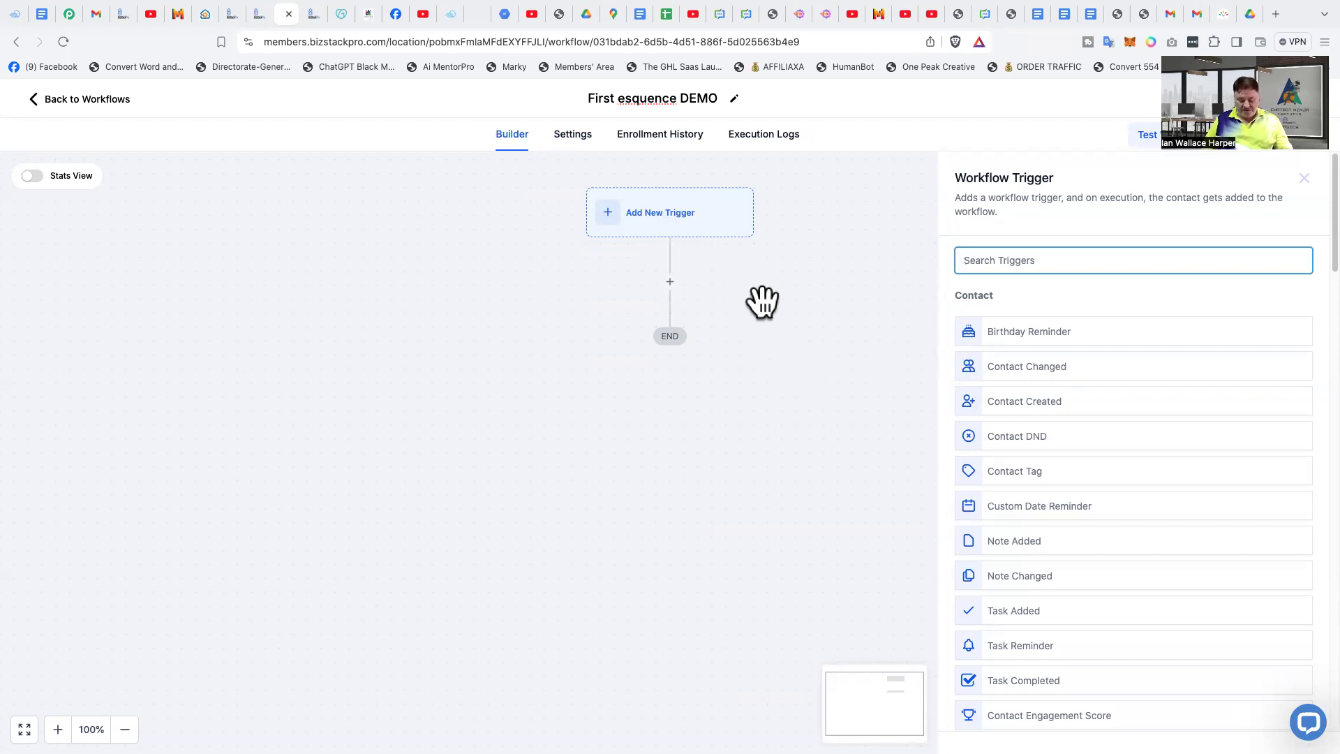
type("form")
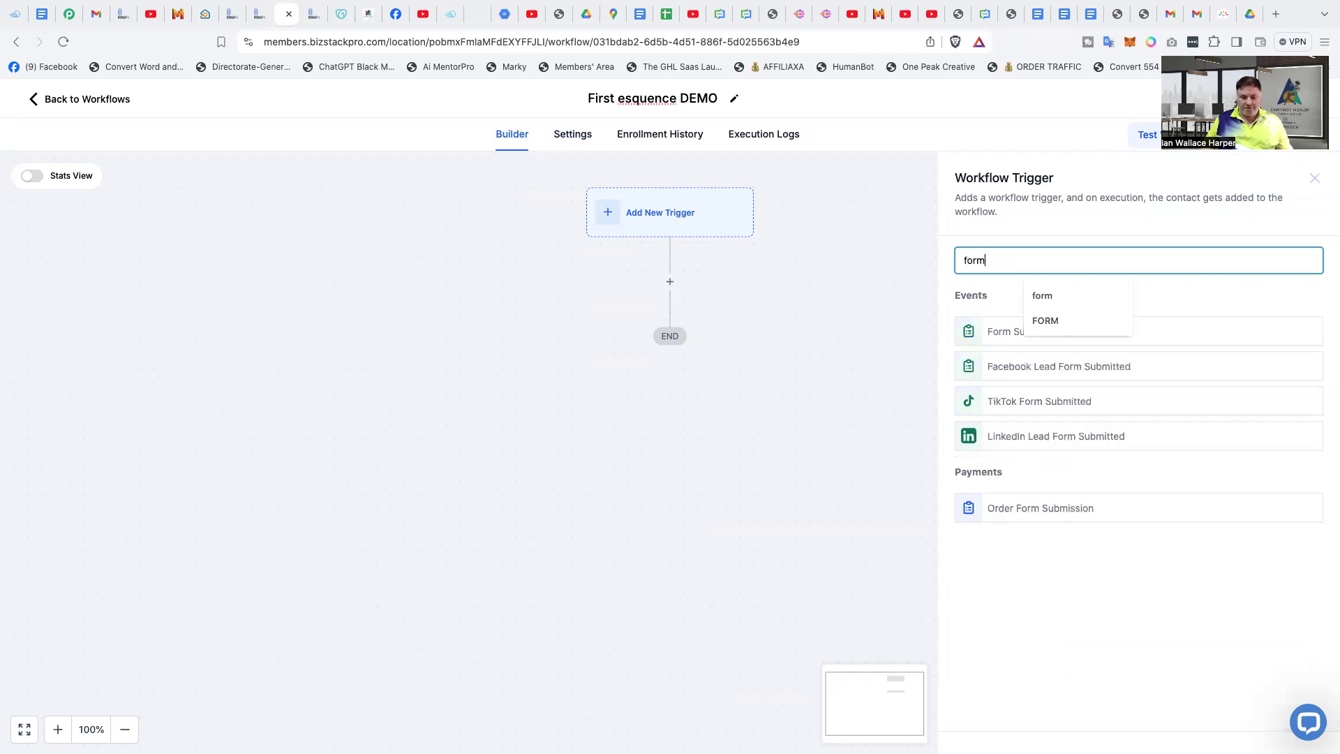
left_click(1248, 295)
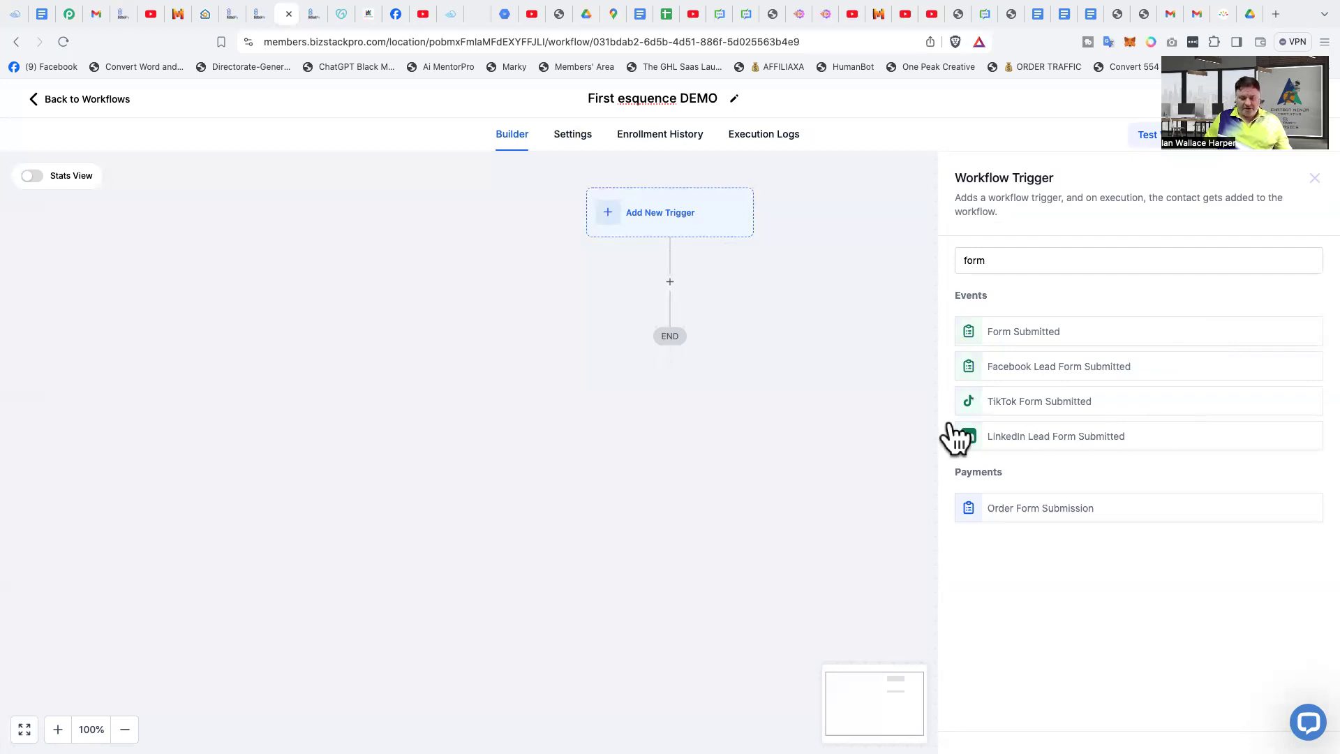
left_click(1036, 333)
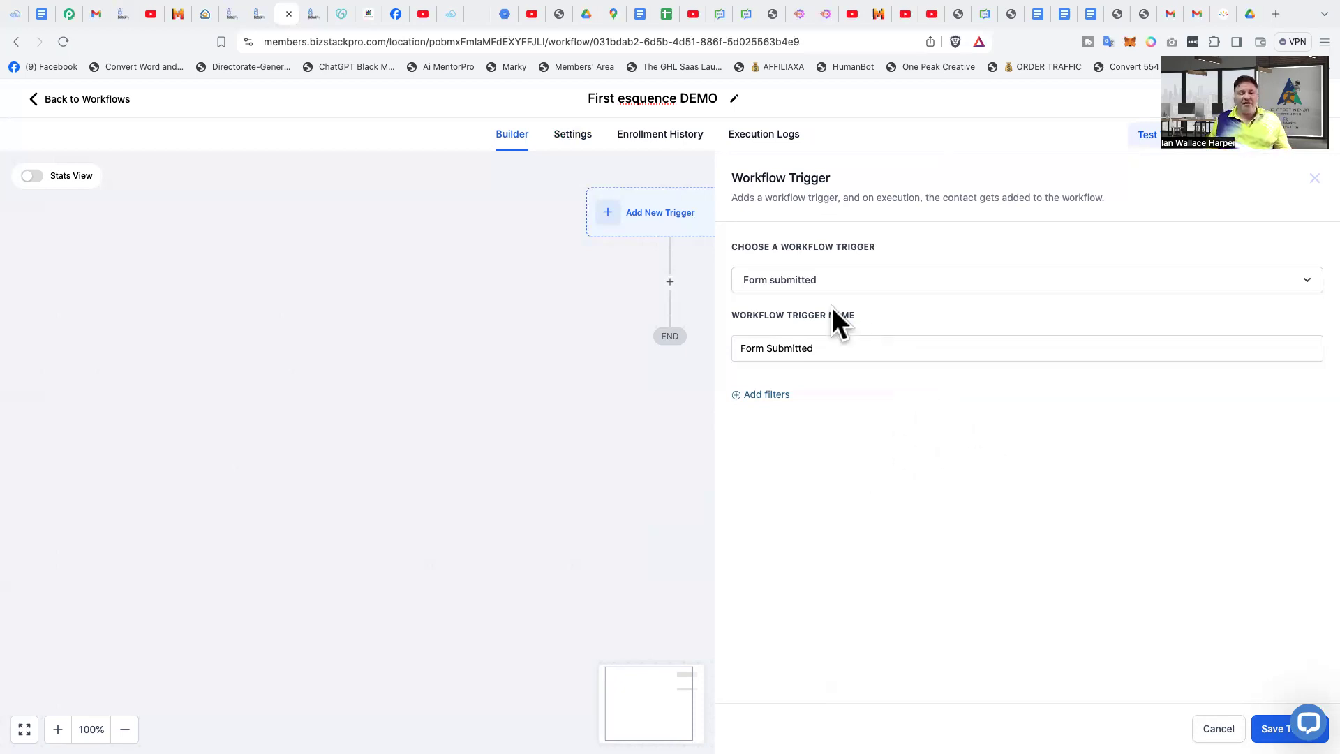
- Filter the Form Submitted trigger so that Form is Basic Email Form, and save the trigger
left_click(764, 396)
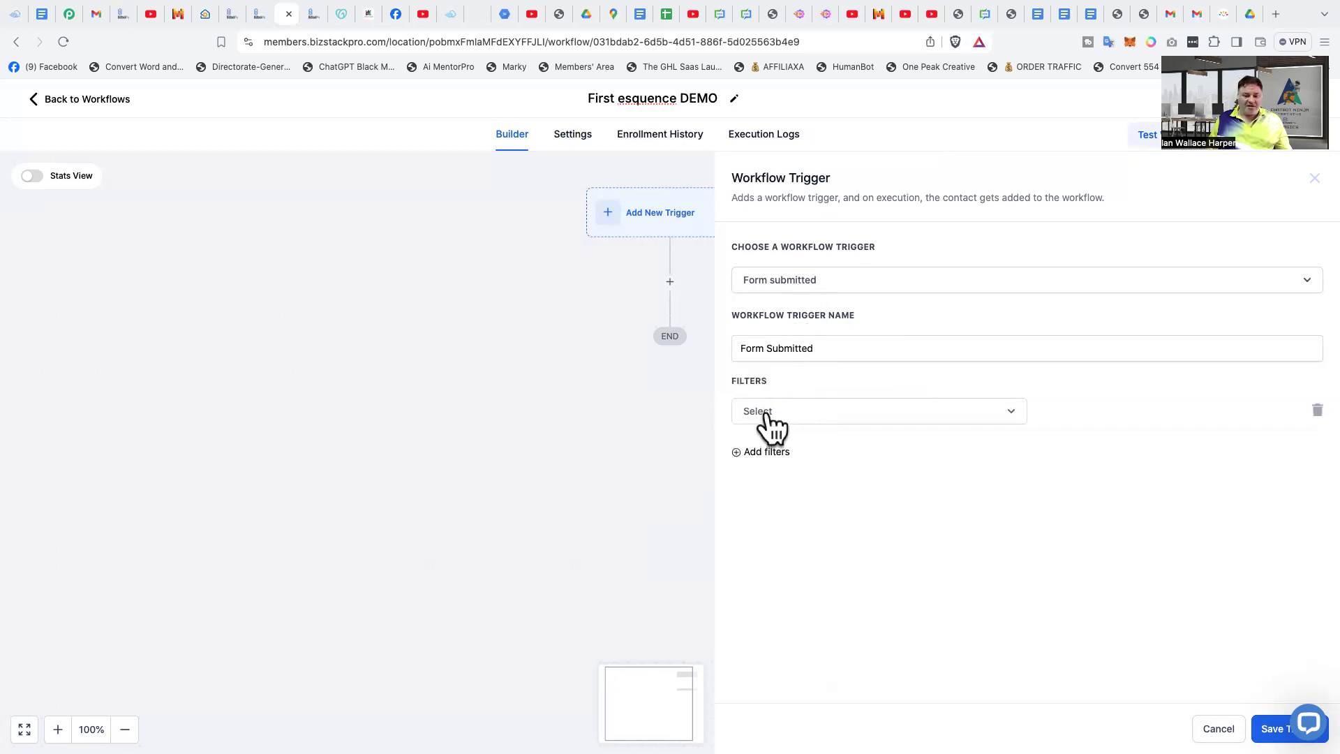
left_click(786, 415)
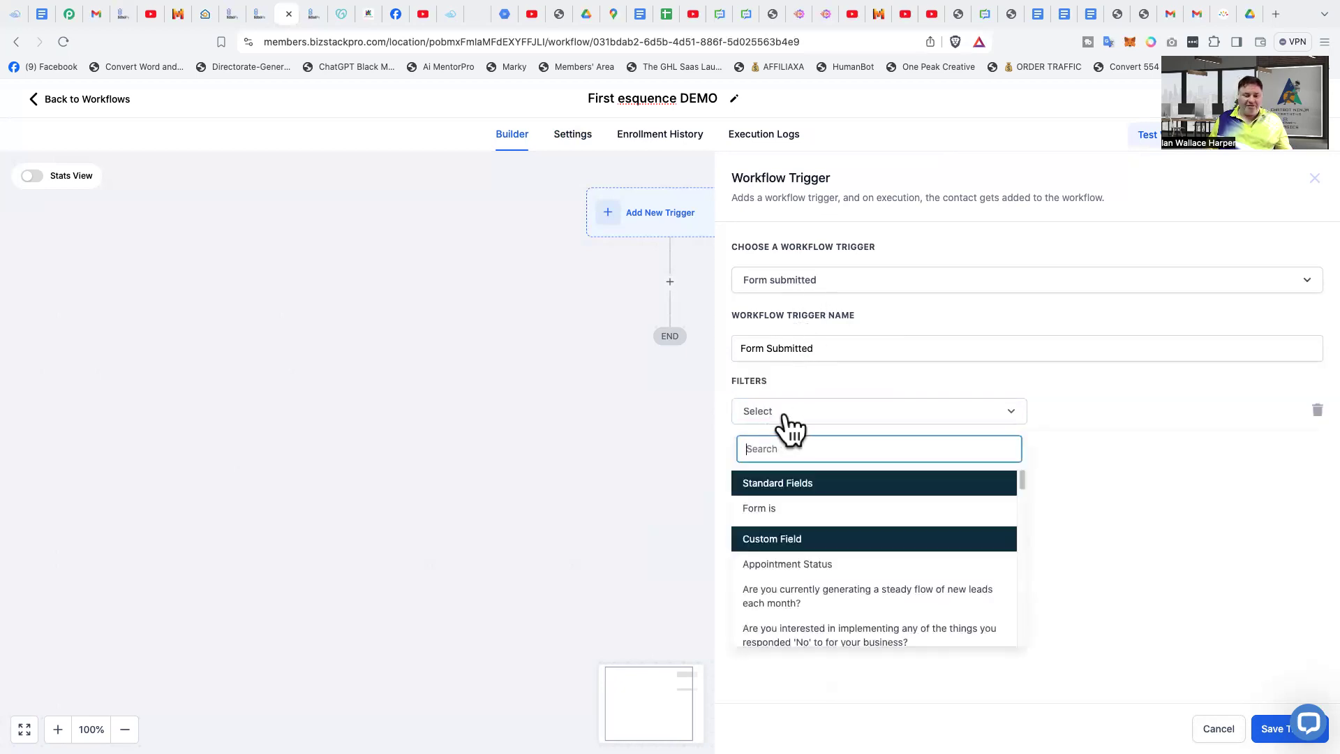
left_click(764, 507)
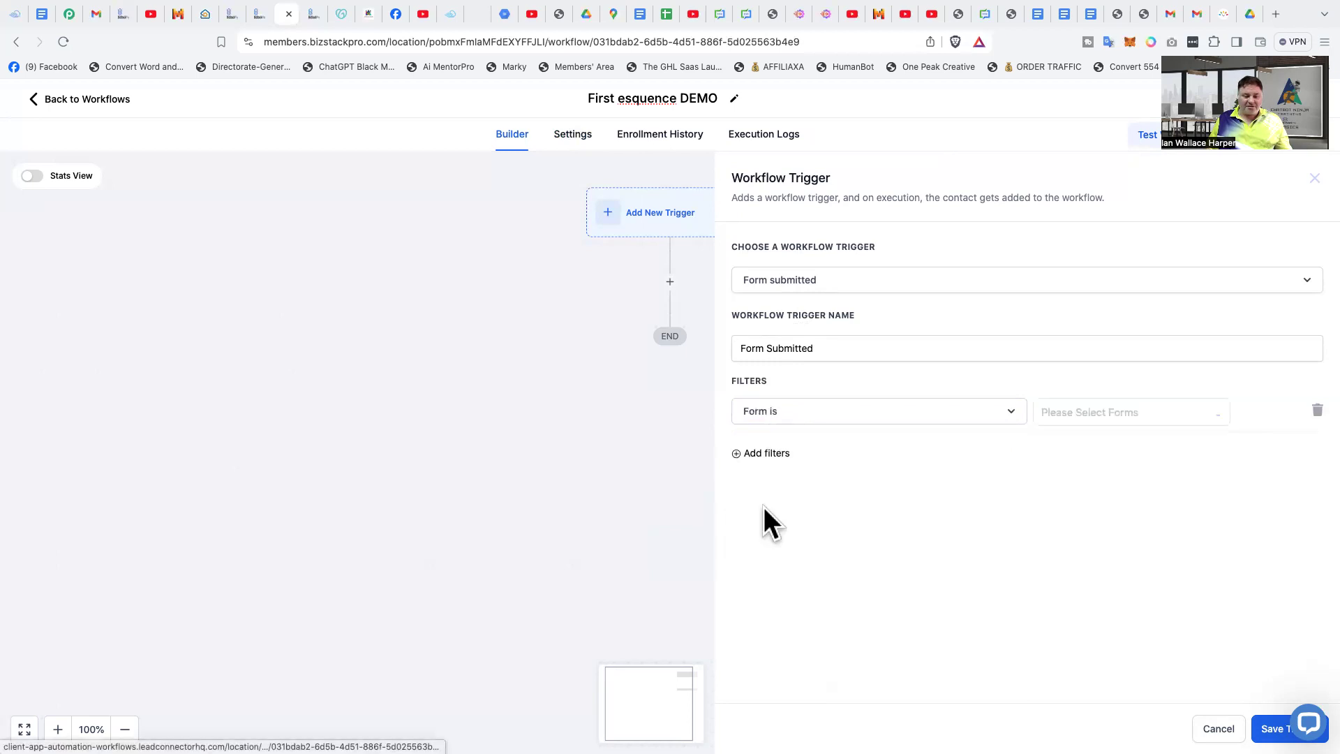
left_click(1098, 413)
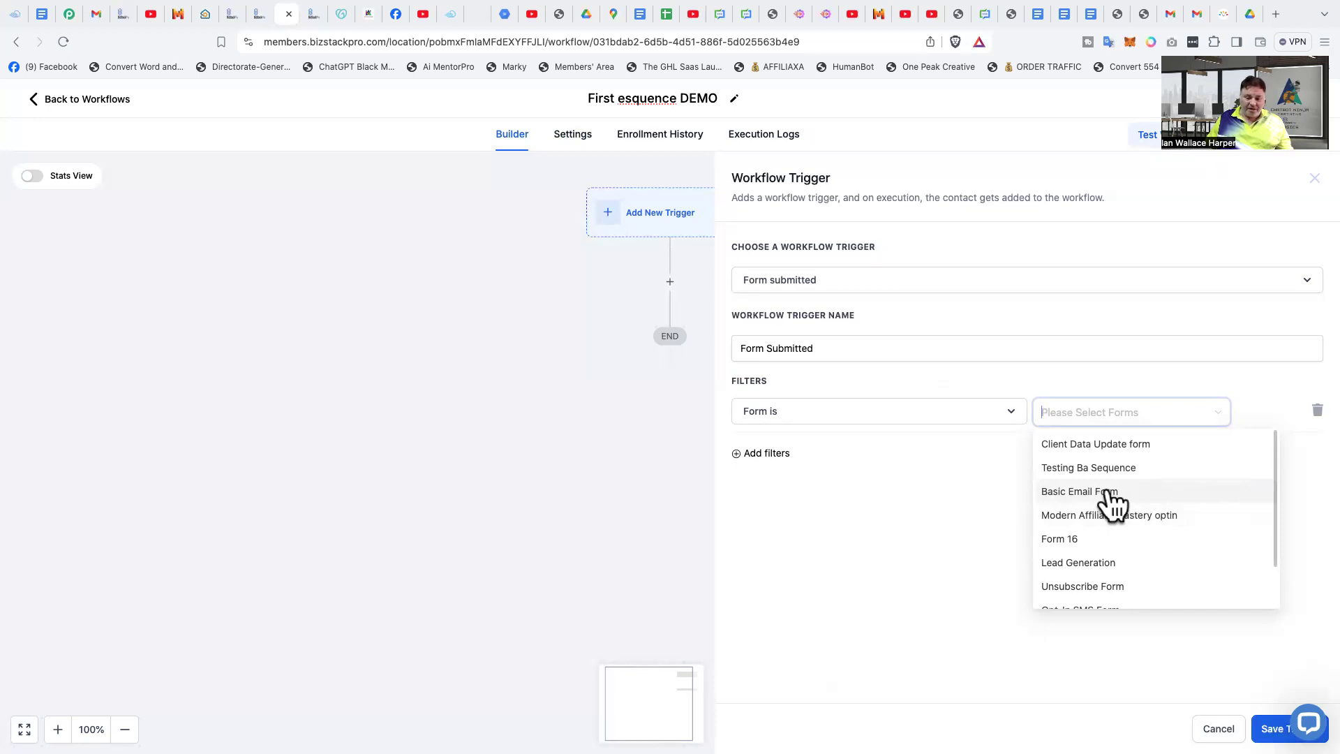
left_click(1080, 497)
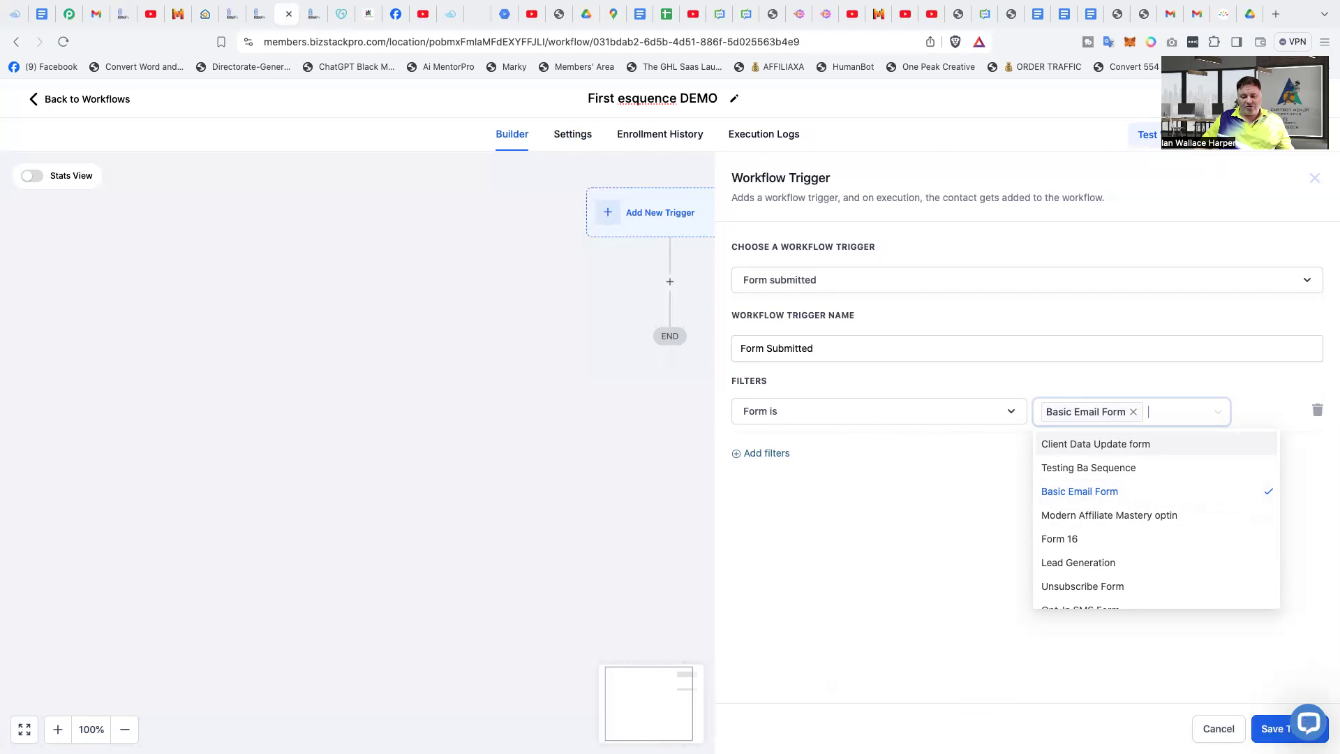
left_click(1272, 728)
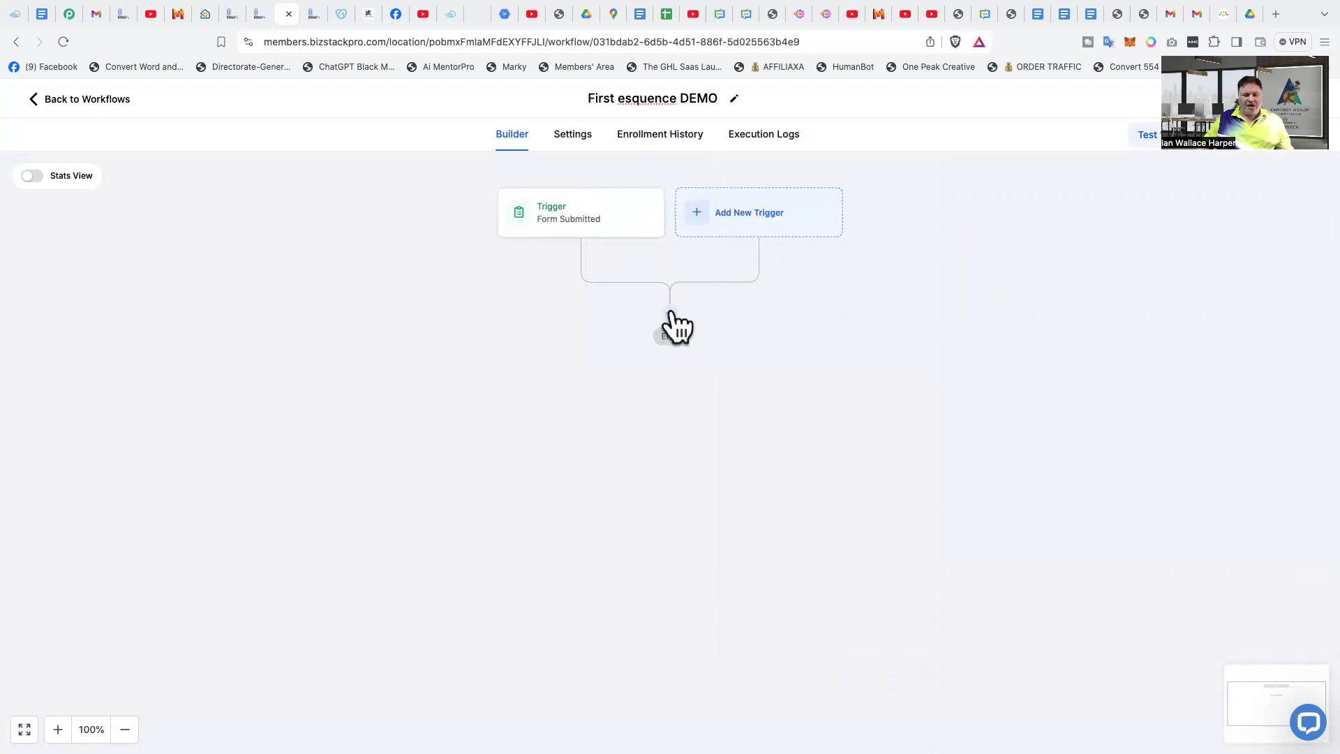
- Add an Assign To User action after the trigger, choose the account owner as the user, and save it
left_click(671, 314)
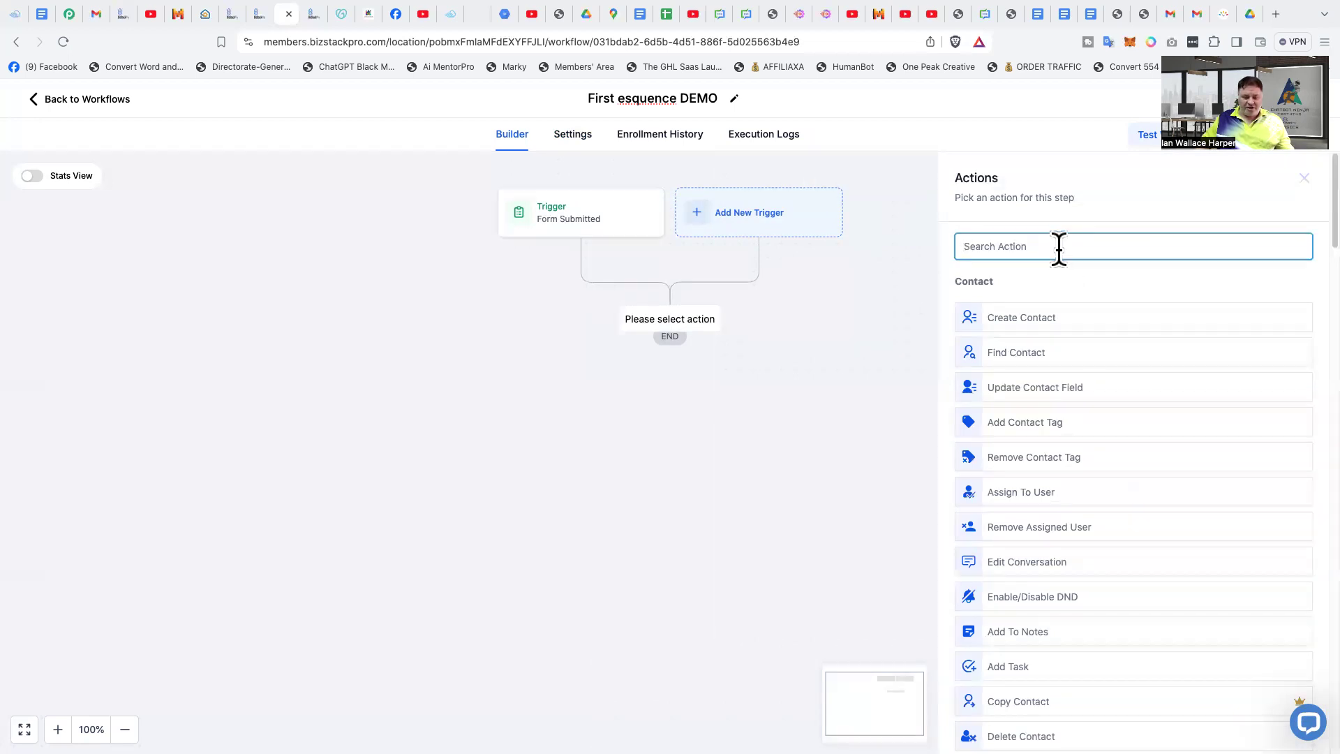
type("assi")
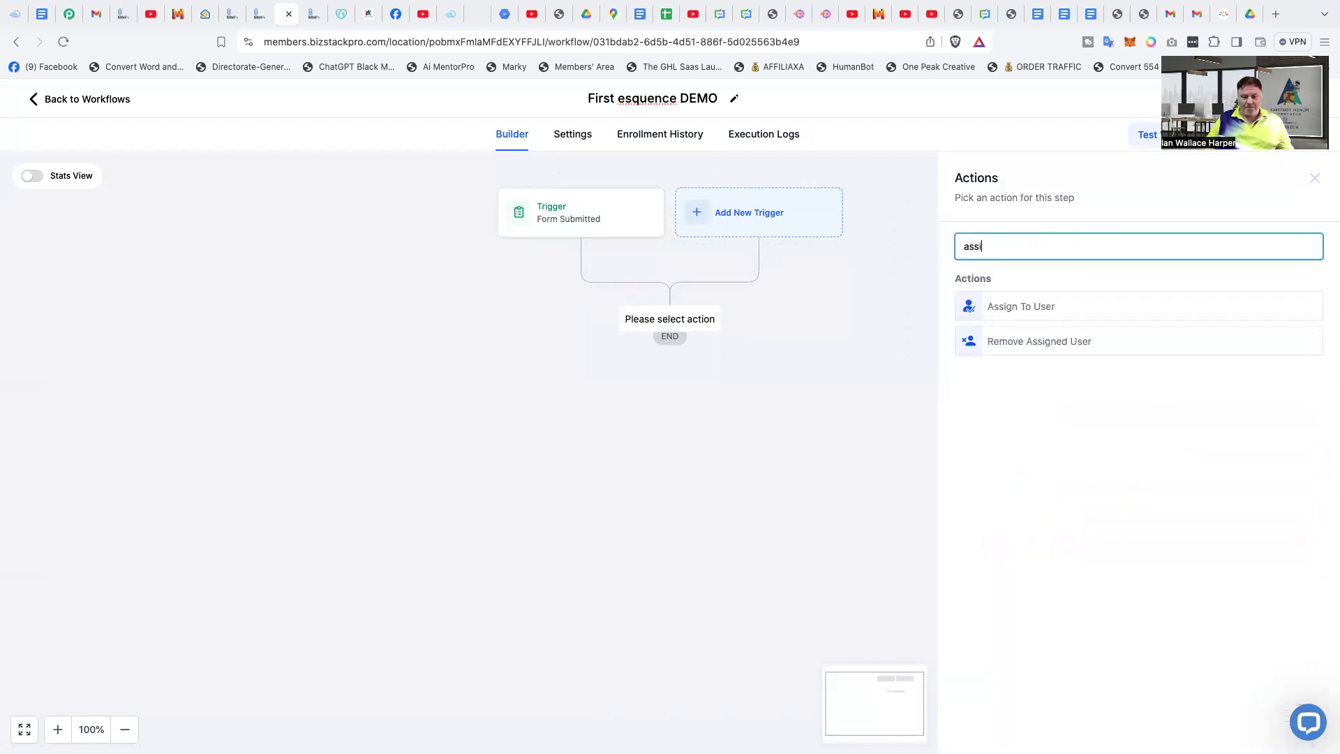
left_click(1042, 308)
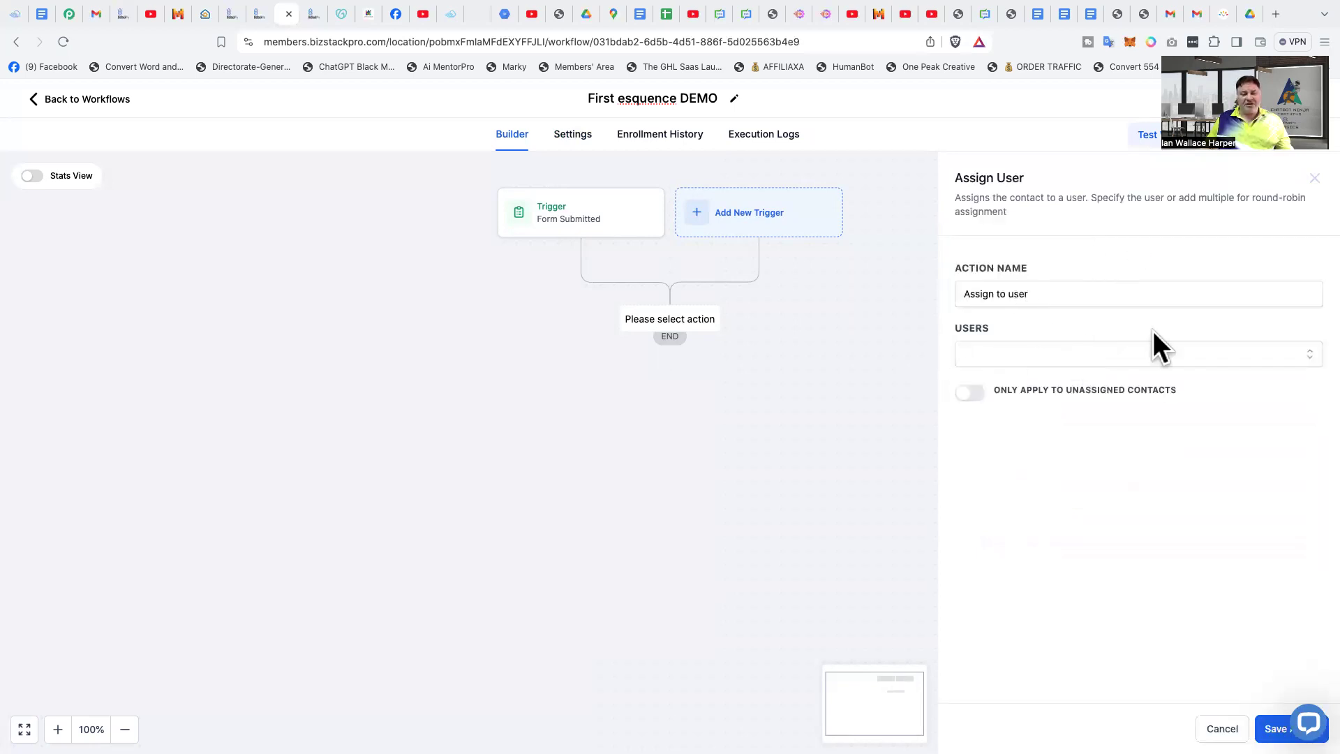
left_click(1019, 355)
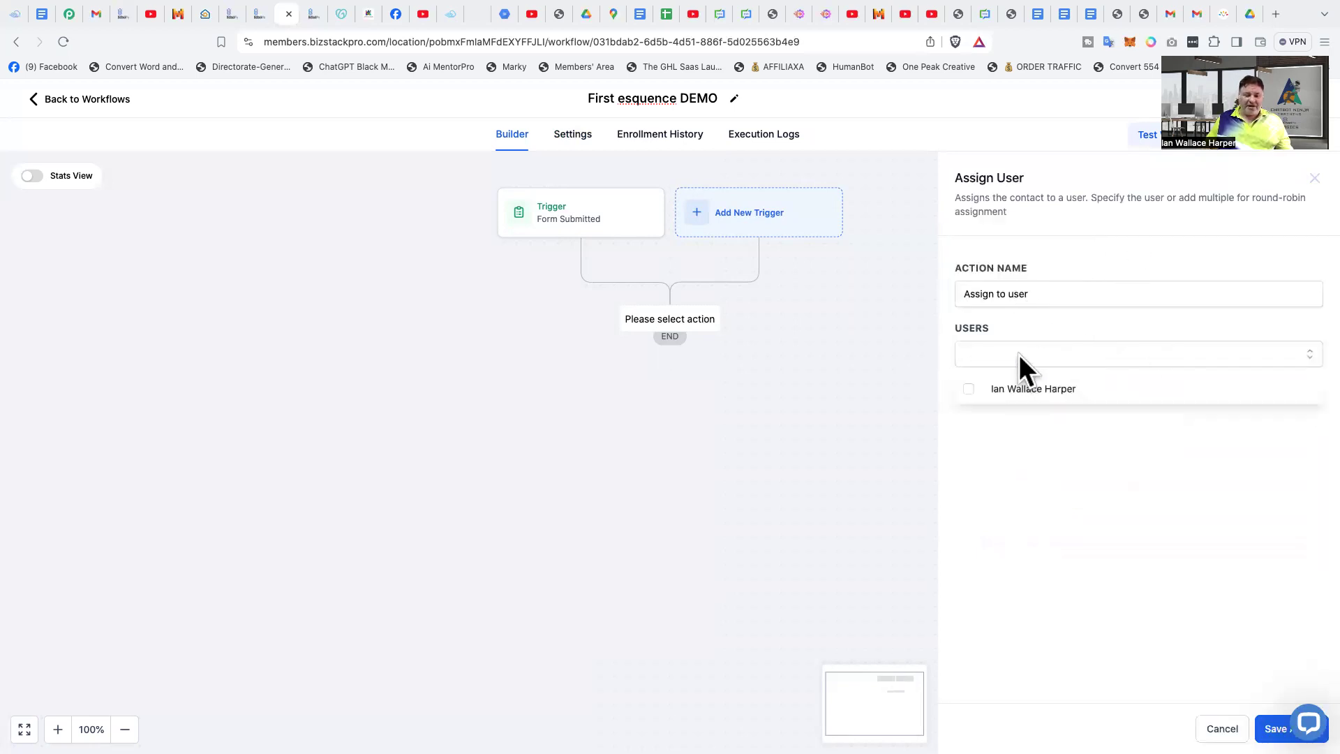
left_click(1041, 392)
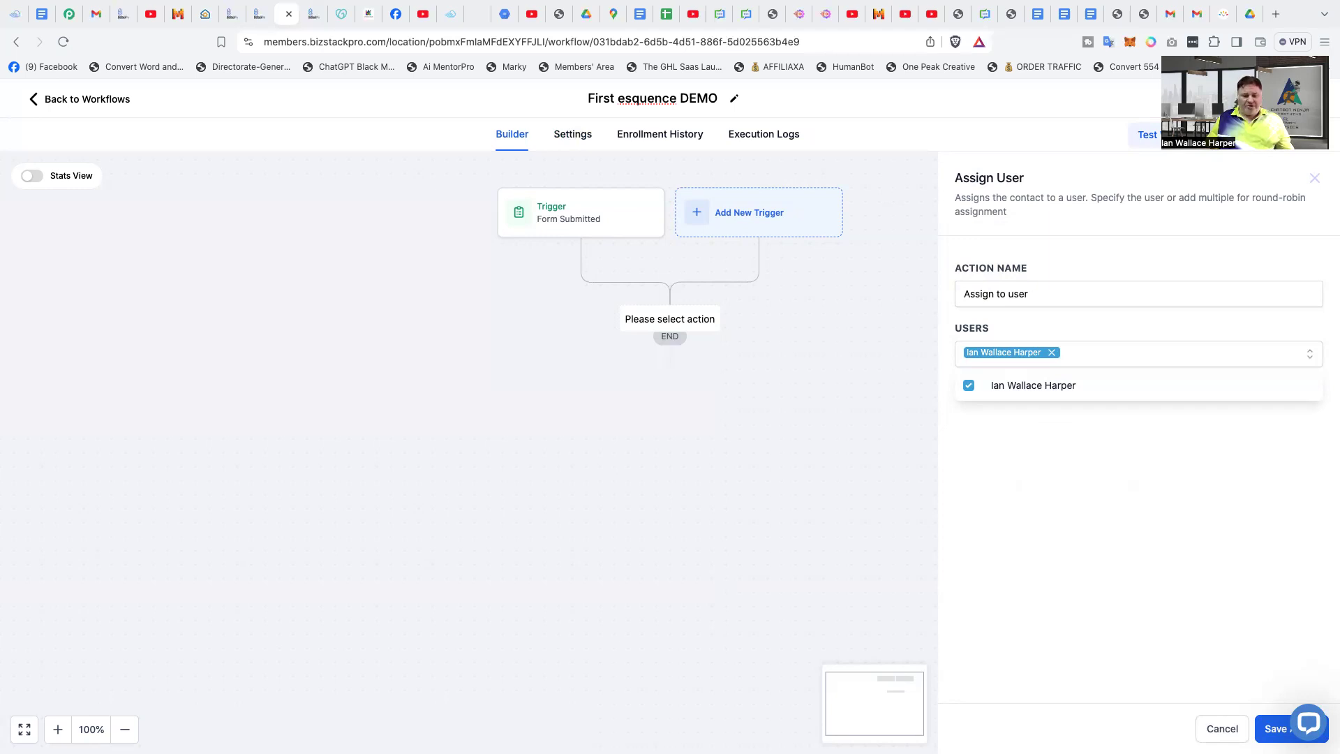
left_click(1274, 729)
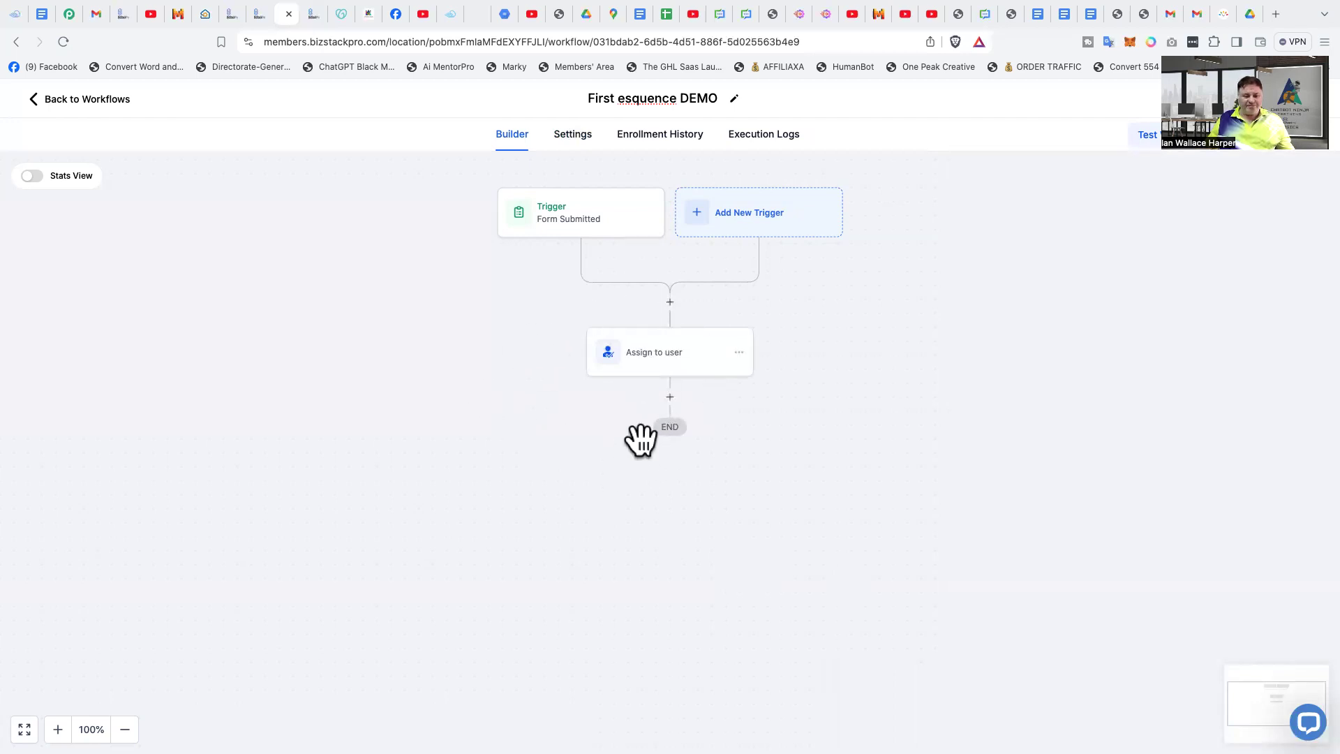
- Start an Add Contact Tag action after the Assign to user step
left_click(671, 398)
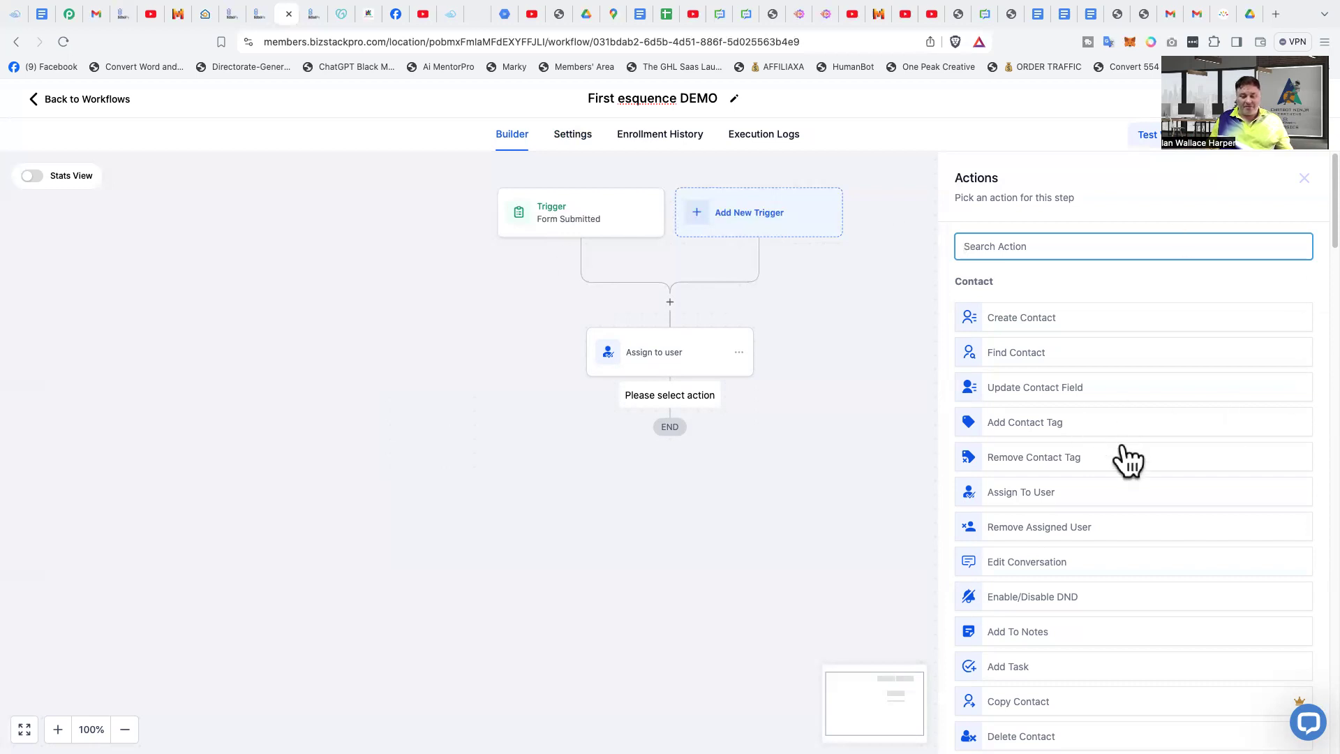
type("add")
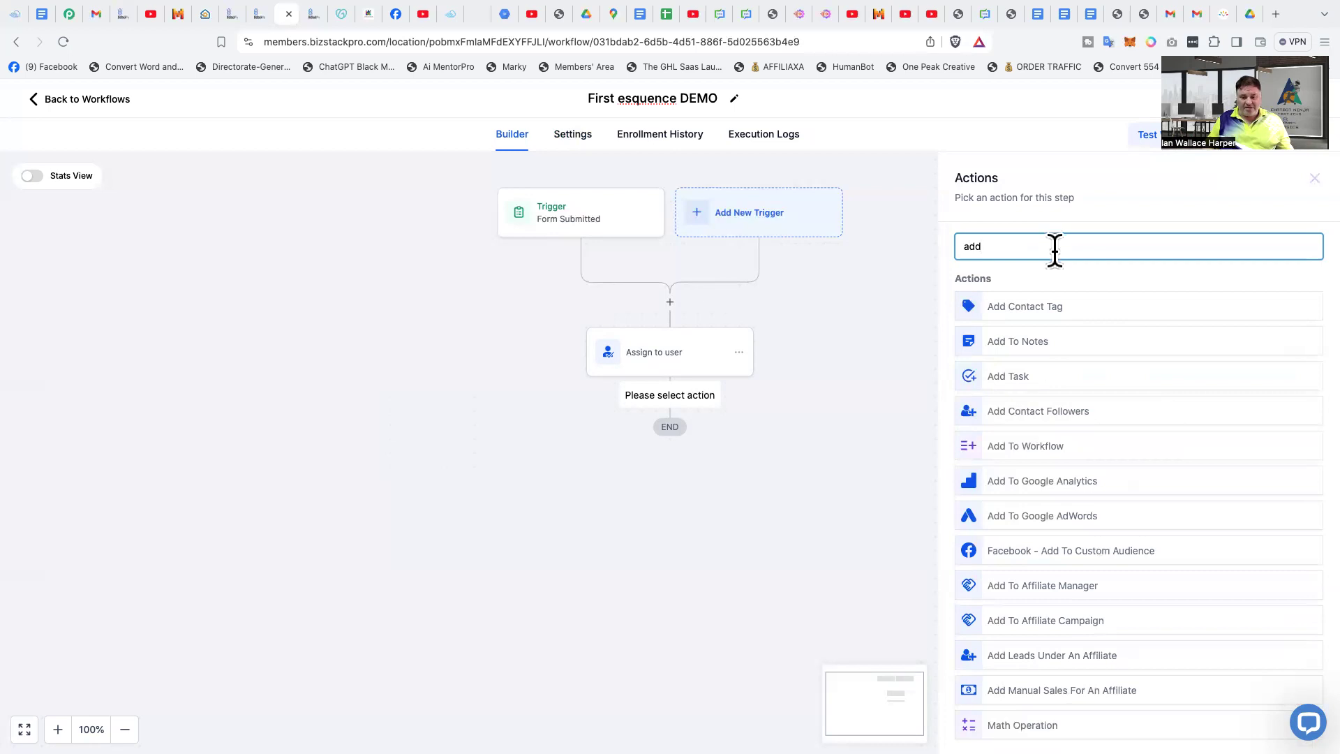
key("BackSpace")
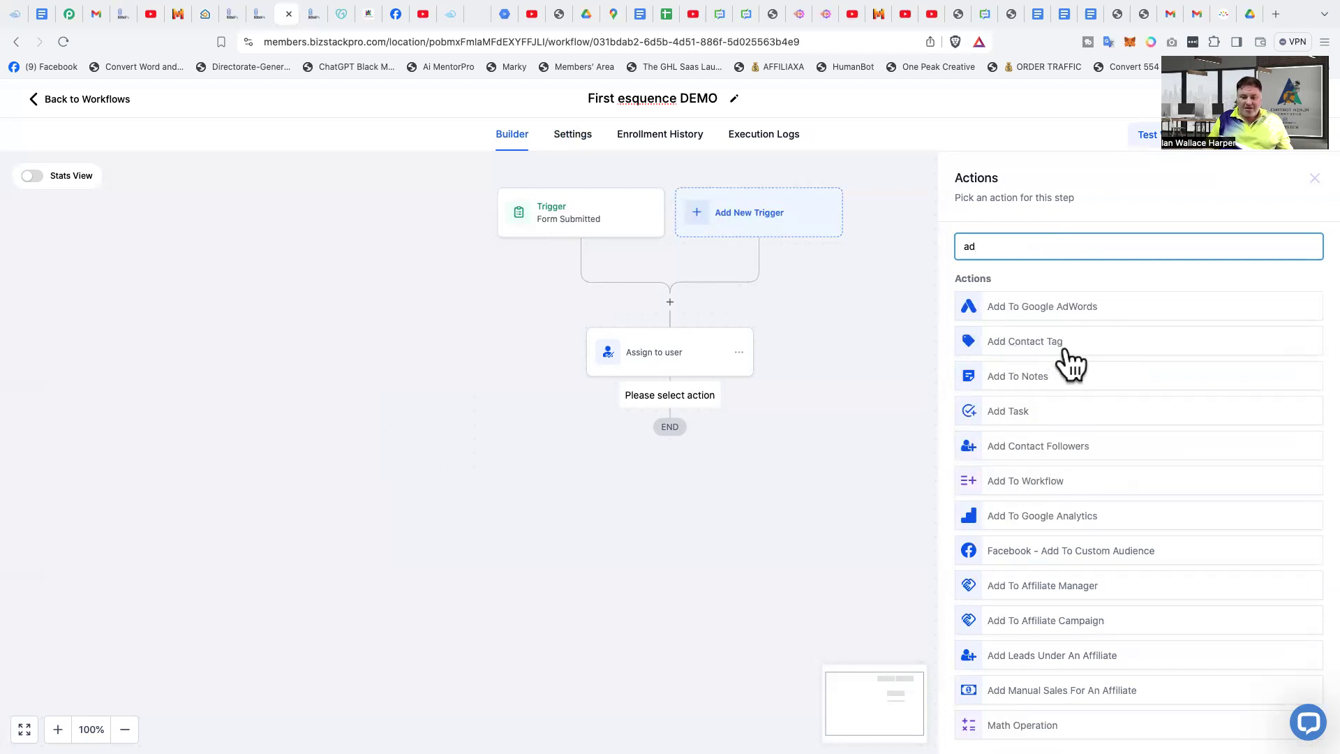
left_click(1038, 345)
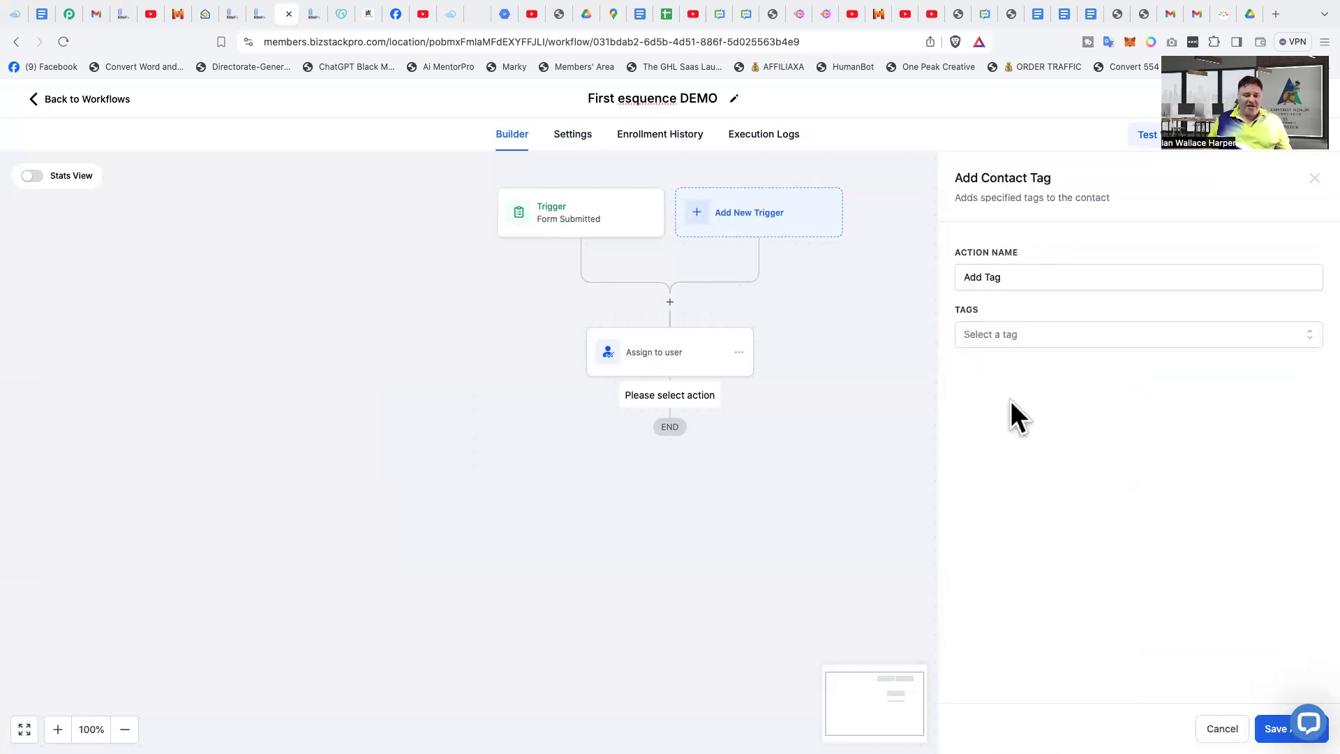
- Create the new tag "Demo email sequence" in the Add Tag action and save the action
left_click(1008, 334)
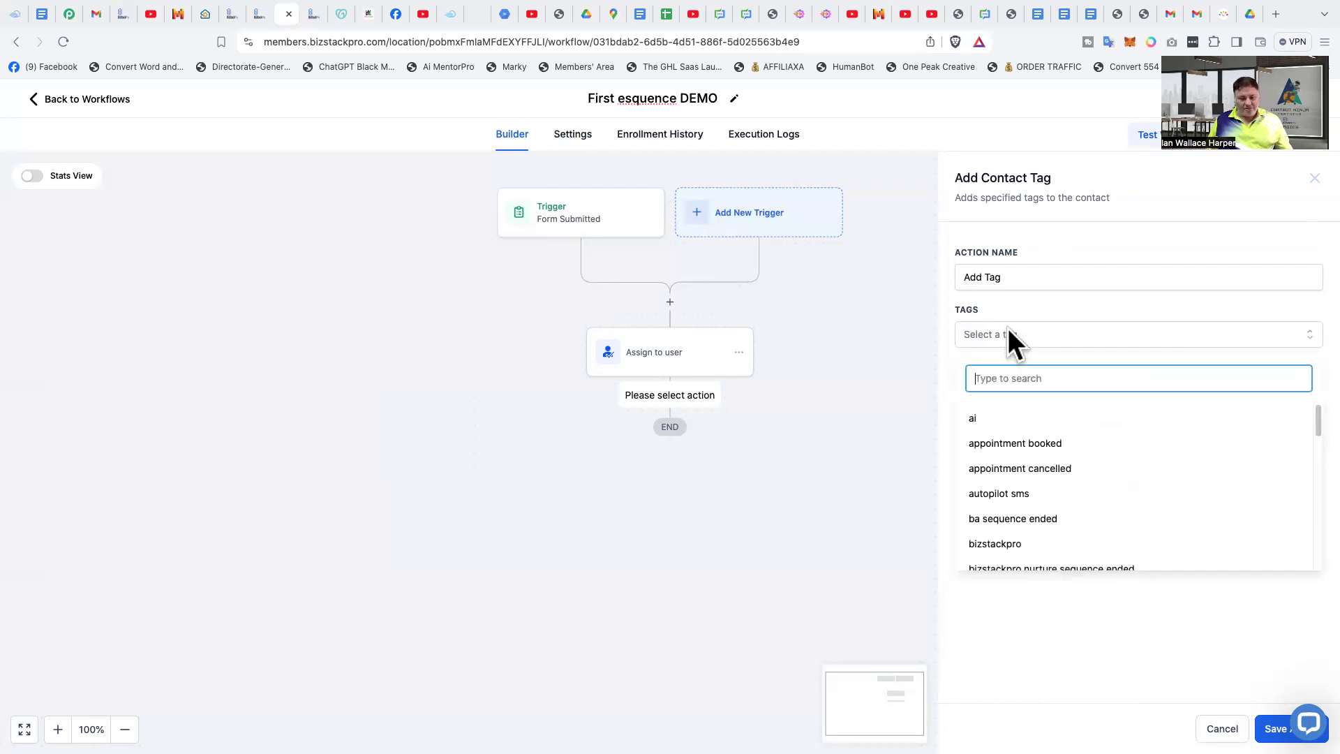
type("D")
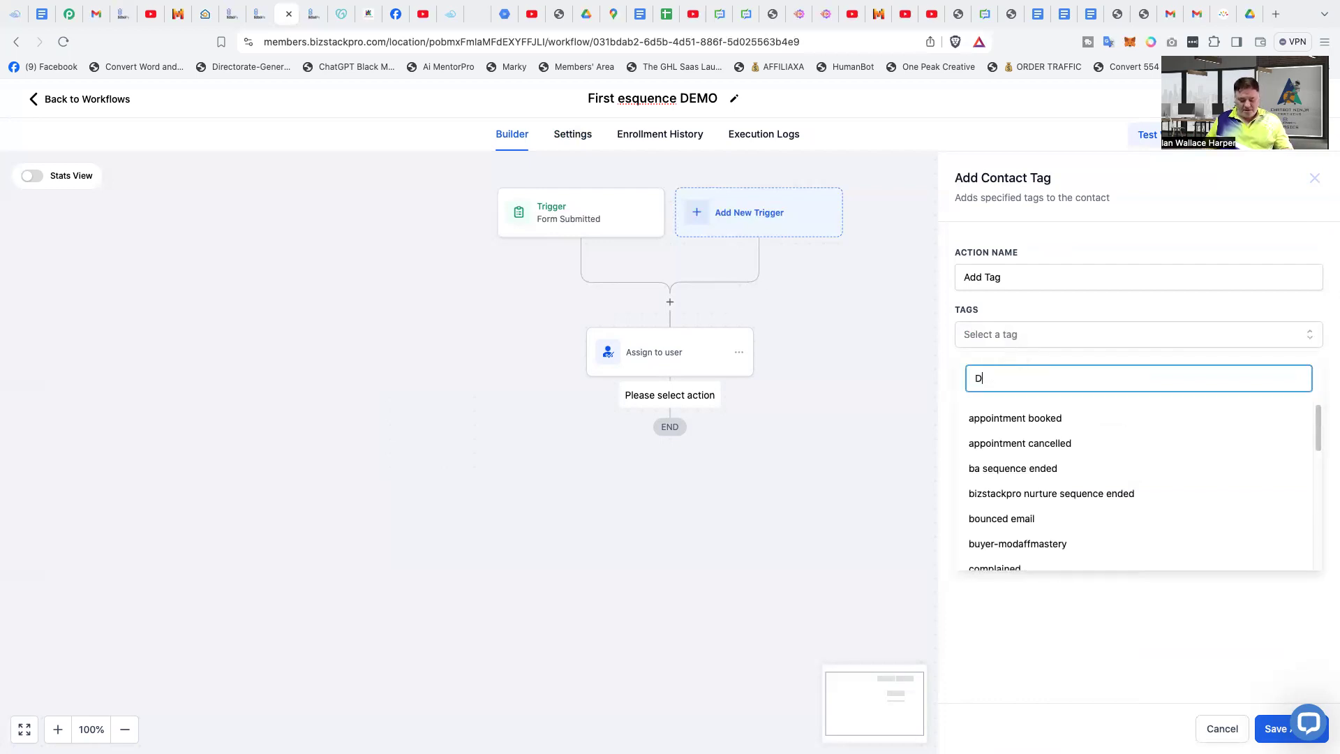
type("emo")
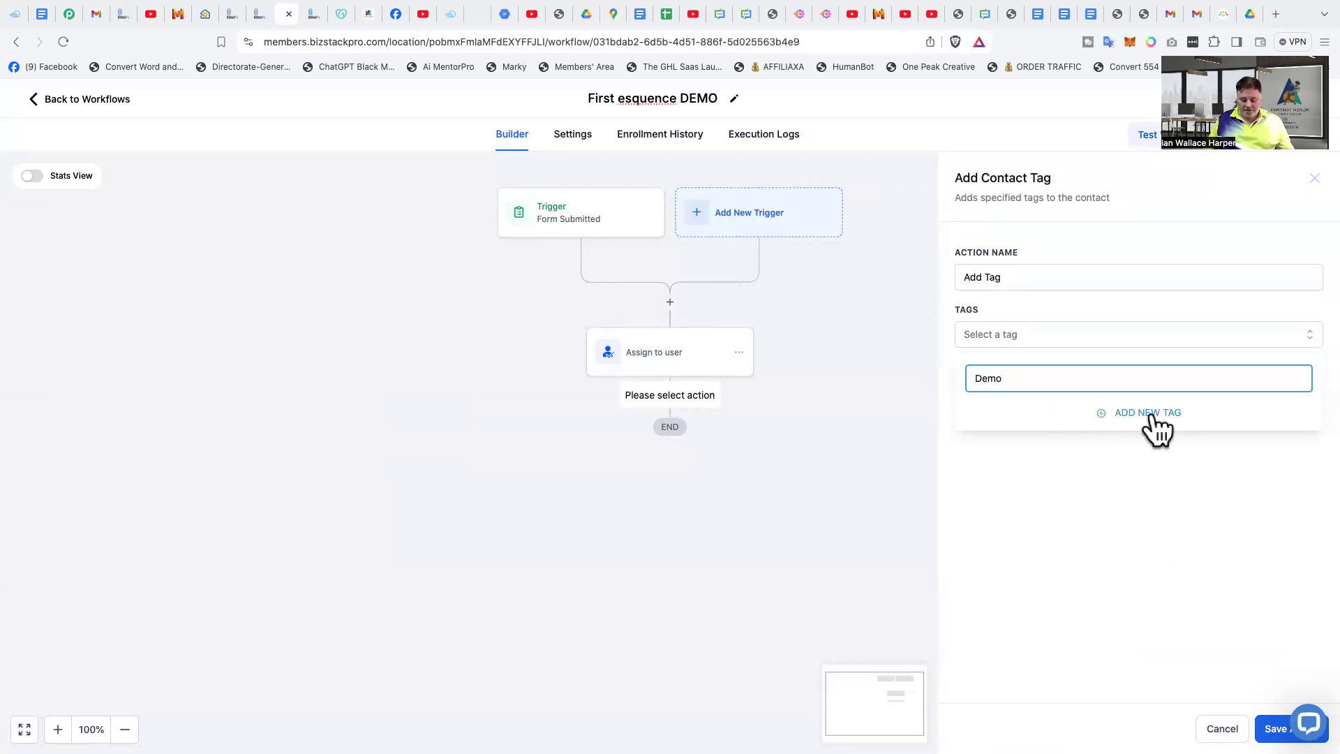
type("email seqi")
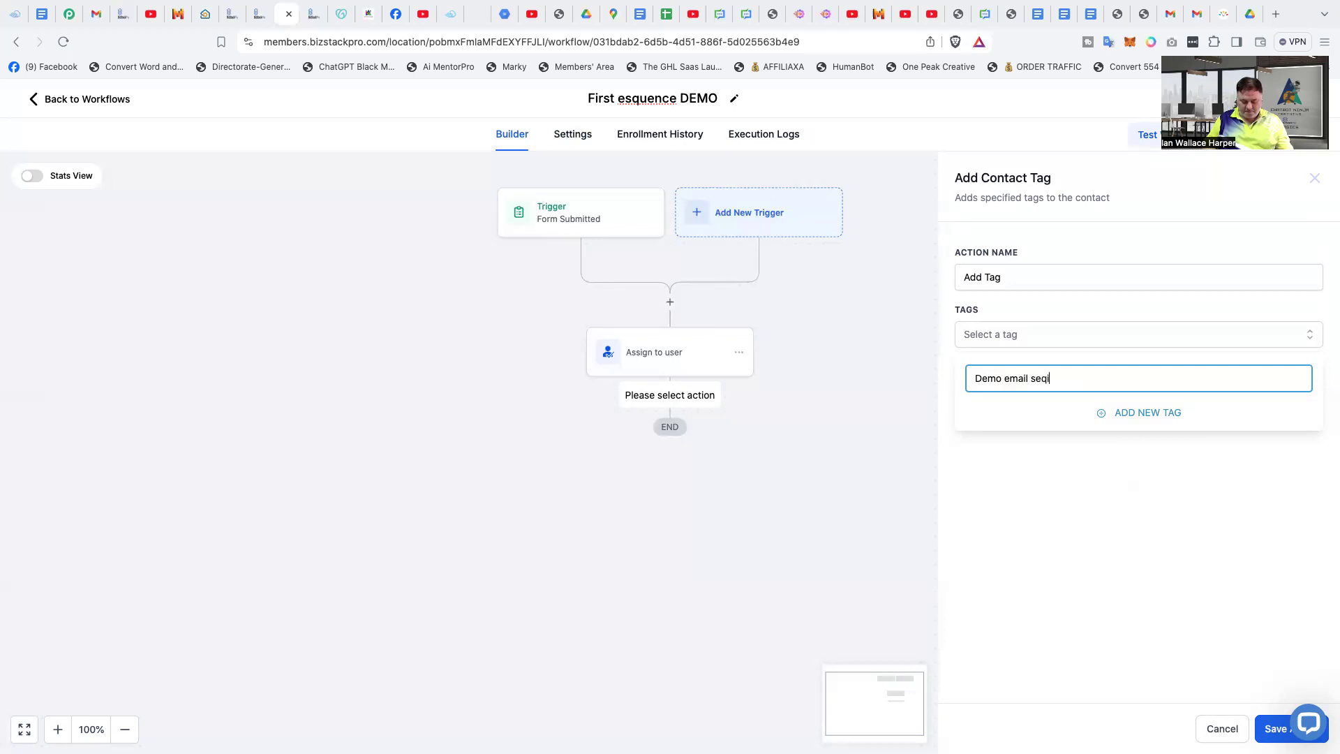
key("BackSpace")
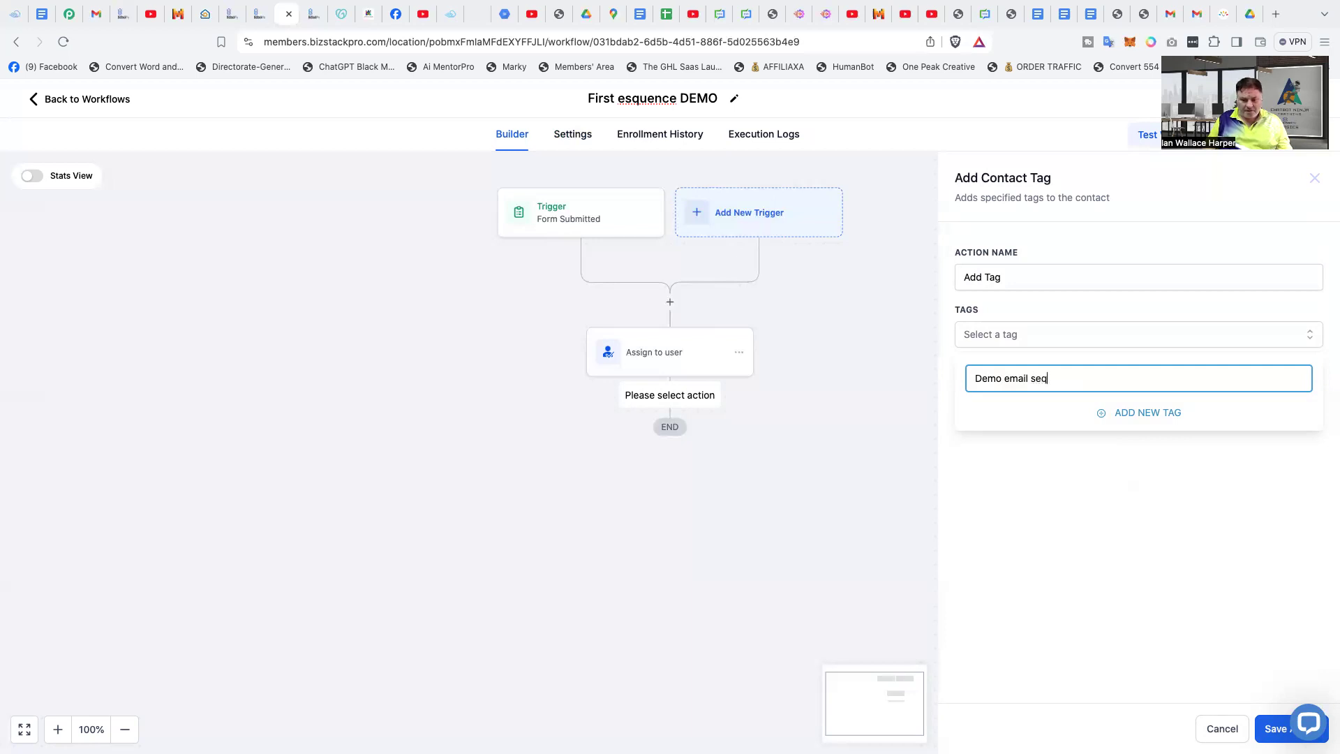
type("uence")
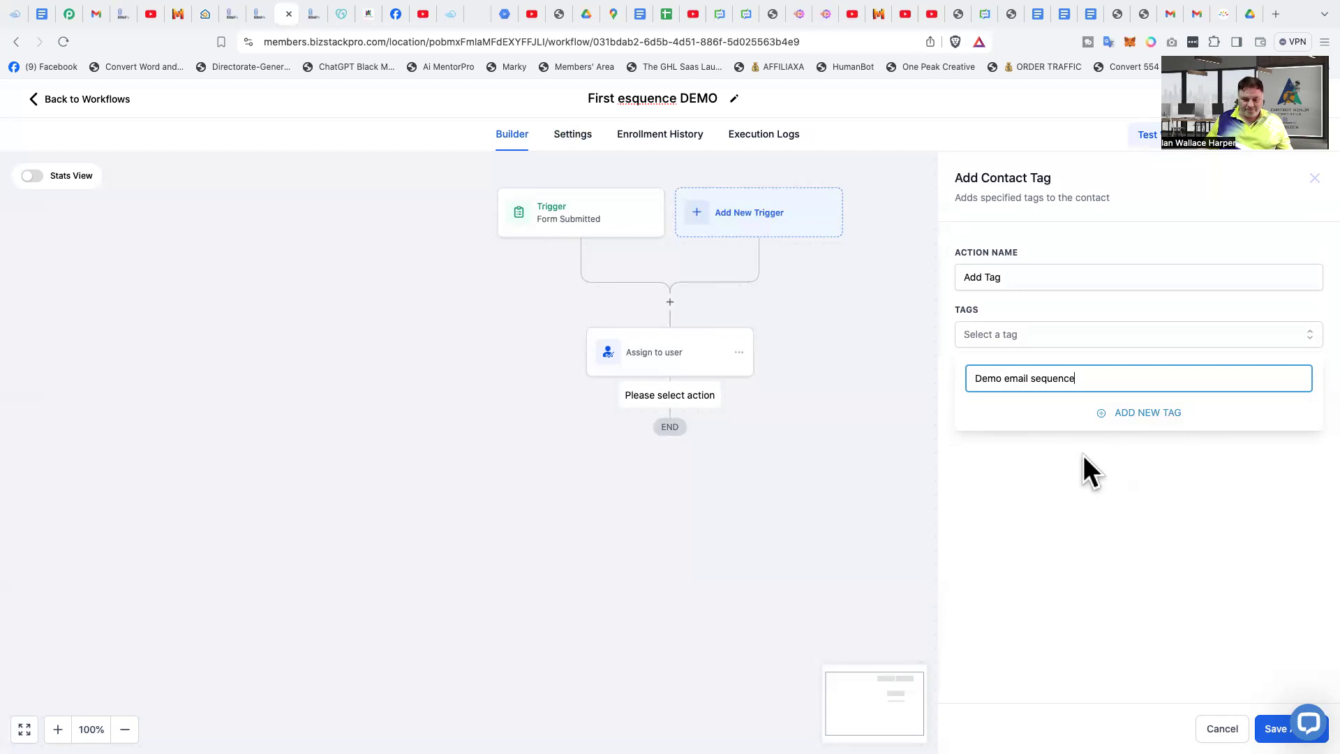
left_click(1138, 416)
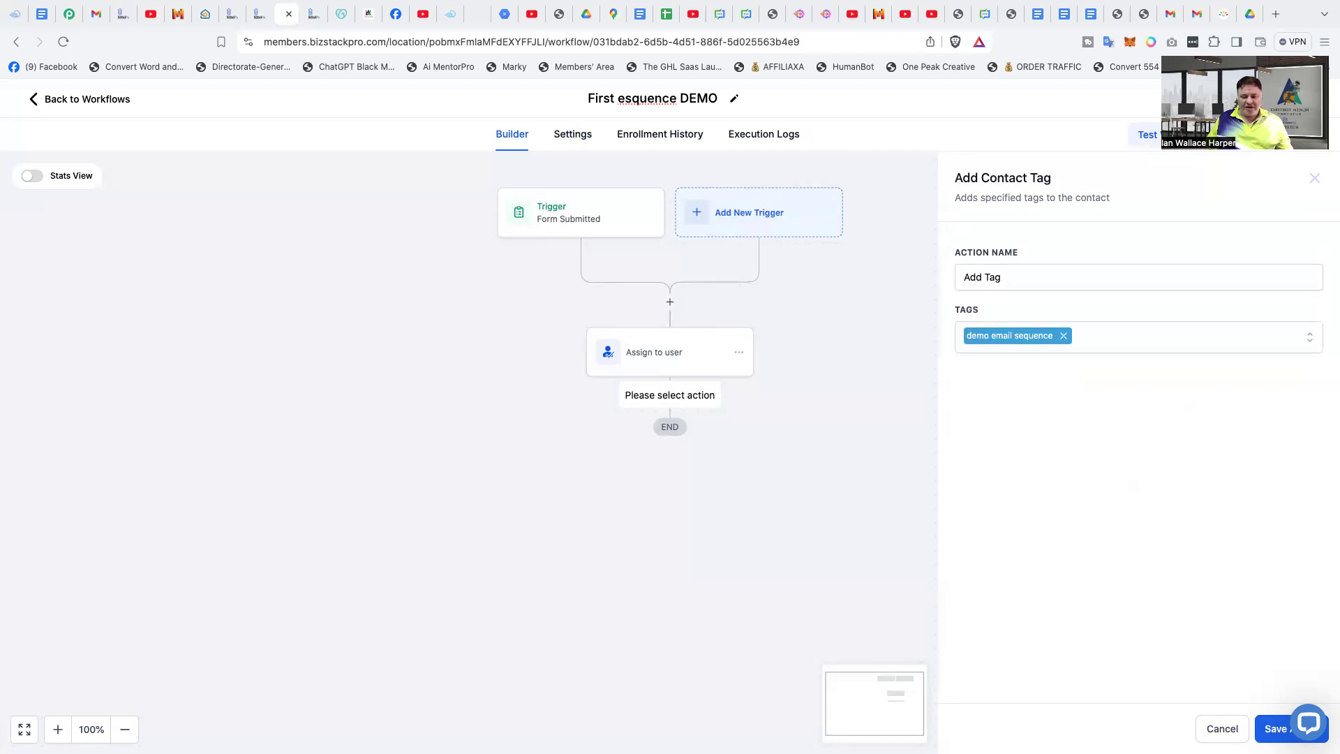
left_click(1275, 729)
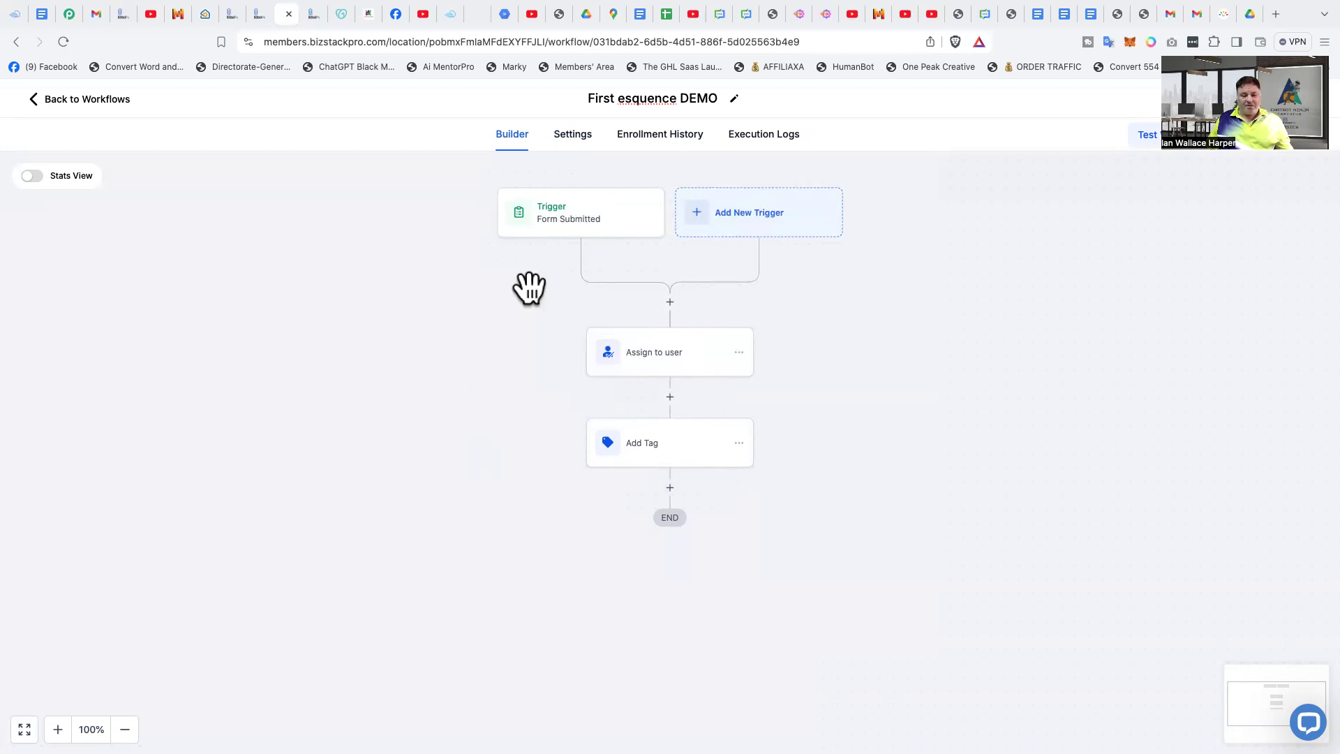
- Add a Send Internal Notification action after the Add Tag step and set its type to Notification
left_click(671, 488)
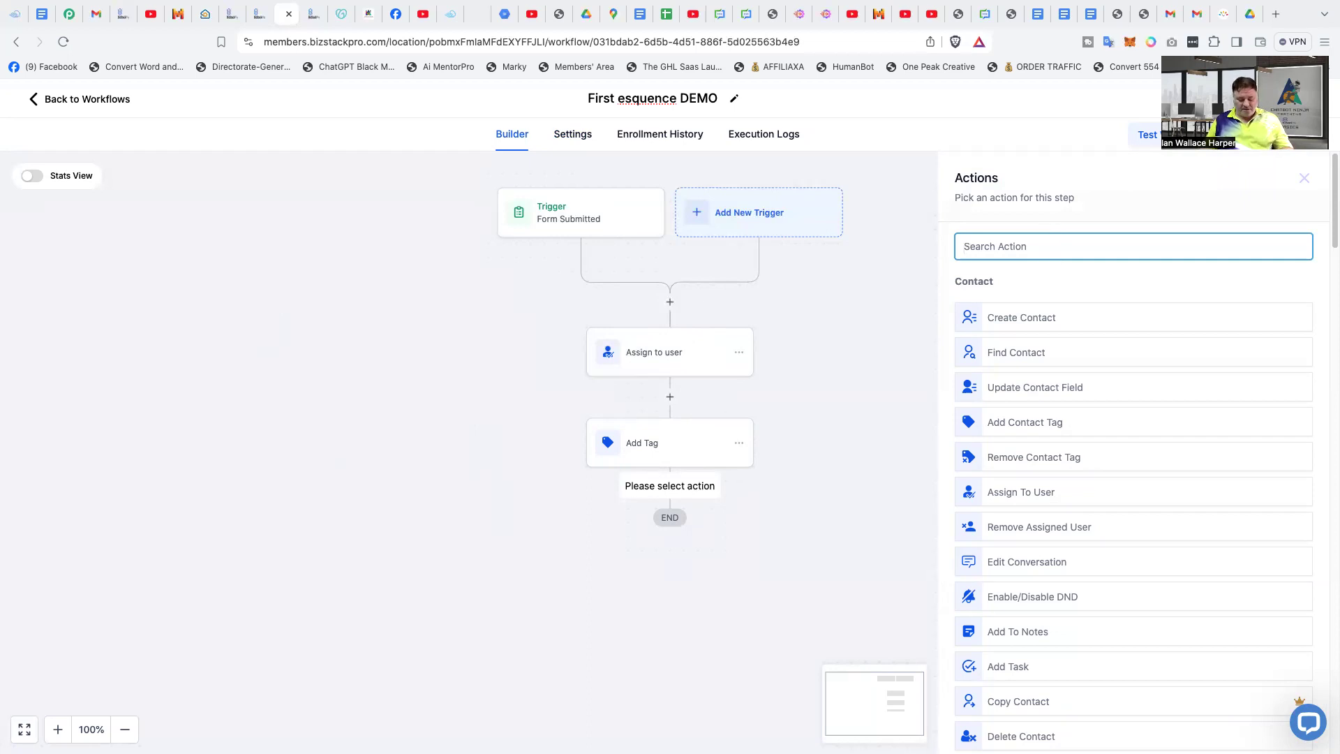
type("sen")
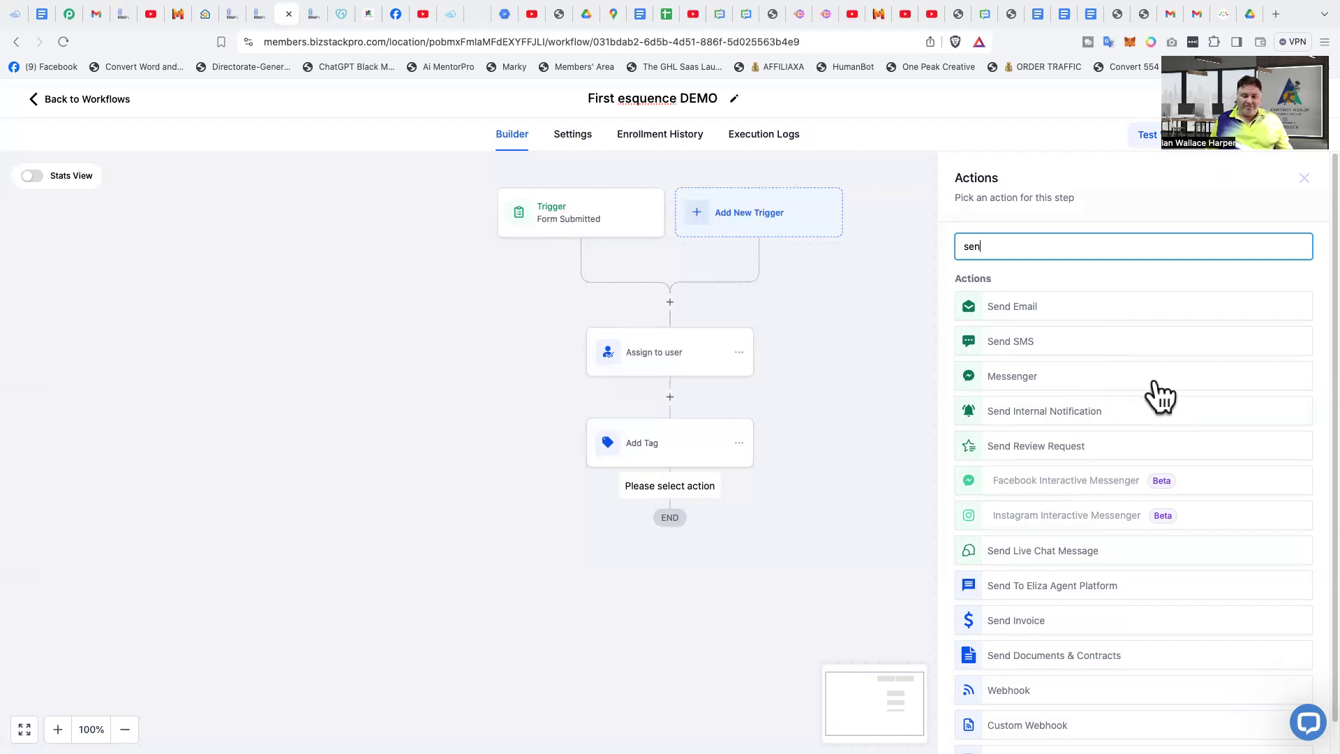
left_click(1045, 415)
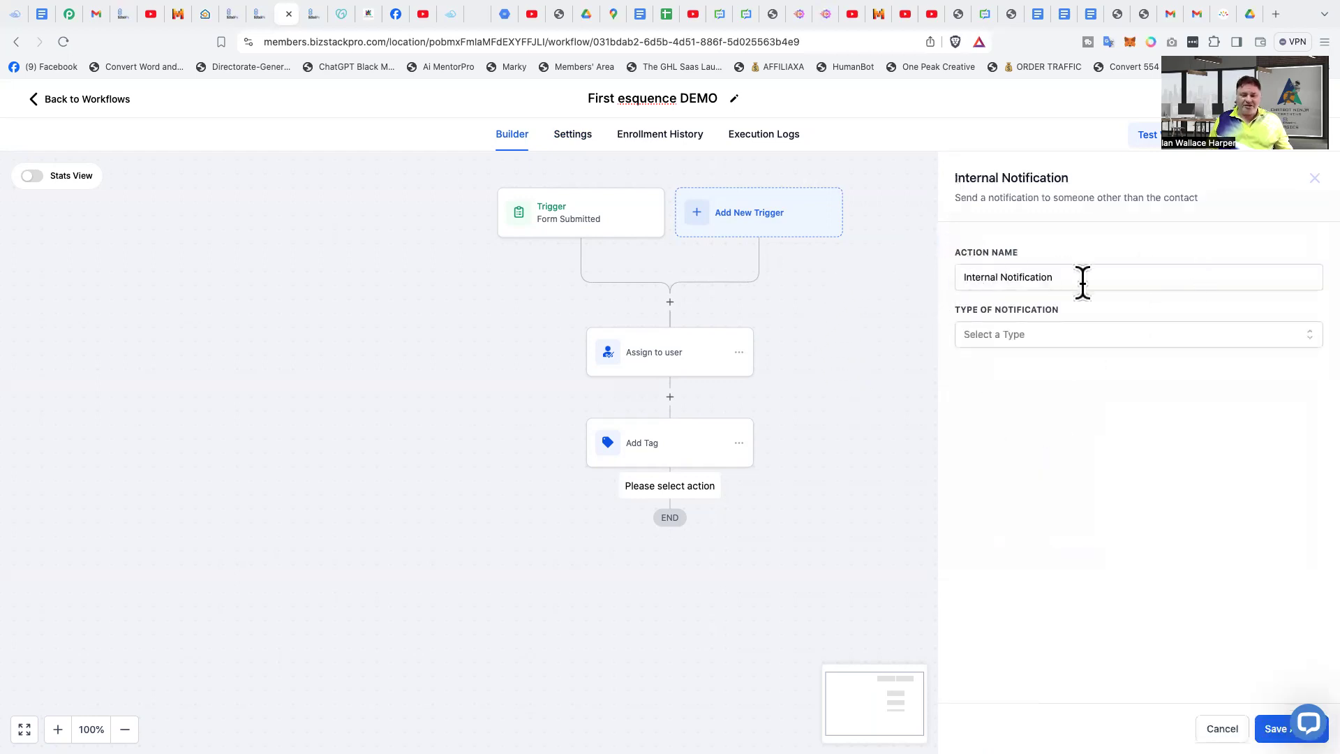
left_click(1012, 334)
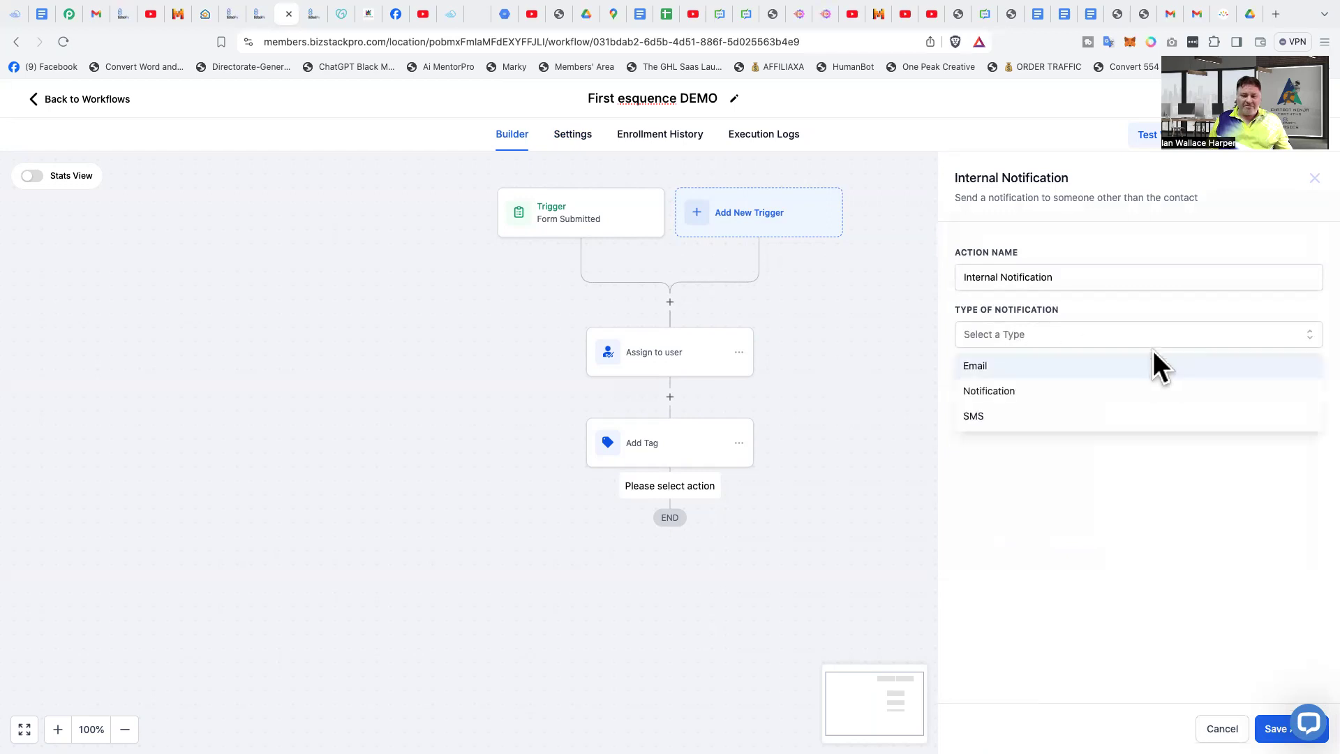
left_click(1060, 395)
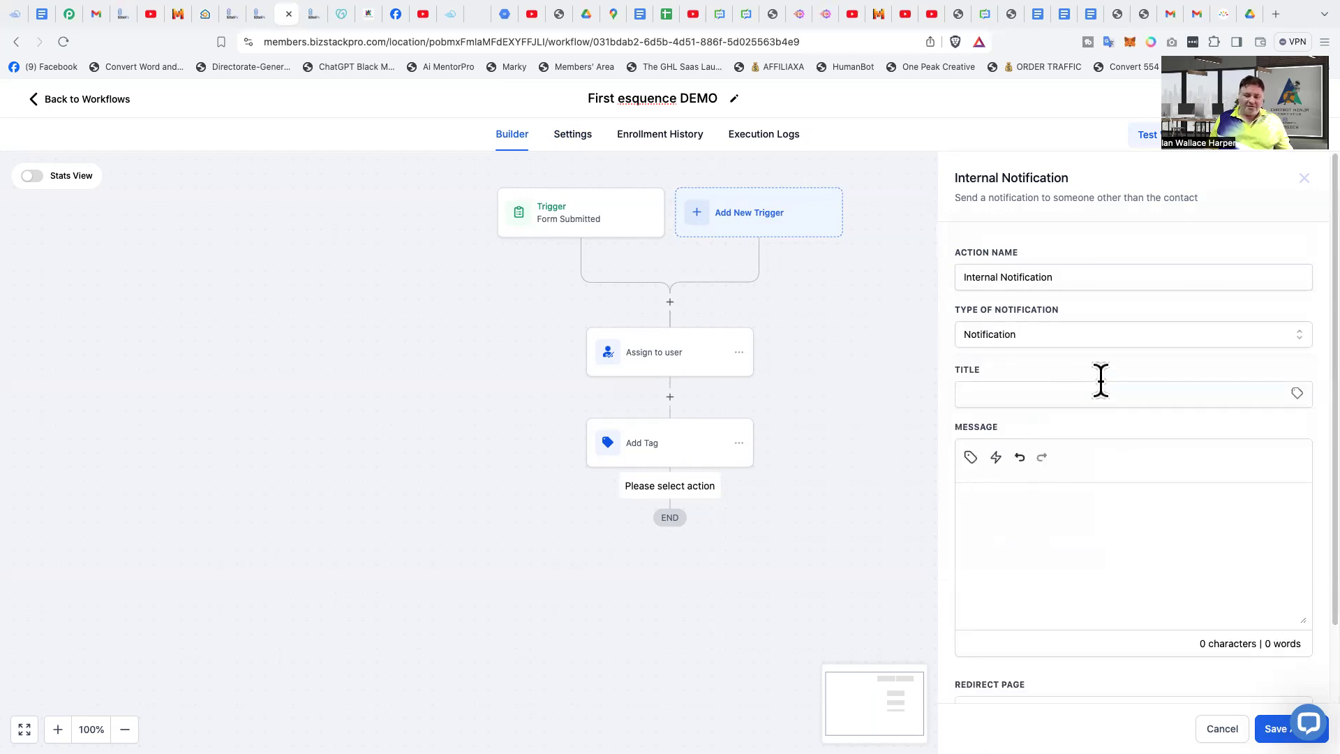
- Title the internal notification "New Lead Opted in"
left_click(1023, 395)
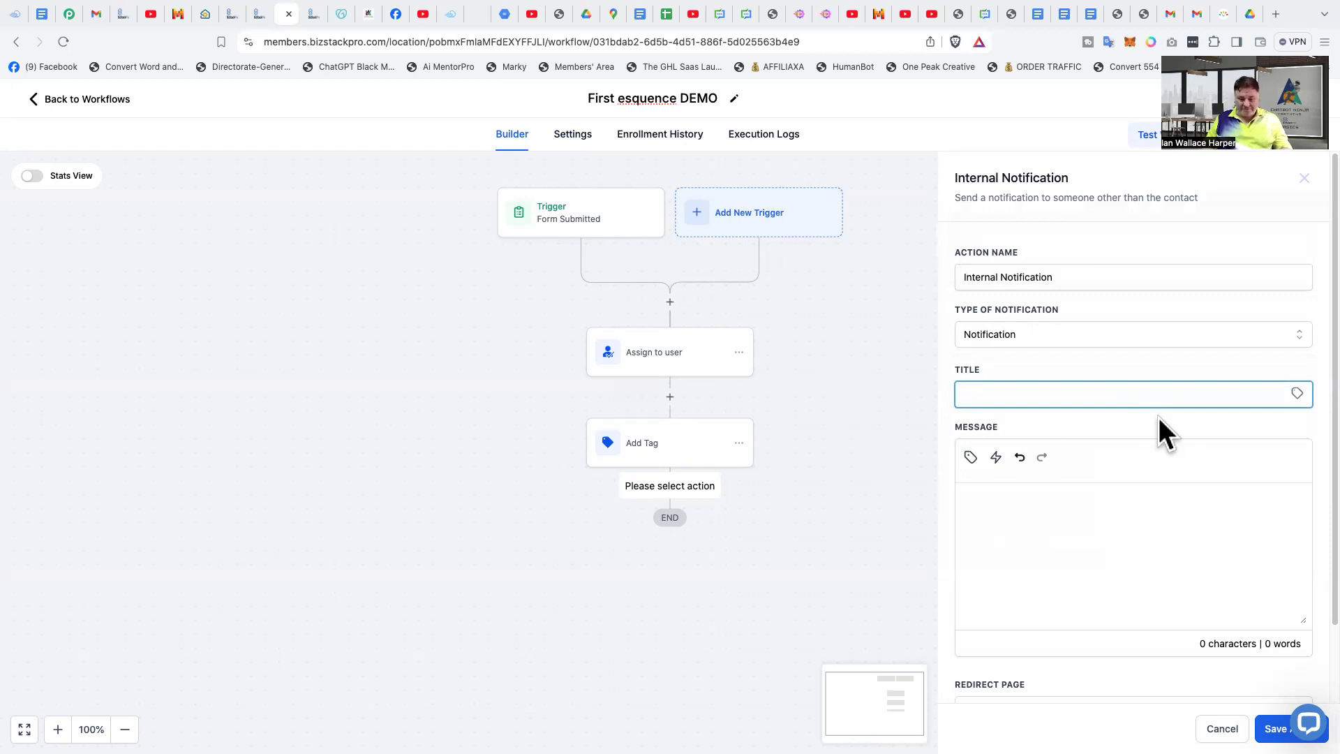
type("New Lead Opte")
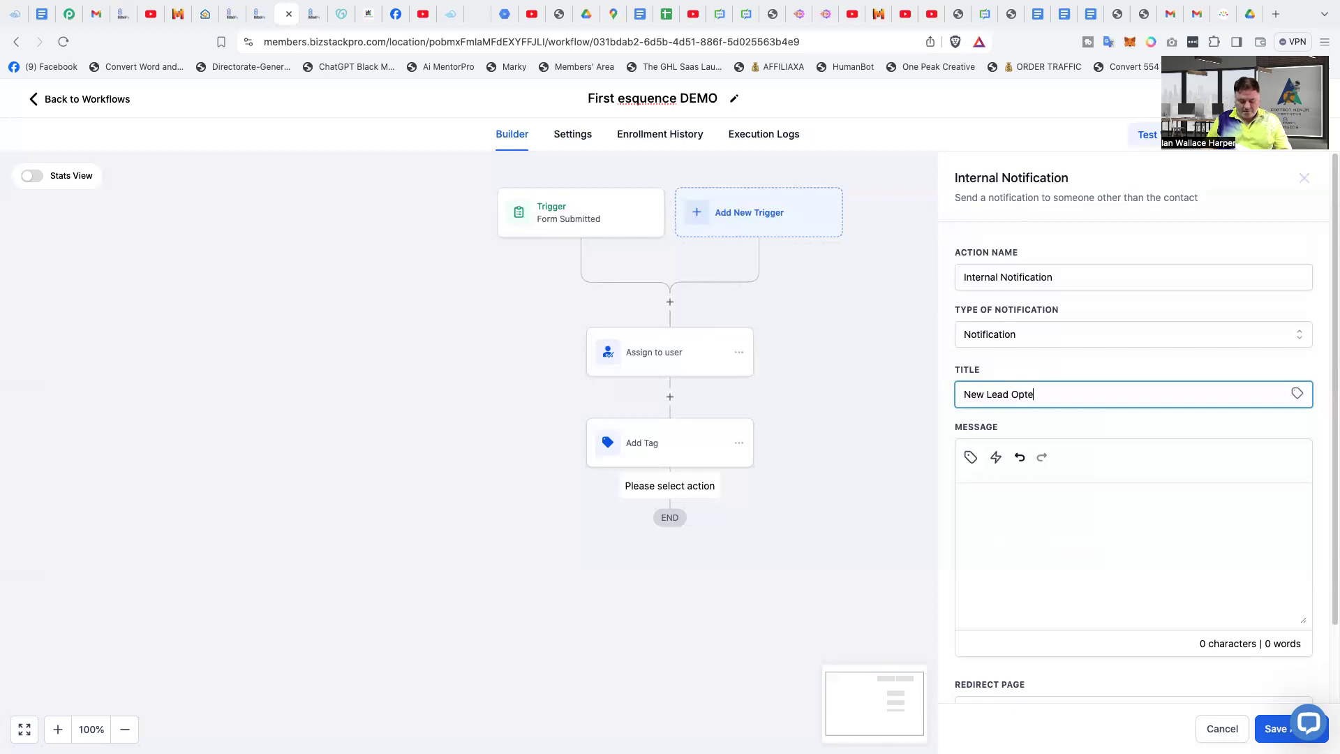
type("d in")
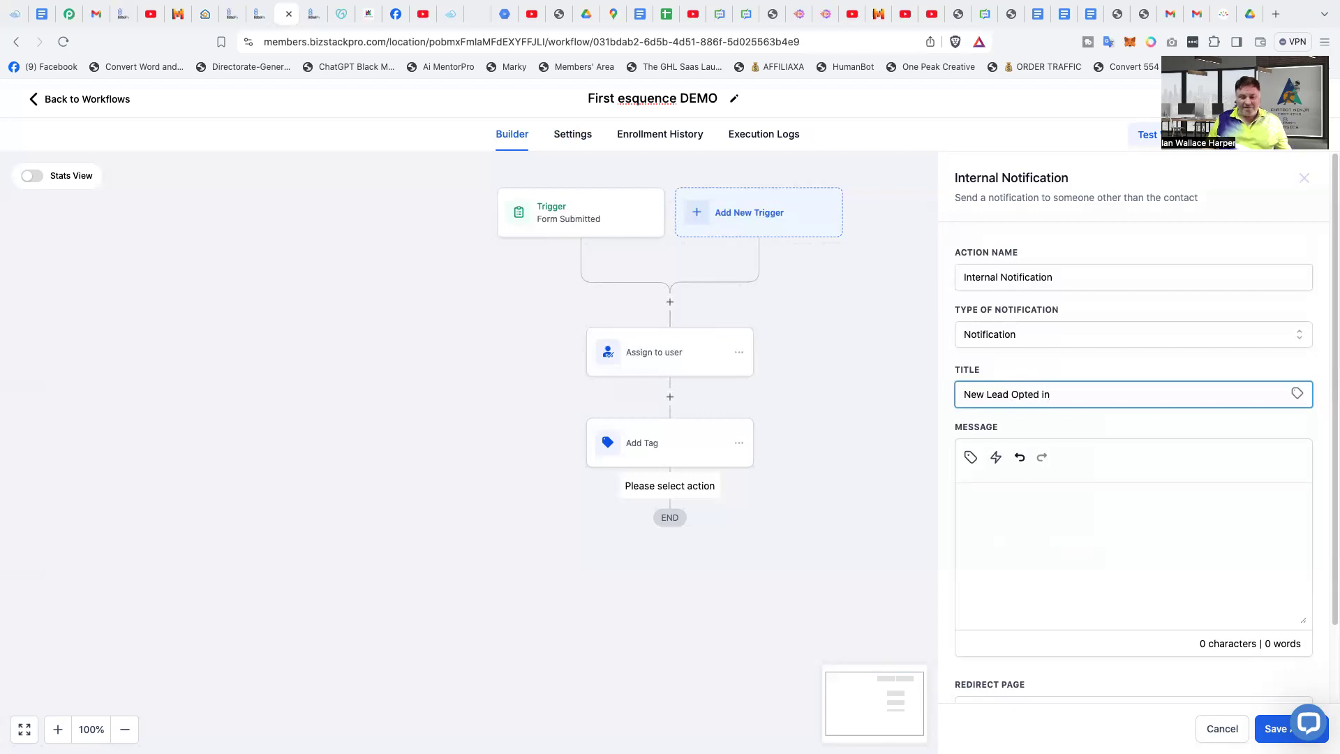
- Write the notification message "Hey you just had a new Opt in" and try to save the action
left_click(1024, 504)
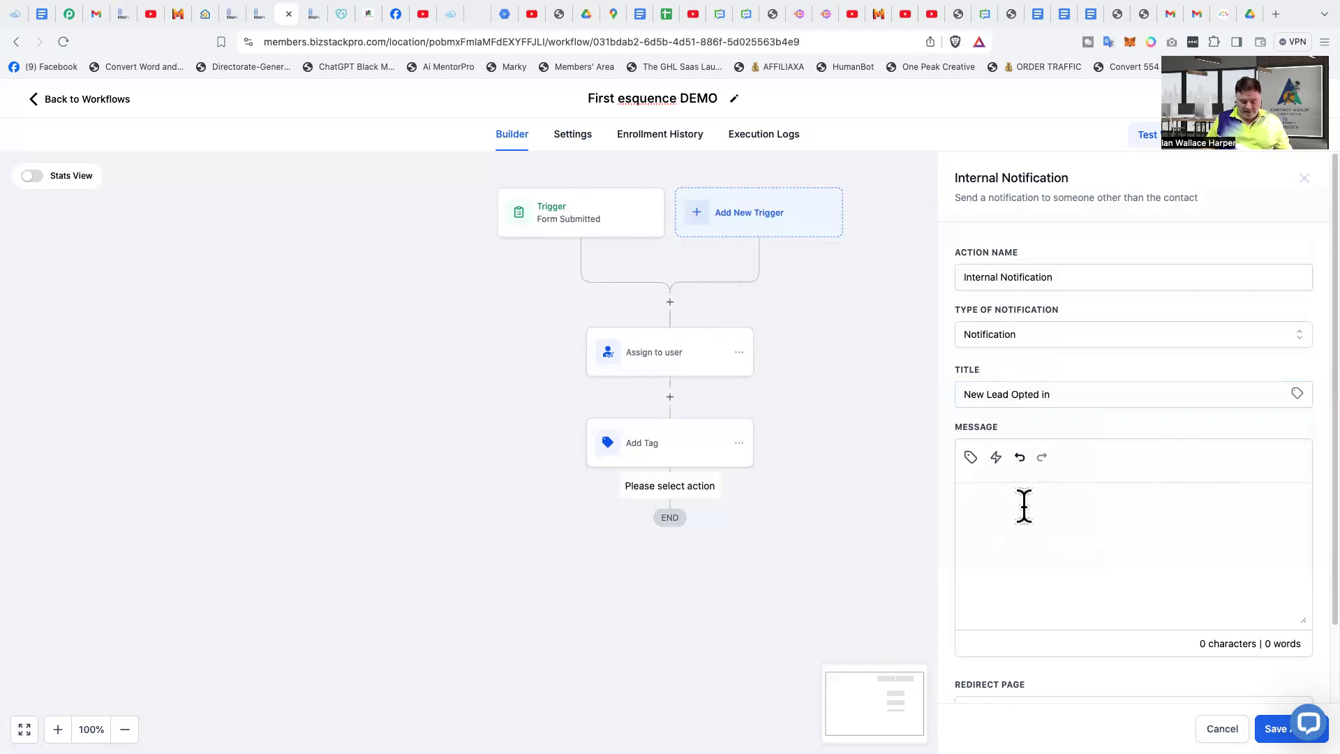
type("He")
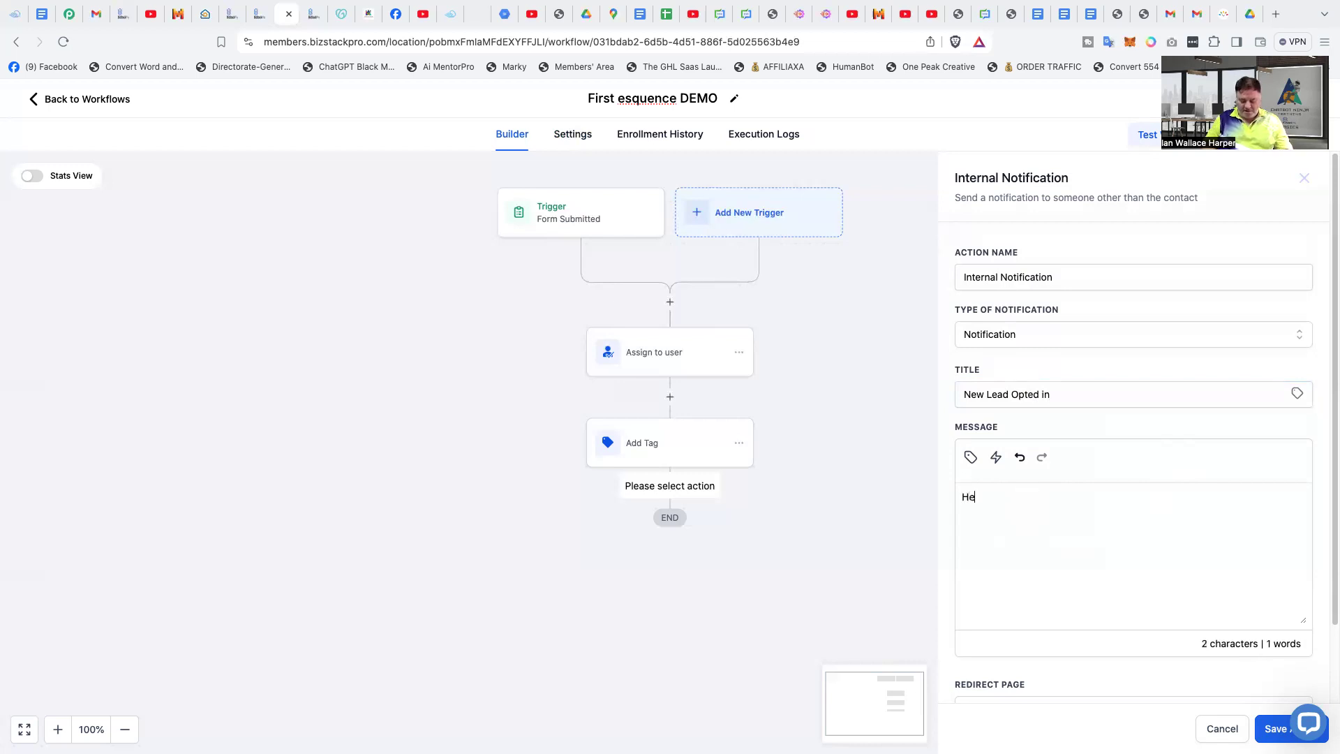
type("y you just a")
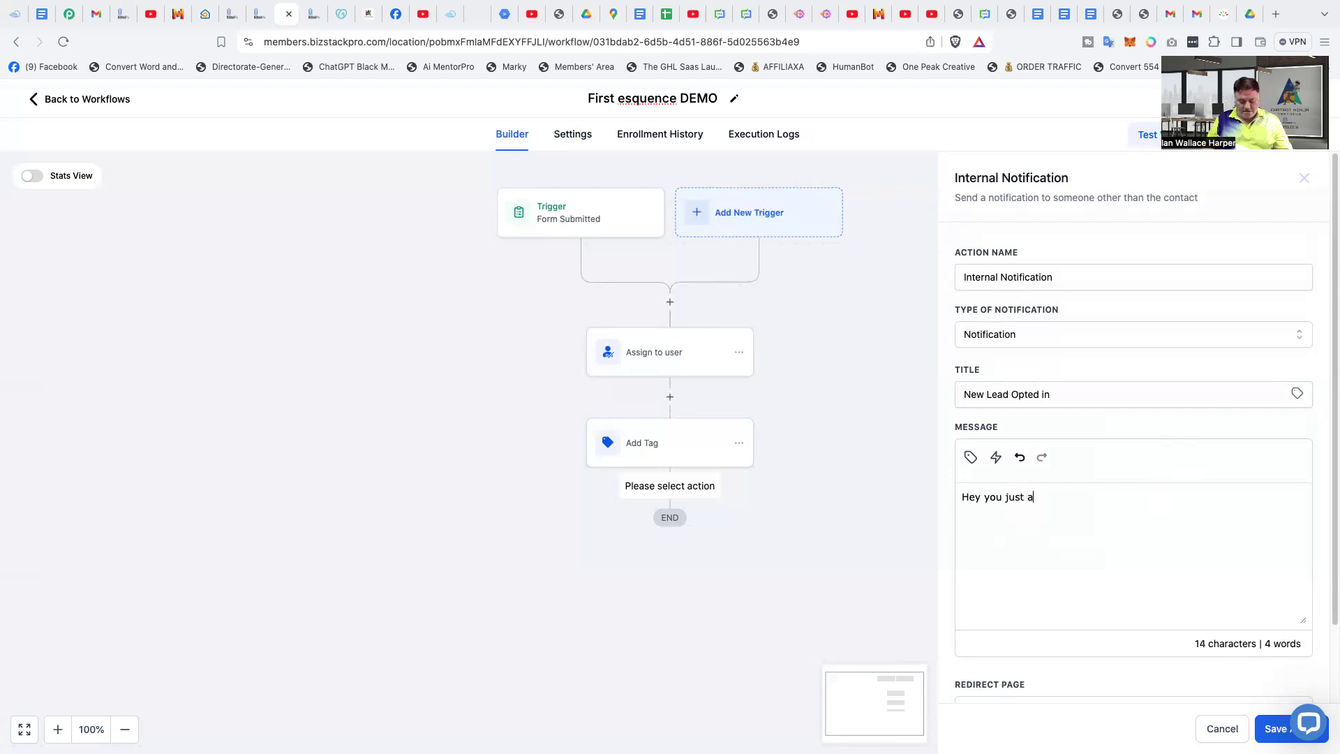
key("BackSpace")
type("had a new signu")
key("BackSpace")
key("BackSpace")
key("BackSpace")
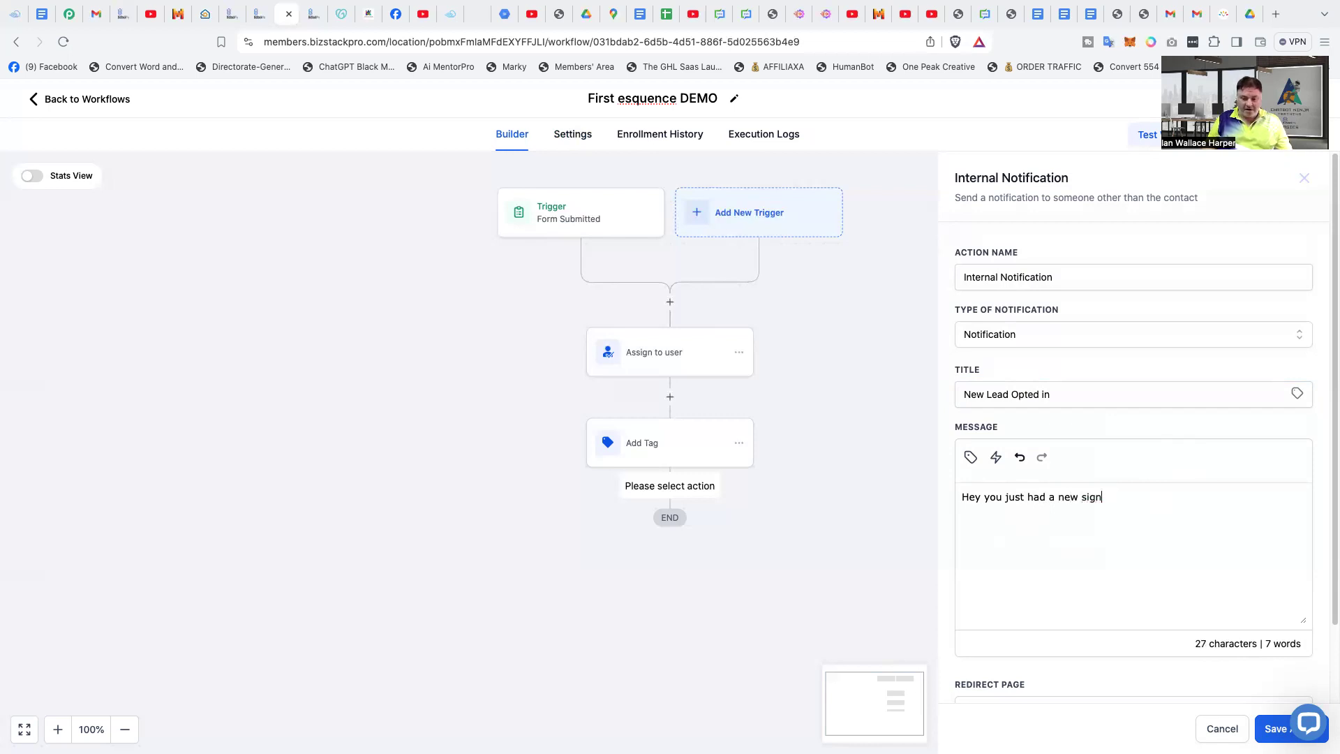
key("BackSpace")
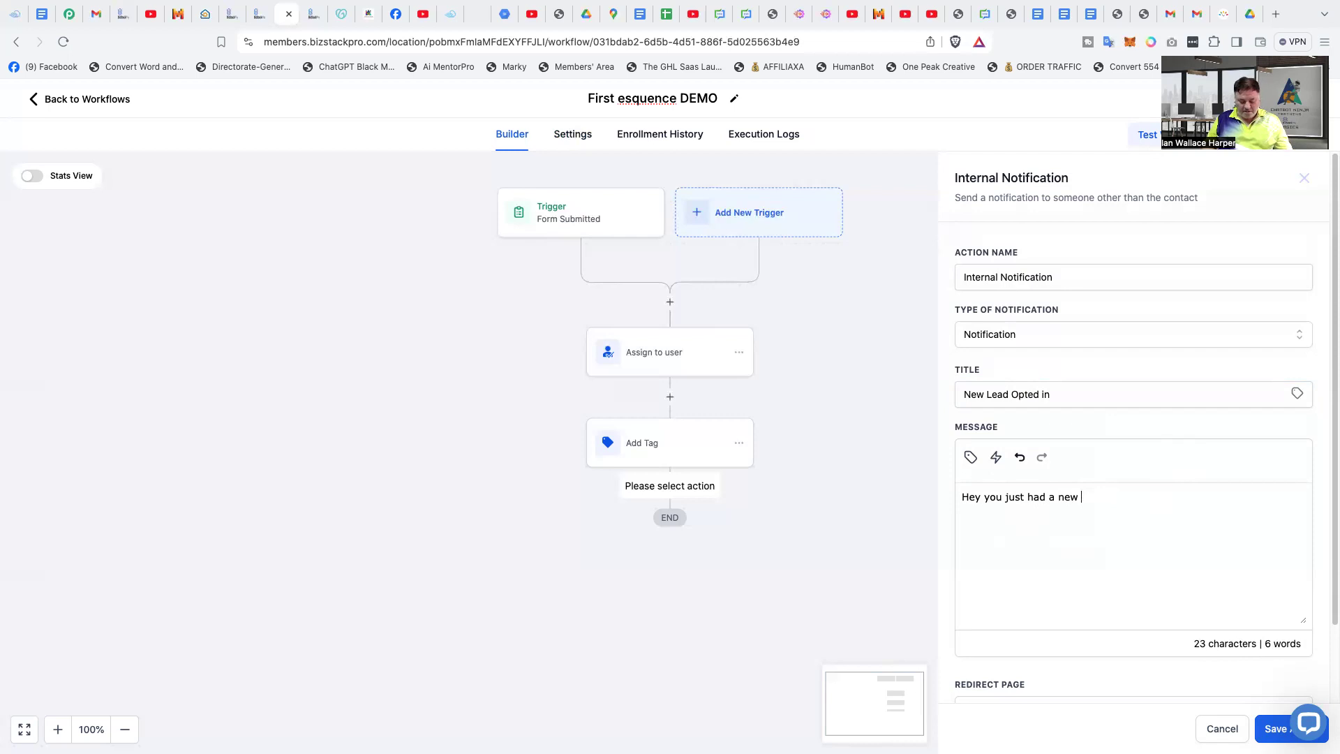
type("Opt in")
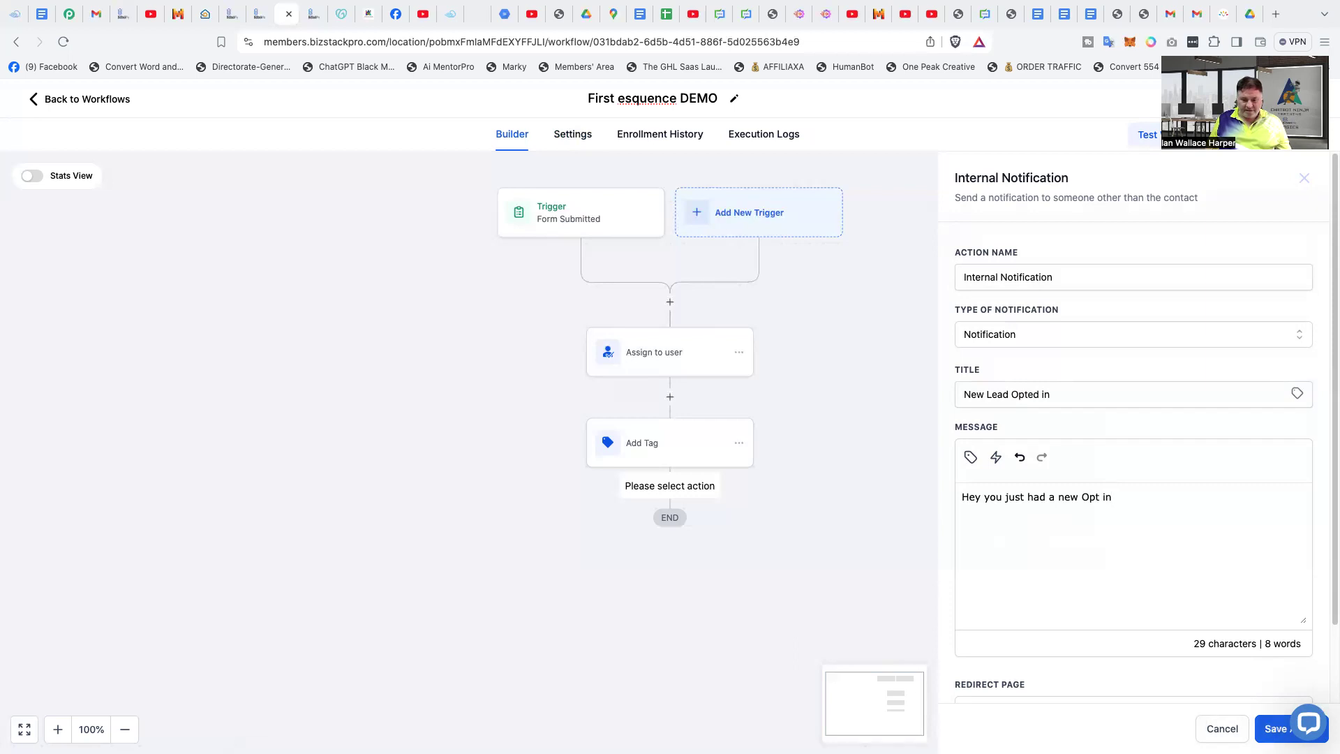
left_click(1274, 729)
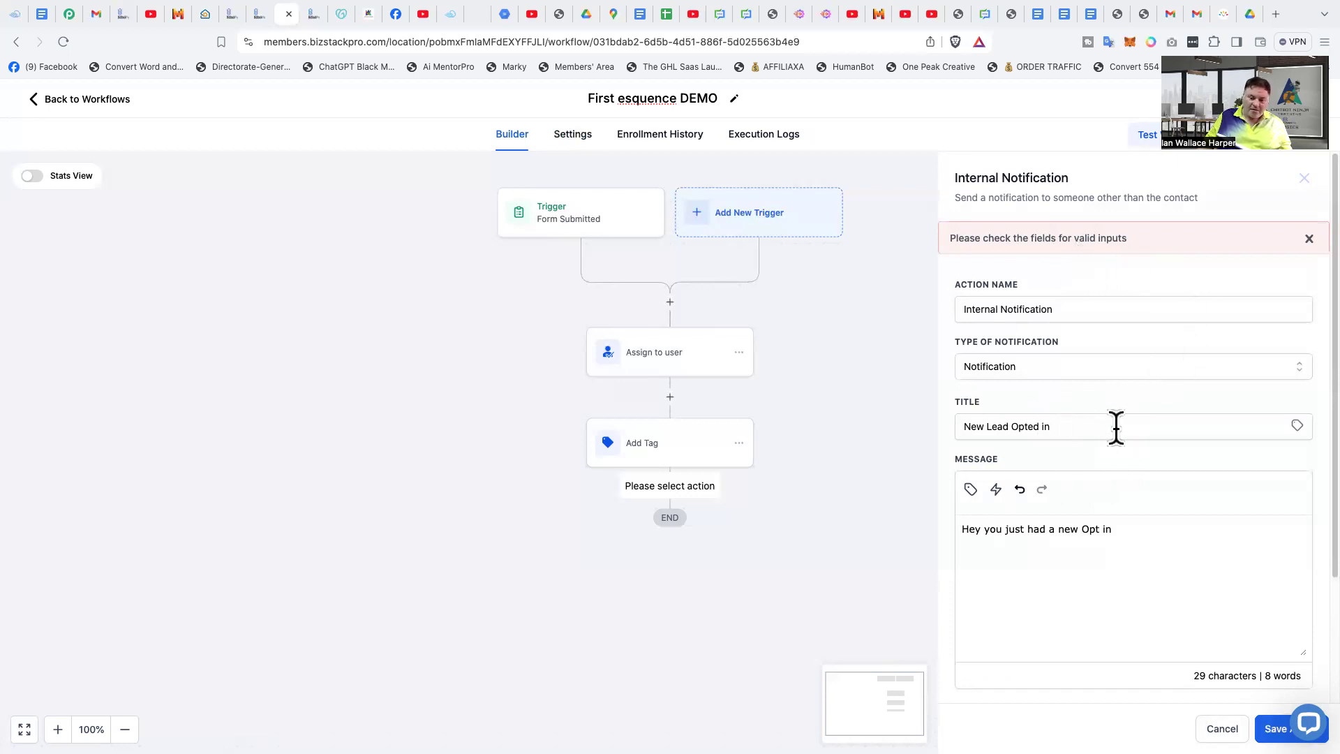
- Append the contact's Full Name custom value to the end of the notification title
left_click(1088, 427)
left_click(1297, 426)
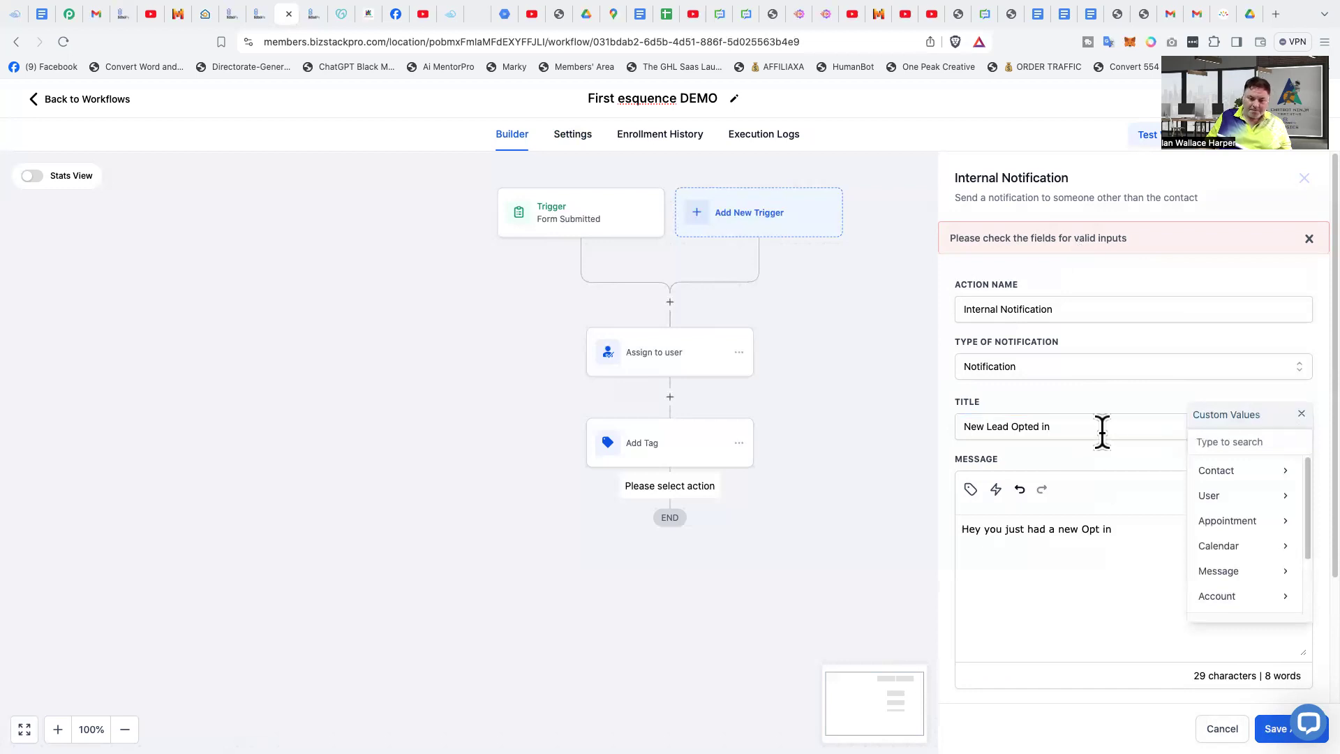
left_click(1224, 473)
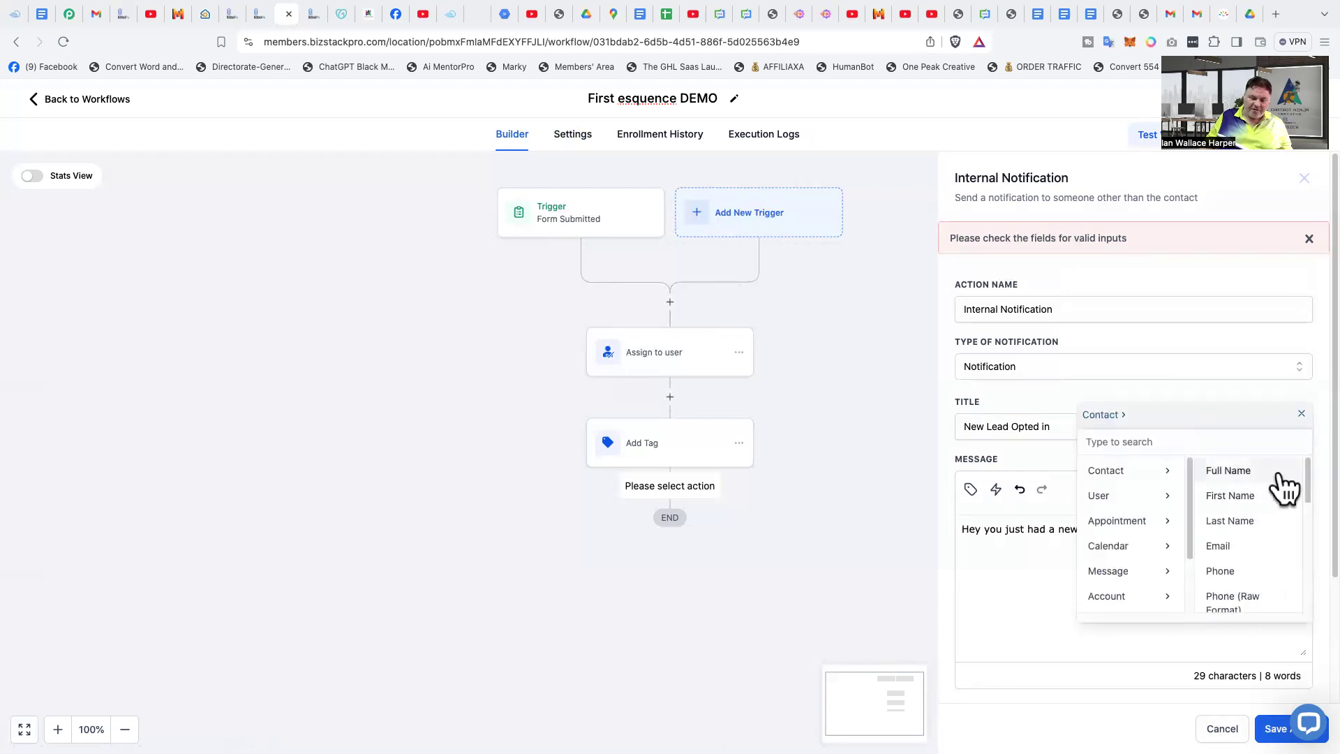
left_click(1248, 472)
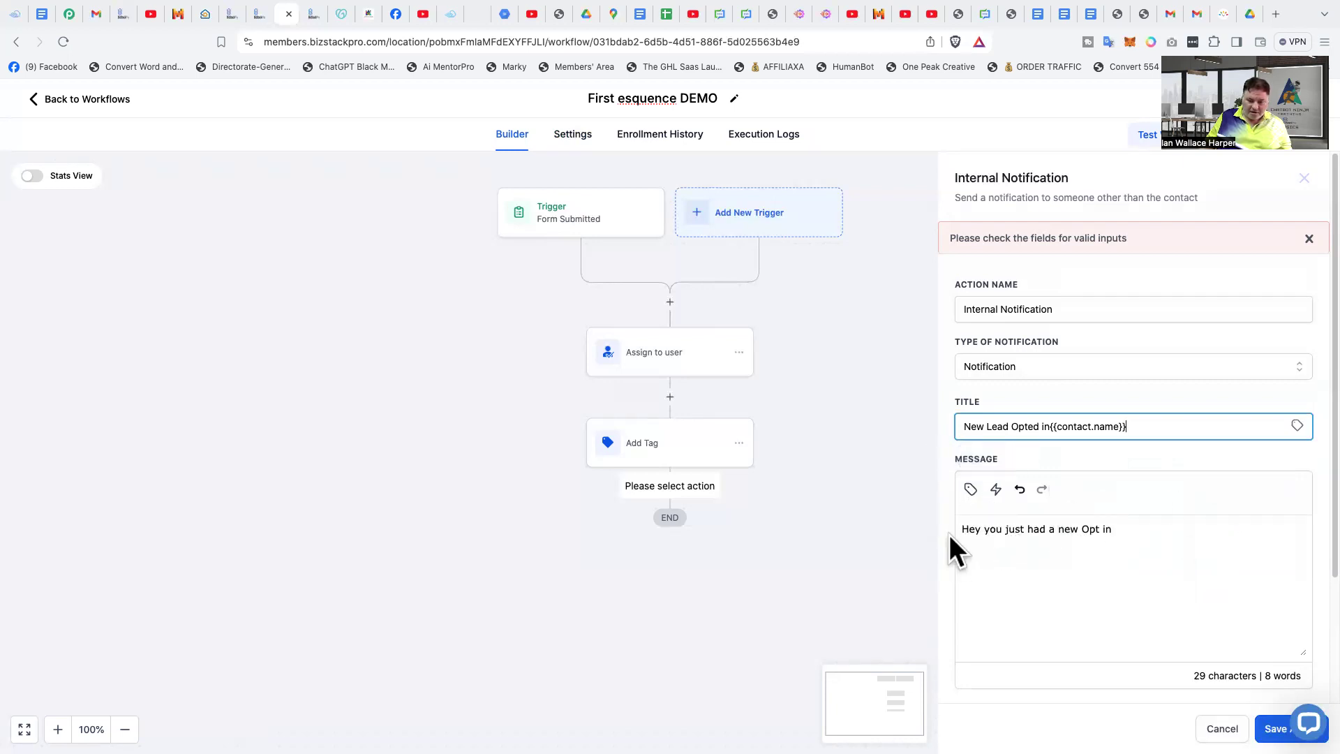
- Append the contact's Email custom value followed by a comma to the end of the notification message
left_click(1145, 539)
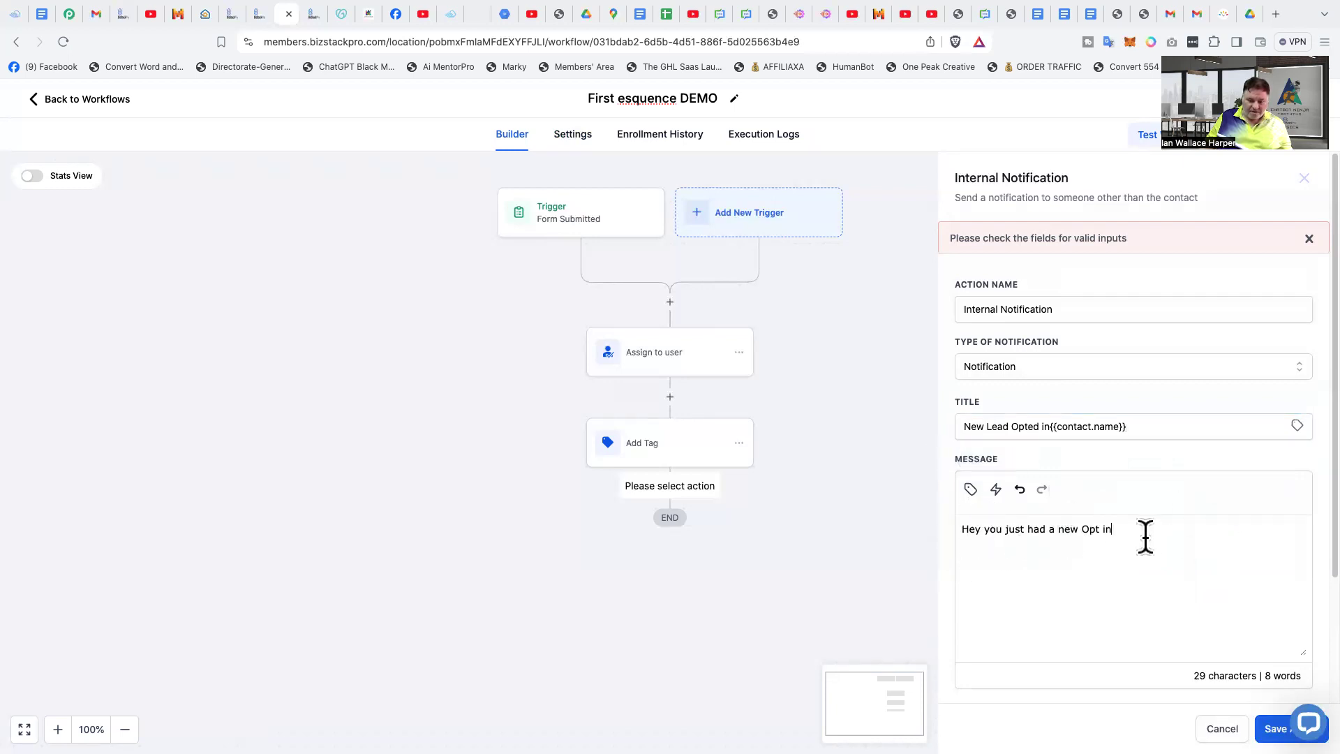
left_click(971, 489)
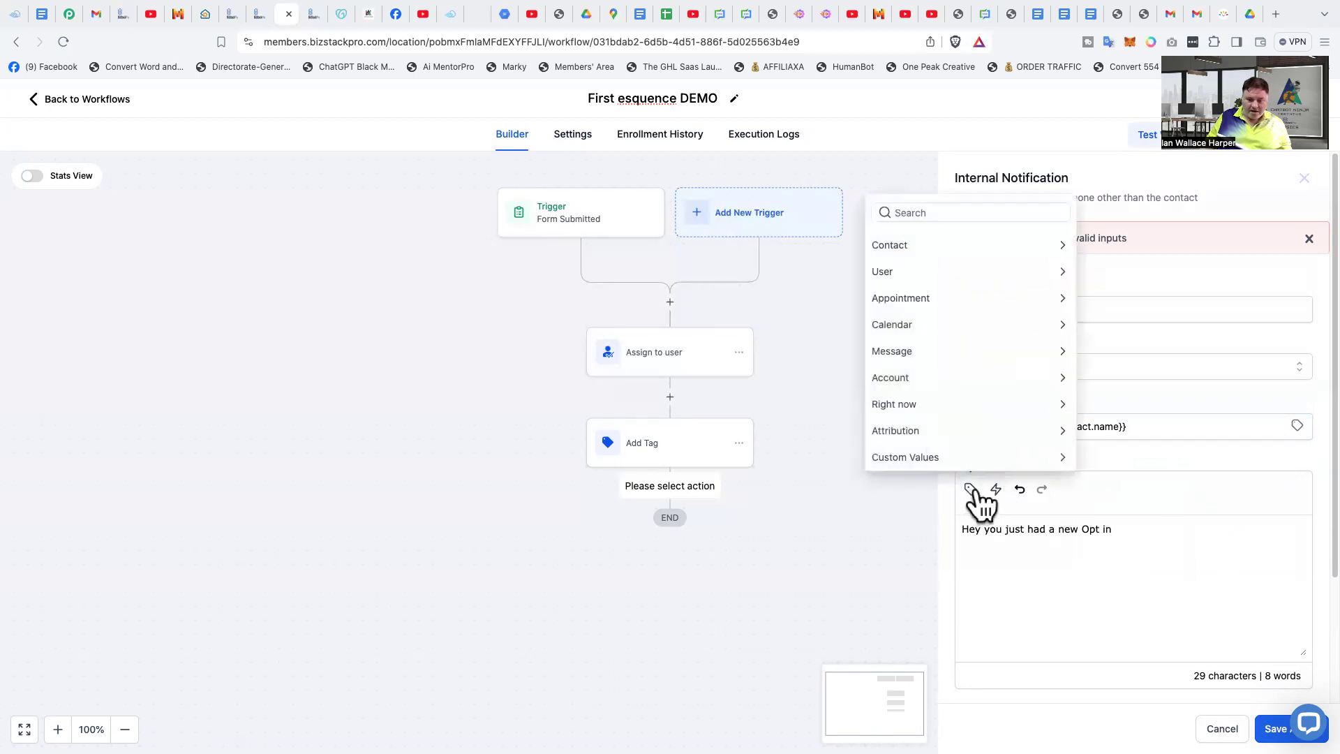
left_click(975, 245)
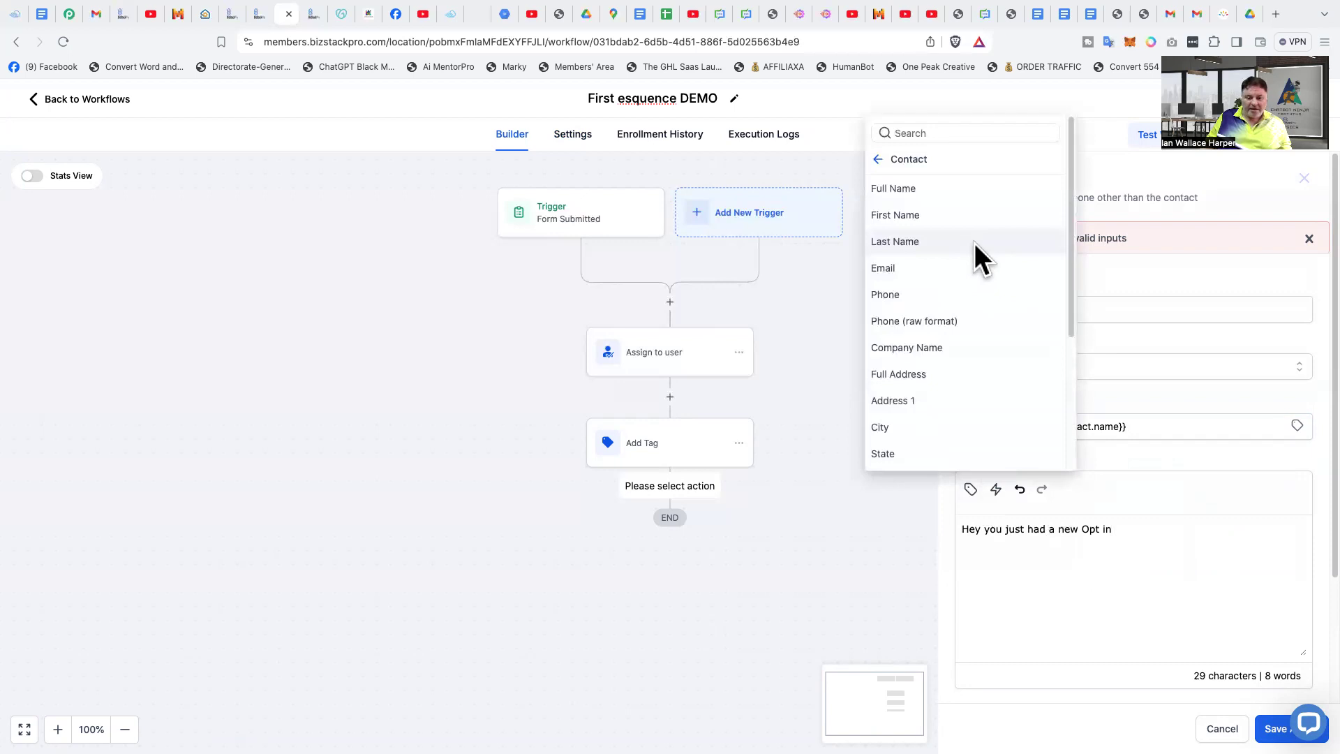
left_click(962, 268)
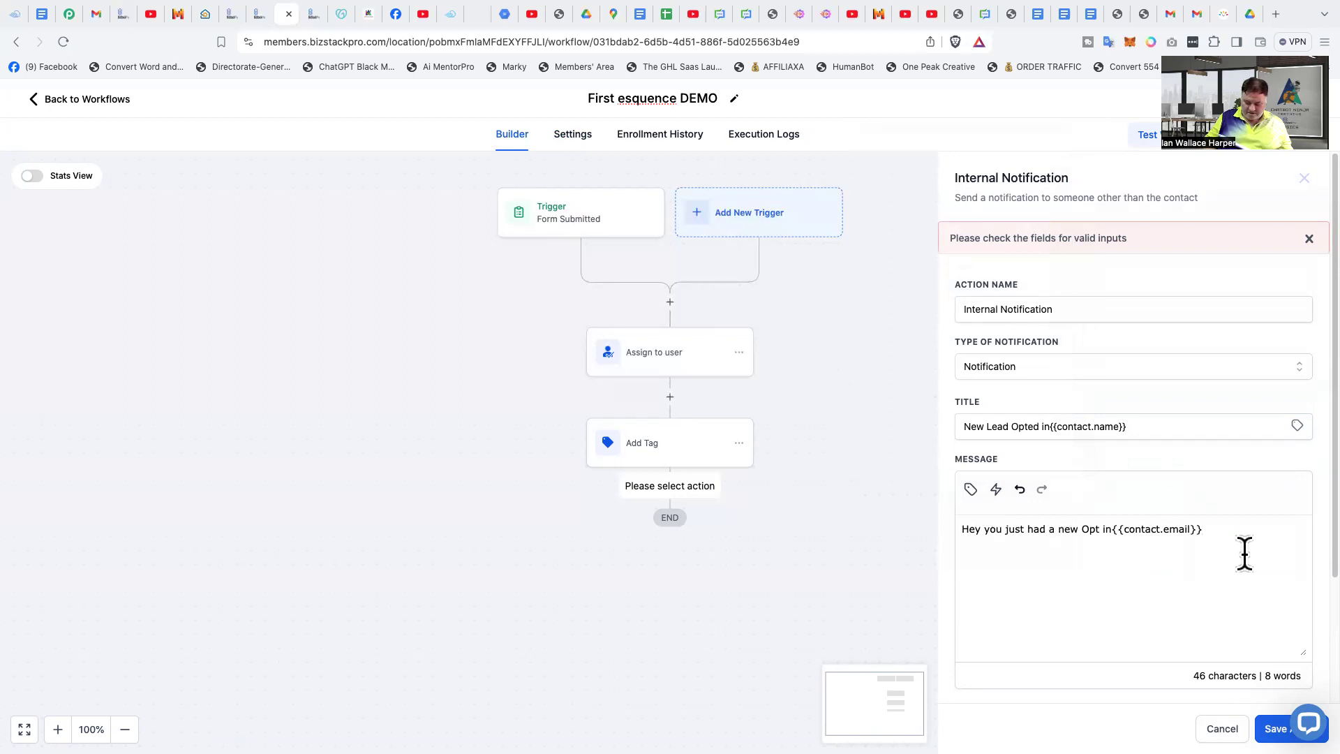
type(",")
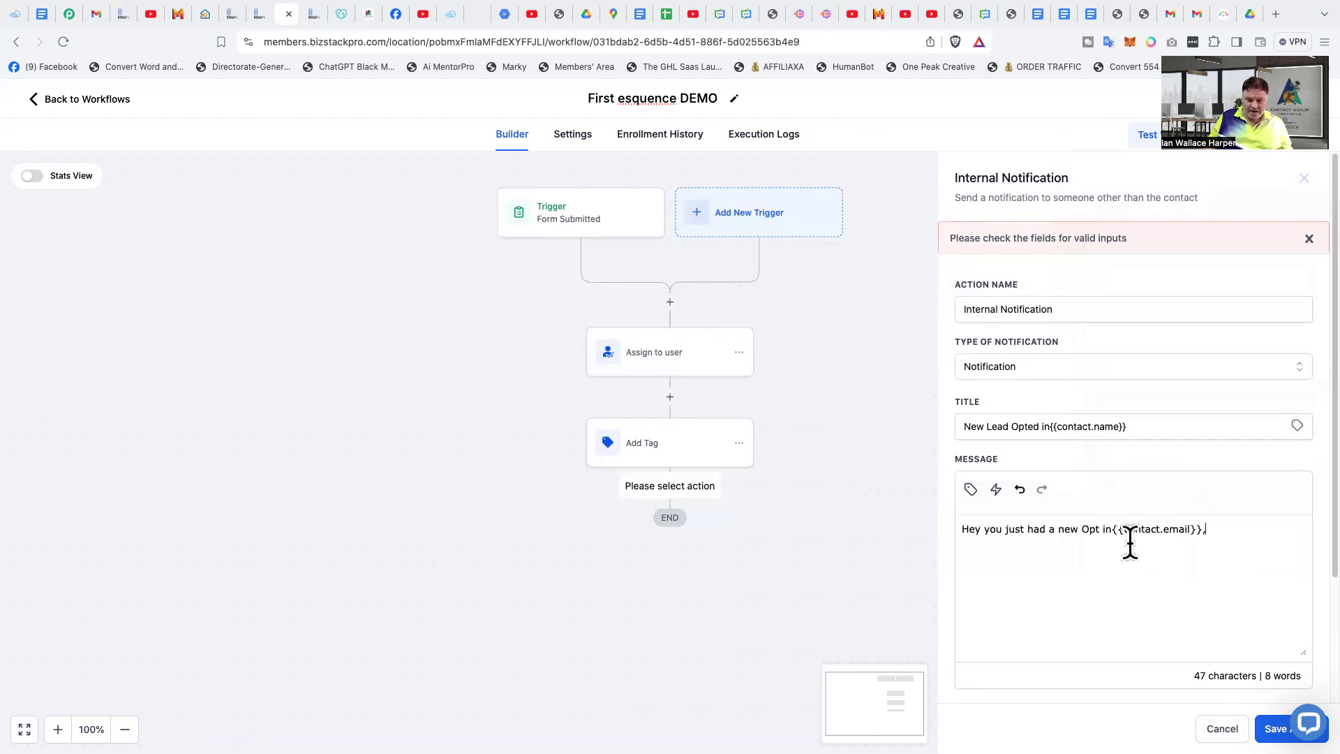
- Set the notification's recipient type to Particular User and choose the account owner as the user
scroll(1154, 637, "down", 3)
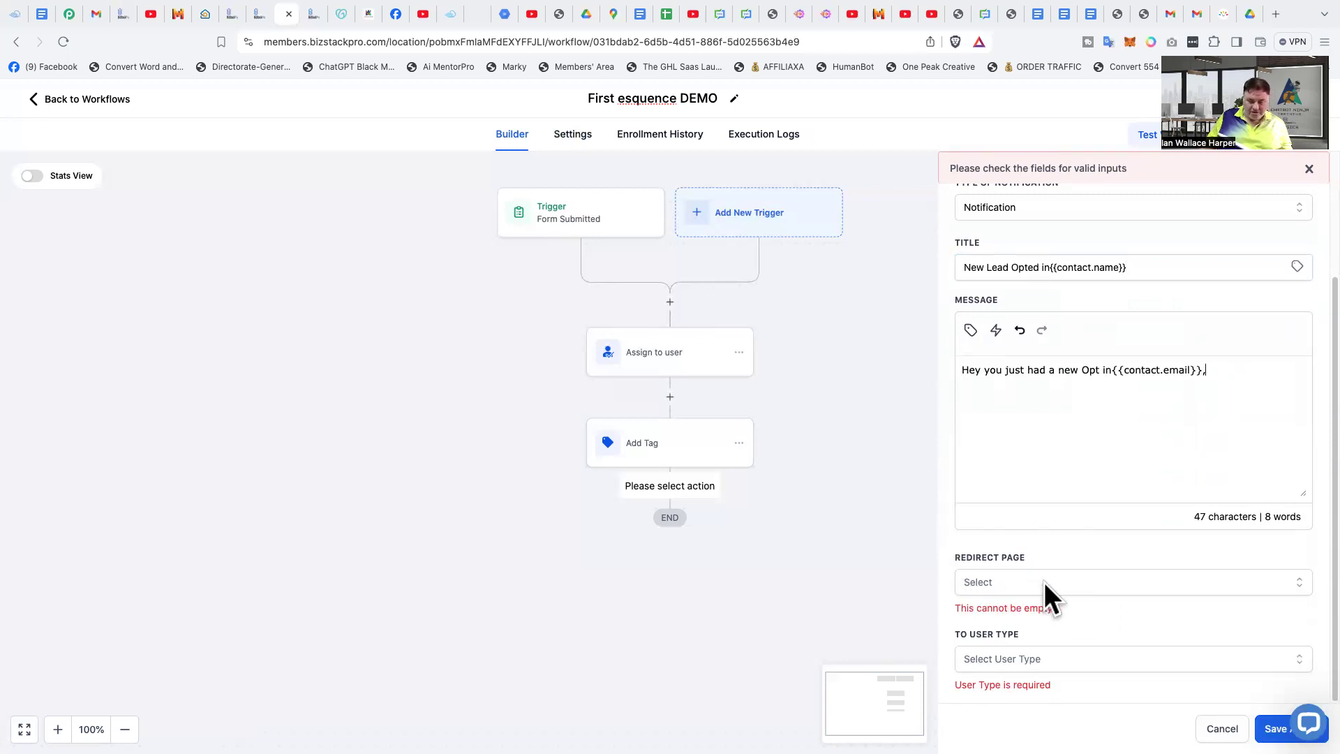
left_click(1011, 658)
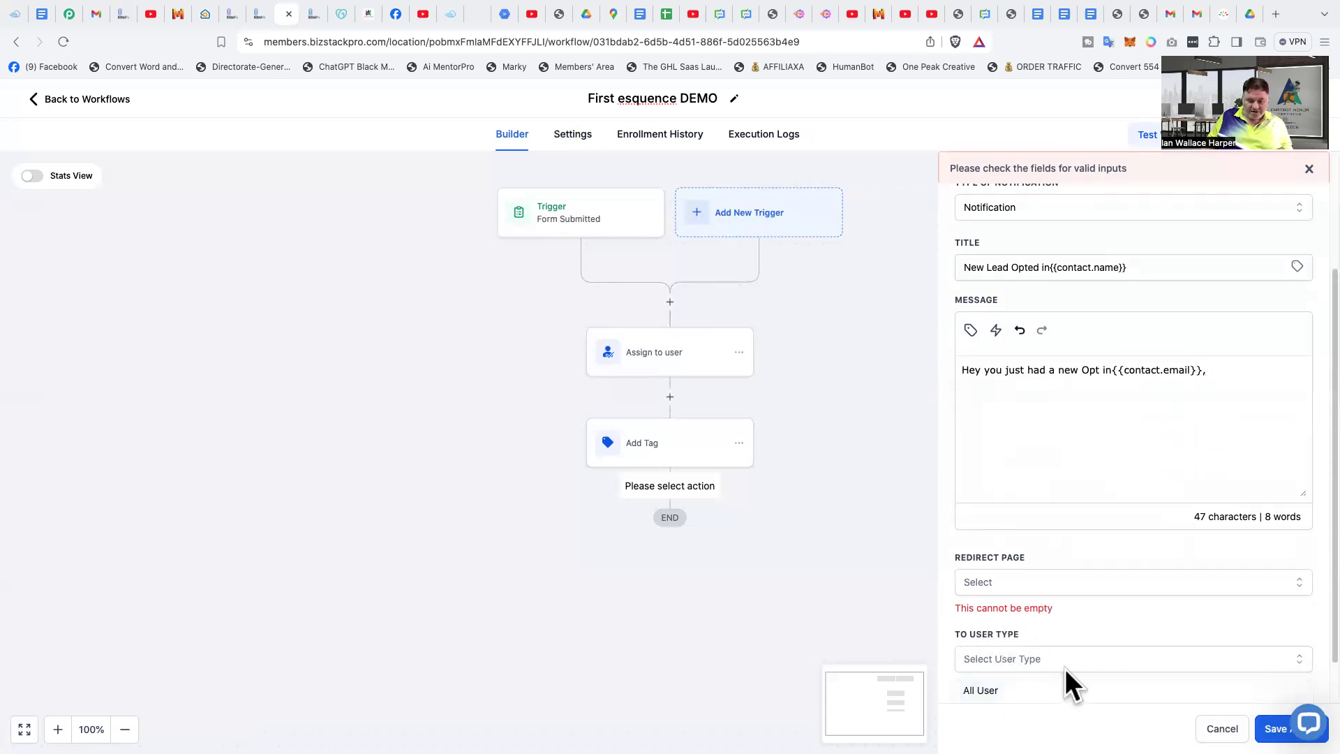
scroll(1071, 682, "down", 1)
left_click(1017, 660)
scroll(1139, 622, "down", 1)
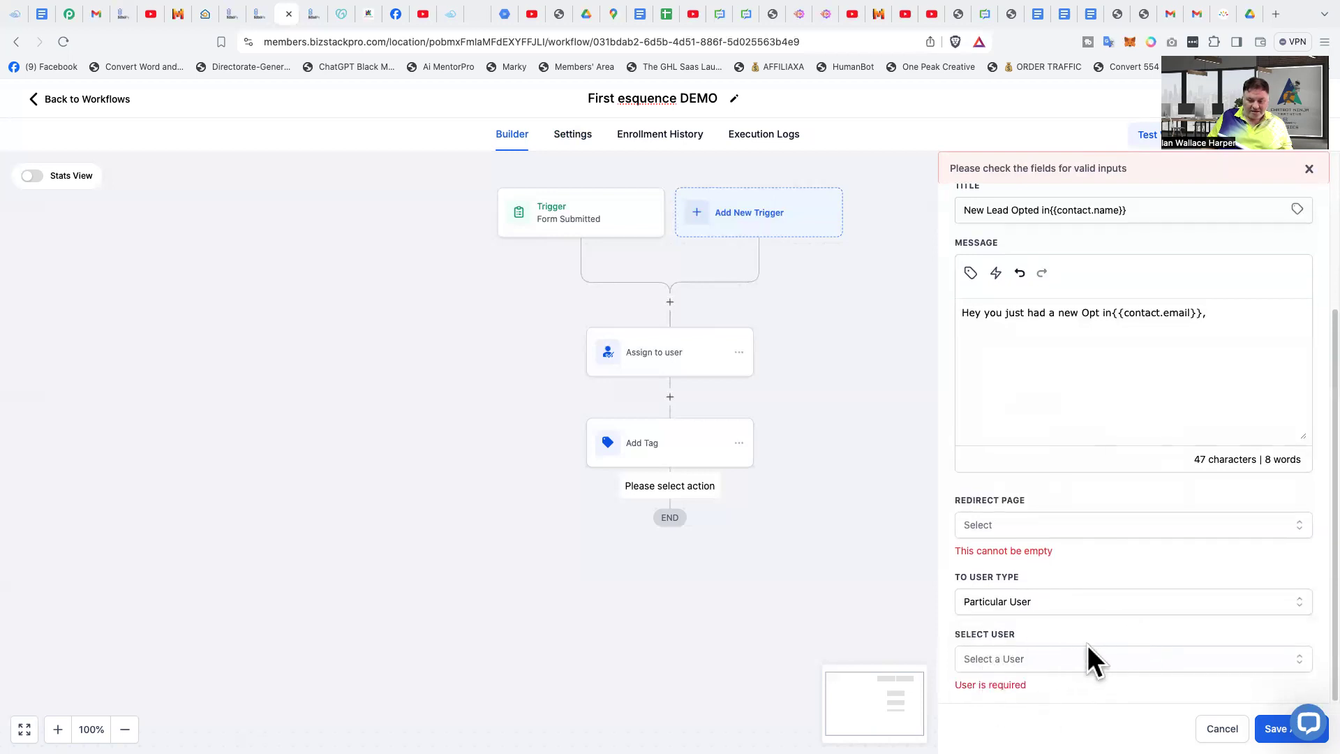
left_click(1014, 659)
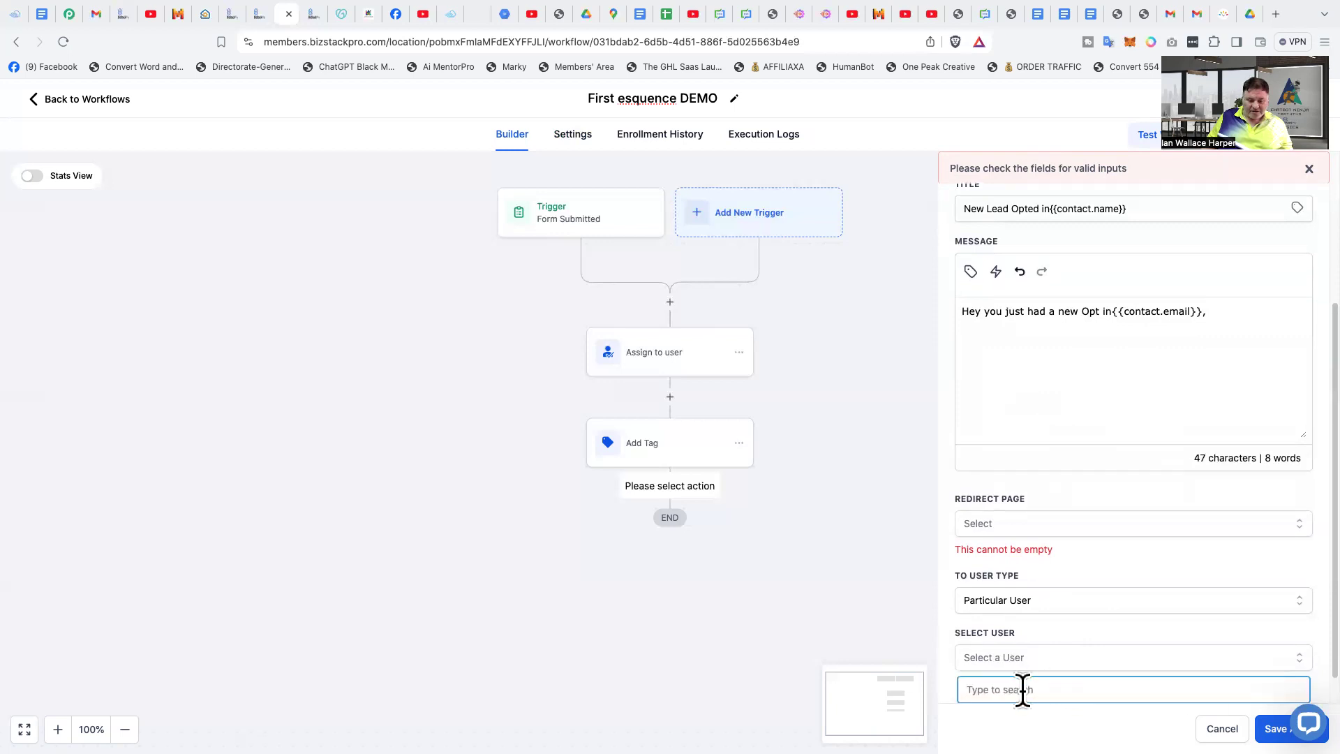
left_click(1016, 685)
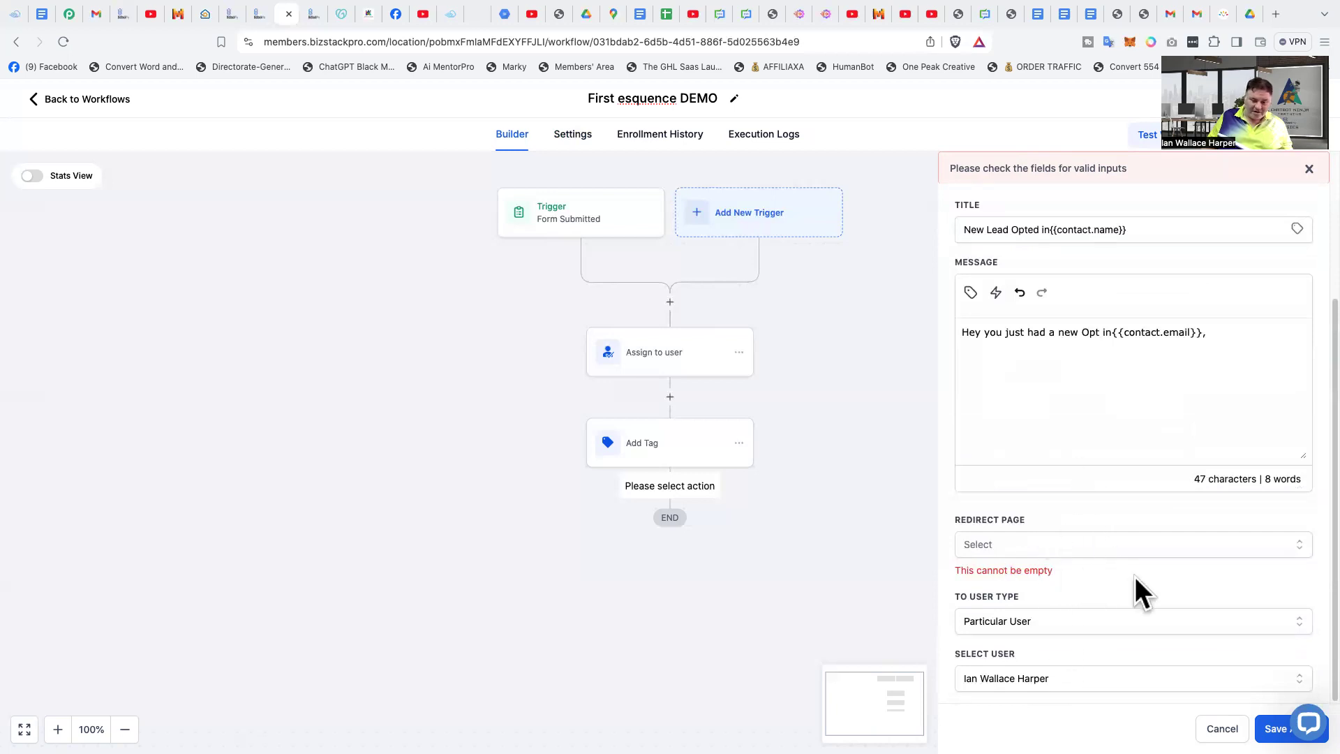
- Set the notification's redirect page to Contact and save the action
left_click(1028, 543)
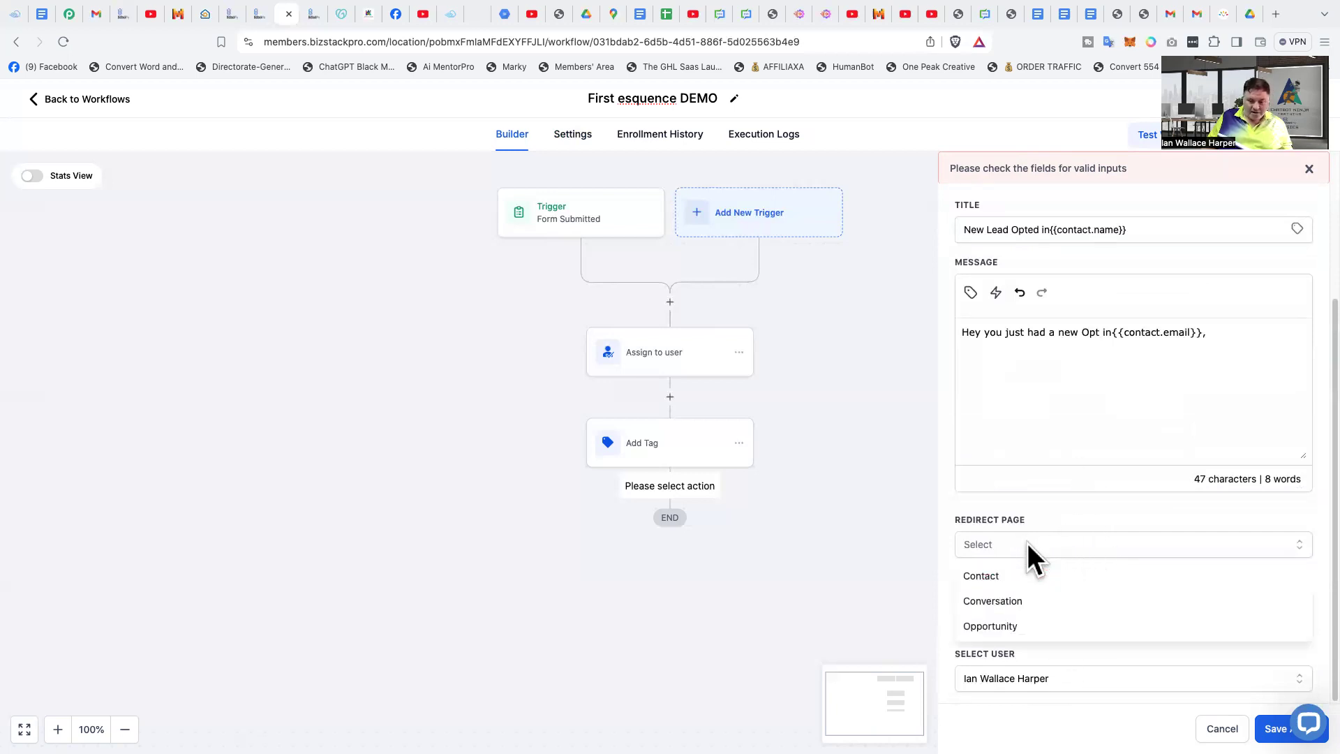
left_click(1110, 578)
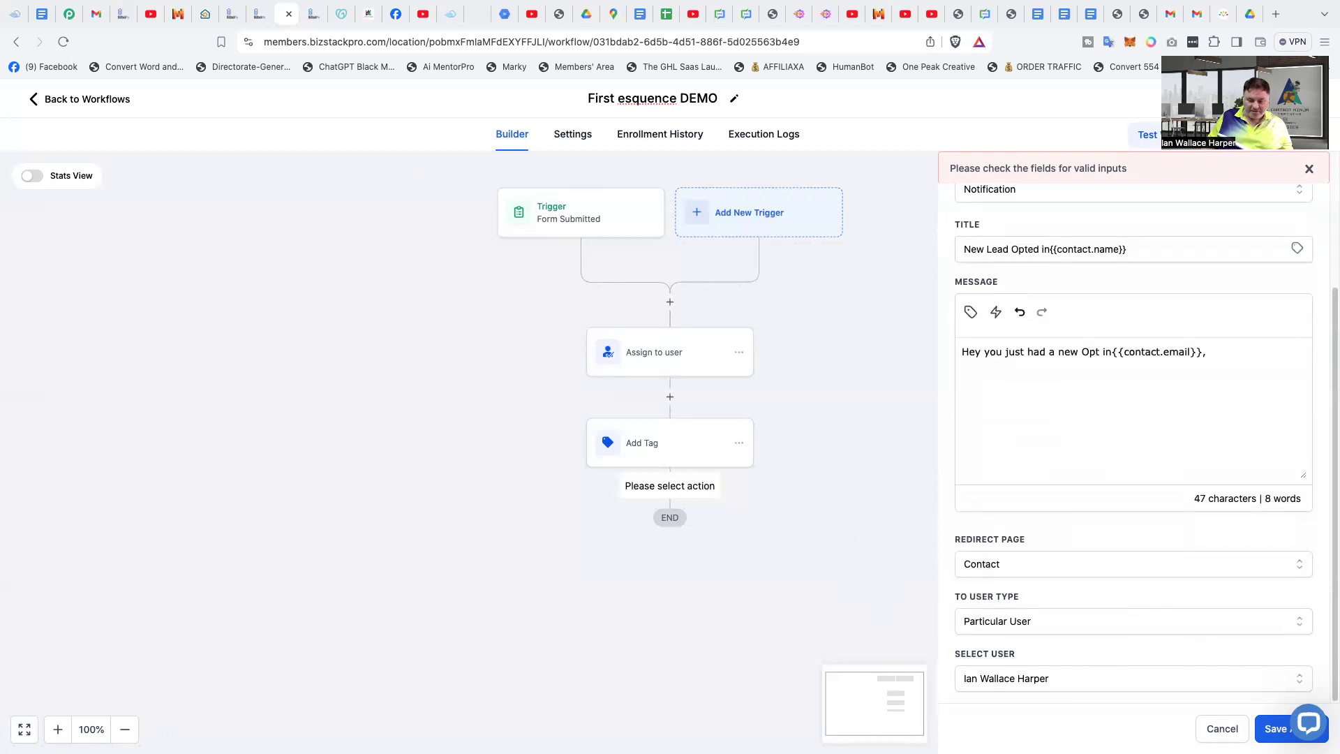
left_click(1277, 729)
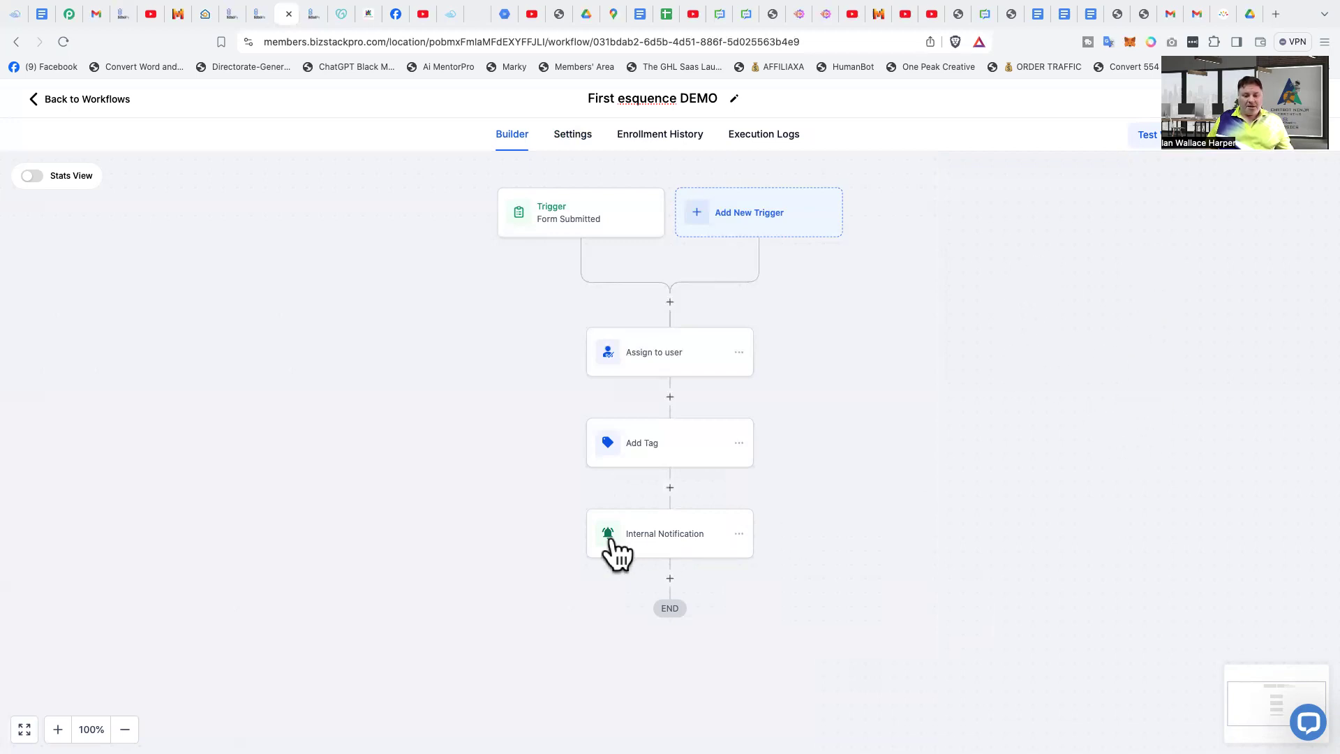
- Add a Send Email action after the Internal Notification step and name it "Email -No1"
left_click(670, 578)
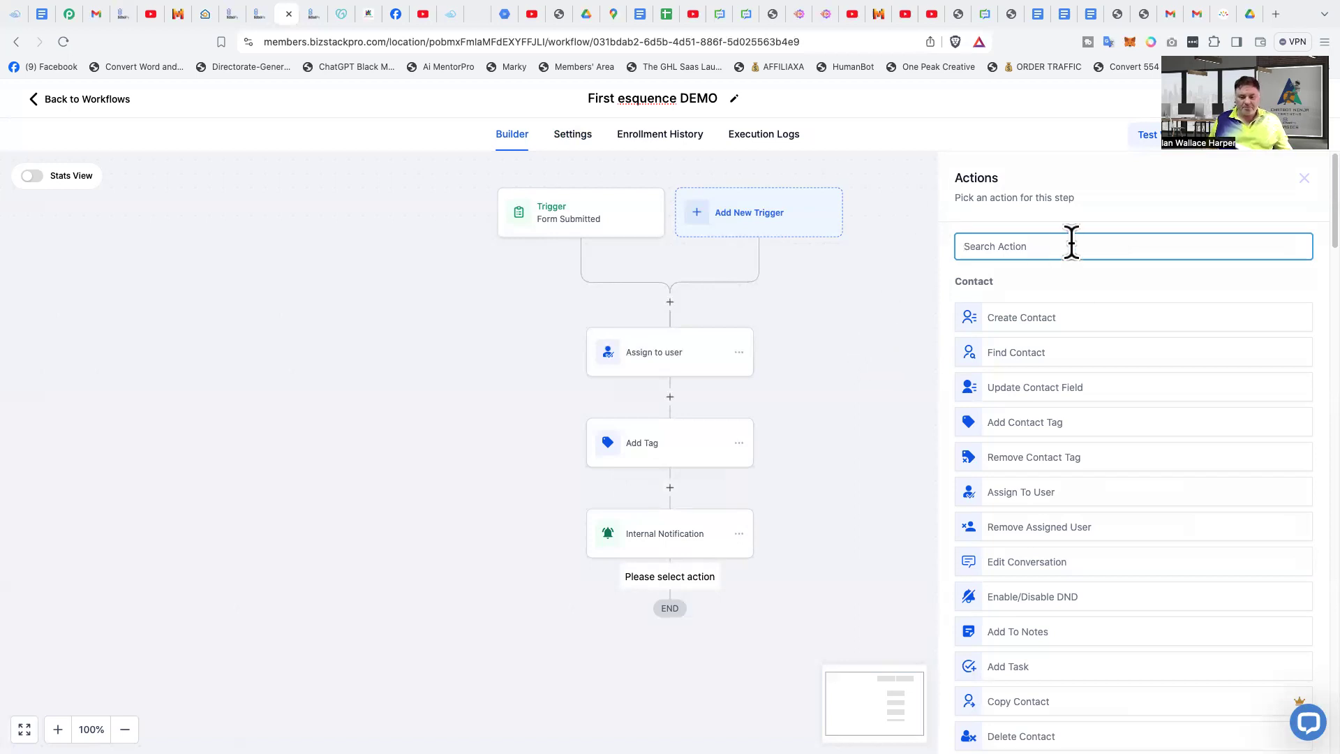
type("send")
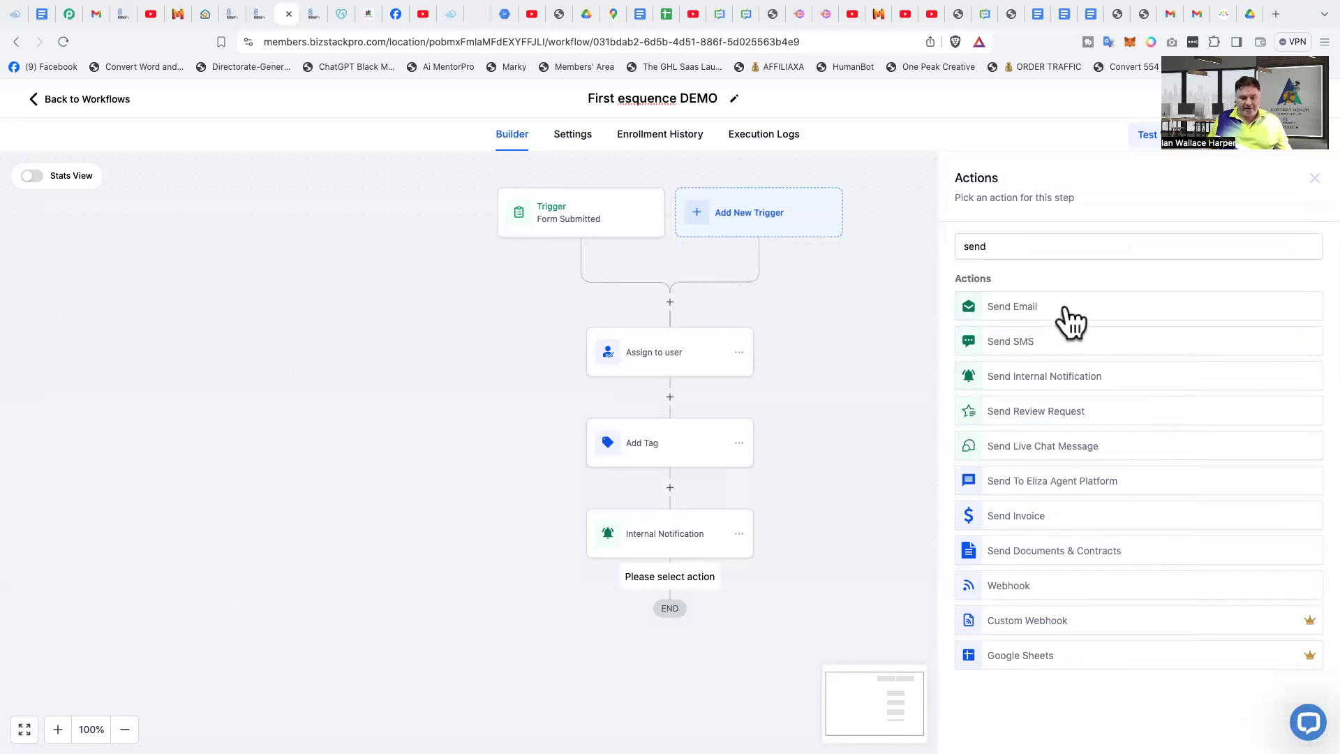
left_click(1068, 310)
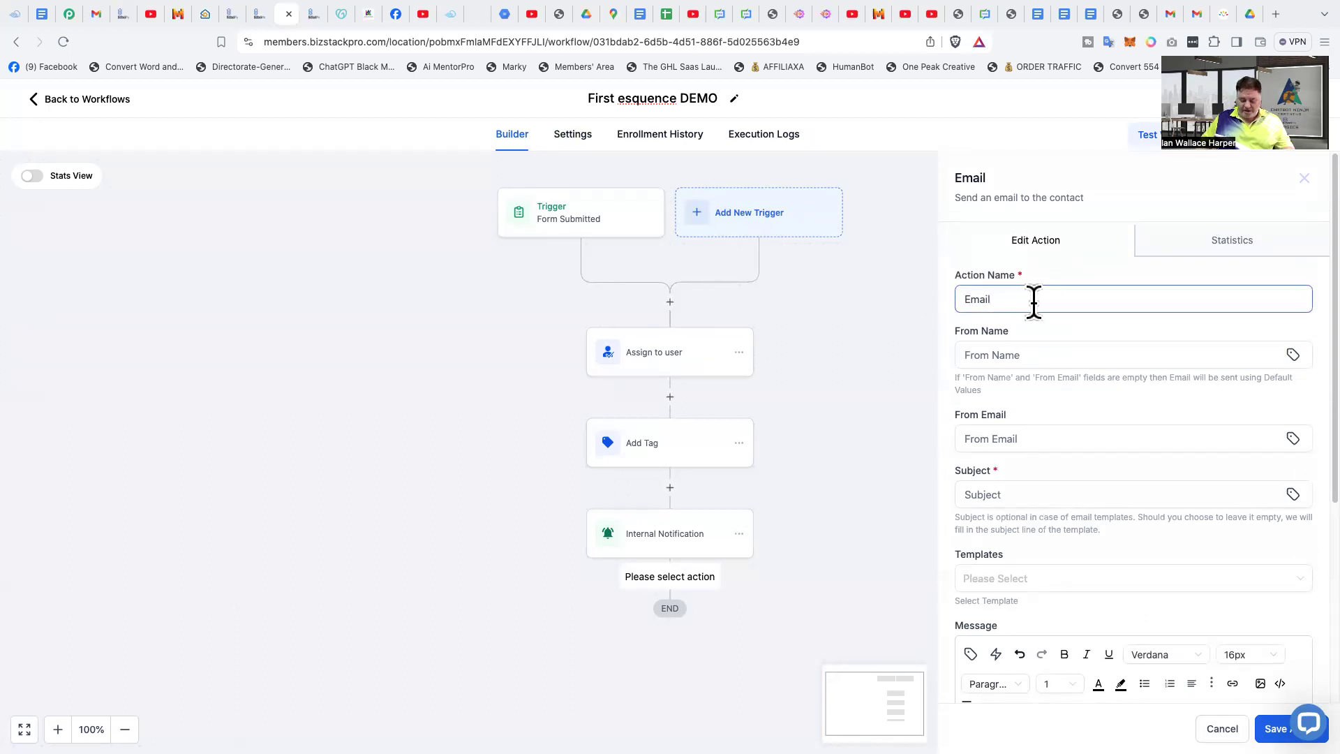
type("-No1")
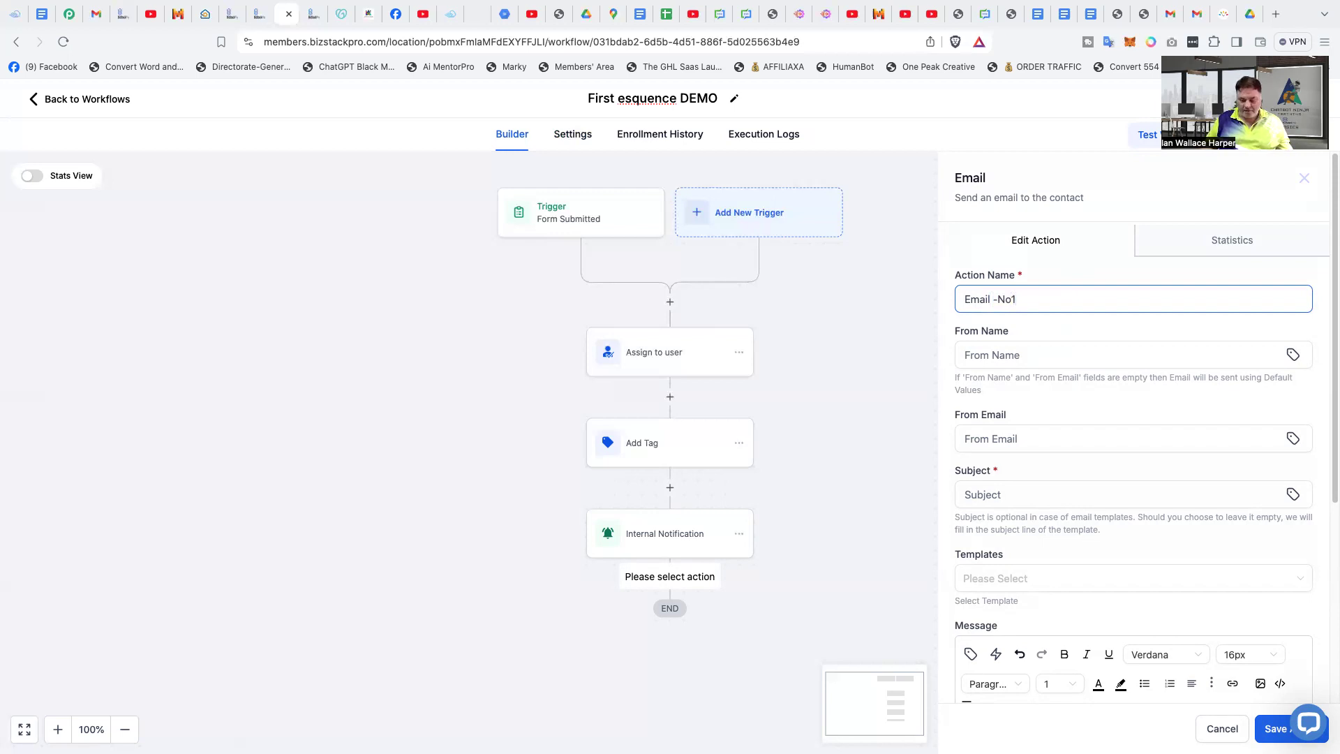
- Change the email action's name to "Email -#1"
key("BackSpace")
key("BackSpace")
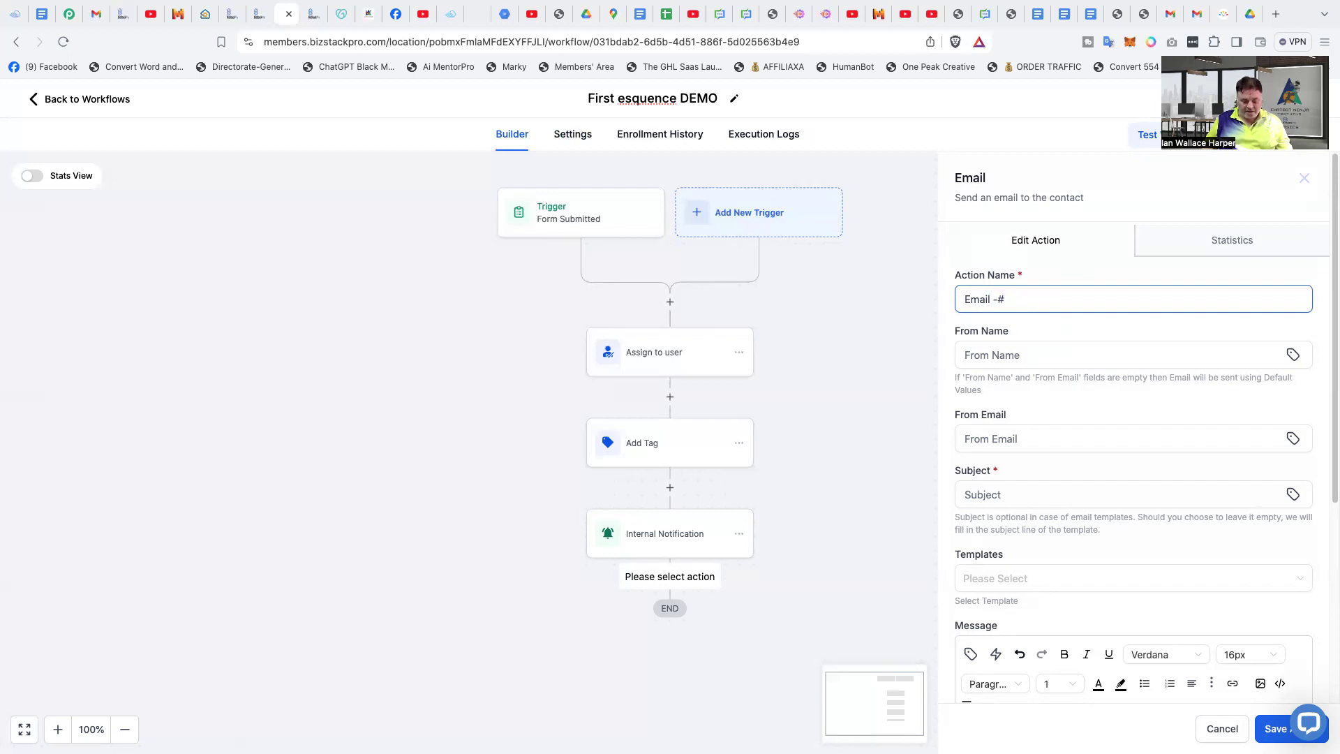
type("1")
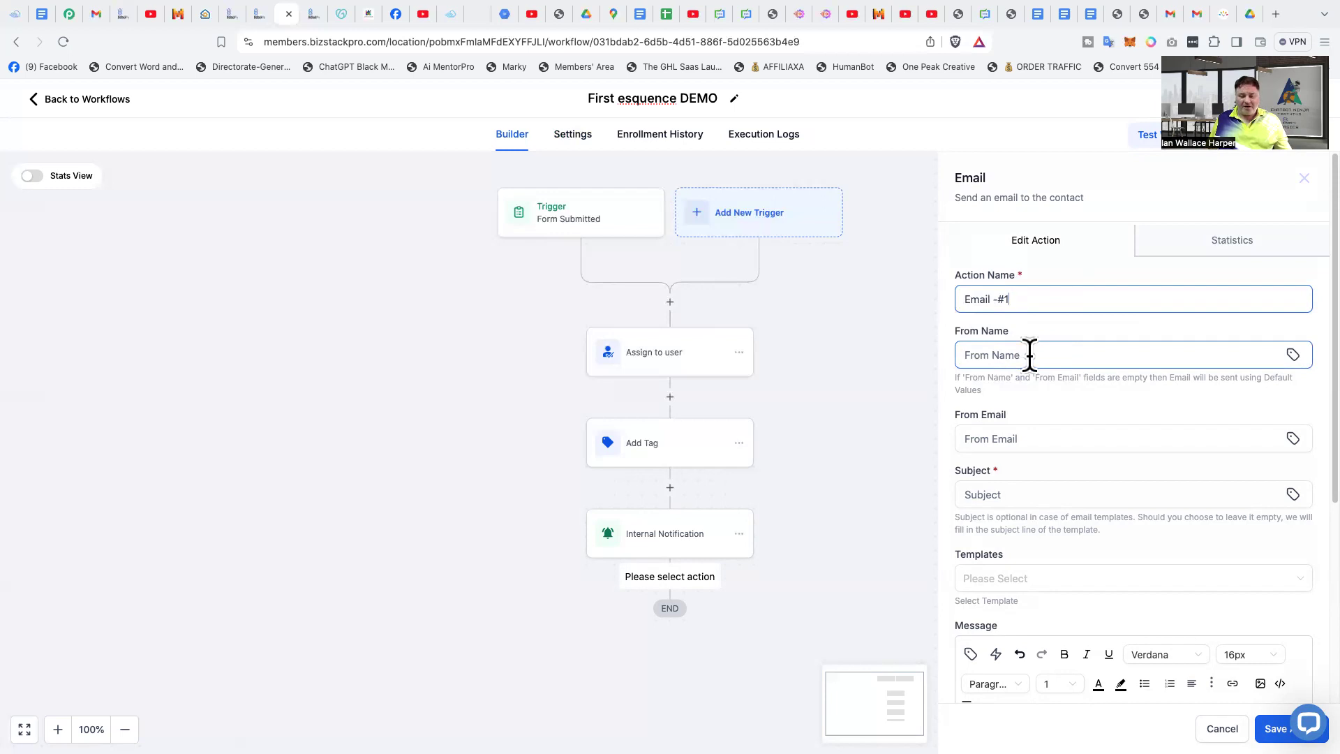
- Set the email's From Name to the user's Full Name custom value
left_click(1293, 355)
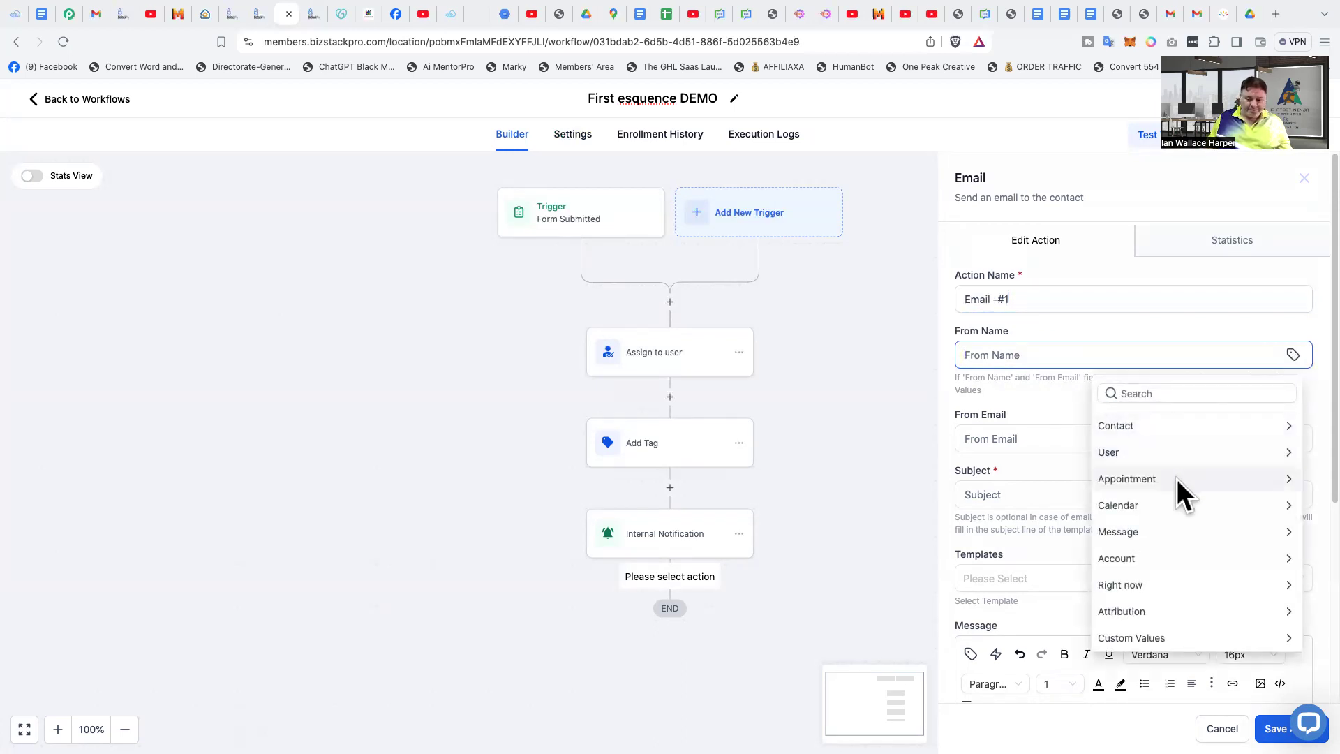
left_click(1160, 451)
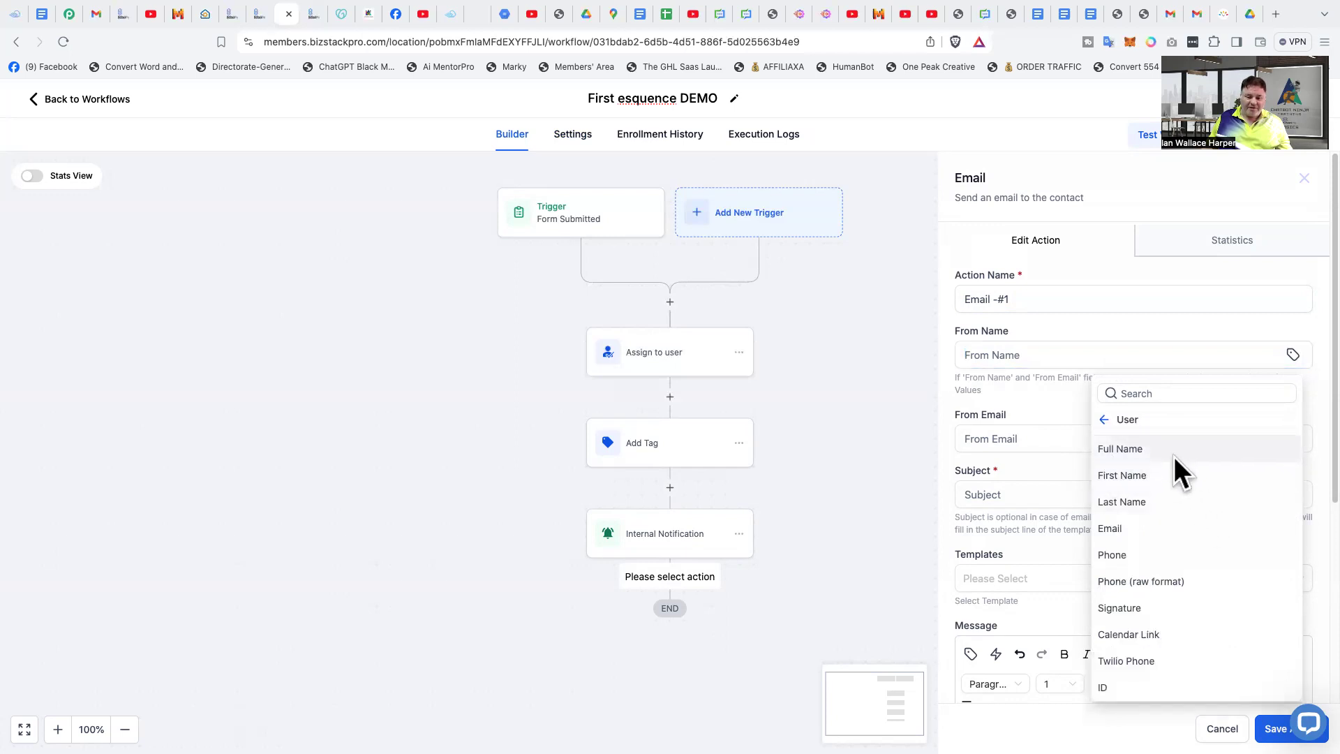
left_click(1121, 451)
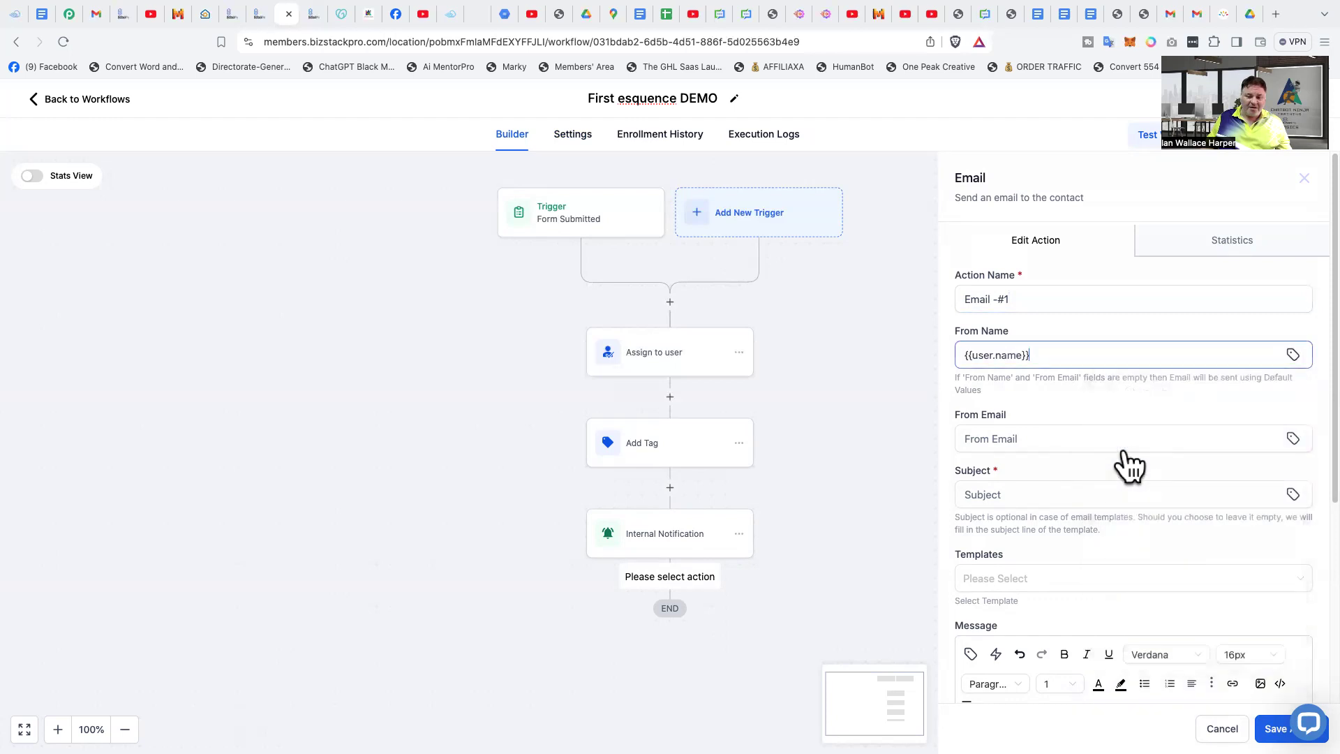
left_click(1088, 409)
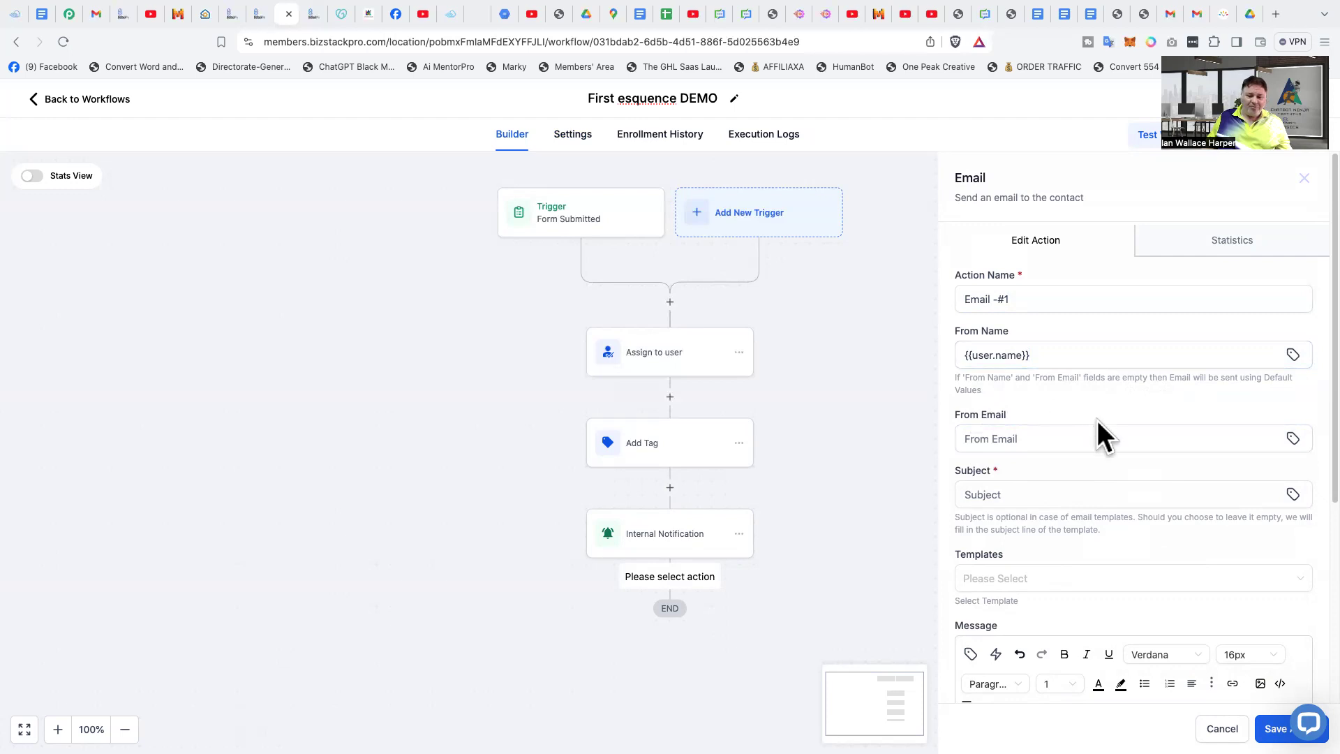
- Enter the business's info e-mail address as the email's From Email
left_click(1050, 443)
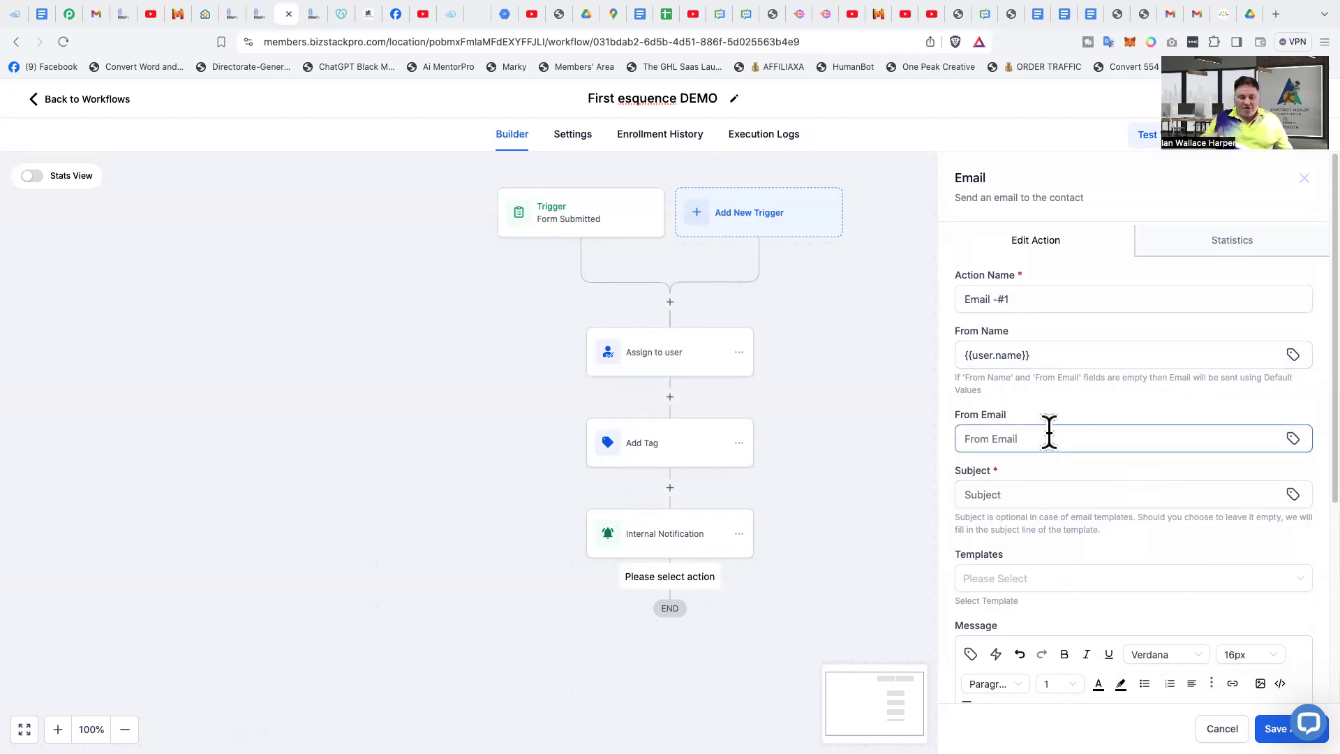
left_click(1058, 411)
left_click(1040, 442)
left_click(1057, 441)
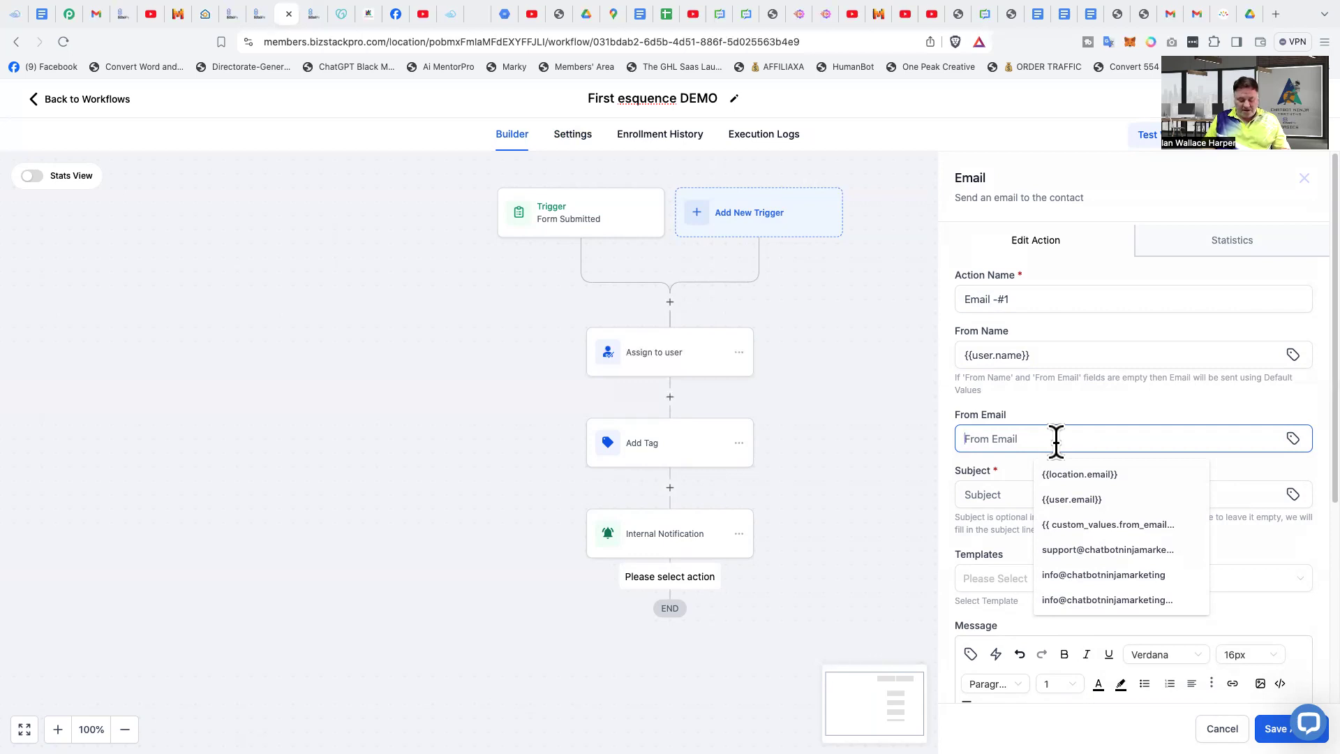
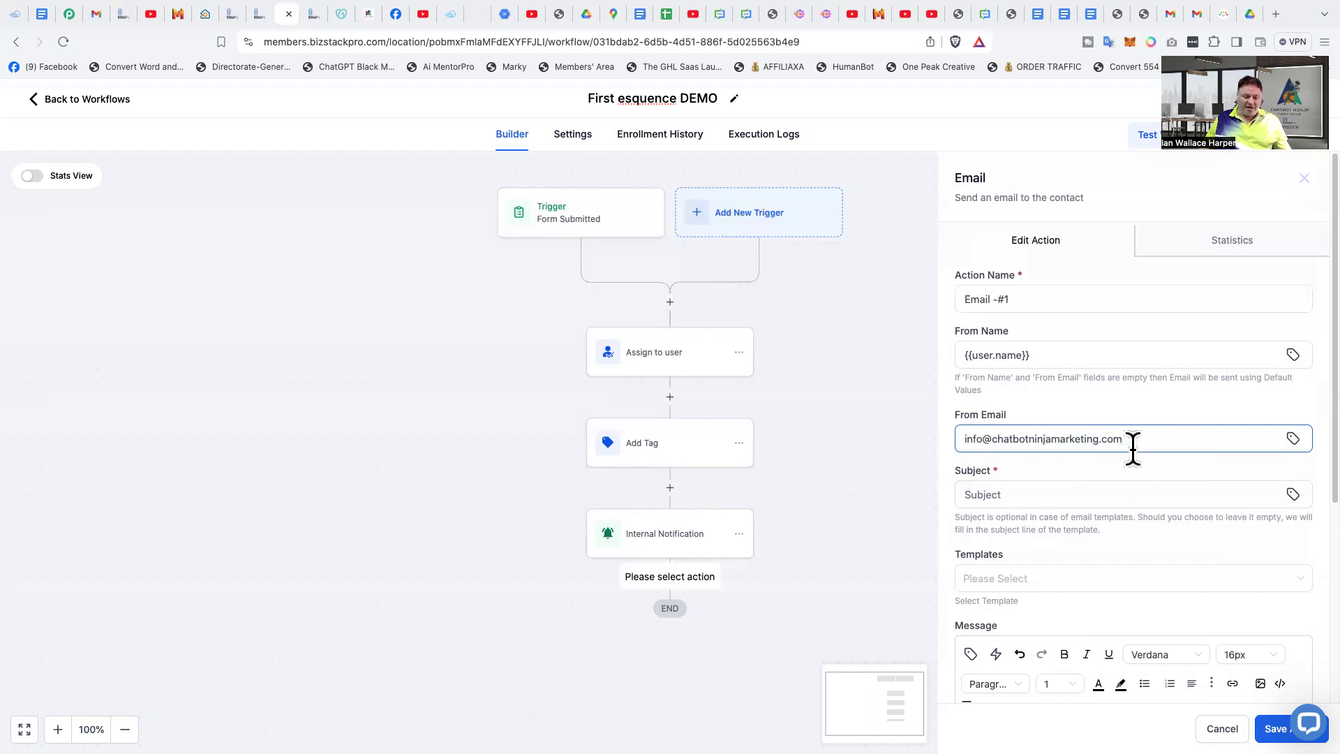
- Set the email's subject to "Testing a Demo Email #1"
scroll(1138, 464, "down", 3)
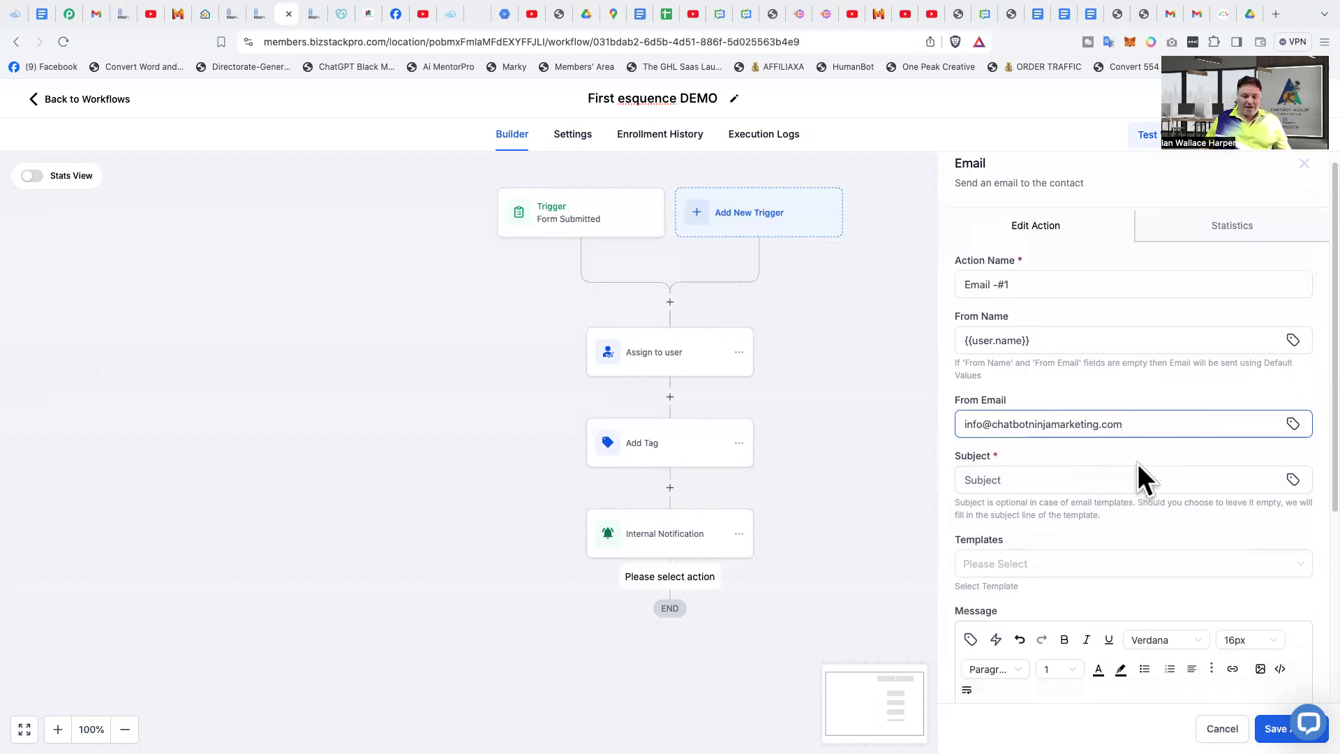
left_click(1071, 288)
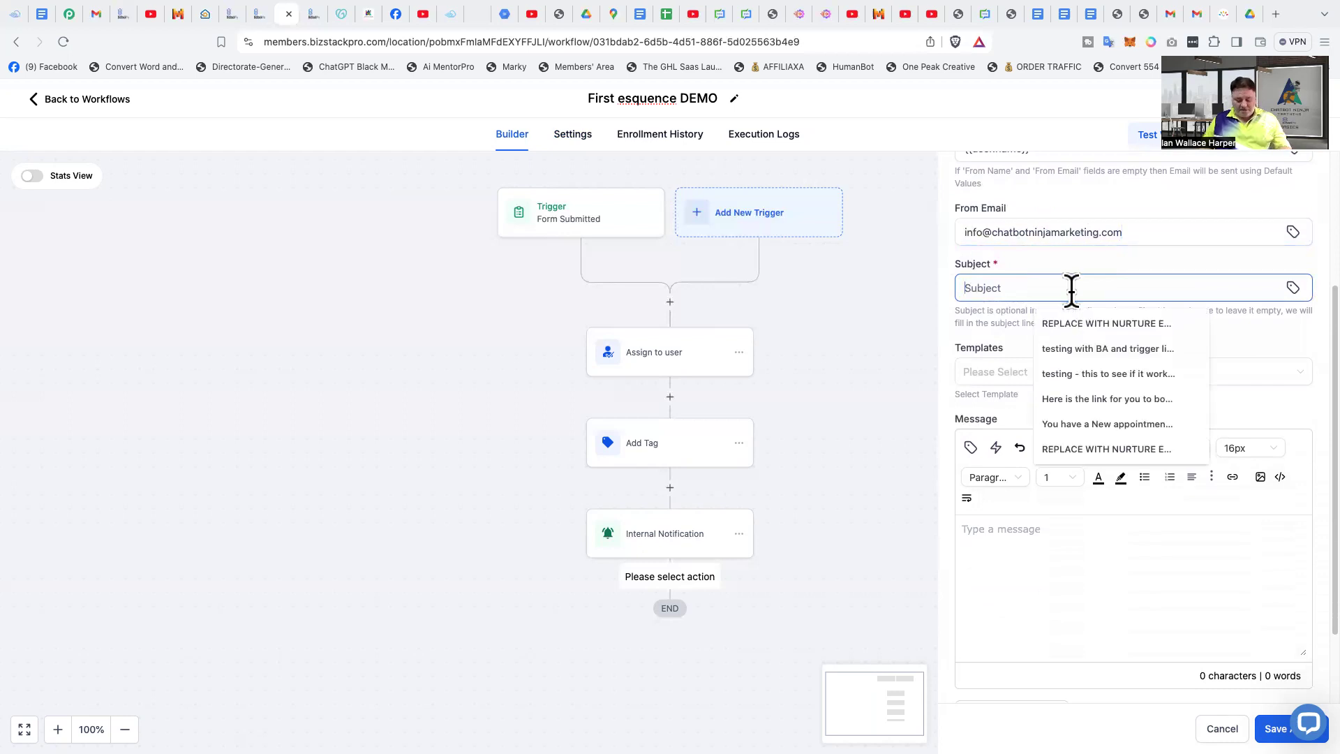
type("Testing a Demo Email")
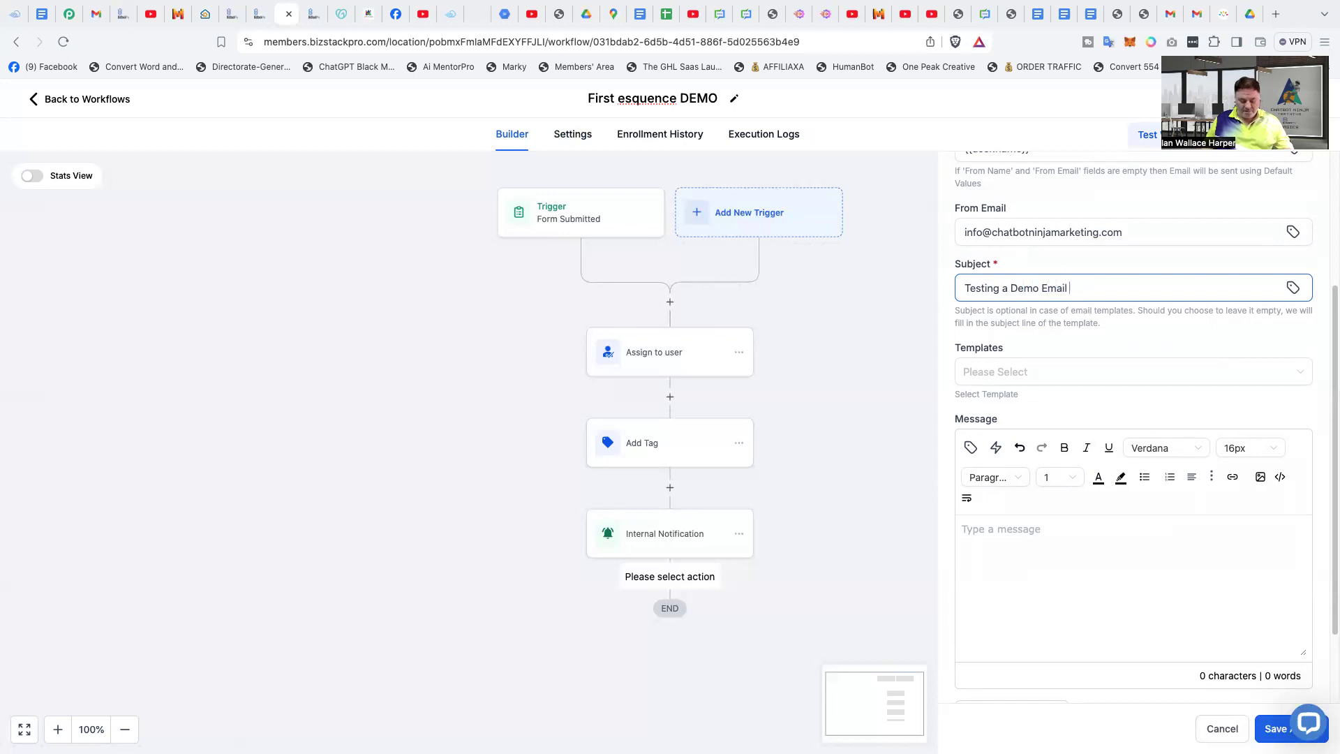
type(" #")
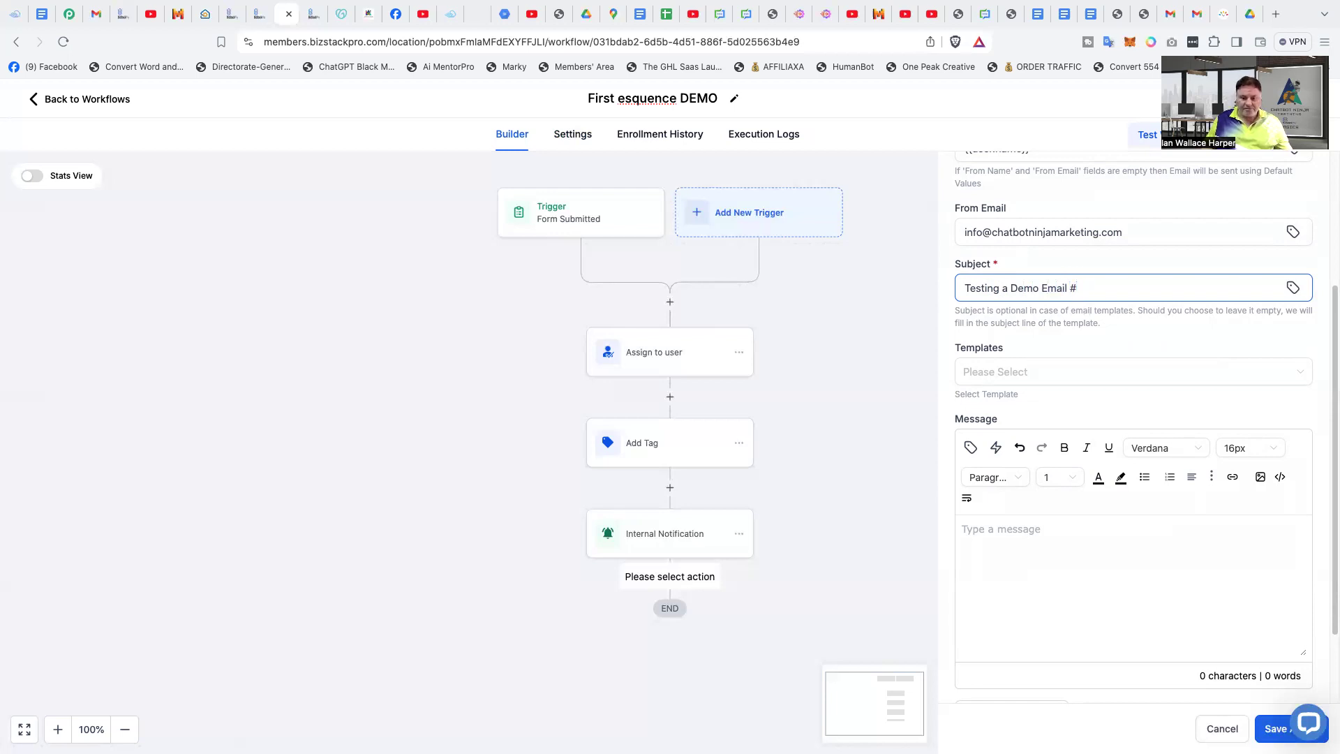
type("1")
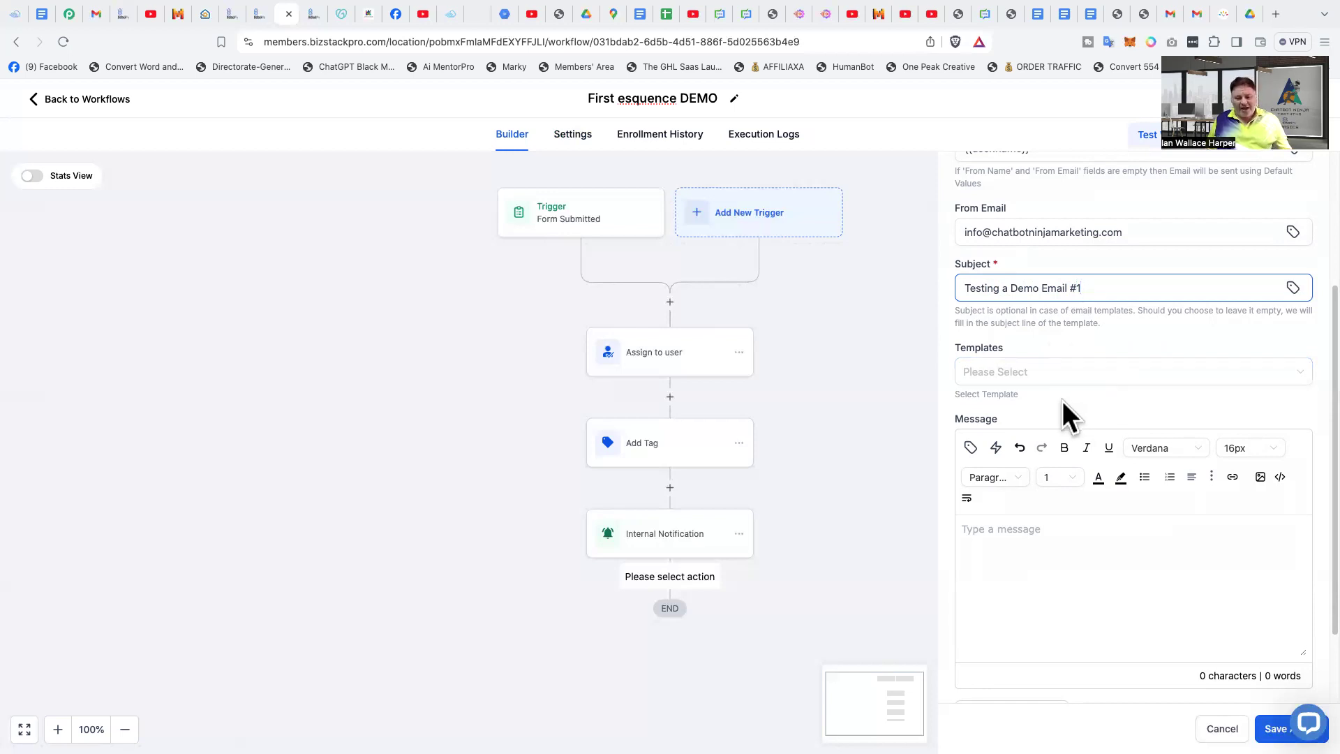
- Start the email message with the greeting "Hey", the contact's First Name custom value and a comma
left_click(1053, 546)
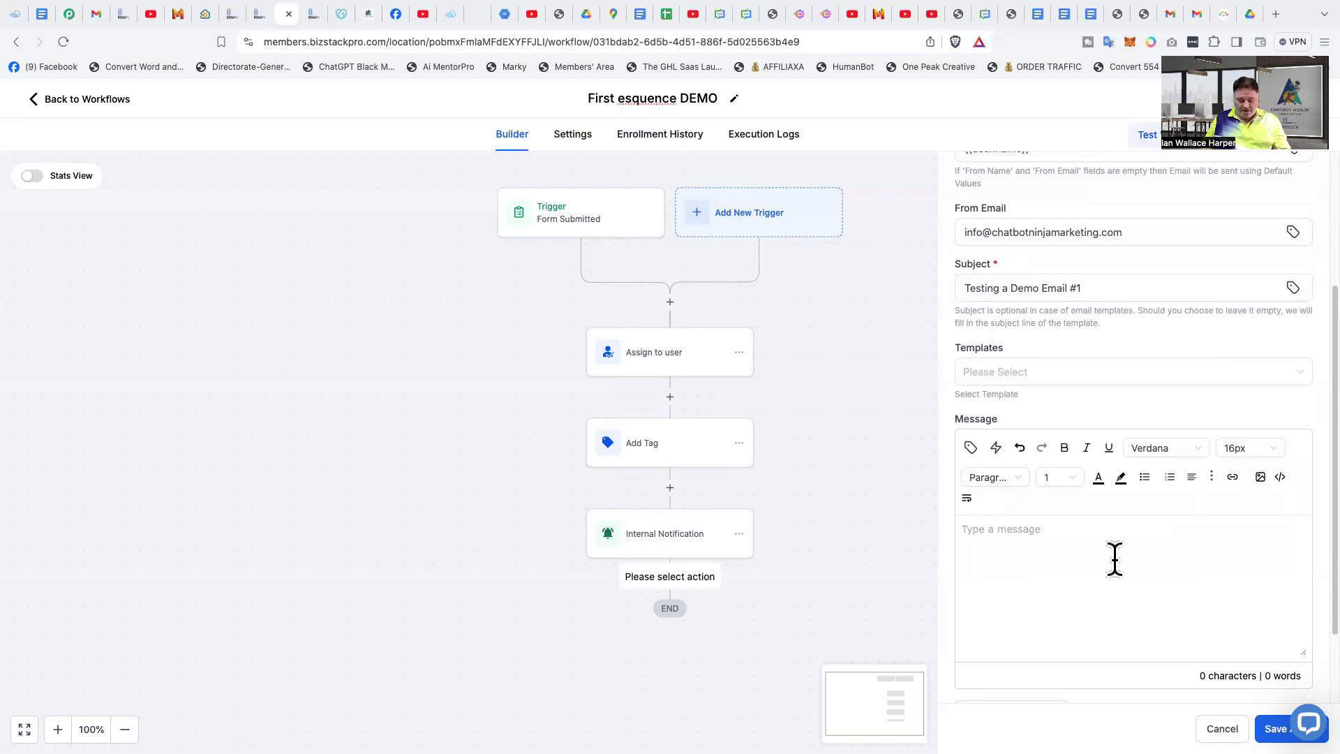
type("Hey")
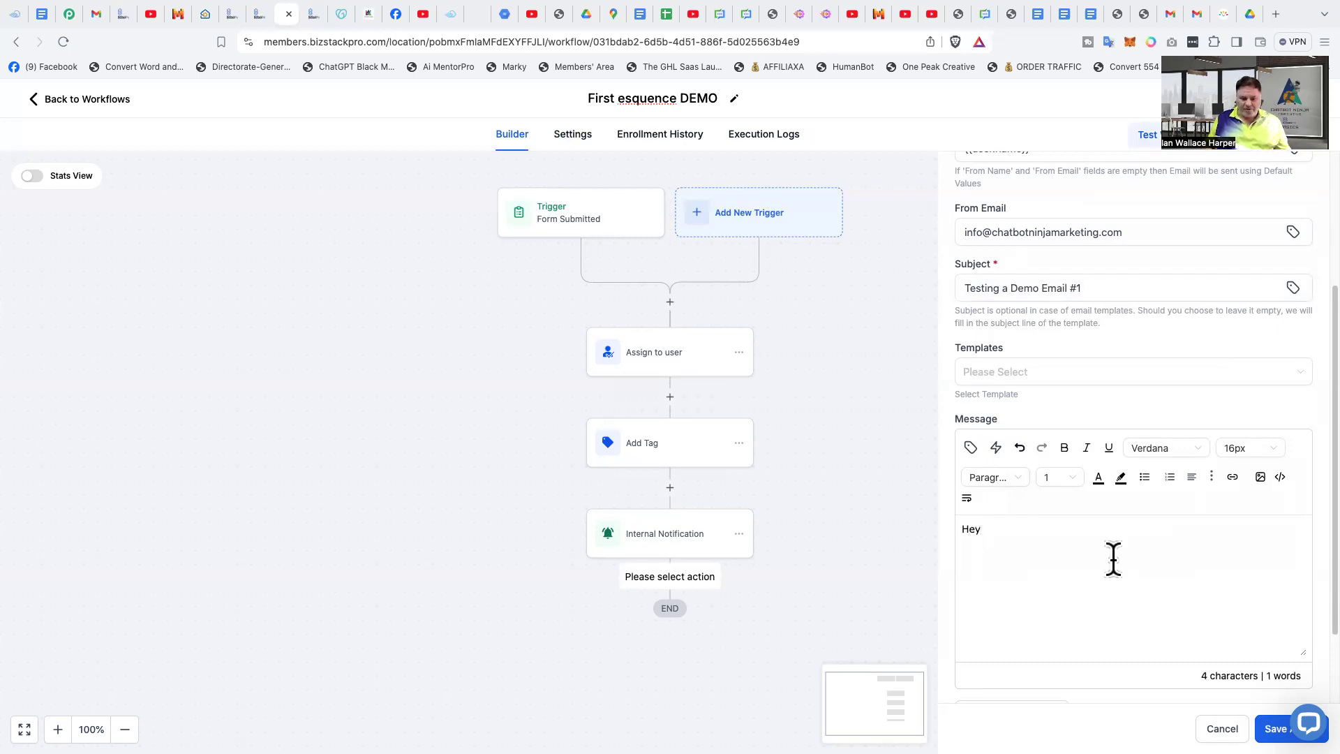
left_click(970, 449)
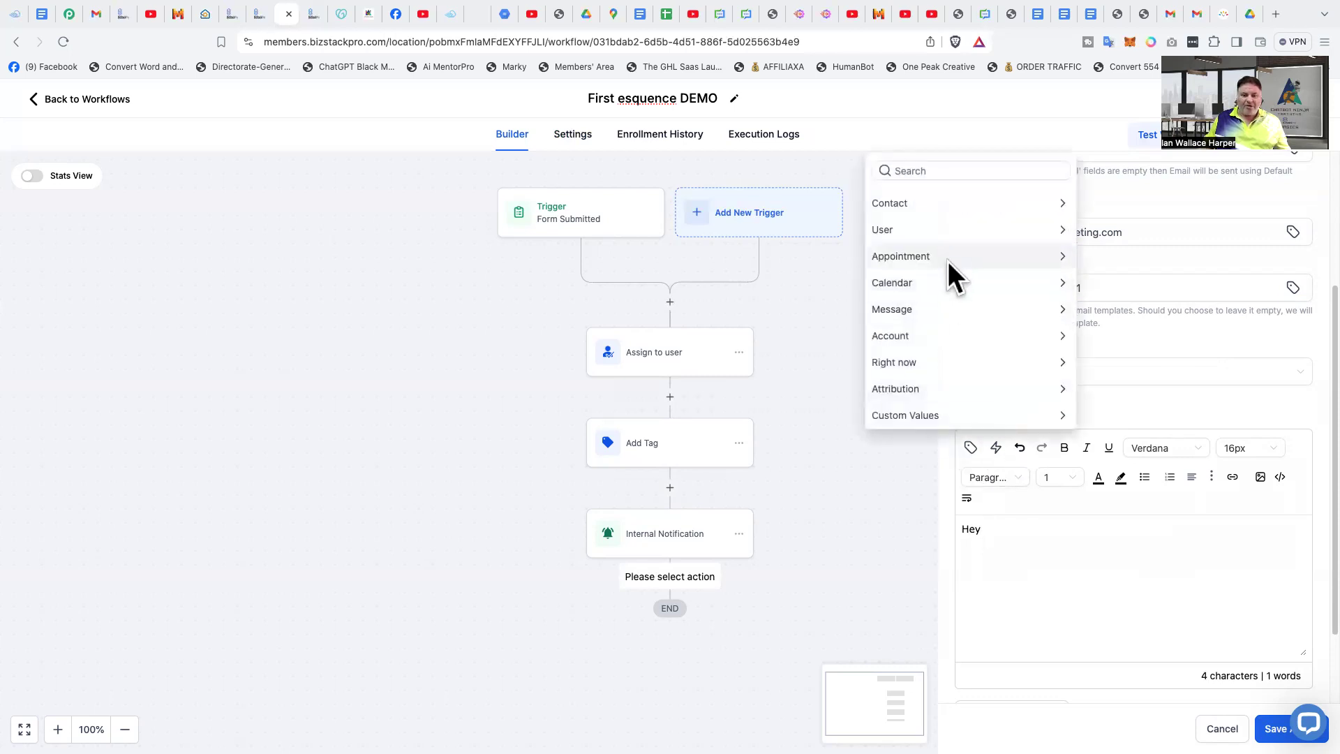
left_click(948, 198)
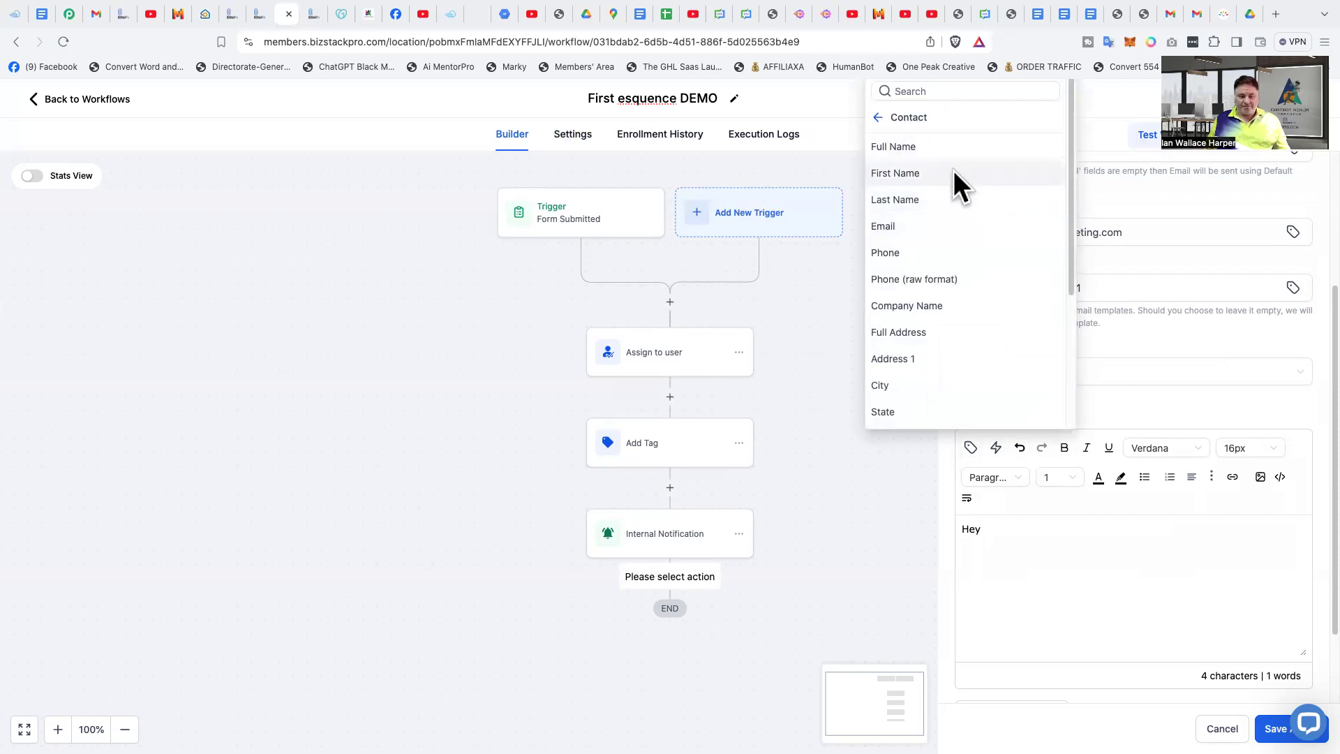
left_click(955, 173)
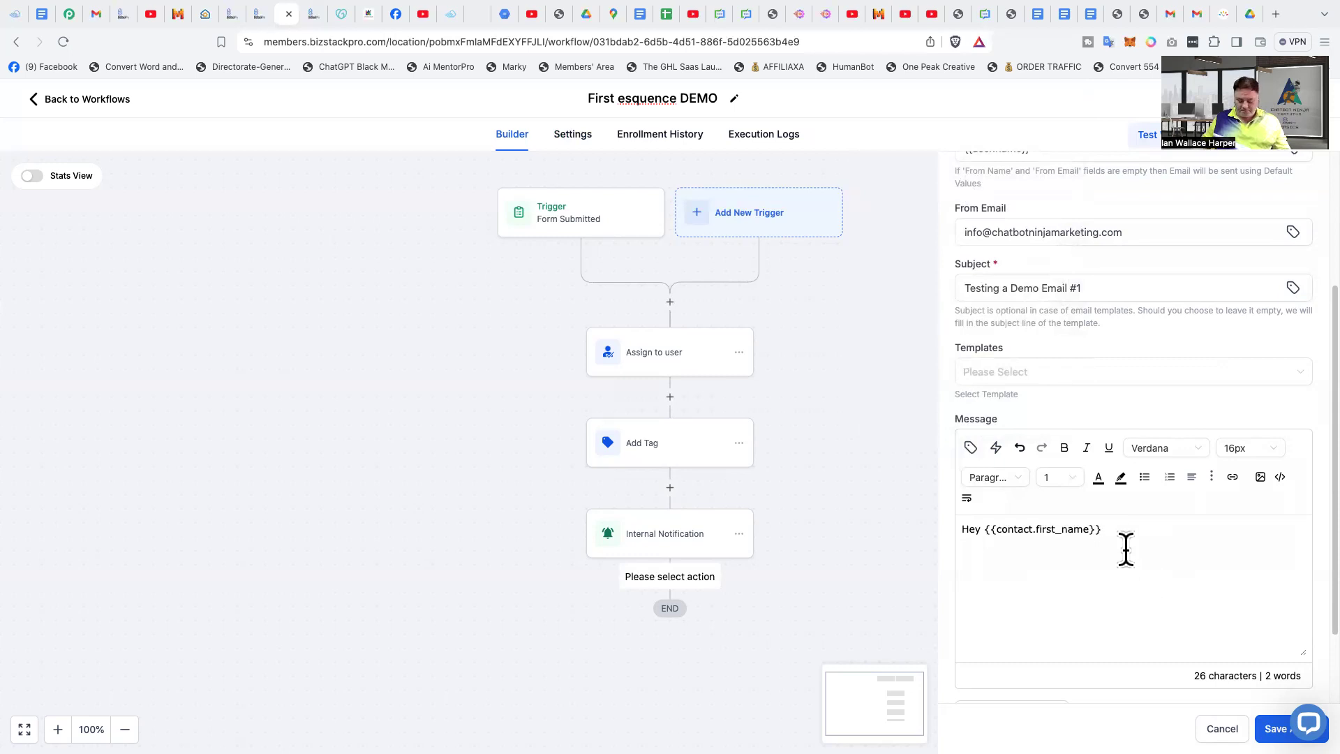
type(", ")
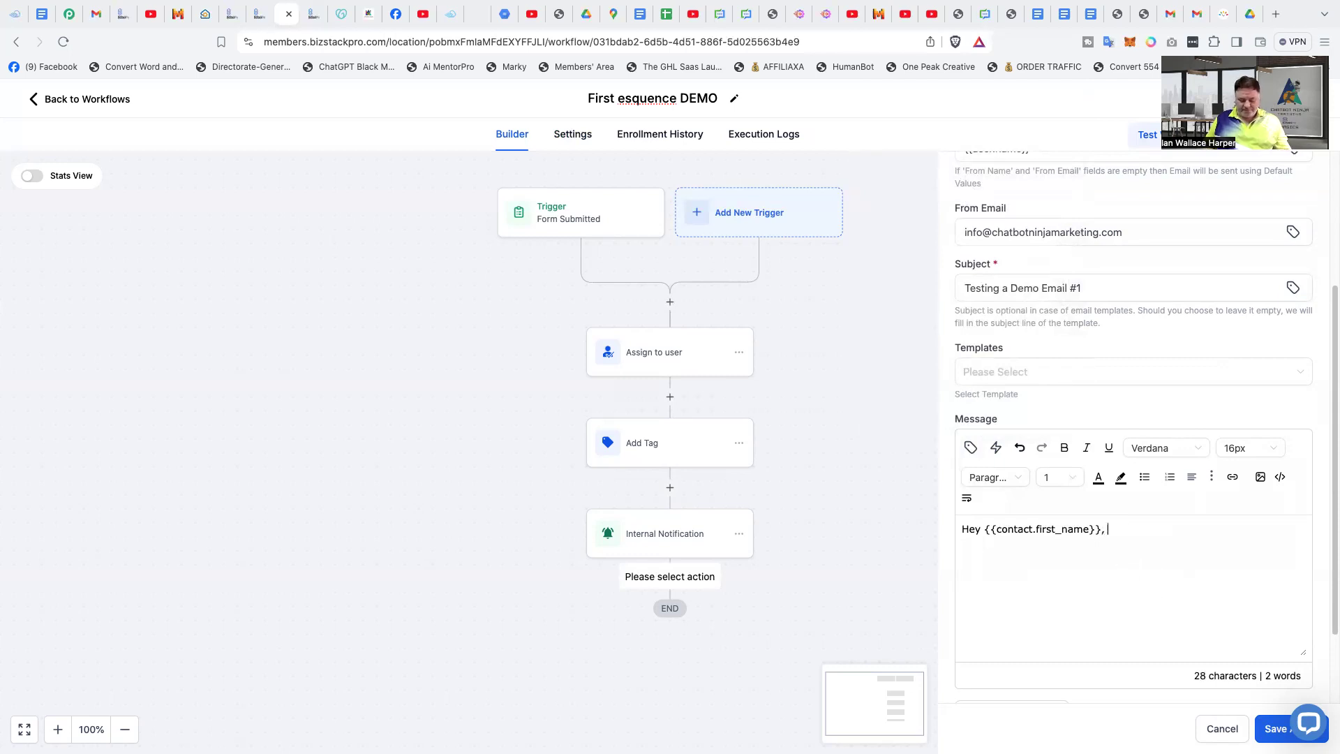
type("How")
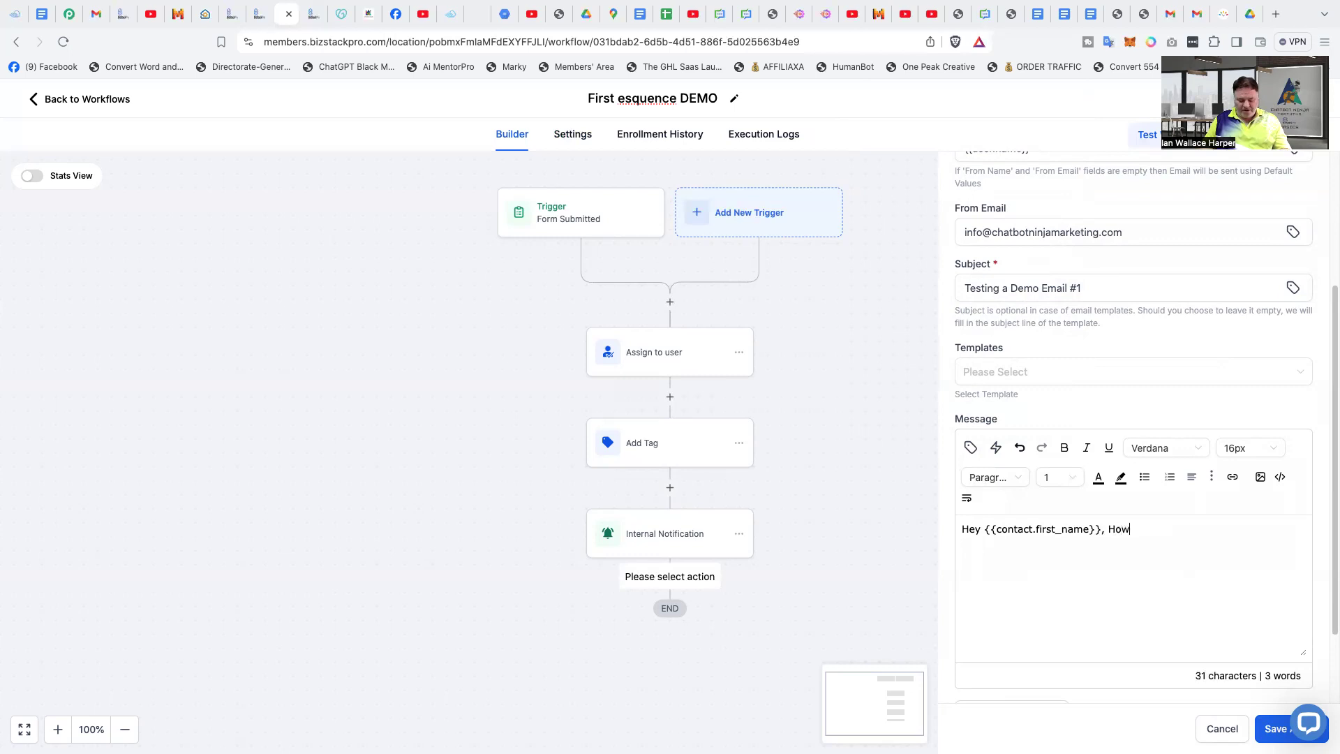
- Continue the message after the greeting with "How's it going . I just want to test each email going out"
key("BackSpace")
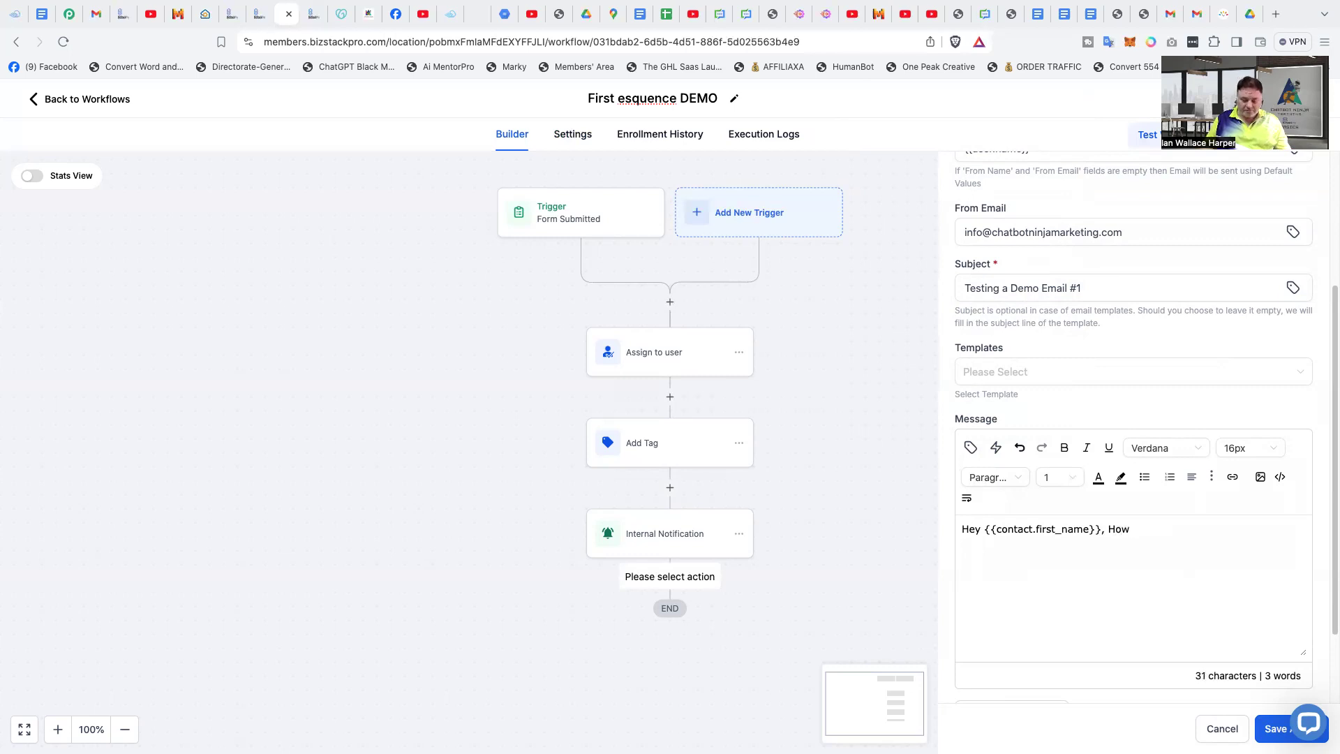
type("'s ")
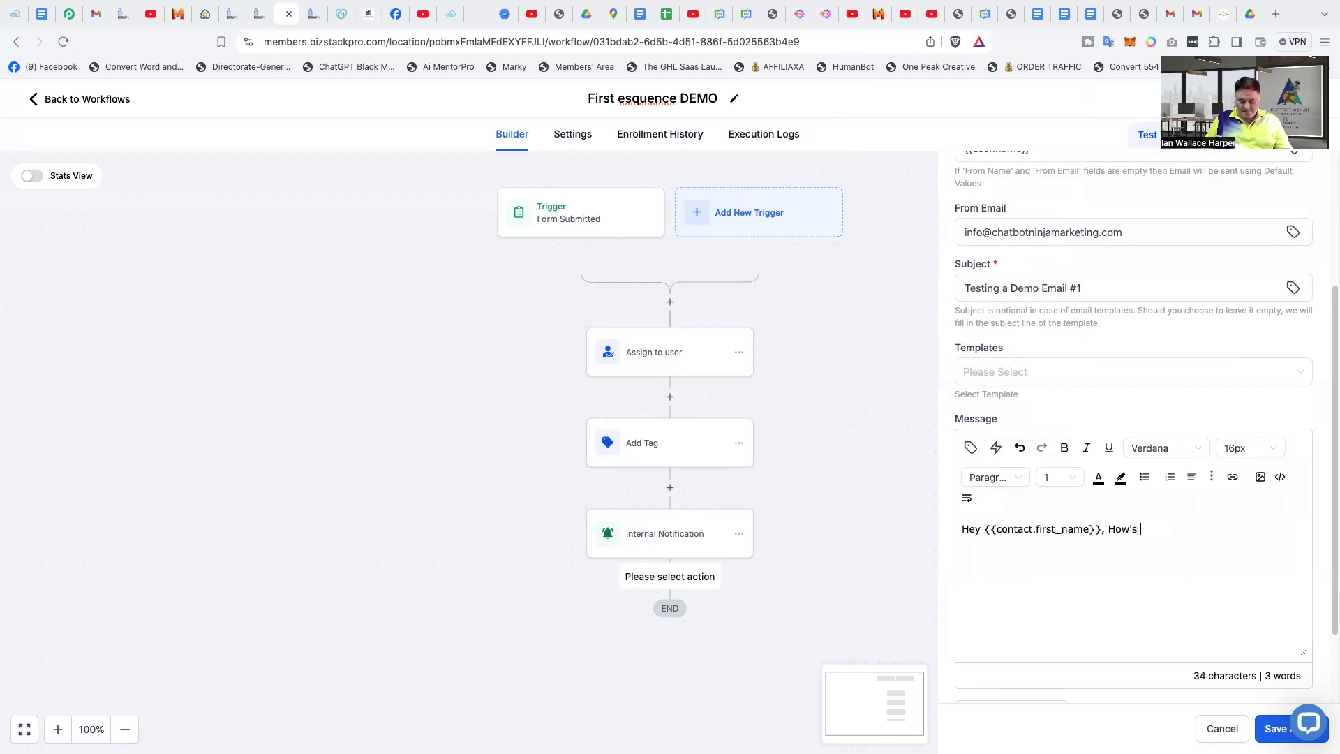
type("it going ")
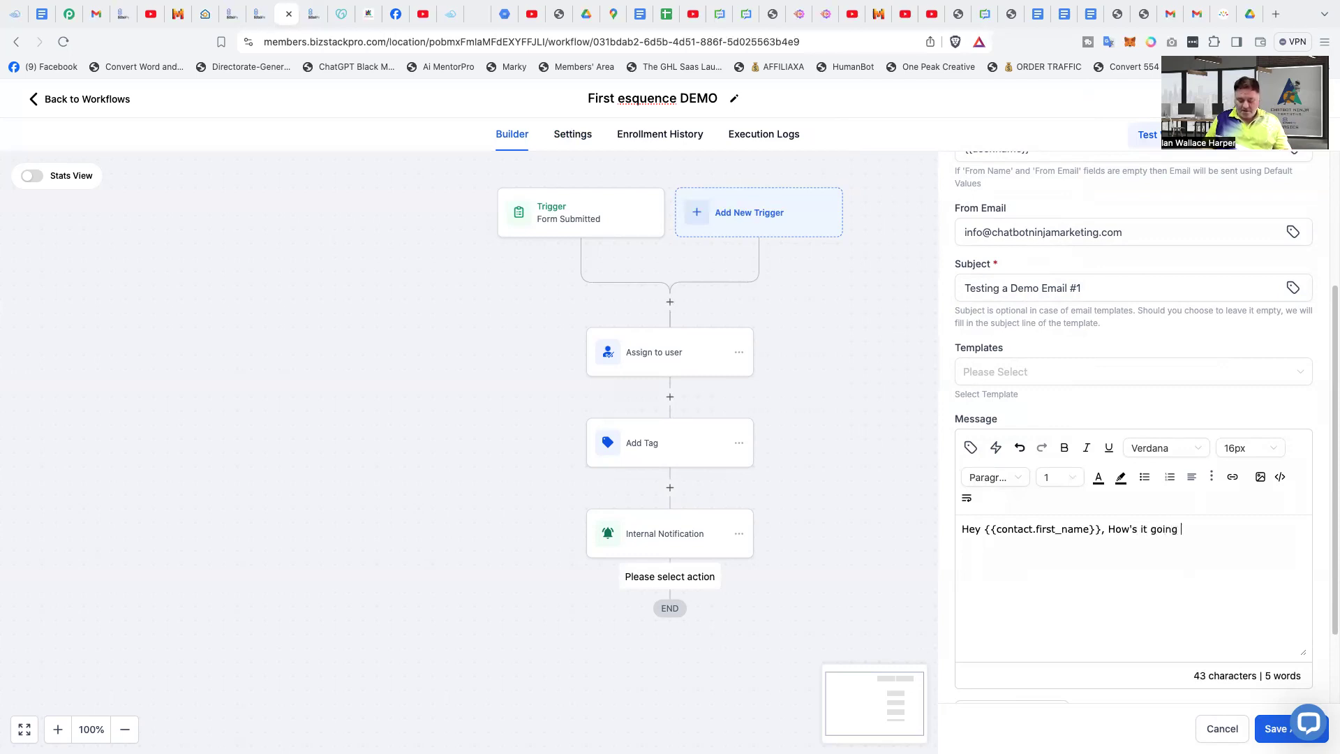
type(". I j")
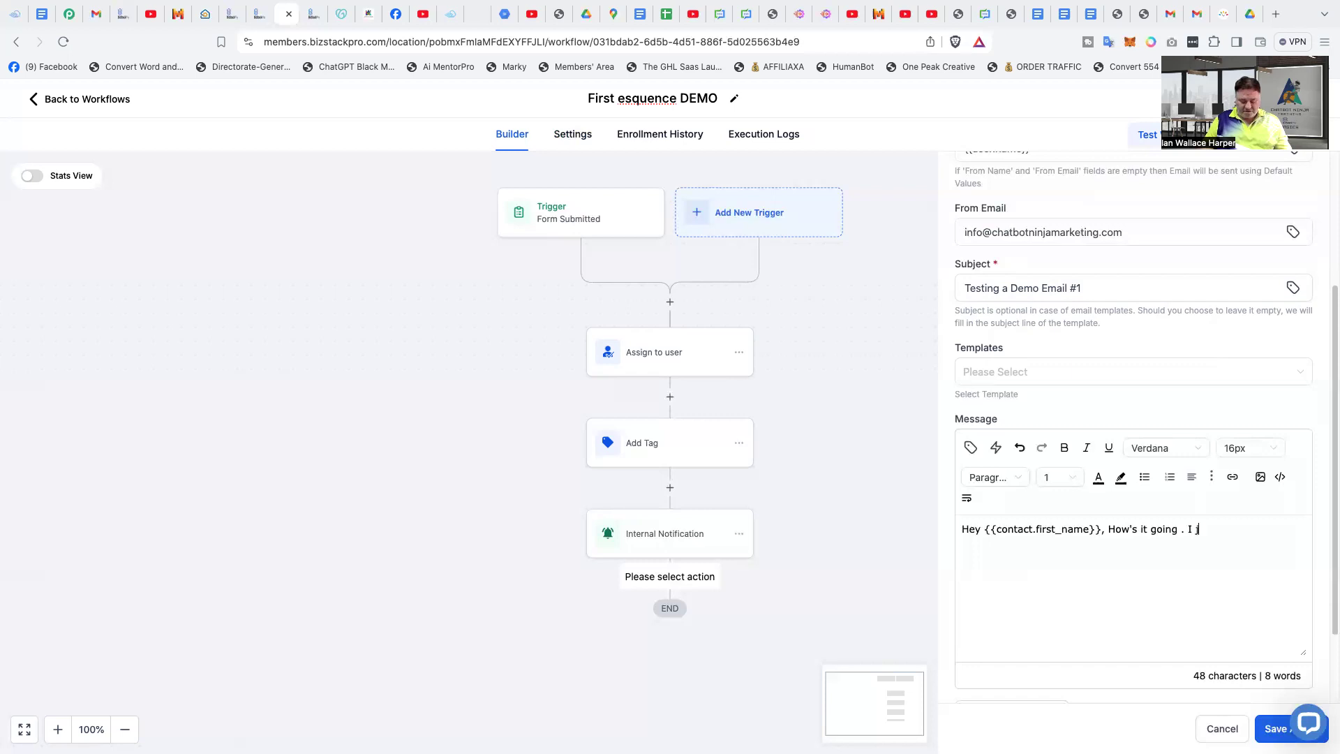
type("ust wan")
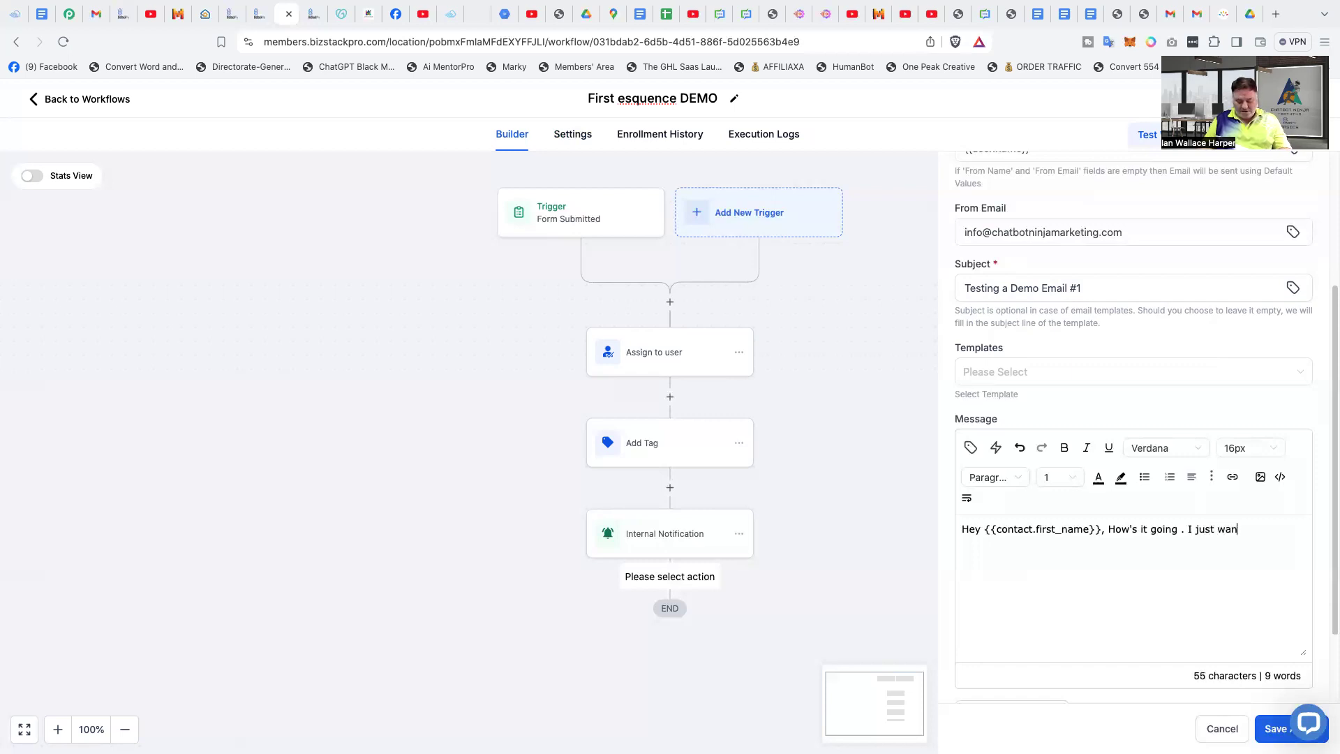
type("t to t")
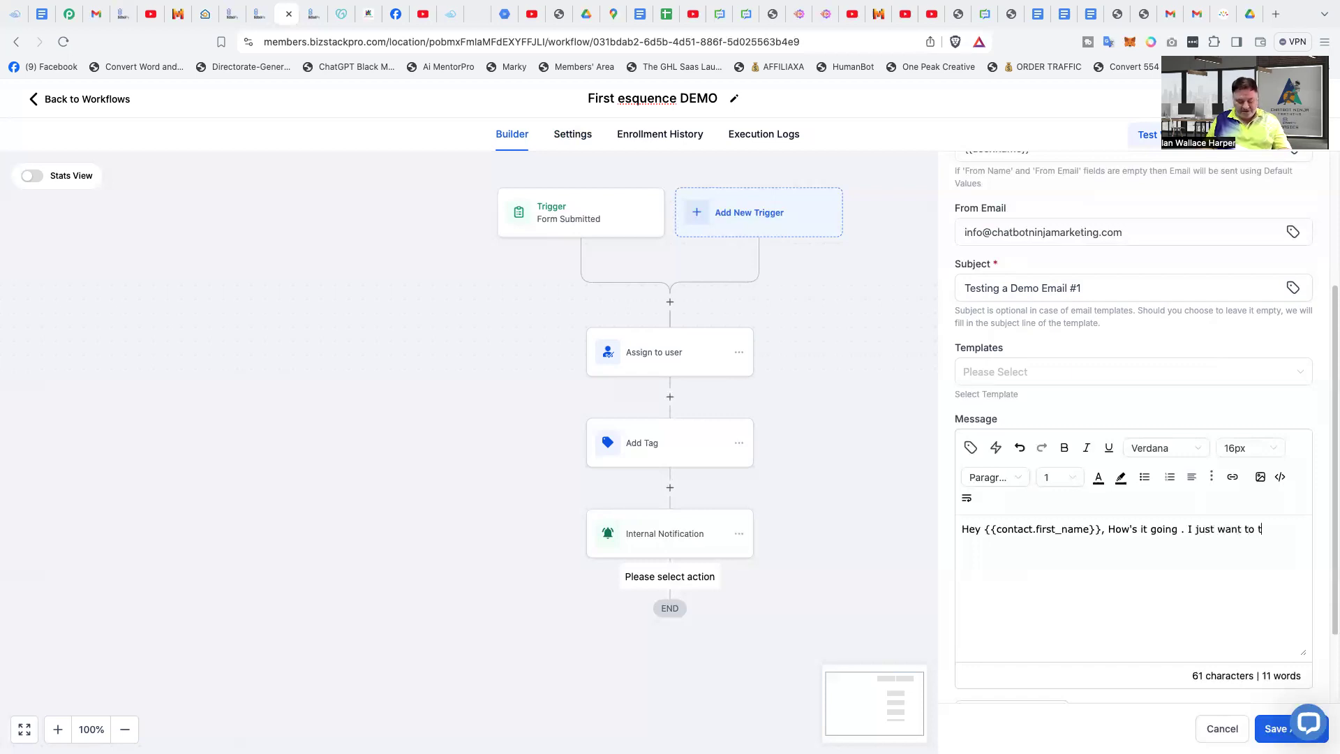
type("est e")
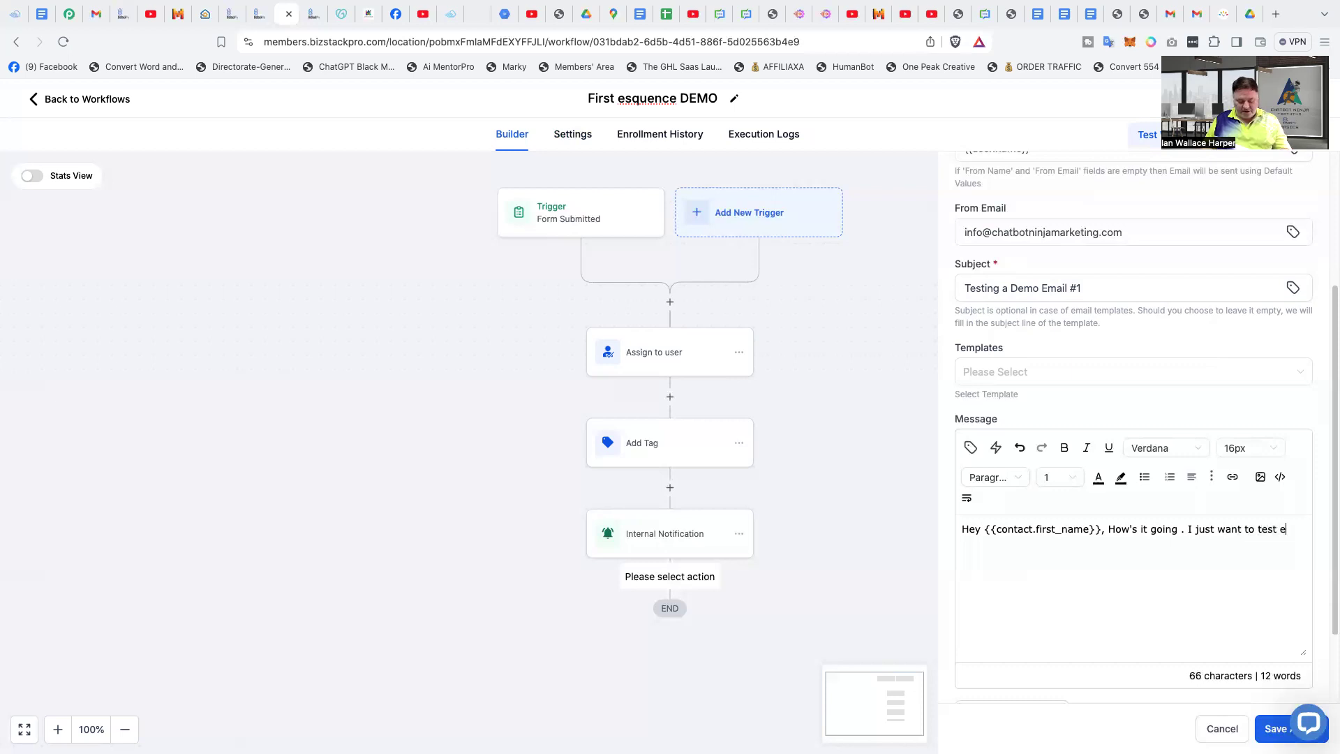
type("ach em")
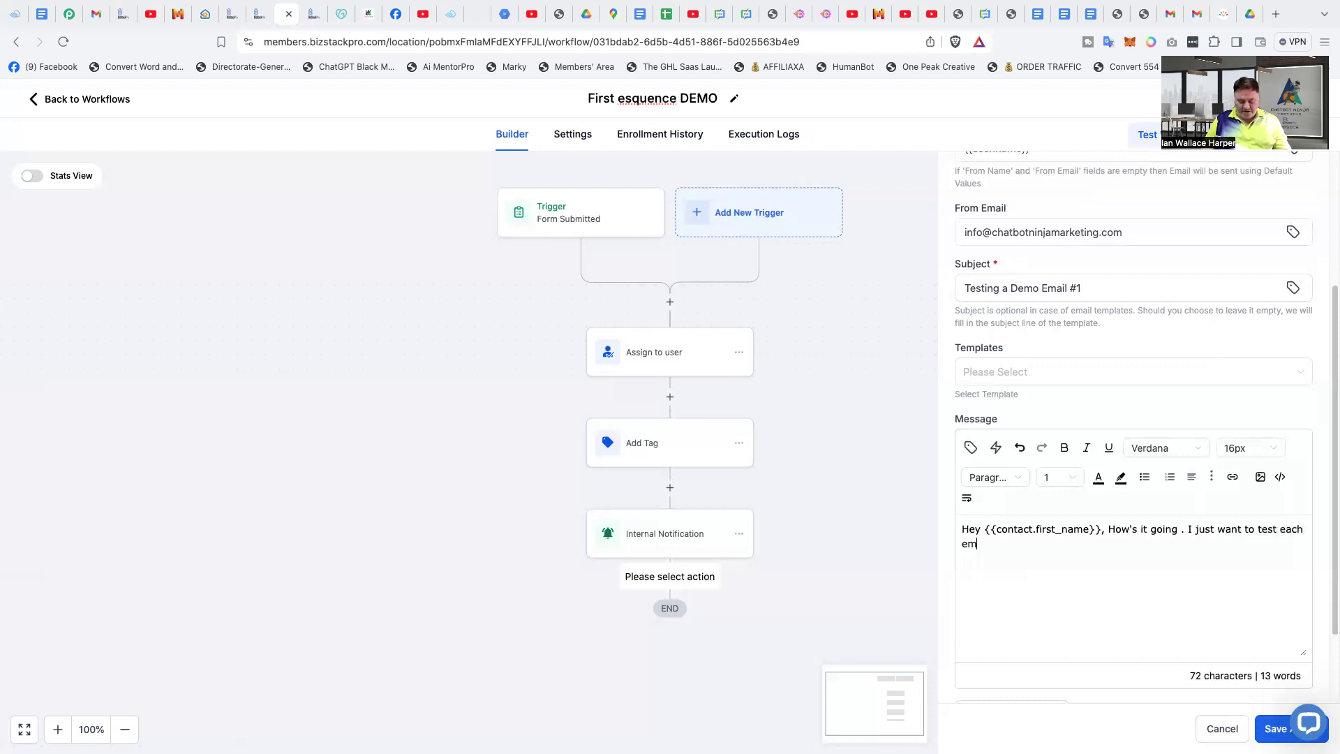
type("ail goi")
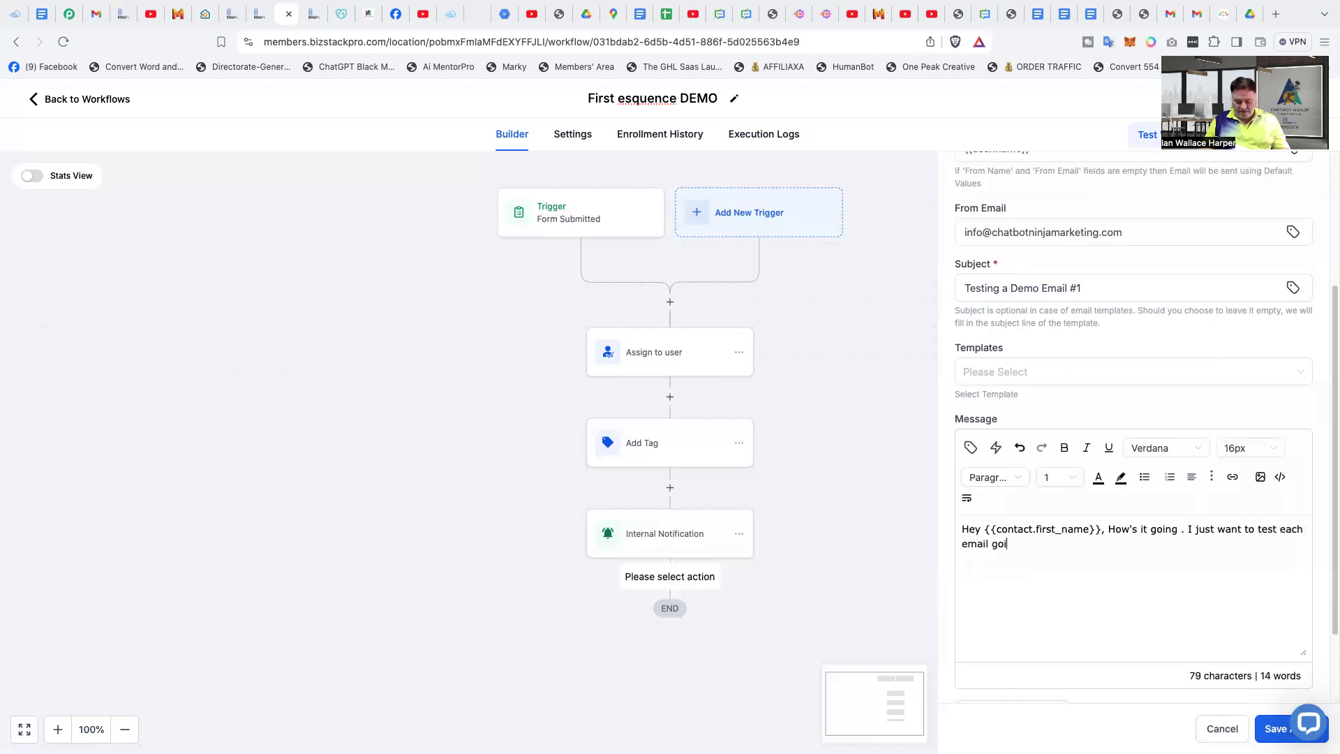
type("ng out")
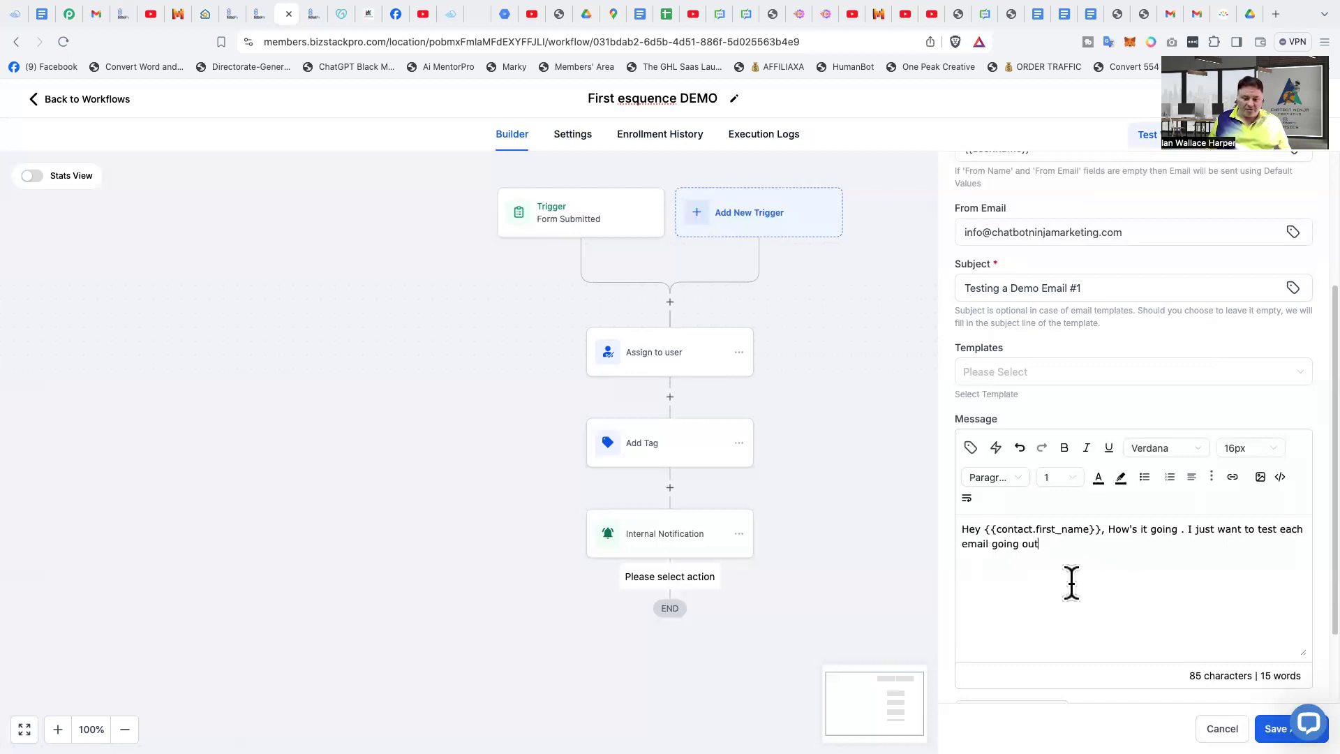
scroll(1070, 585, "down", 2)
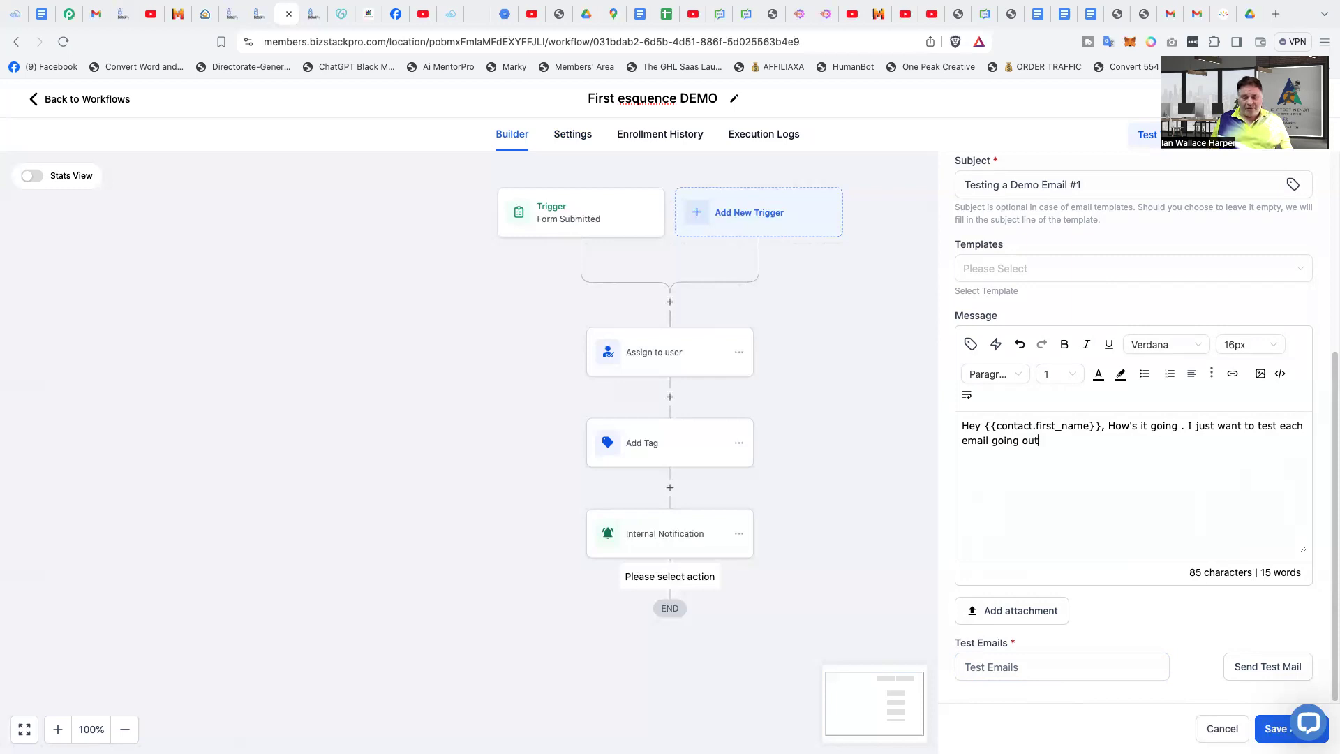
- Save the first email action and add a Wait action directly after it
left_click(1274, 729)
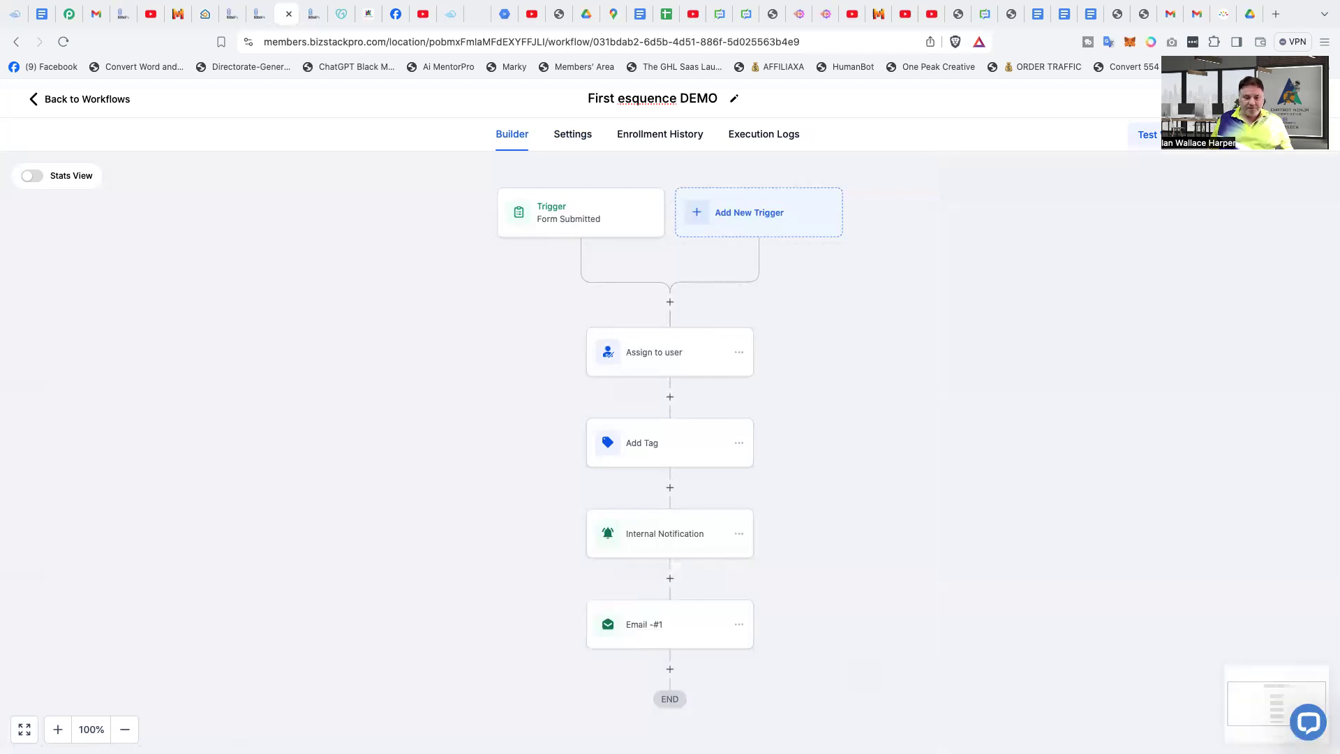
scroll(488, 517, "down", 3)
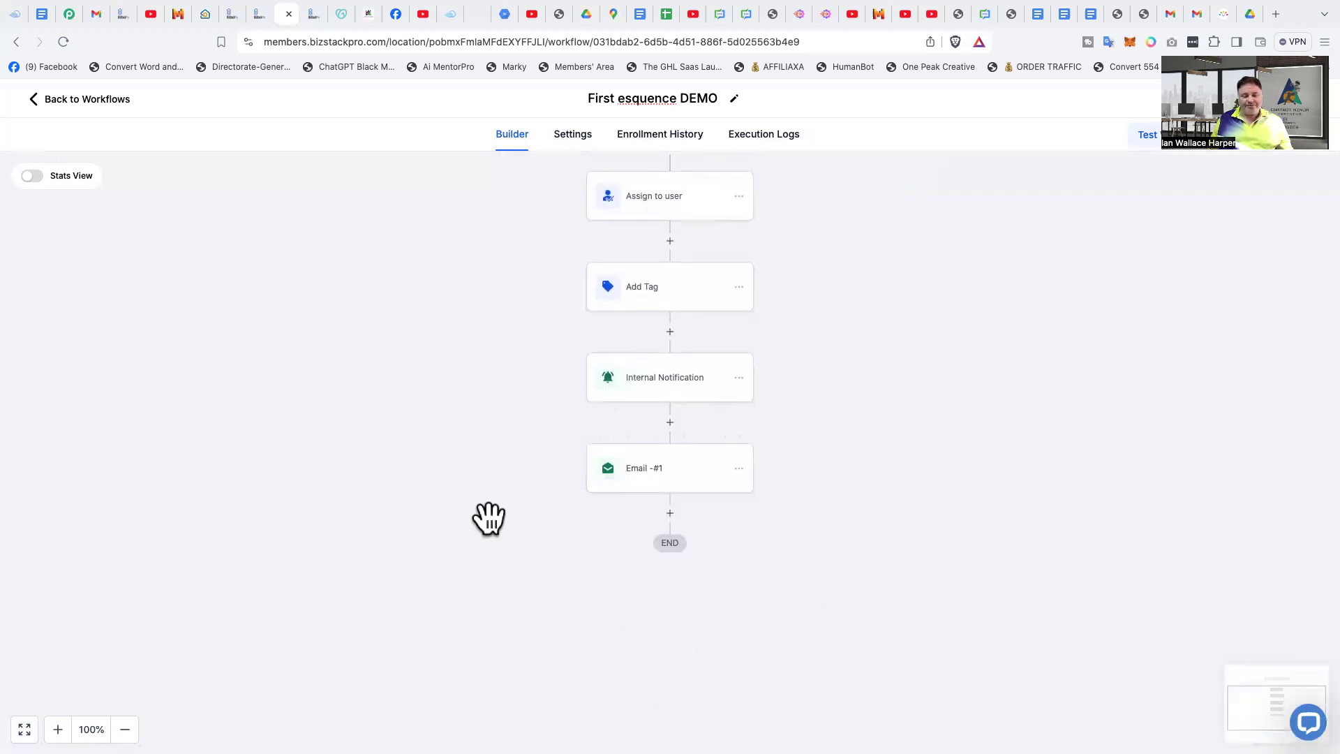
left_click(671, 515)
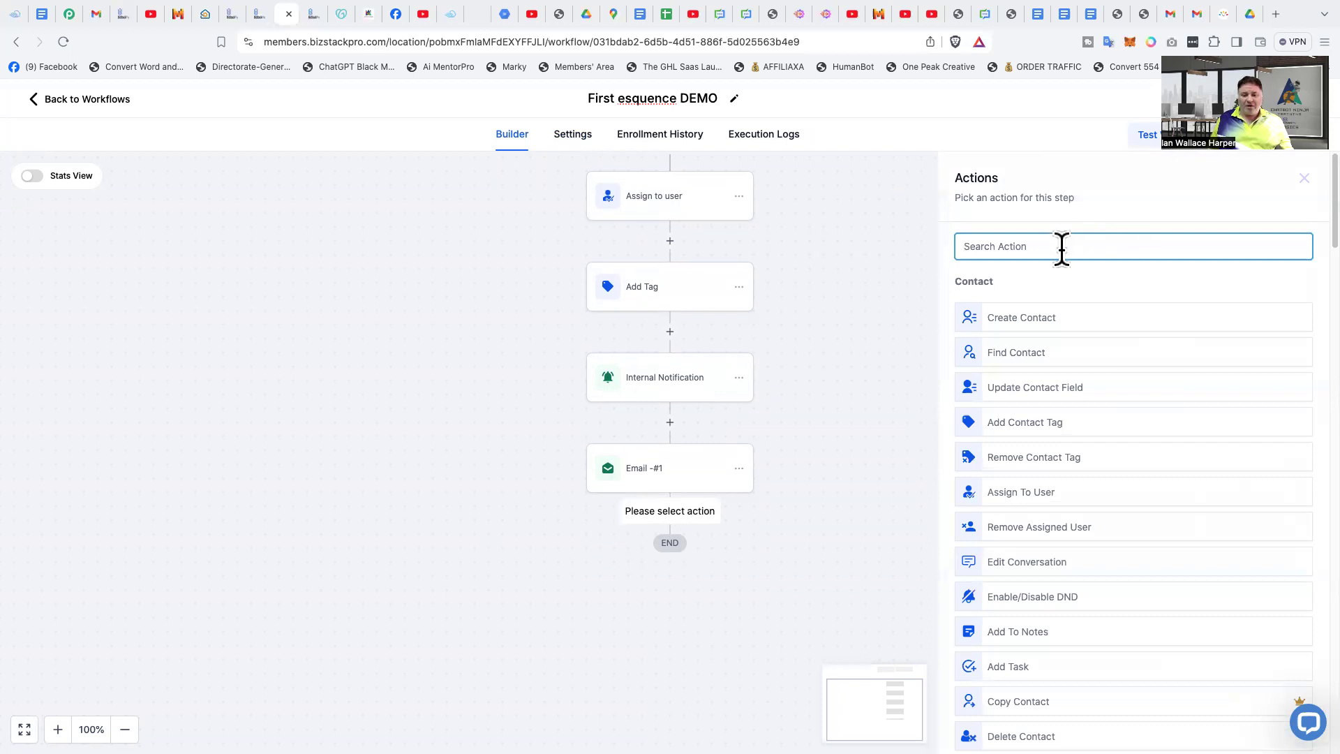
type("wait")
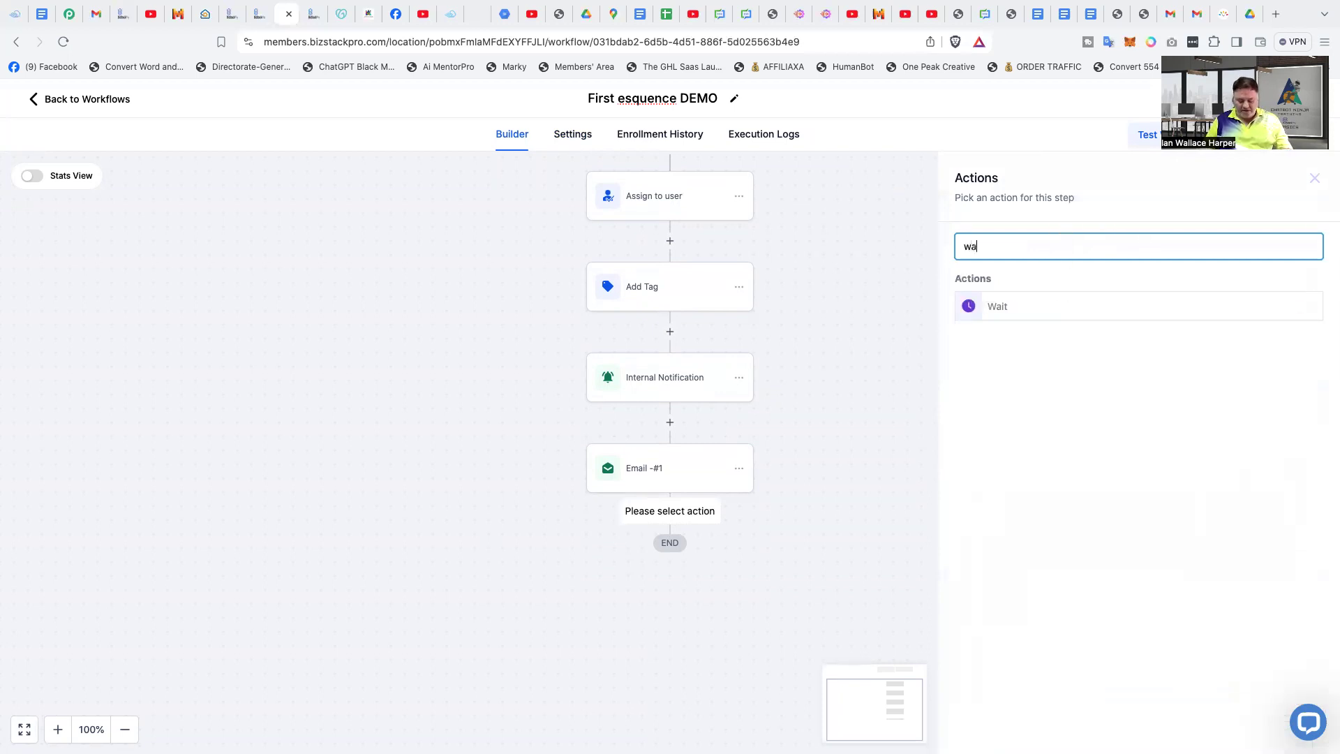
left_click(1034, 320)
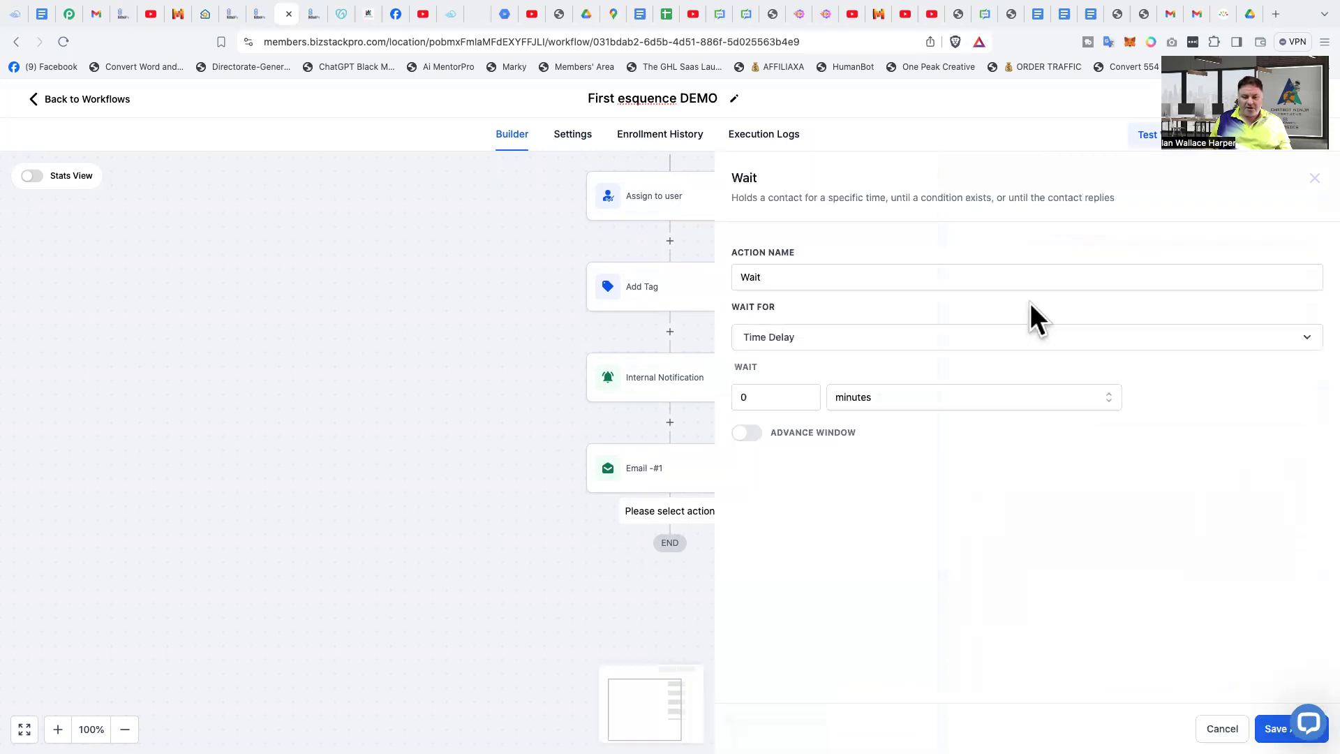
- Review the conditions the Wait action can wait for and choose Time Delay
left_click(850, 342)
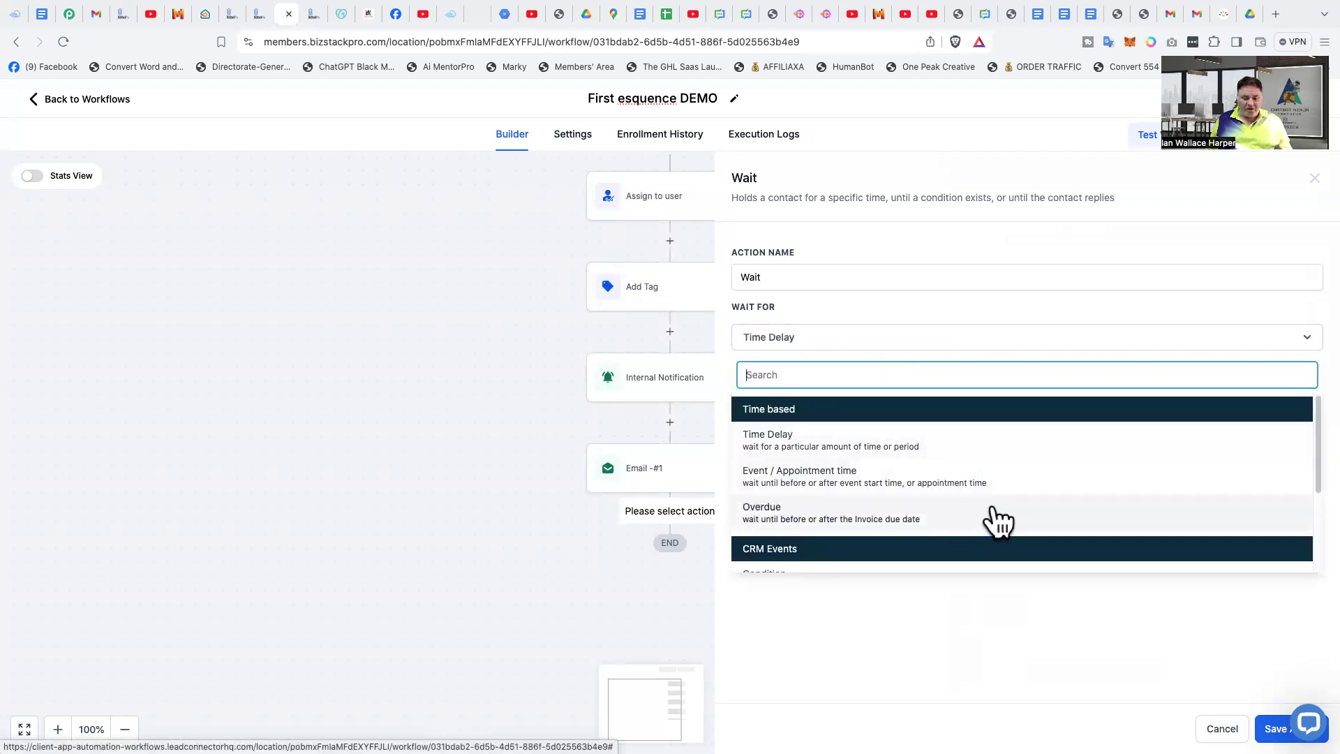
scroll(1038, 489, "down", 2)
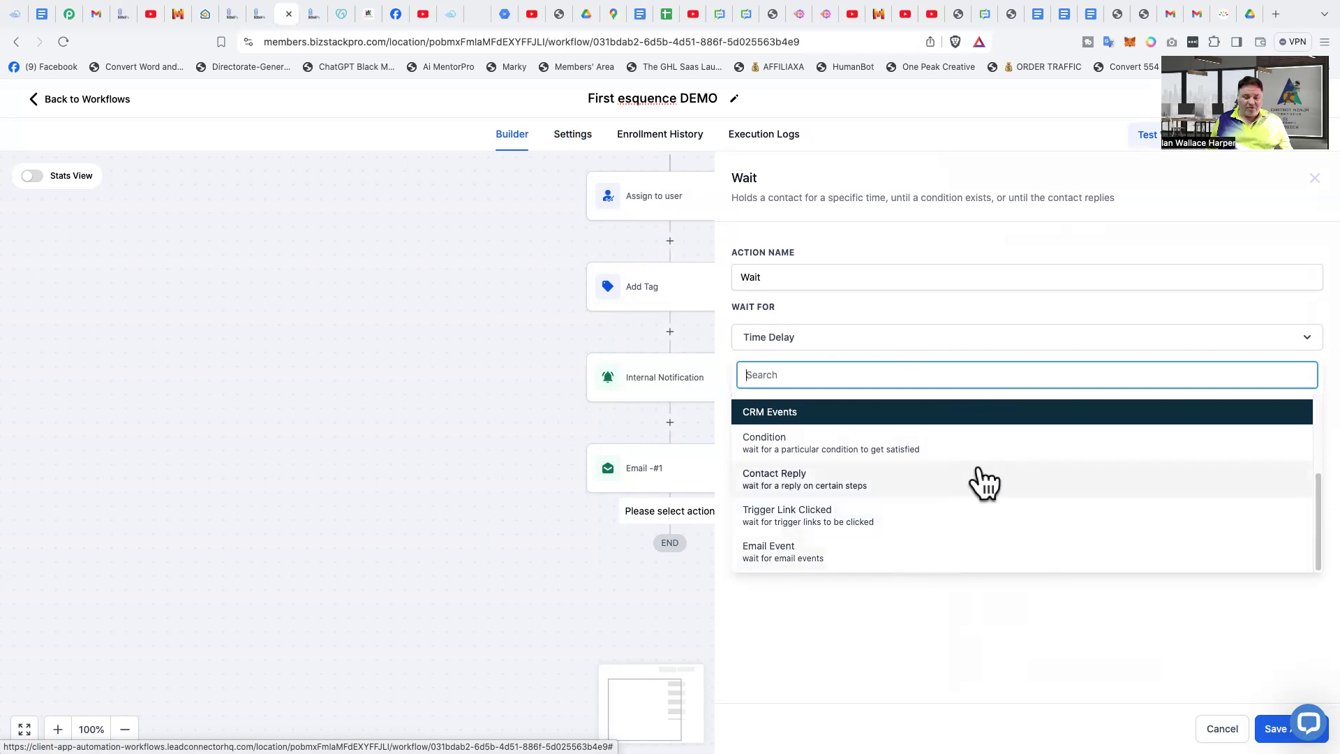
scroll(981, 518, "up", 1)
scroll(981, 518, "up", 1)
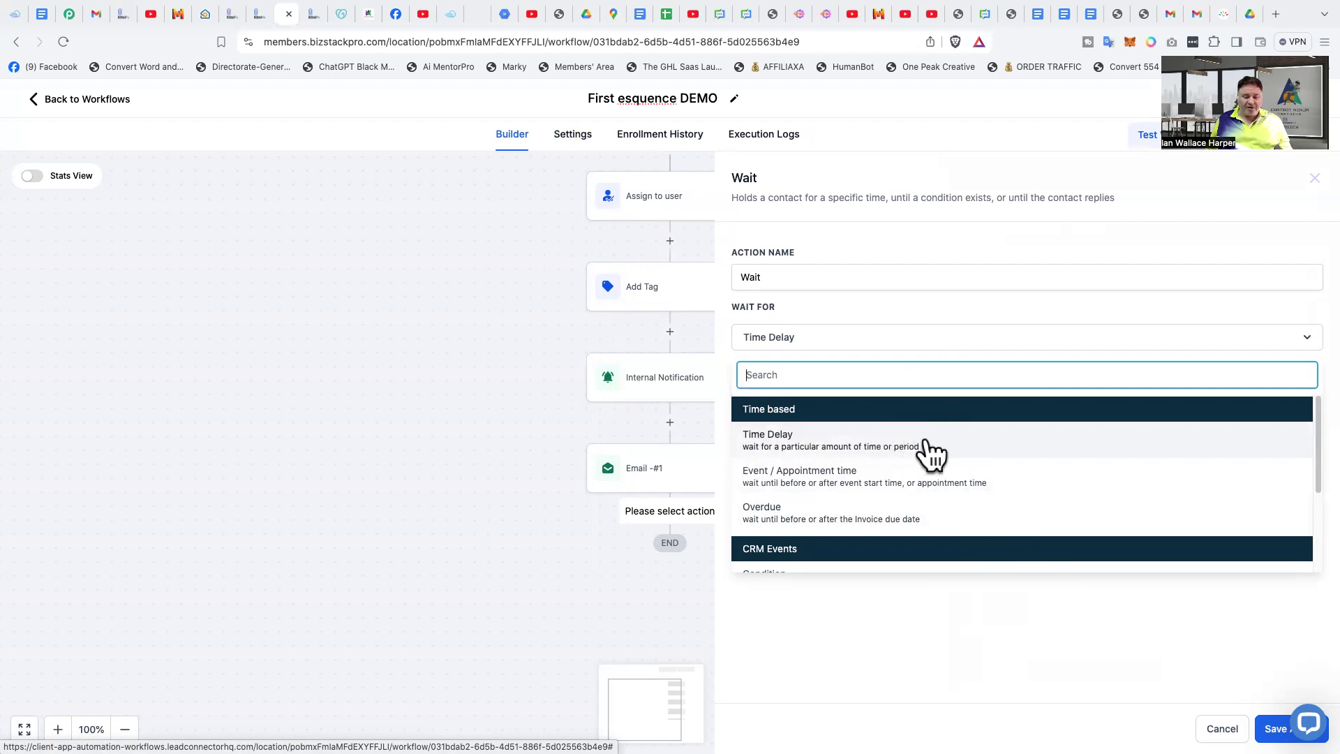
left_click(975, 454)
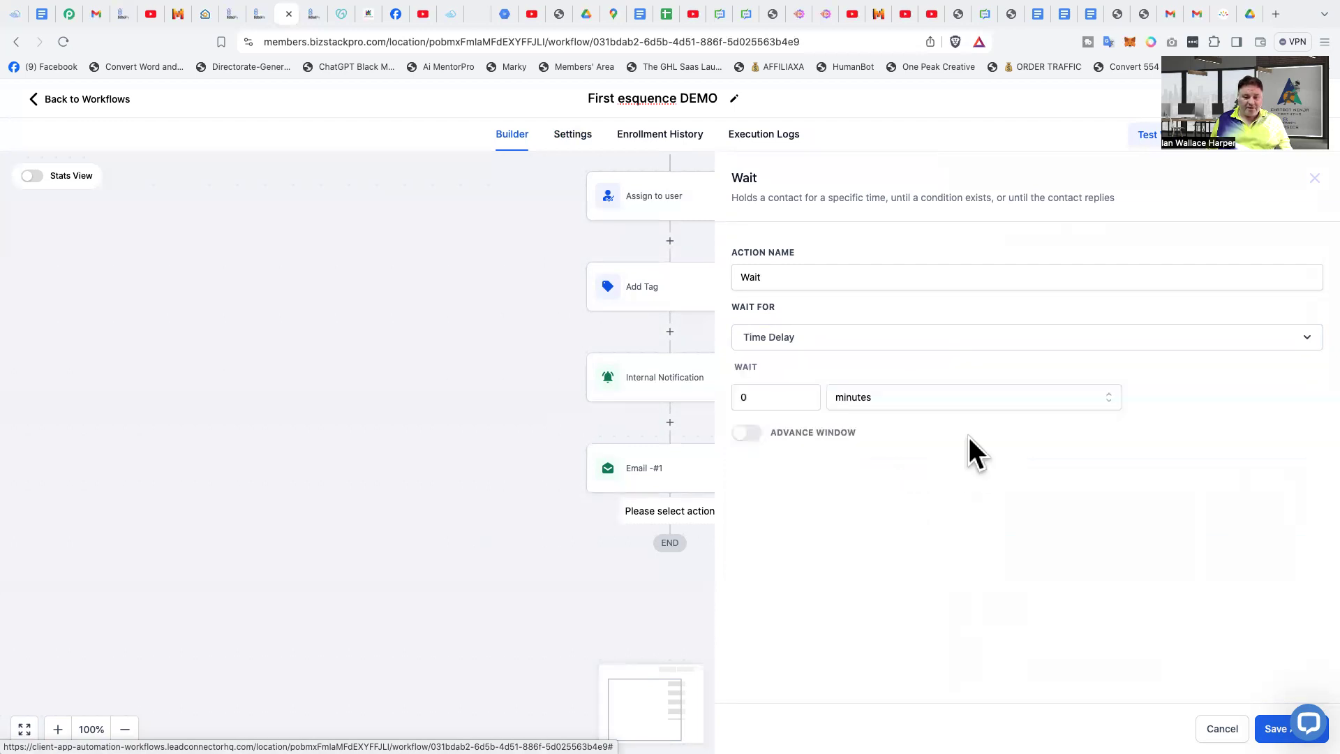
- Set the time delay to 1 with minutes as the unit and save the Wait action
left_click(807, 393)
left_click(807, 392)
left_click(807, 392)
left_click(807, 392)
left_click(807, 392)
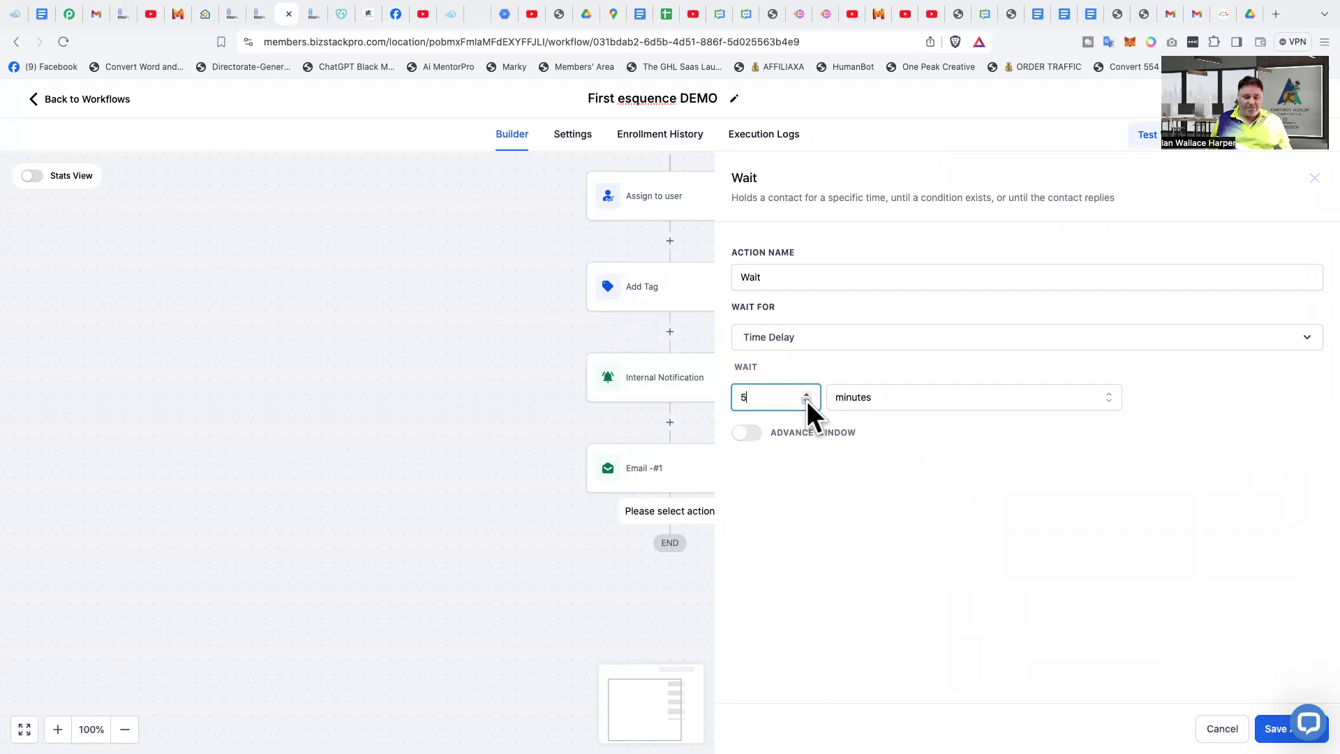
left_click(808, 400)
left_click(808, 401)
left_click(808, 401)
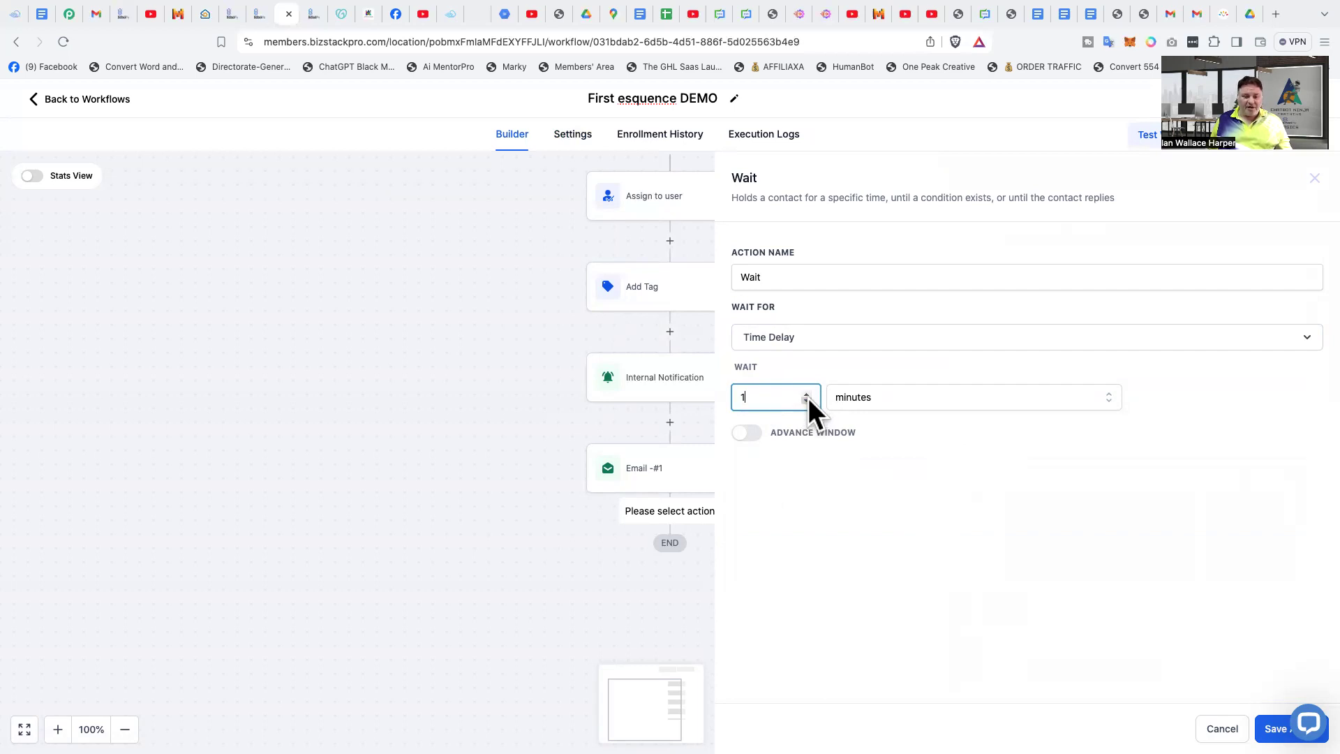
left_click(897, 396)
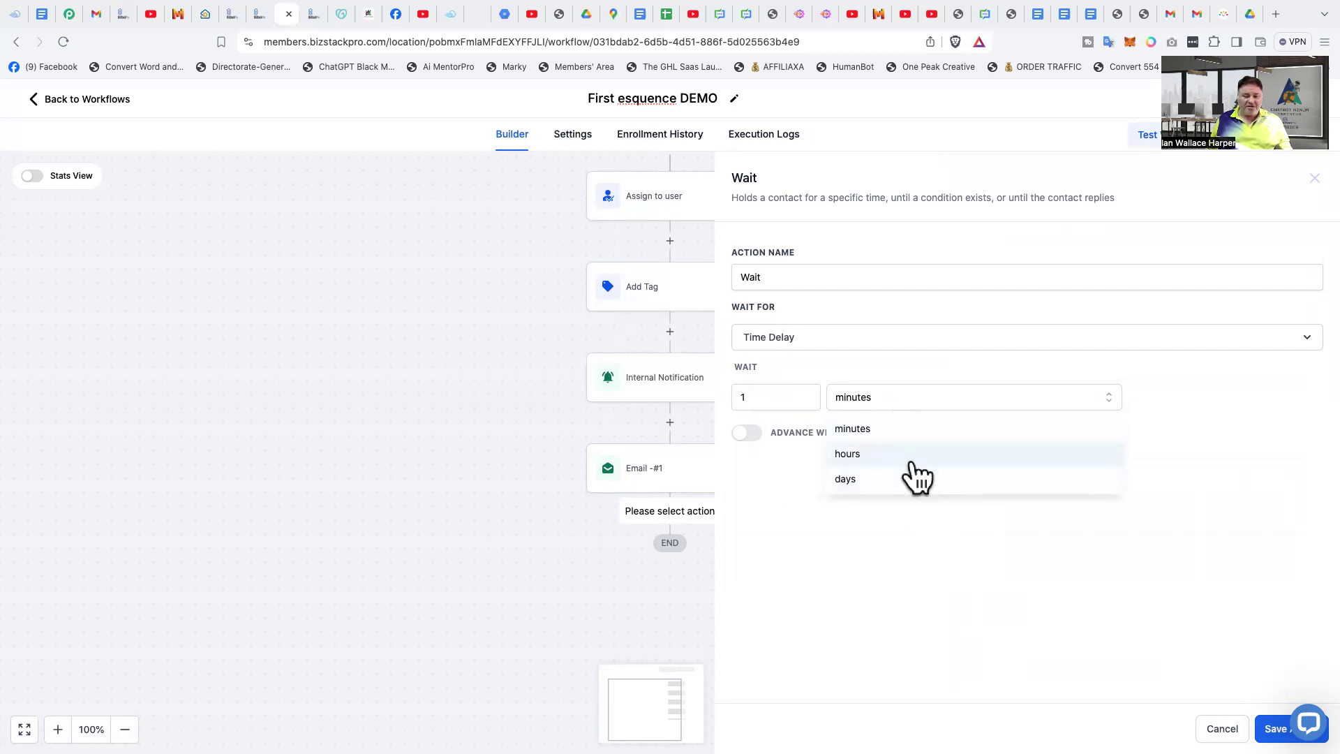
left_click(952, 402)
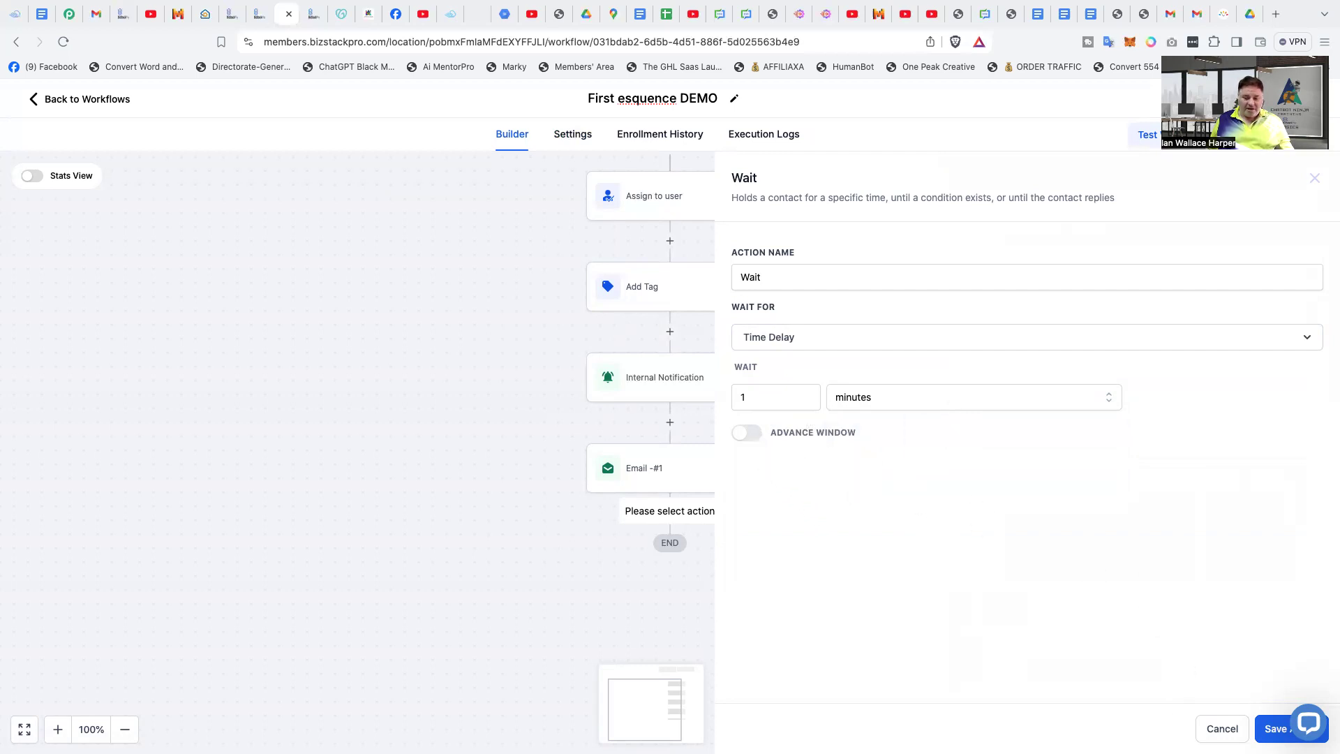
left_click(1274, 729)
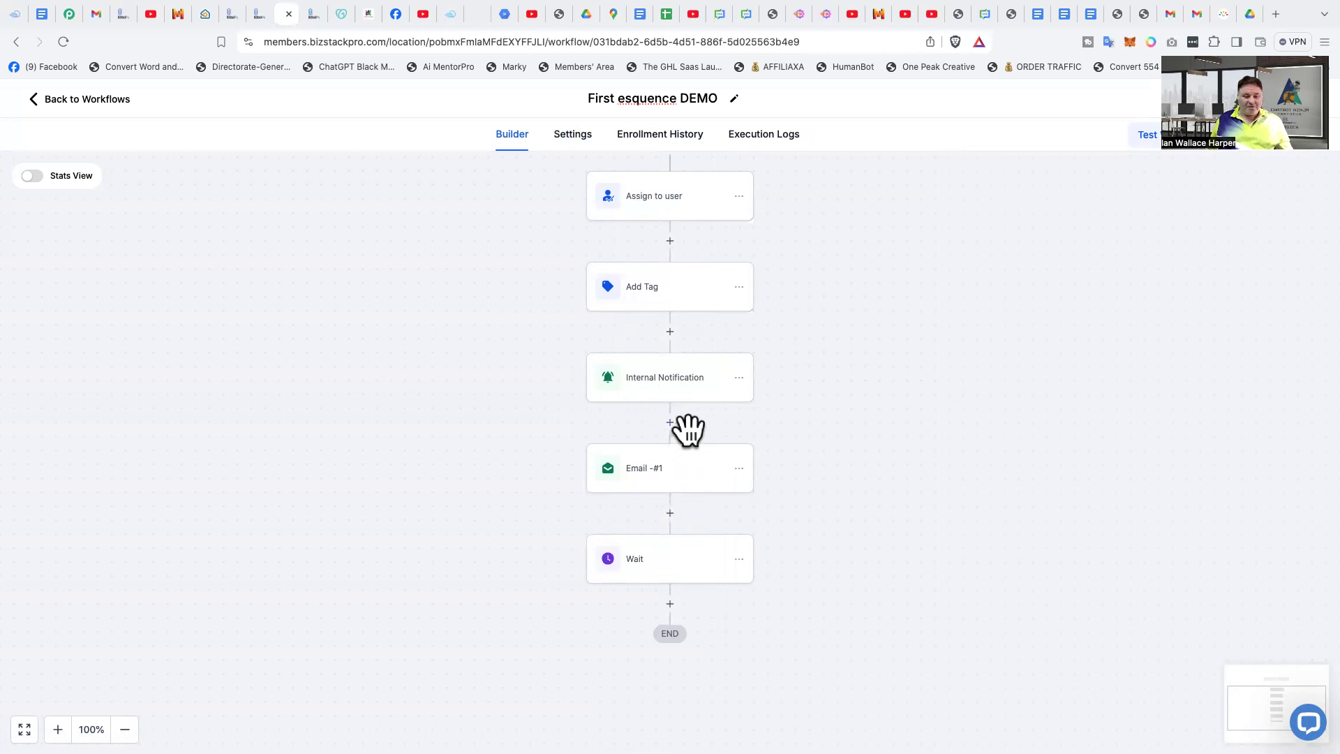
- Add a Send Email action after the Wait action and name it "Email #2"
left_click(670, 605)
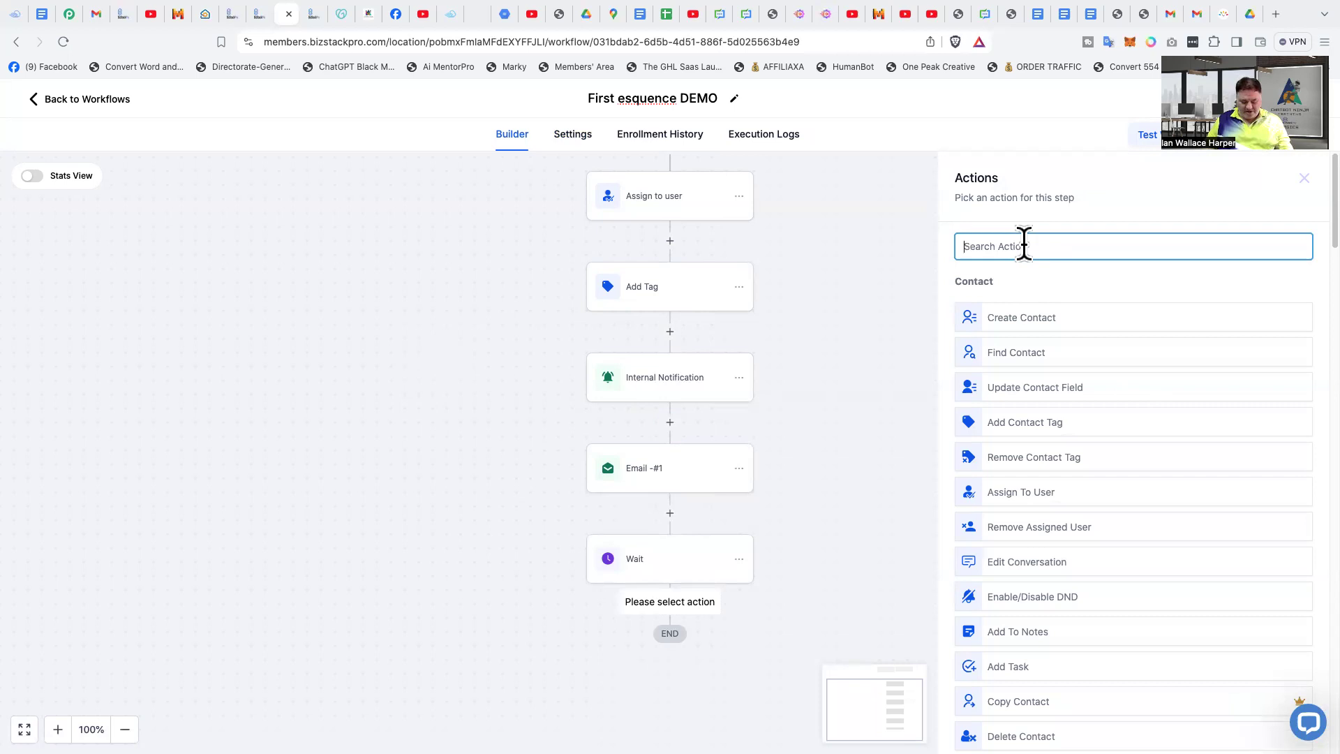
type("send")
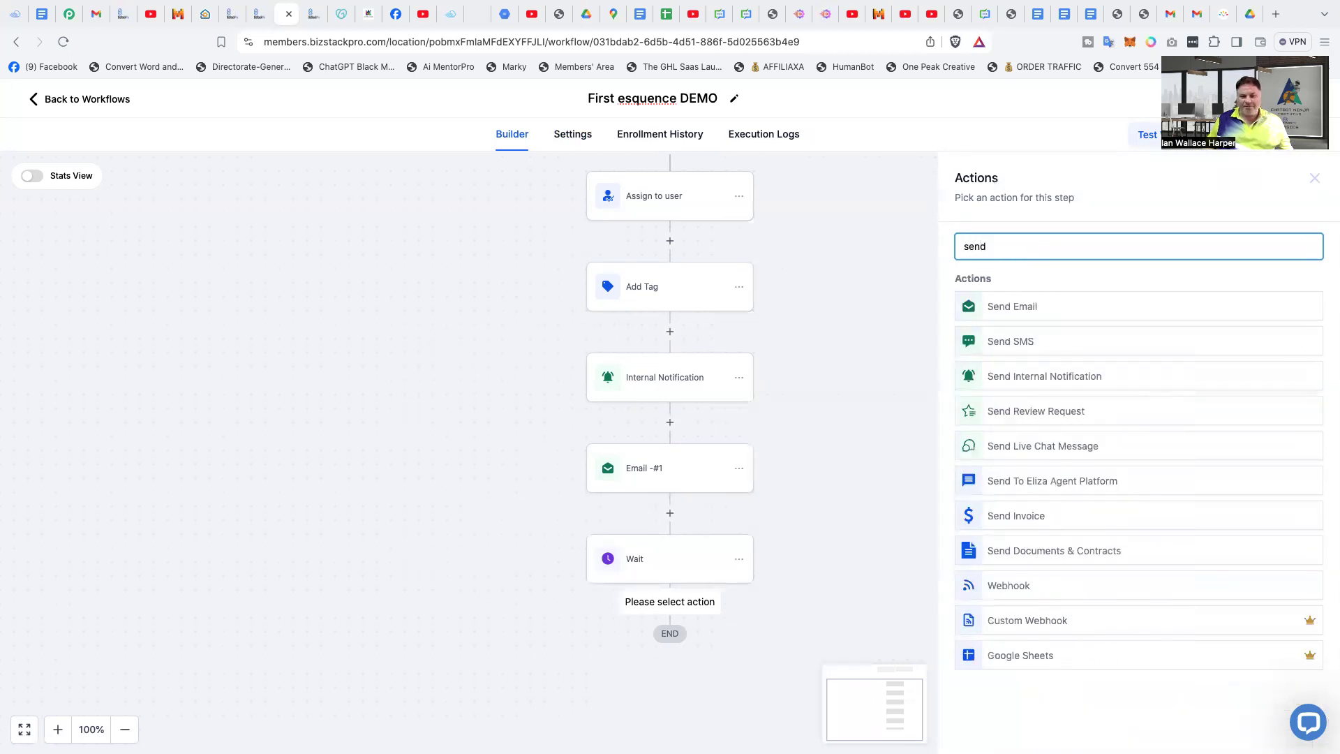
left_click(1075, 305)
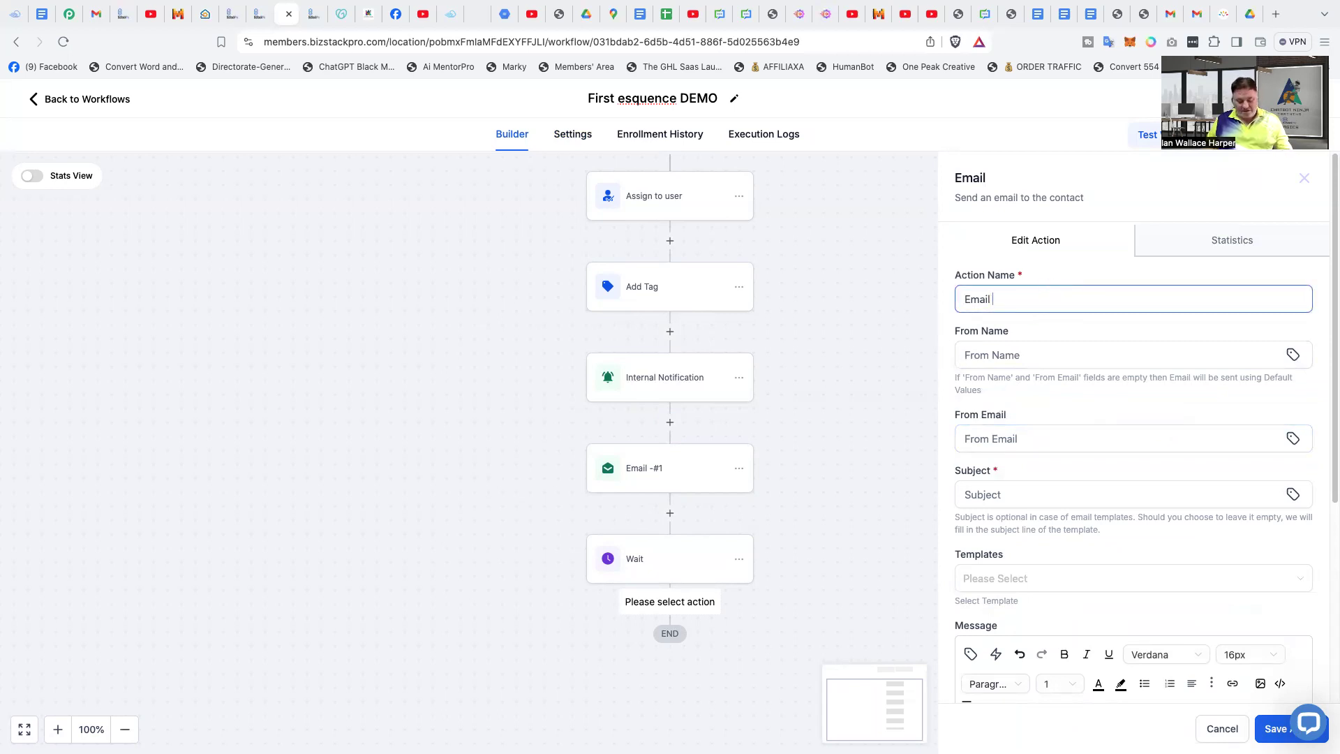
type("#2")
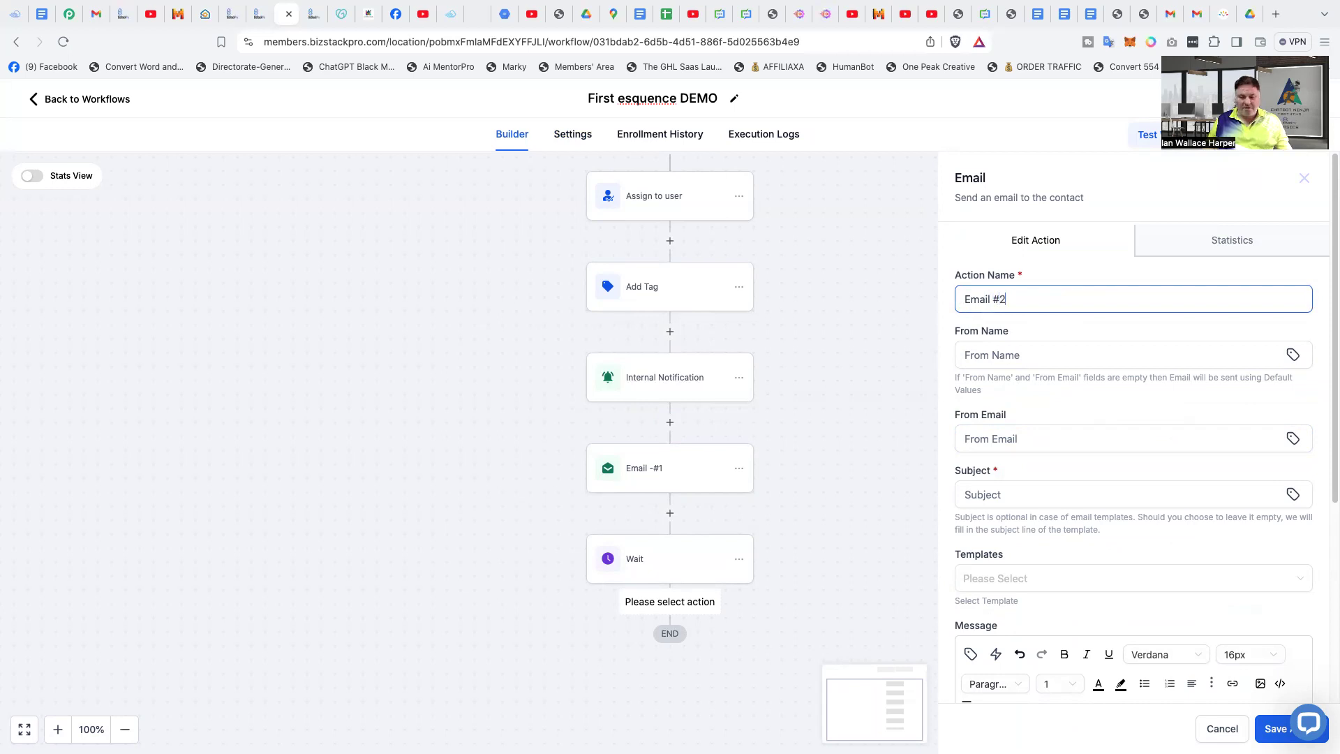
- Set the second email's From Name to {{user.name}} and its From Email to the business's support e-mail address
left_click(1039, 356)
left_click(1082, 392)
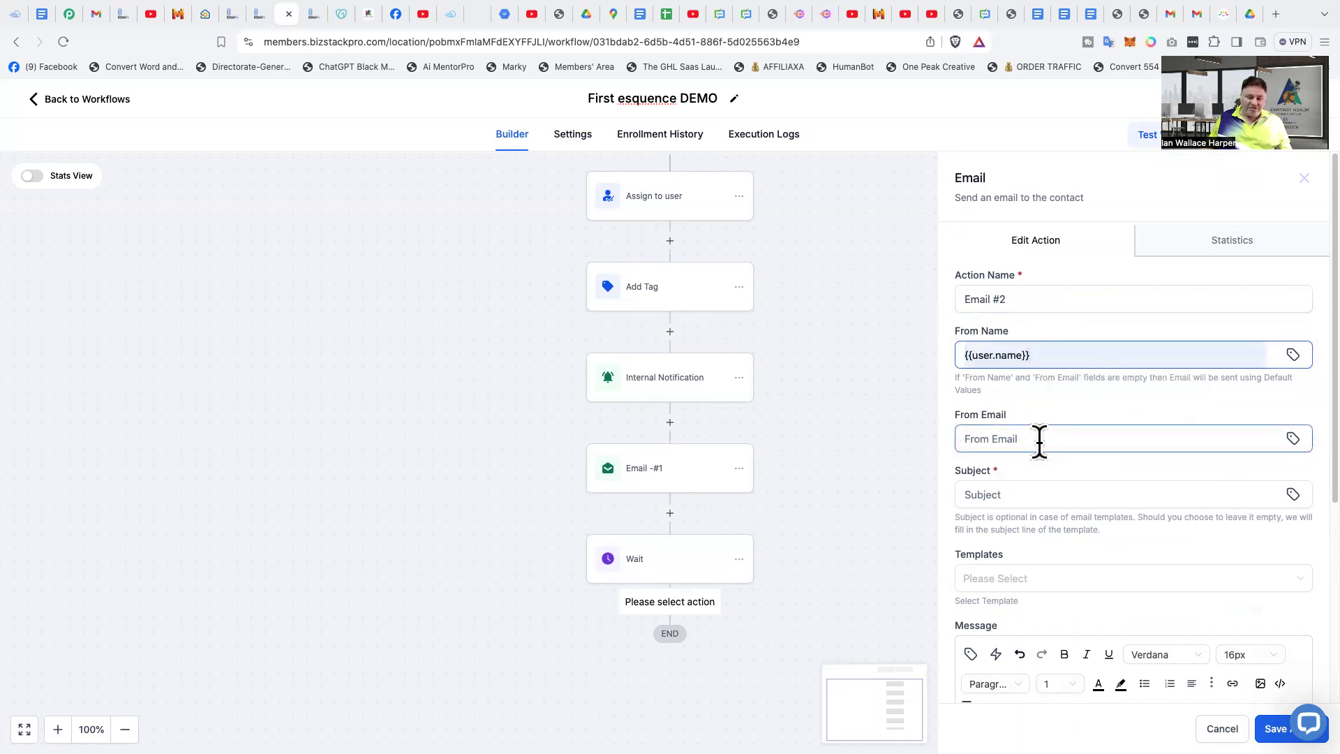
left_click(1075, 439)
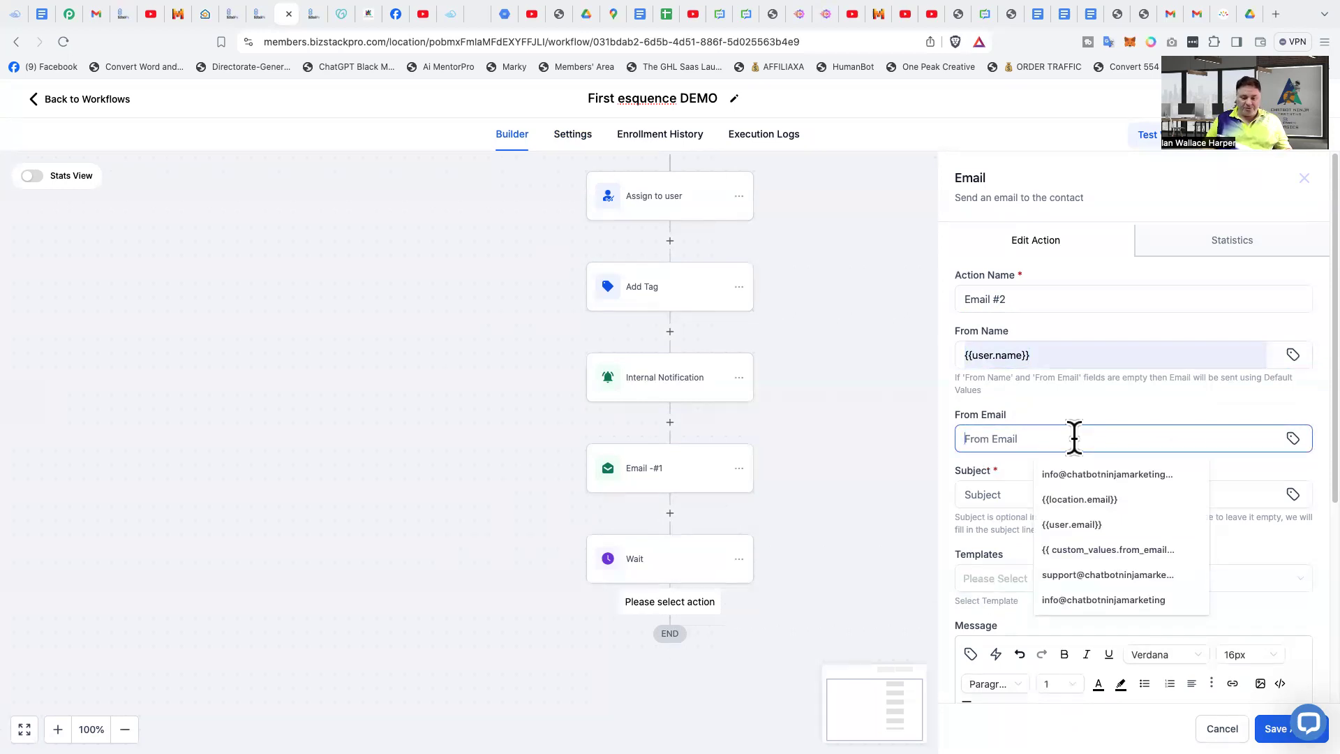
left_click(1086, 575)
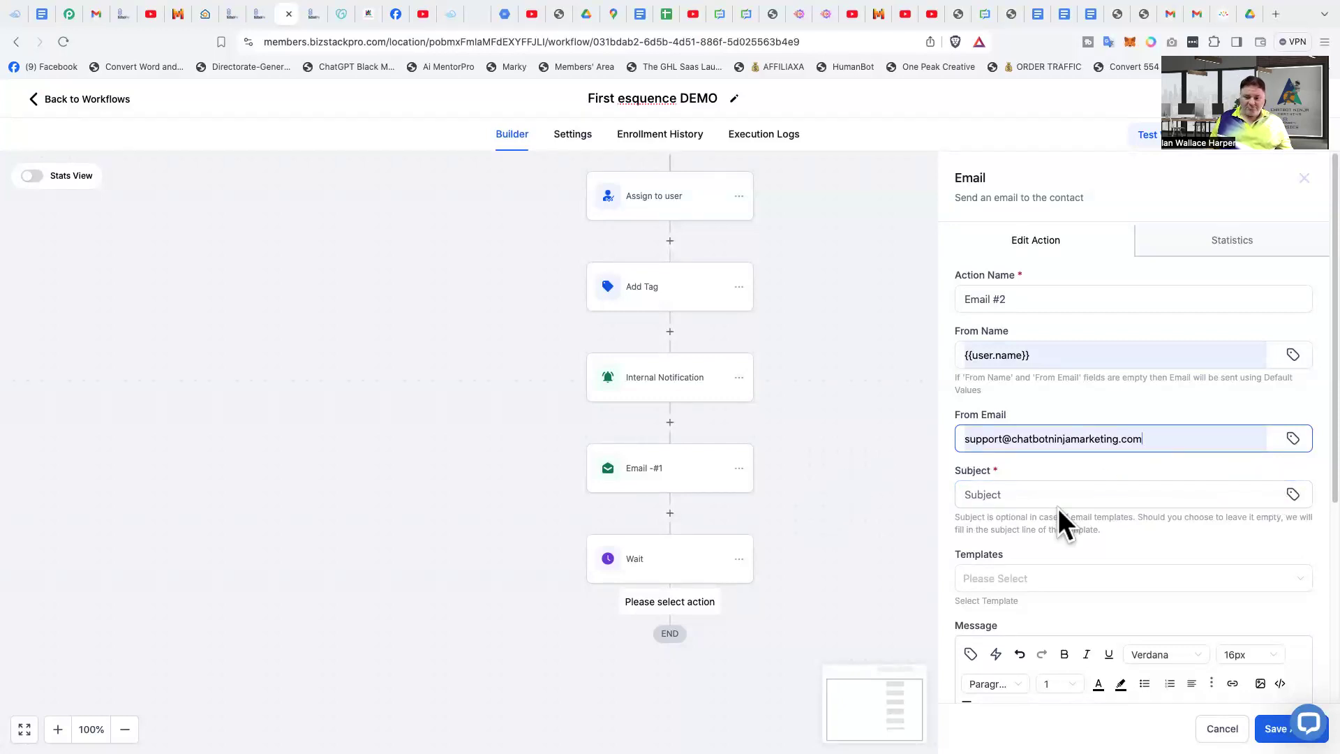
- Set the second email's subject to "Testing another email in the Sequence"
left_click(1086, 495)
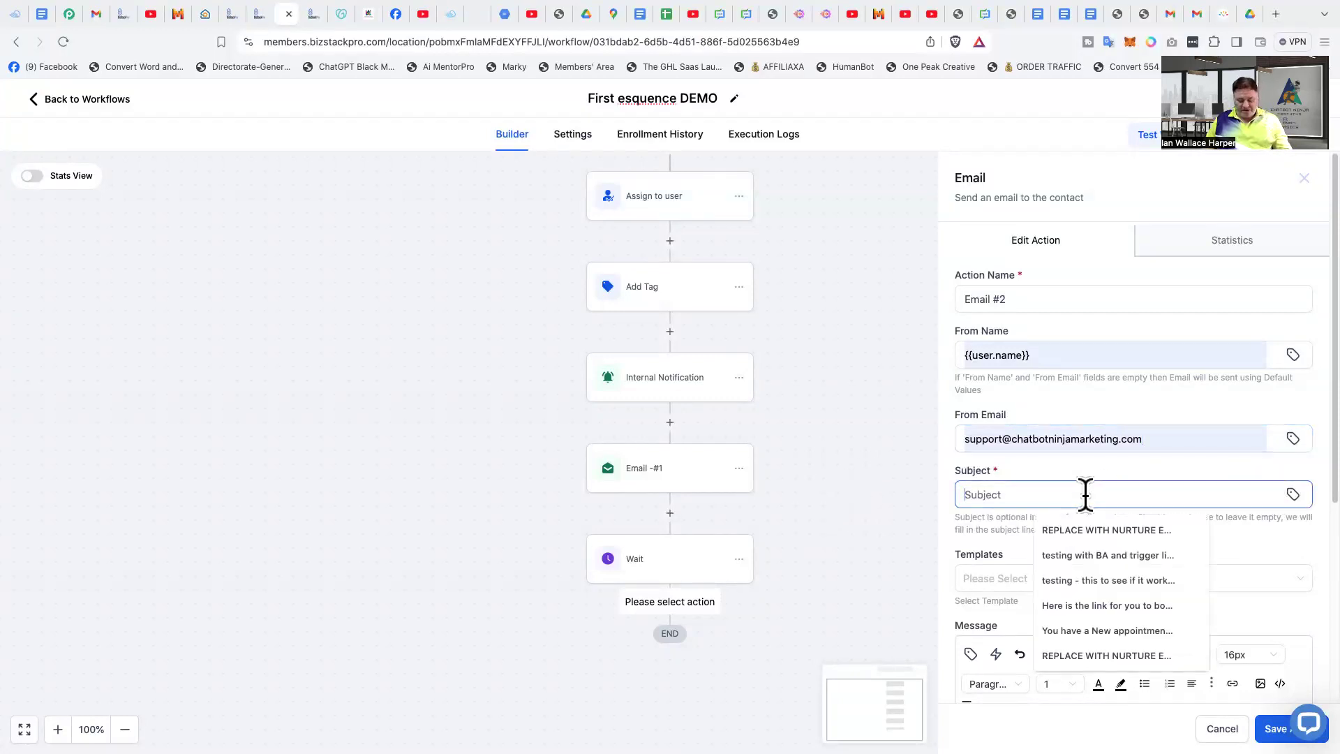
type("Tes")
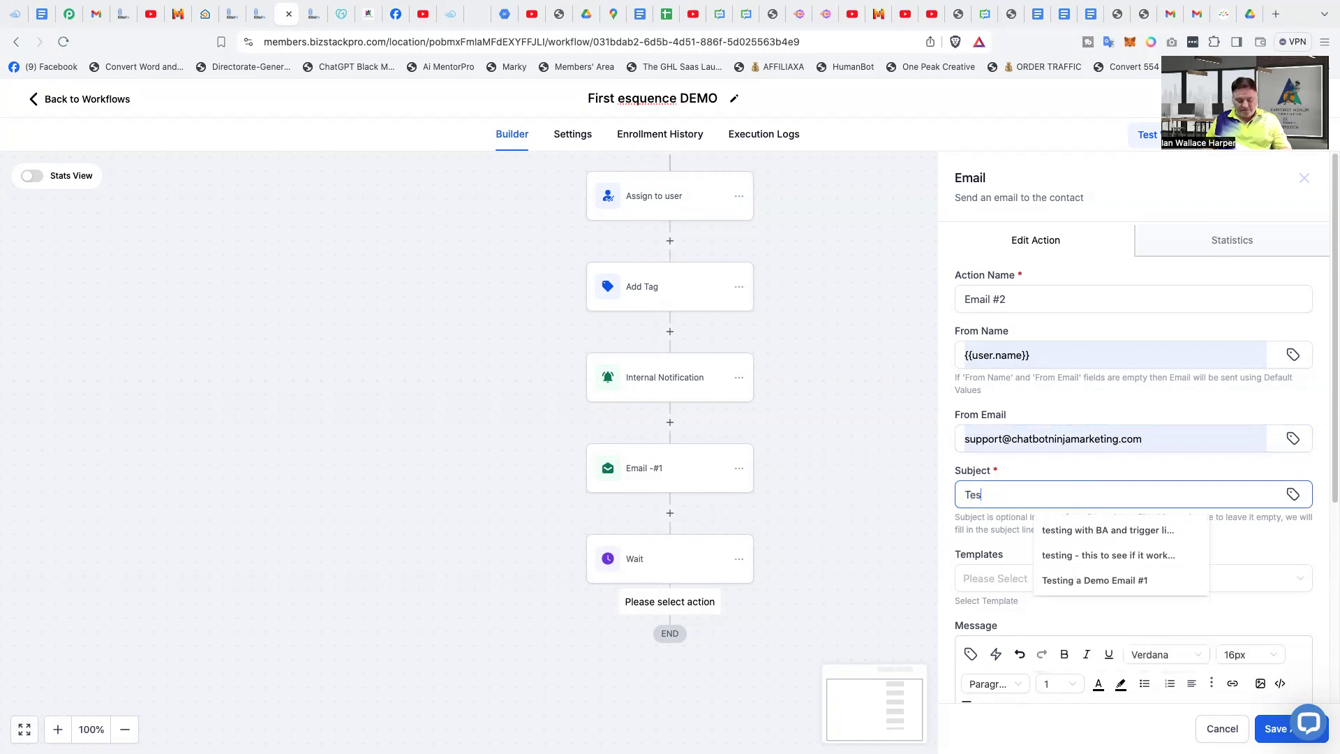
type("ting")
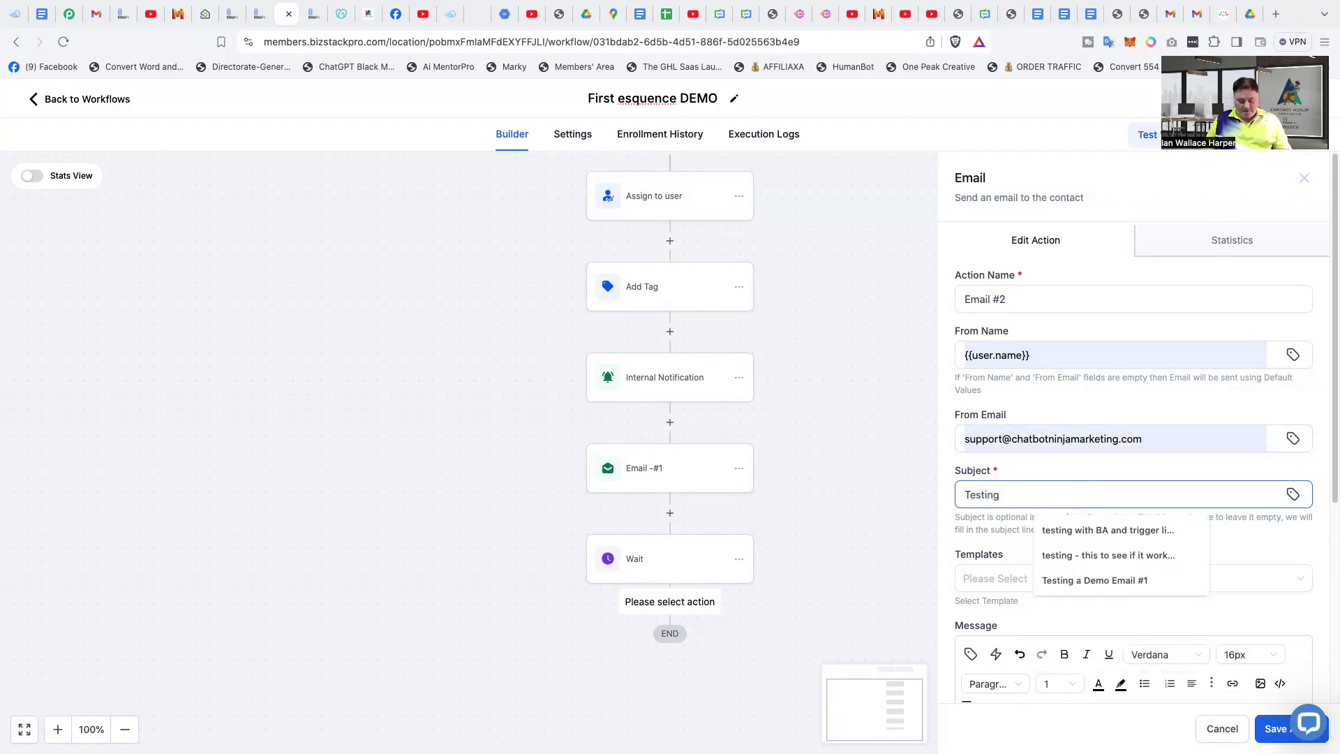
type(" anot")
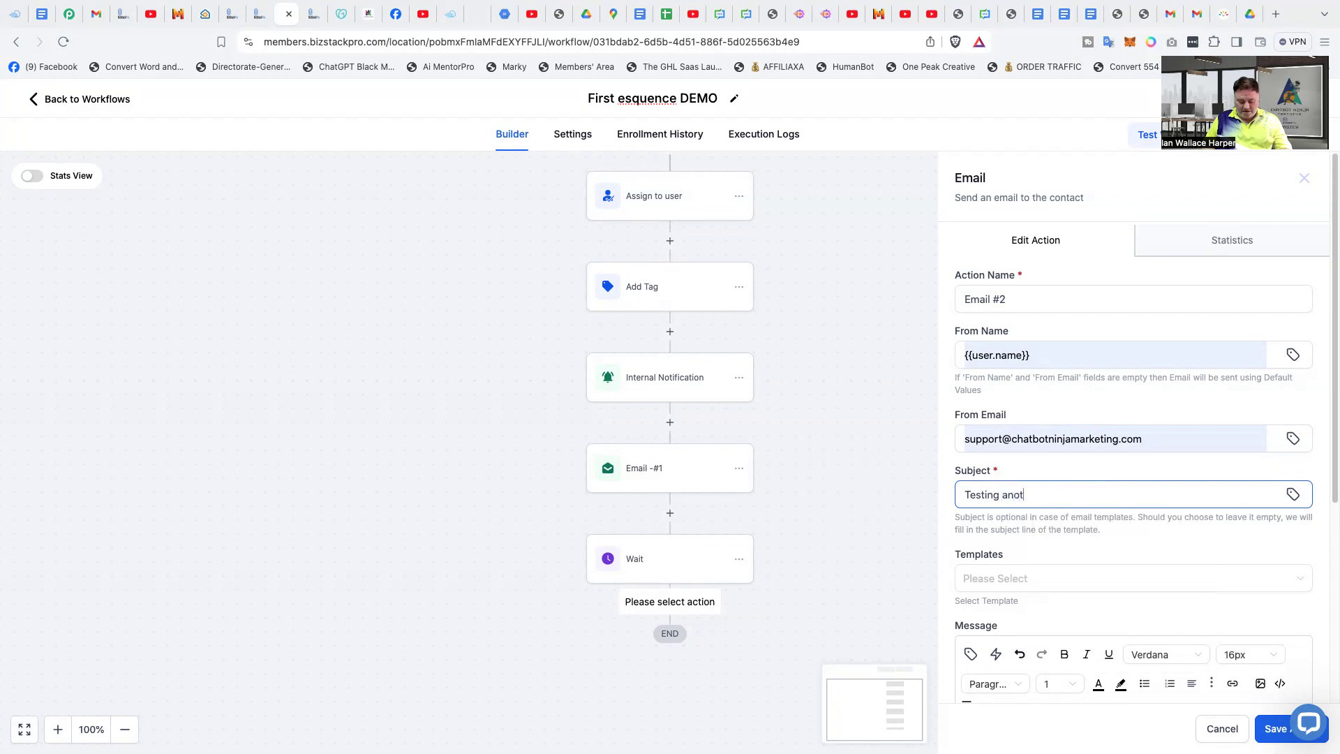
type("her email in the Sequence")
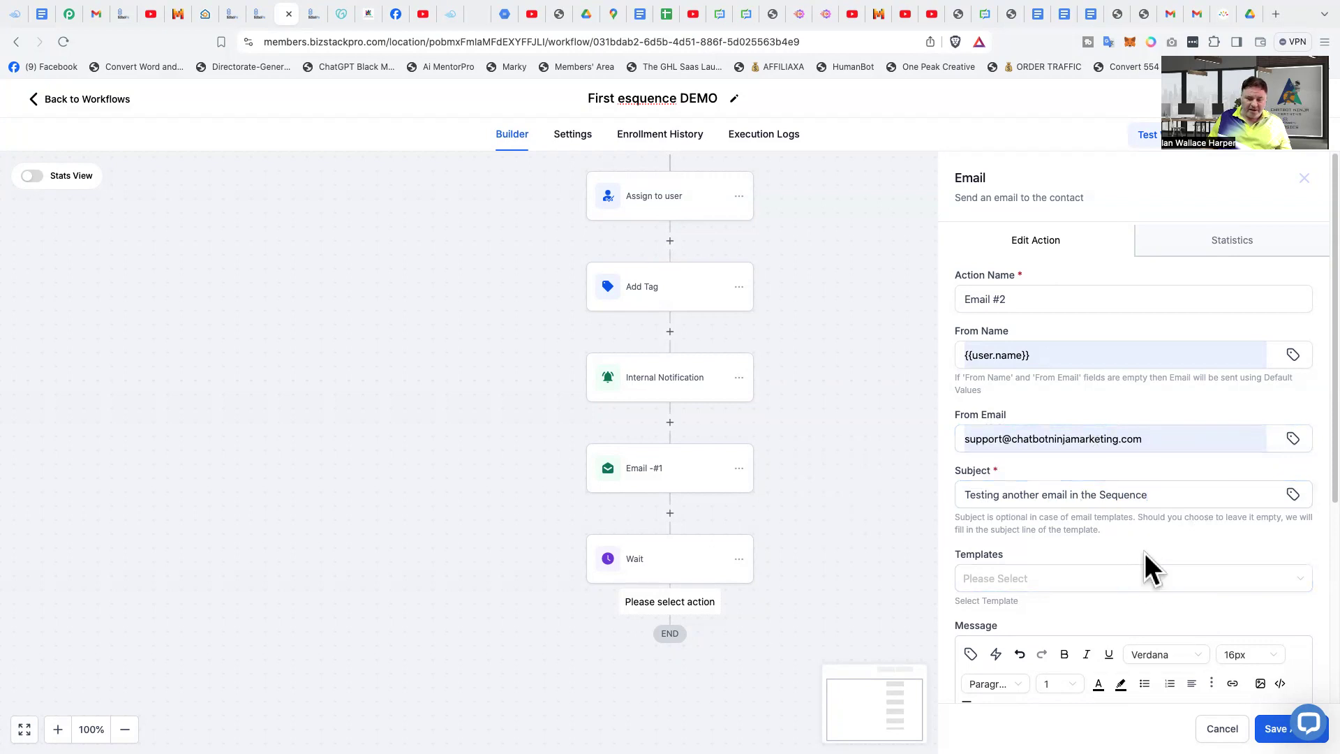
- Write the message "Hi I am testing again, did you get my first email." and save the second email action
scroll(1147, 553, "down", 3)
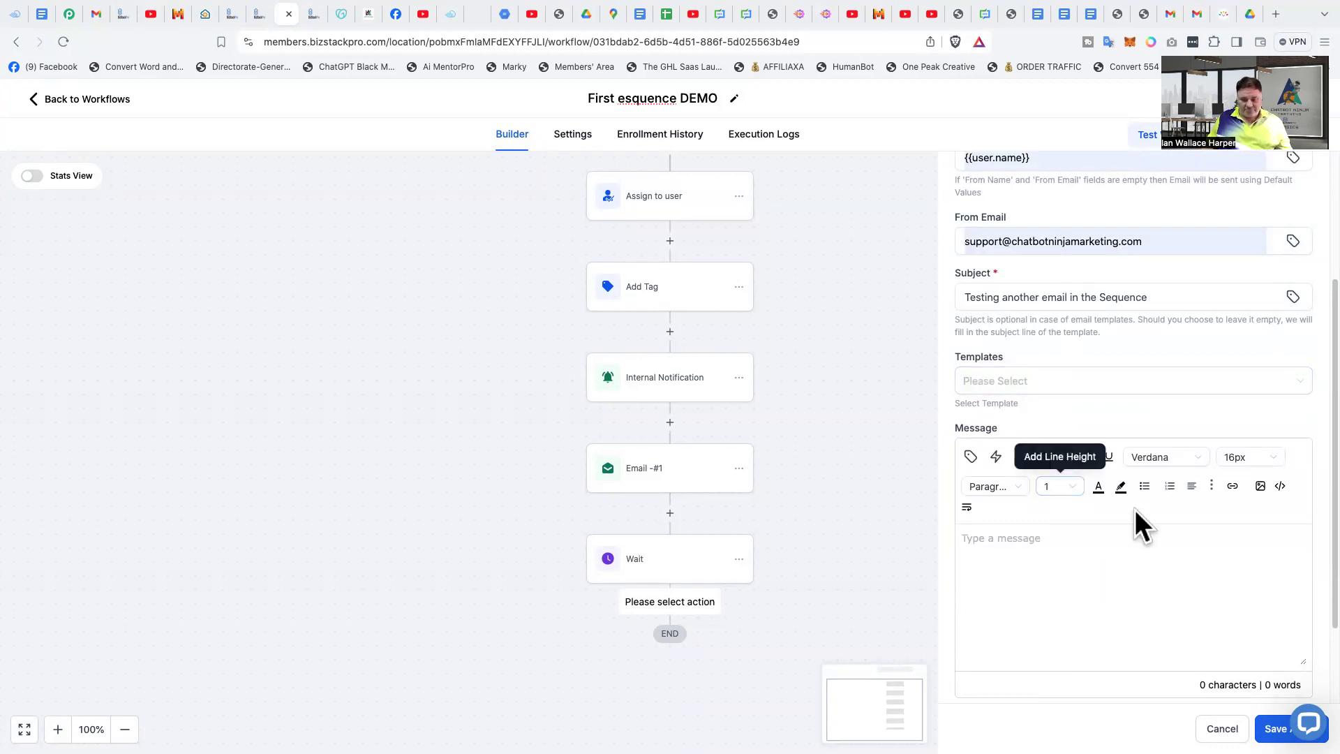
type("Hi")
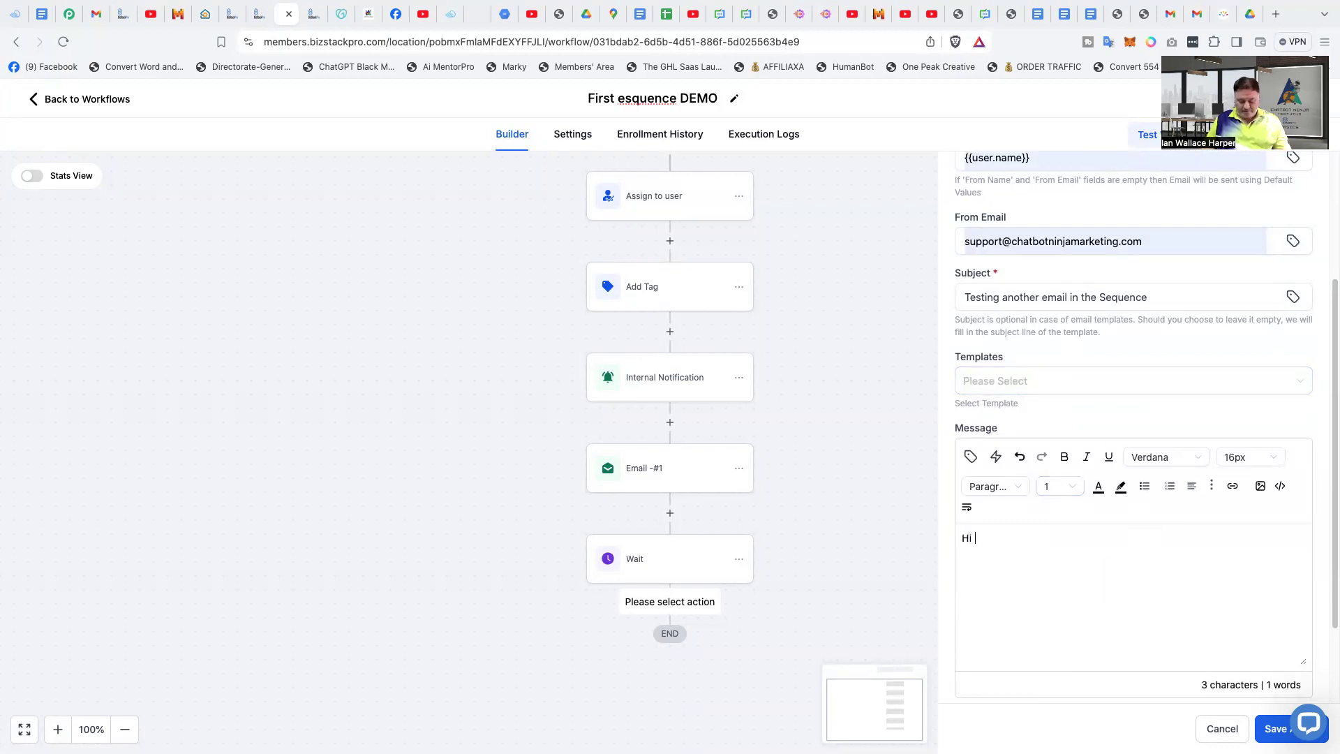
type(" I am ")
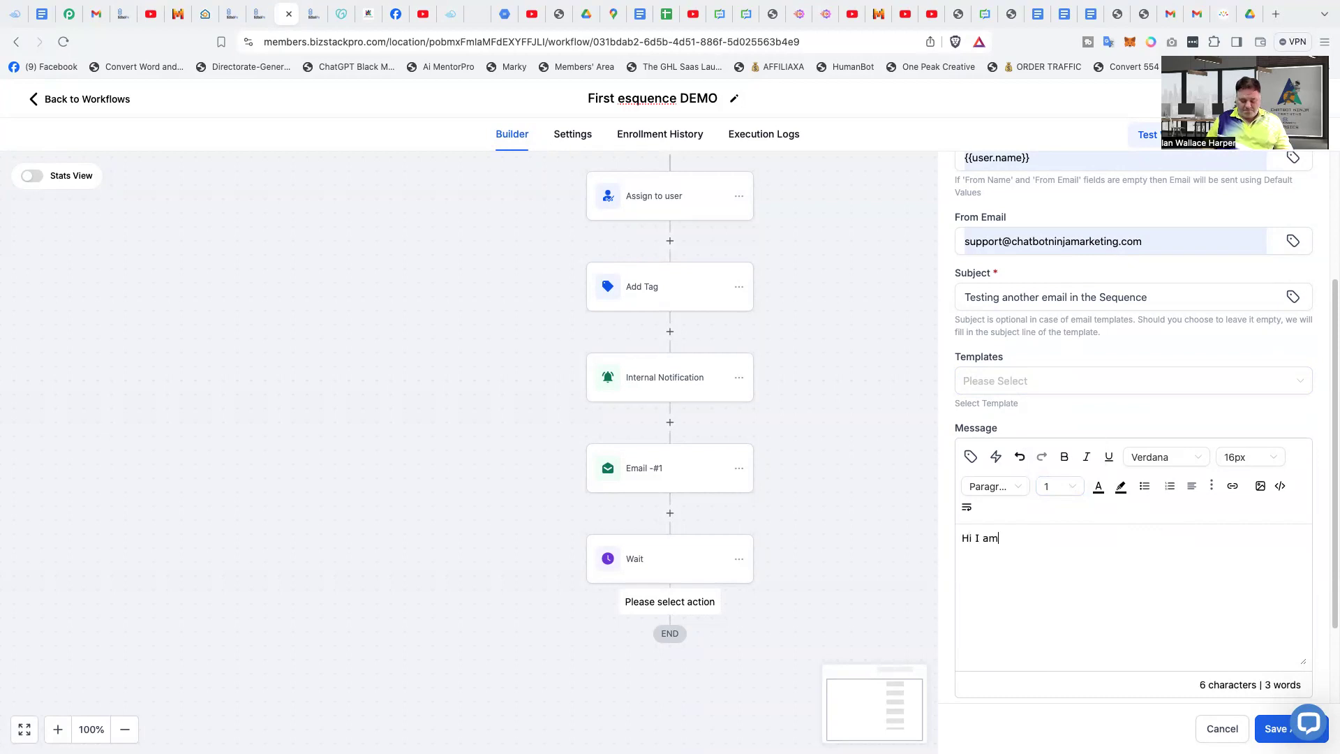
type("test")
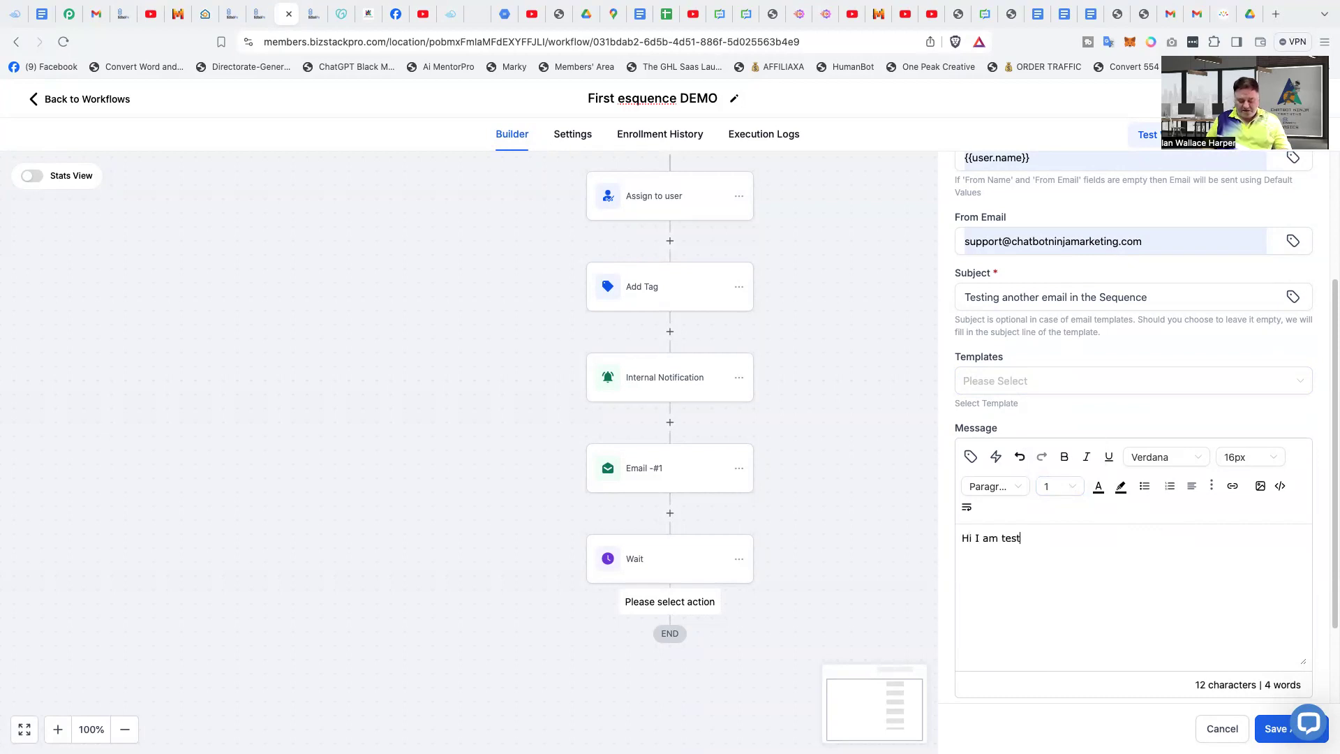
type("ing again")
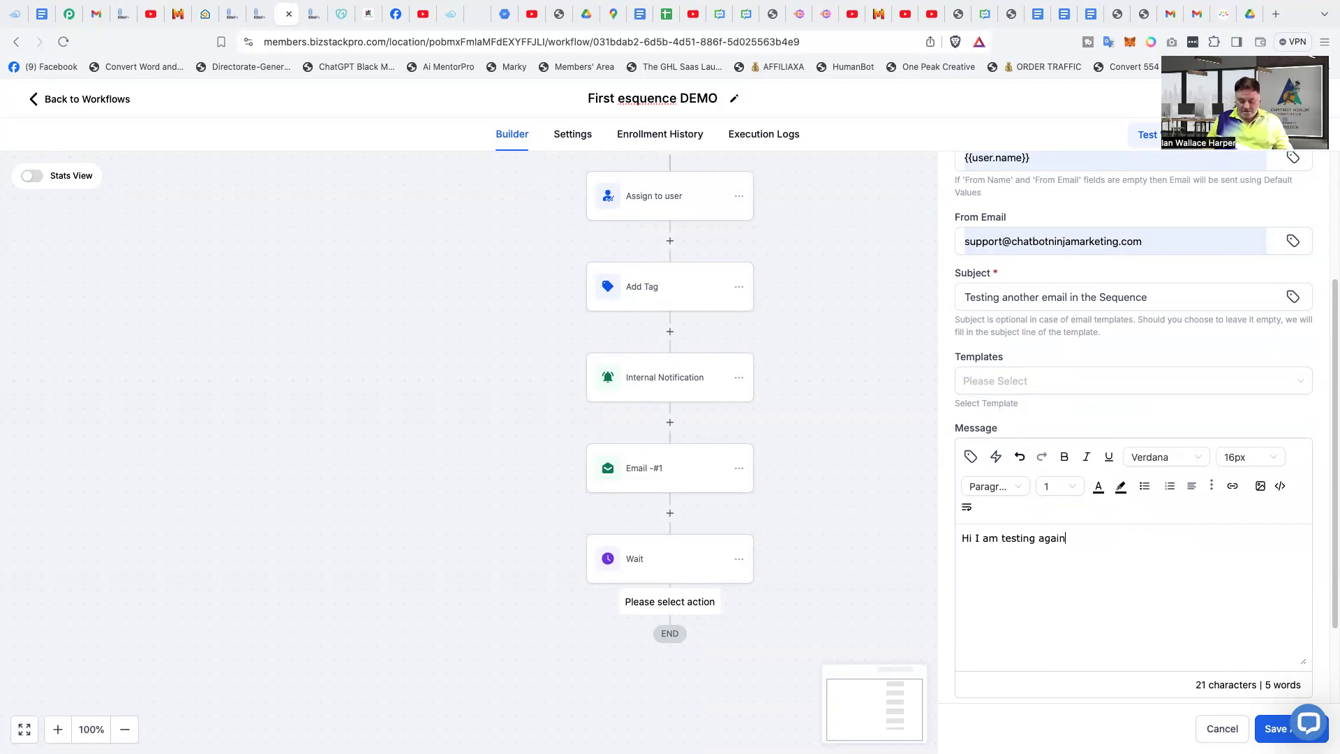
type(", did you get my first email")
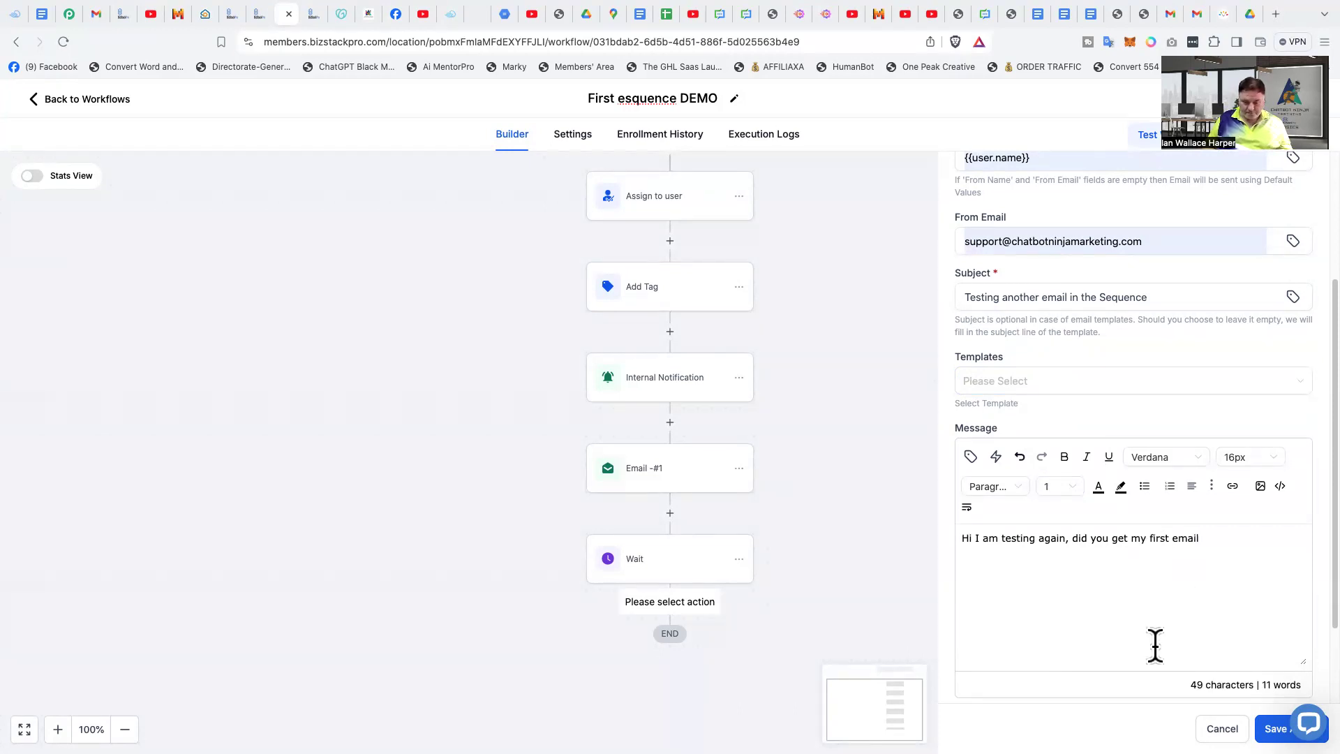
type(".")
scroll(1089, 607, "down", 2)
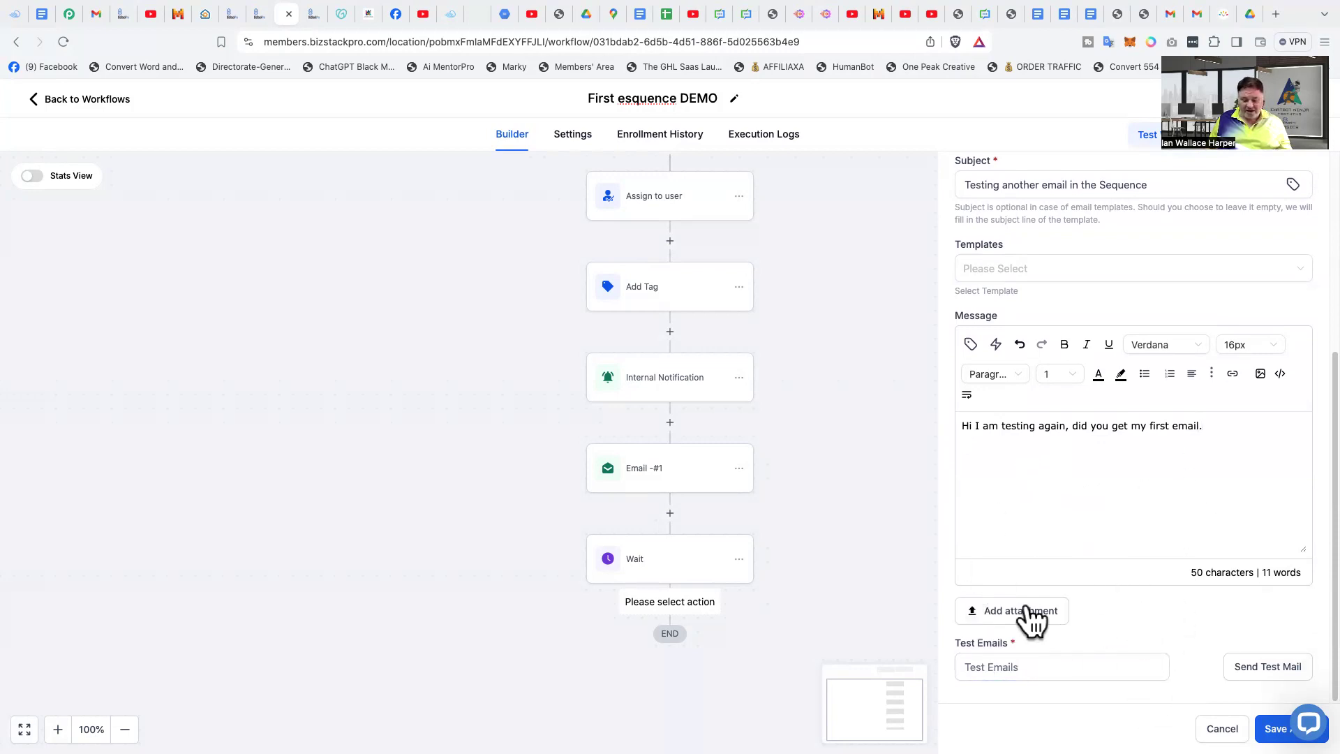
left_click(1275, 729)
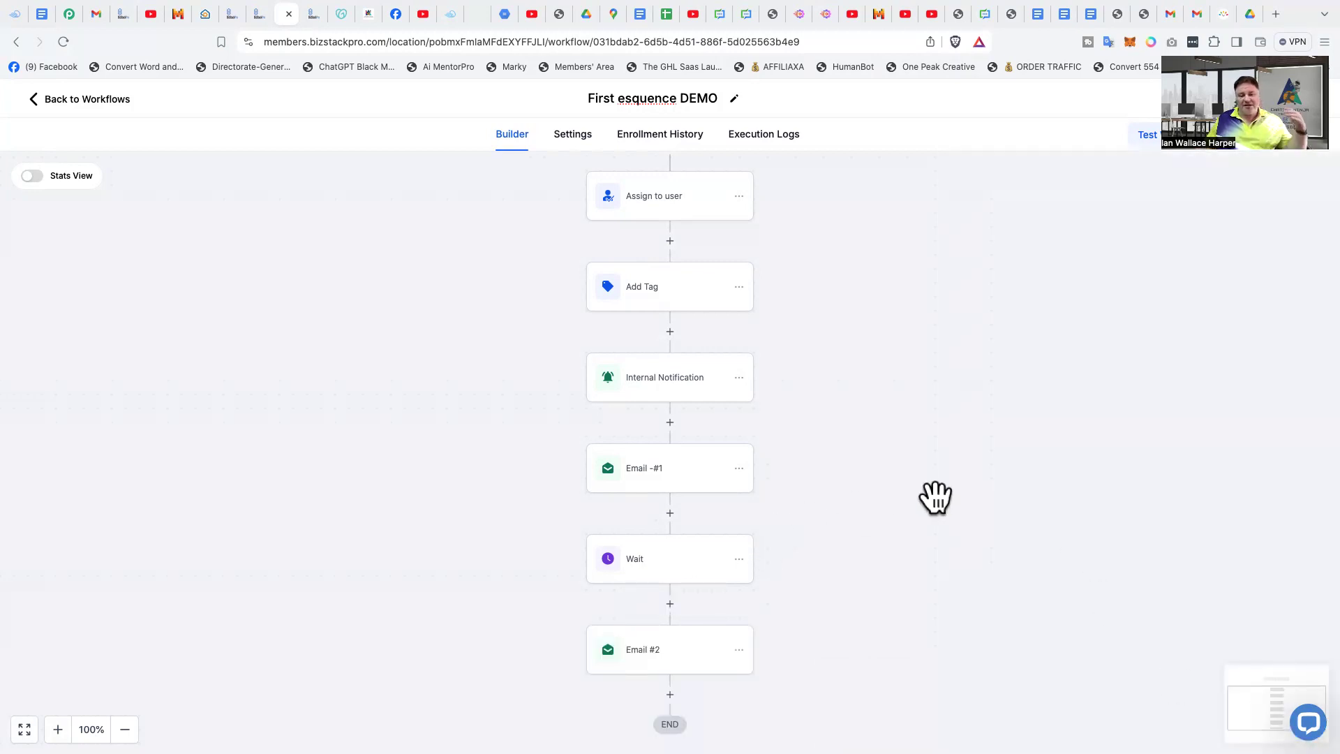
scroll(936, 497, "down", 2)
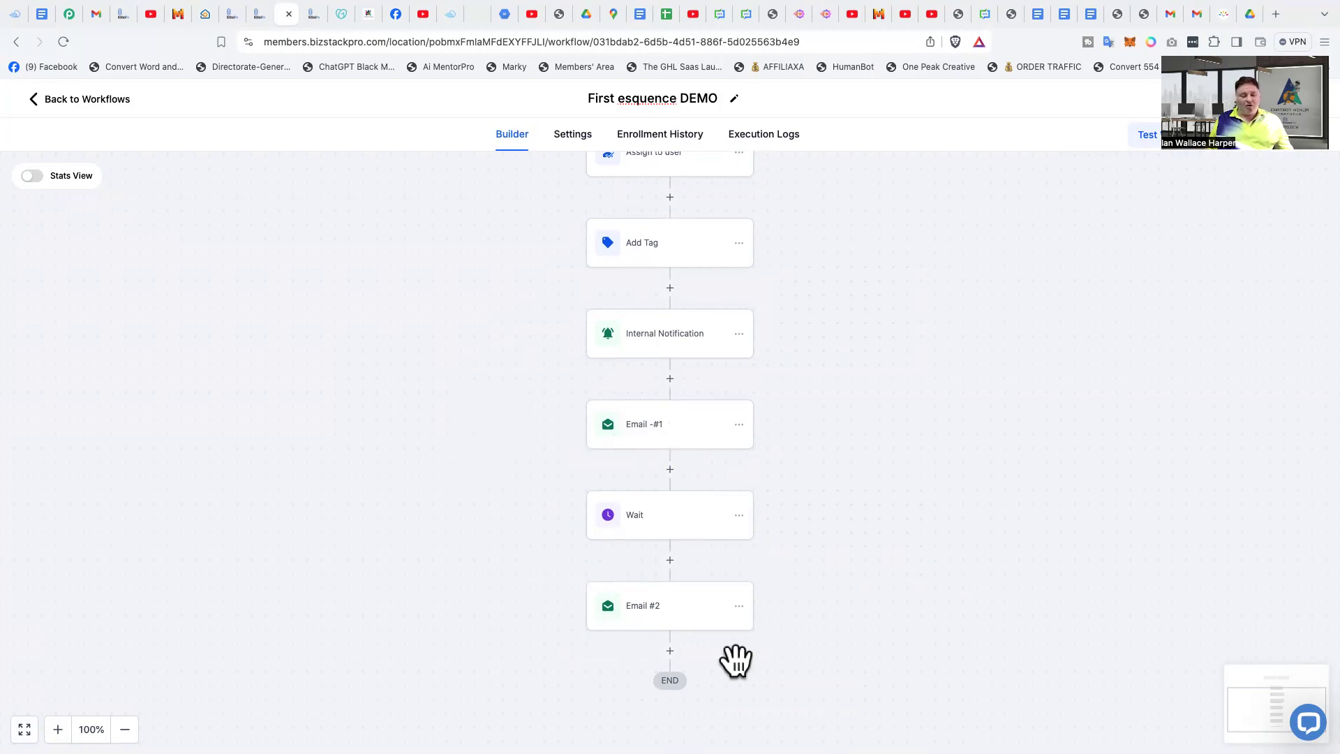
scroll(843, 664, "down", 3)
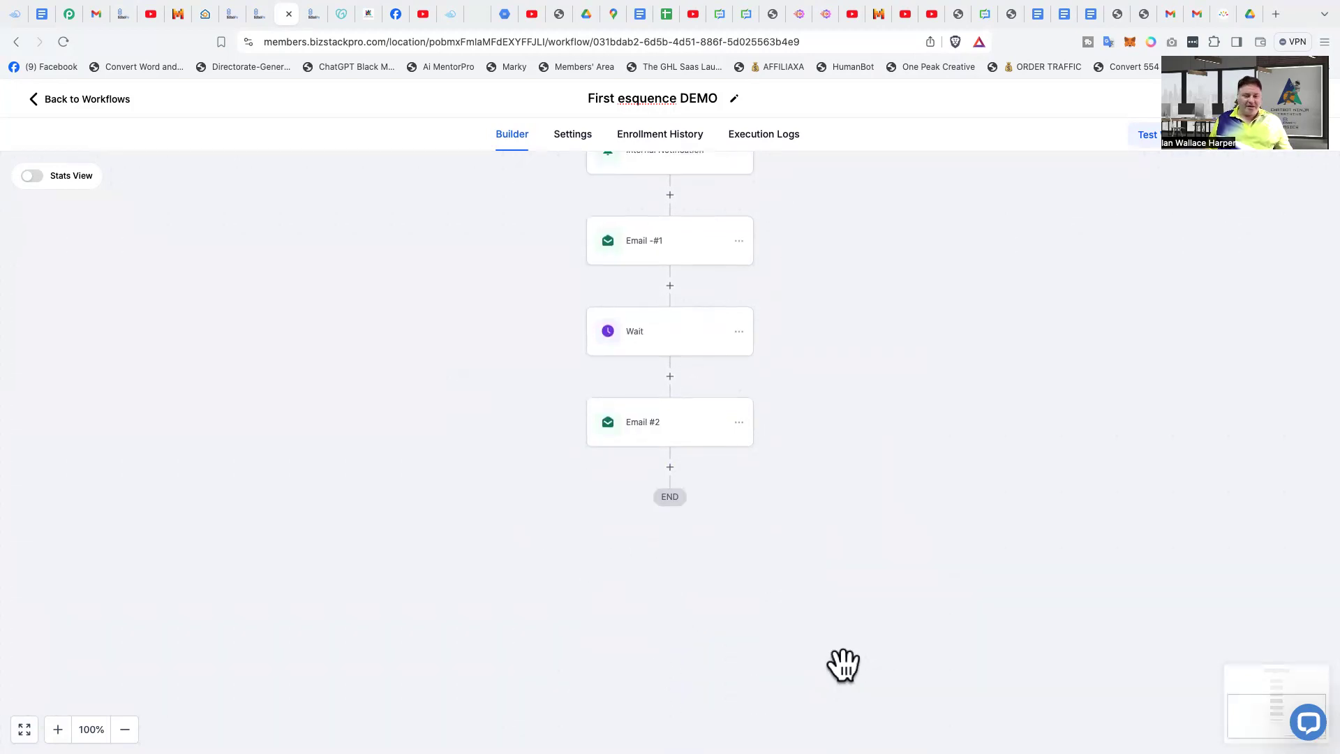
- Set the Wait action's time delay between the two emails to 3 minutes and save the action
scroll(860, 589, "down", 2)
scroll(861, 590, "up", 5)
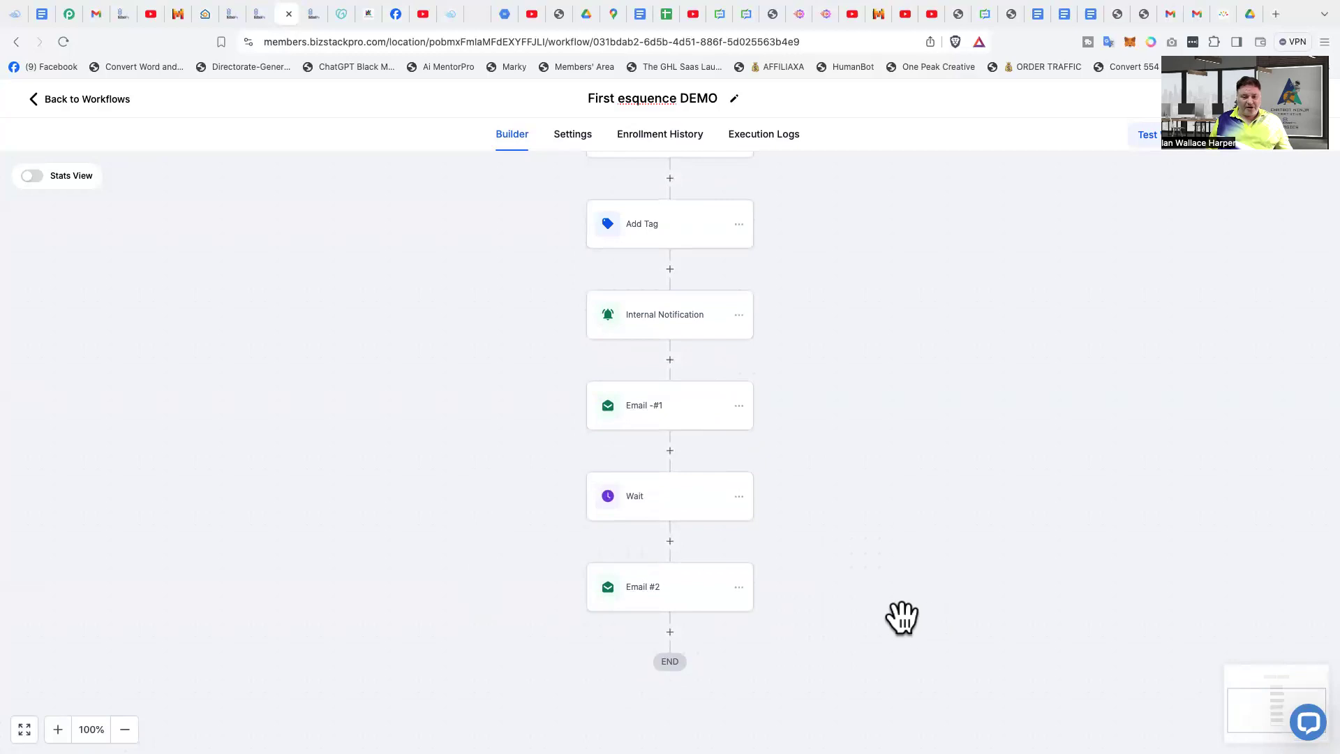
scroll(902, 617, "up", 2)
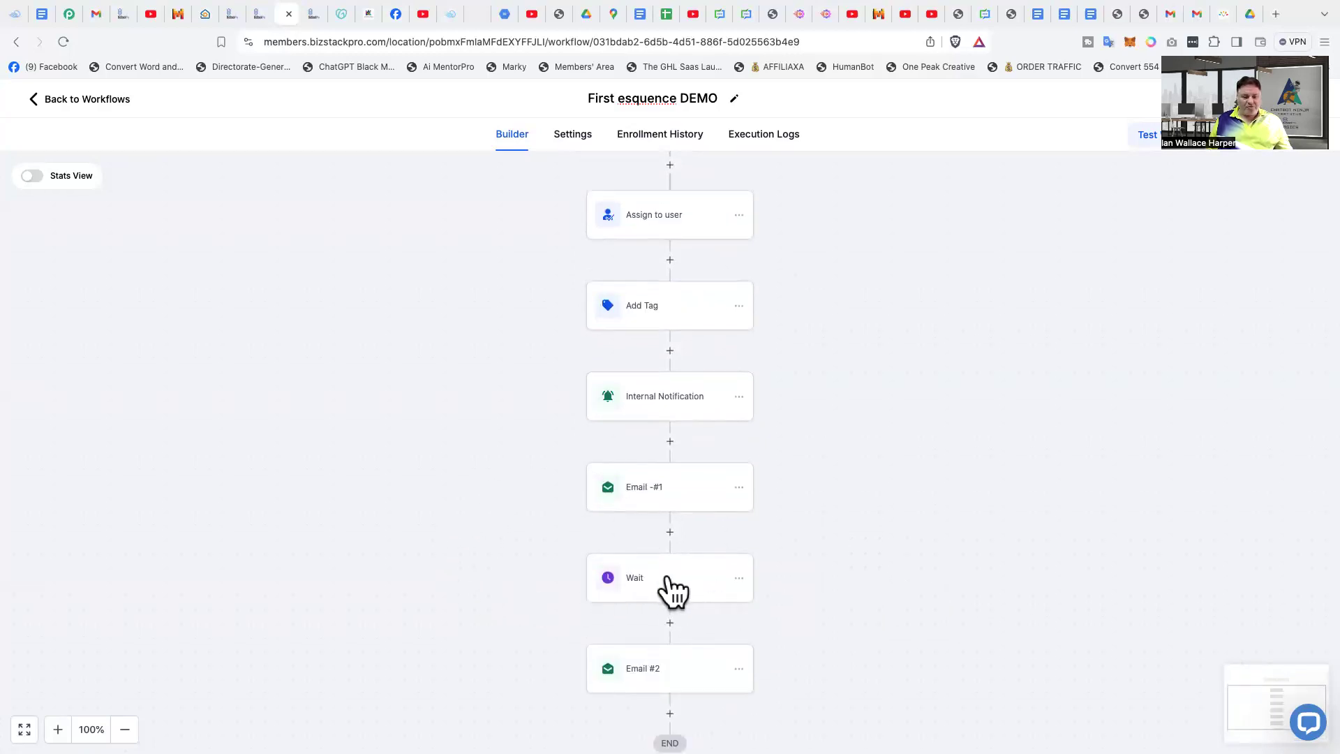
left_click(654, 594)
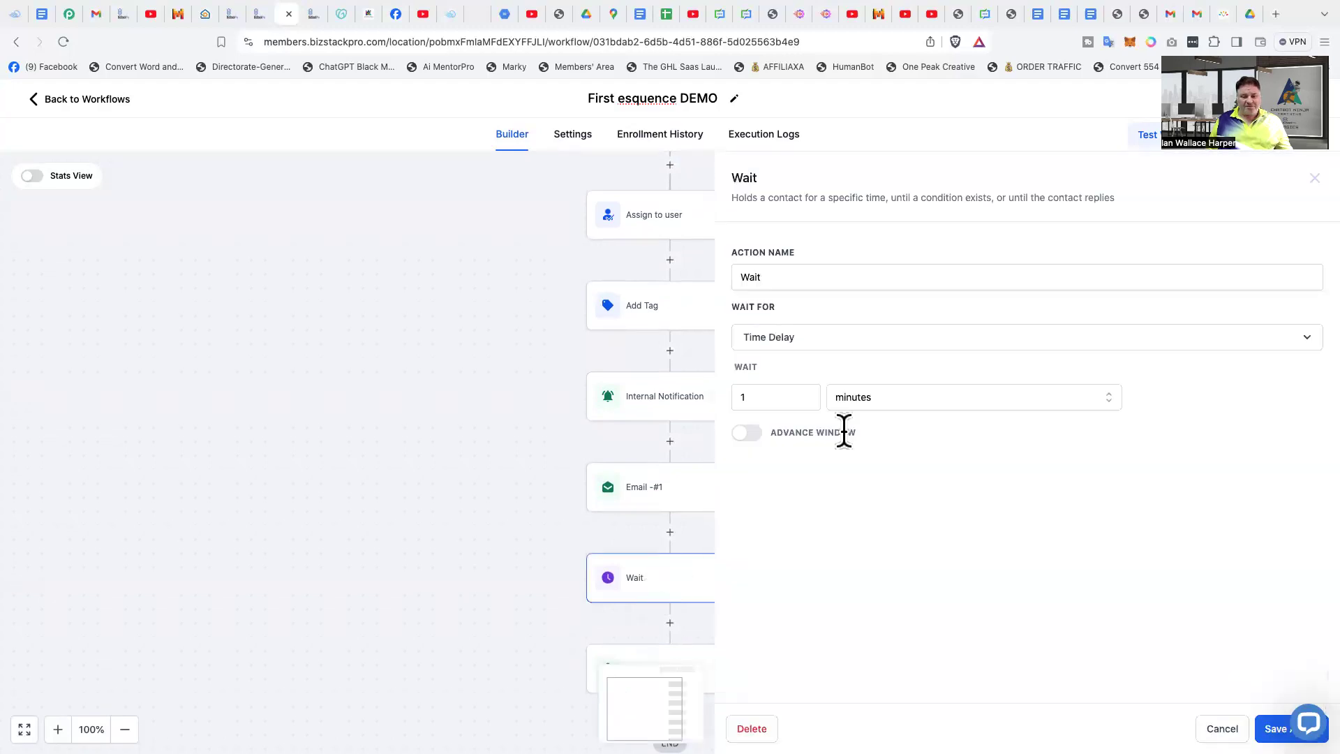
left_click(806, 393)
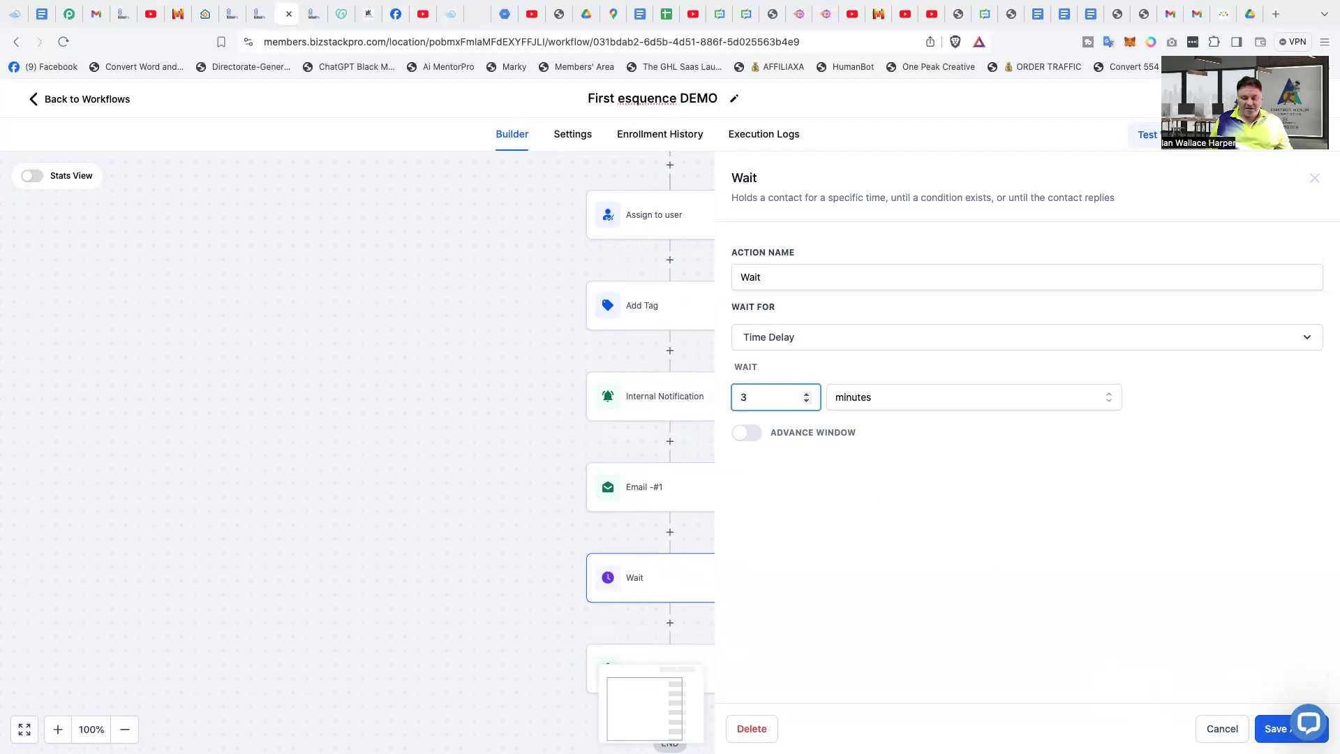
left_click(1275, 728)
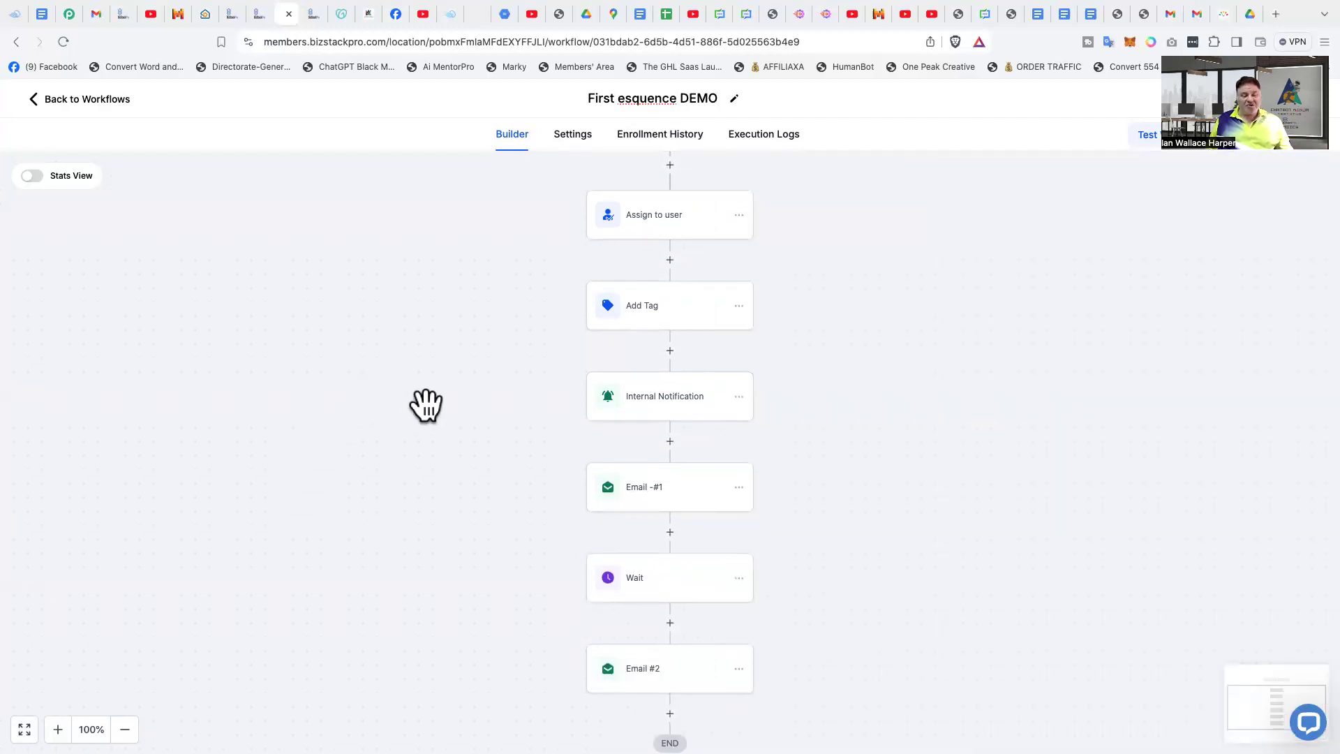
- Review the workflow sequence from the Form Submitted trigger through the final email action
scroll(433, 406, "down", 1)
scroll(447, 409, "down", 1)
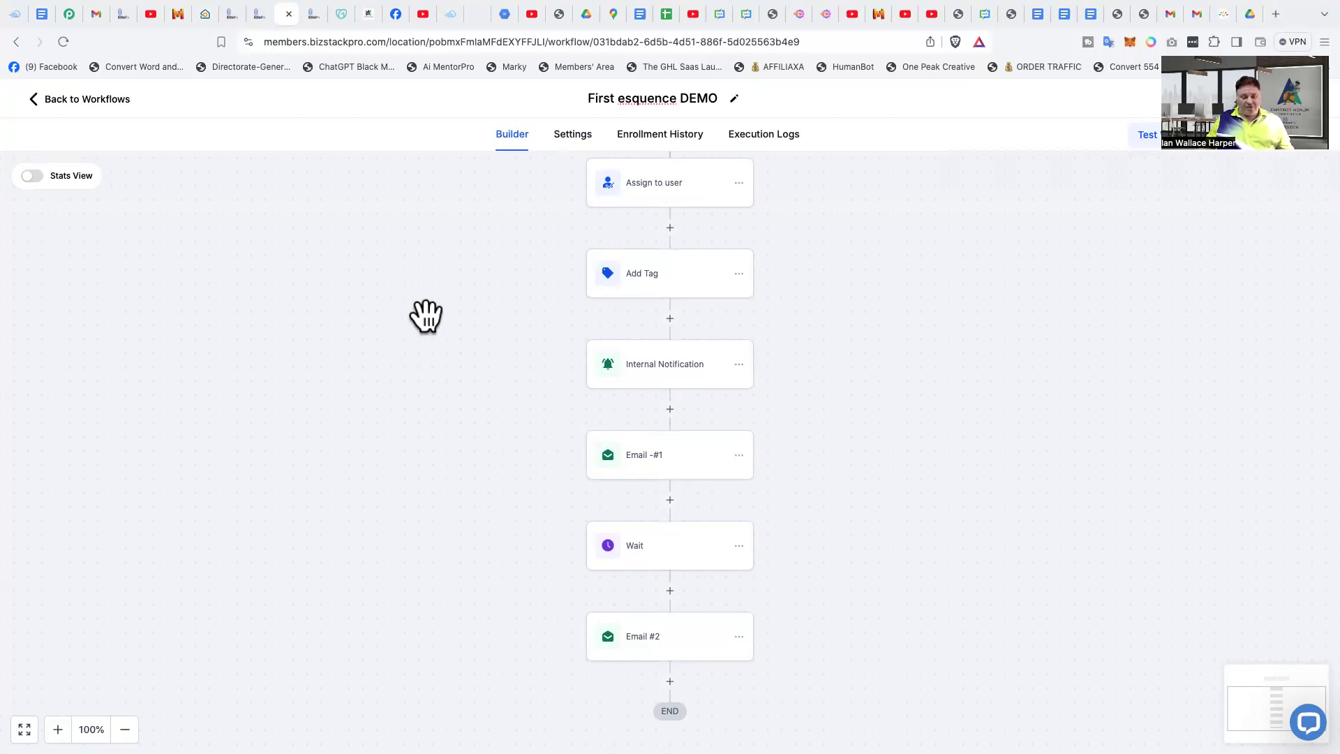
scroll(426, 318, "down", 1)
scroll(426, 320, "up", 5)
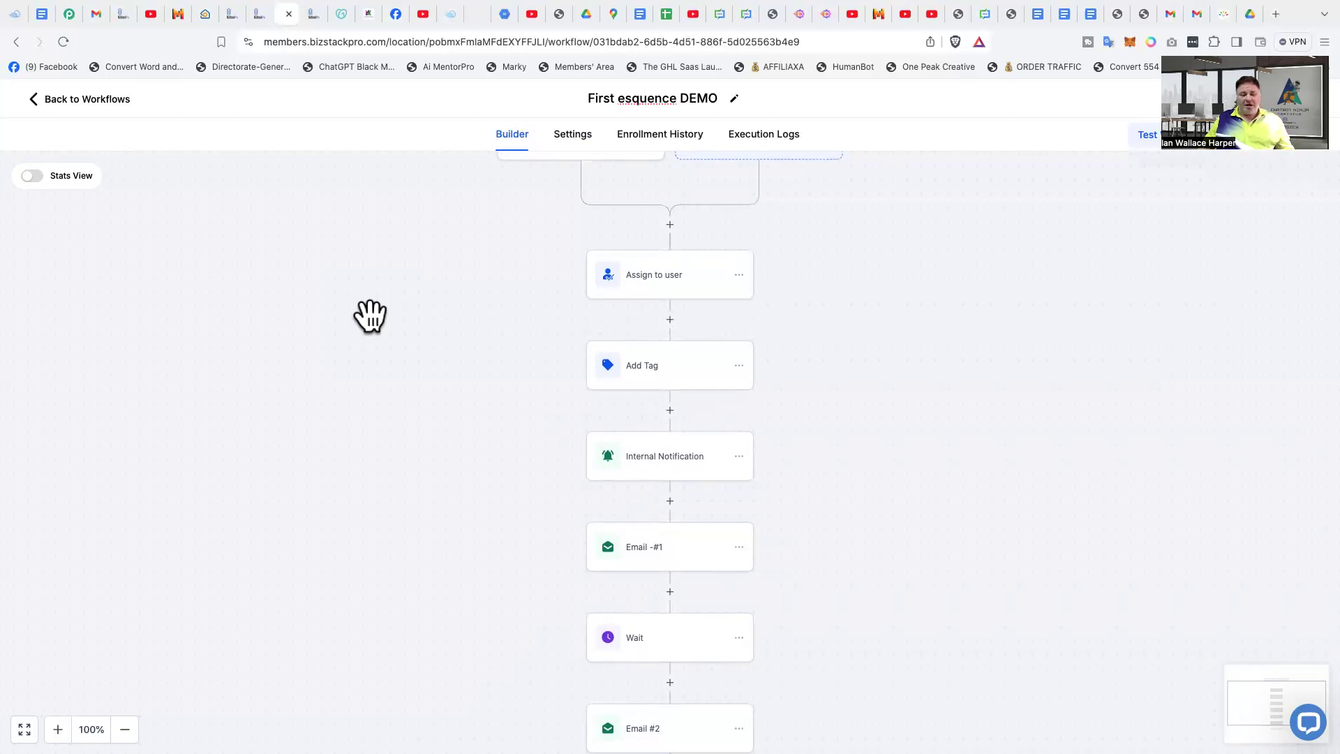
scroll(386, 372, "down", 1)
scroll(386, 371, "down", 5)
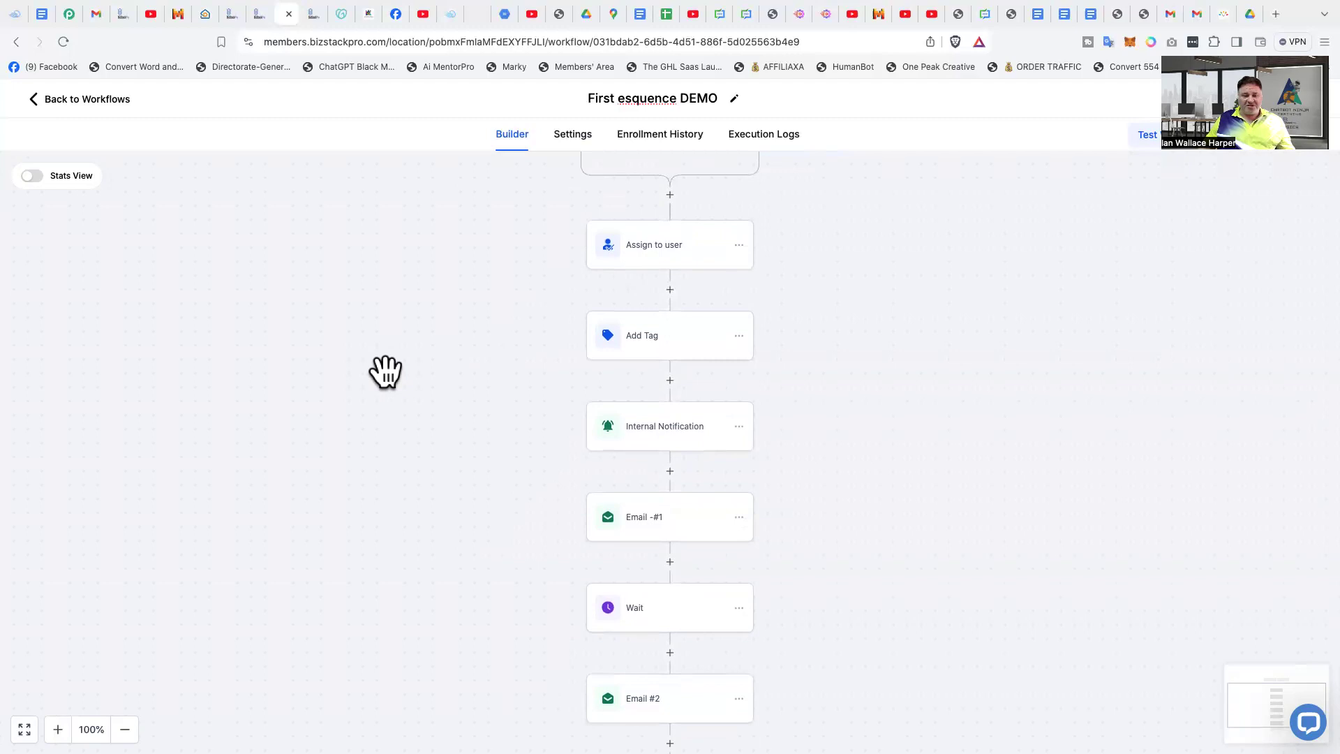
scroll(394, 372, "up", 8)
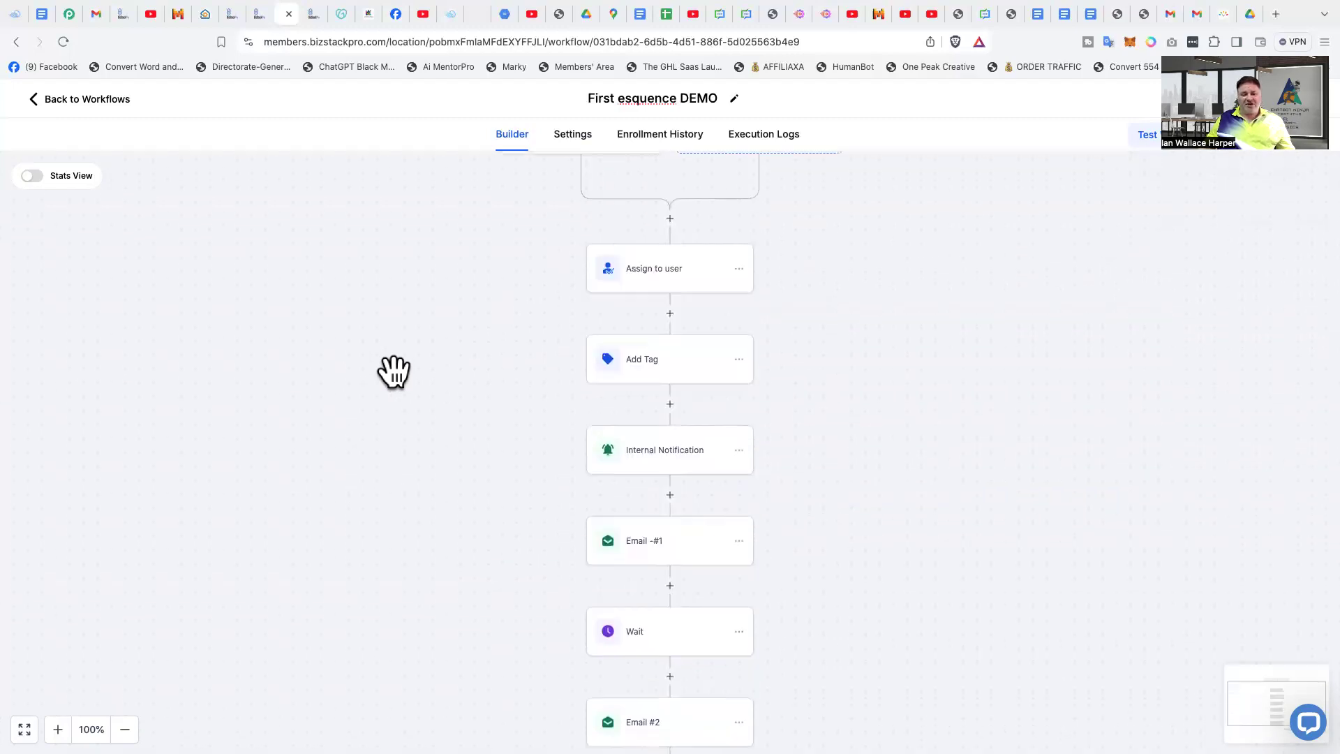
scroll(394, 372, "down", 2)
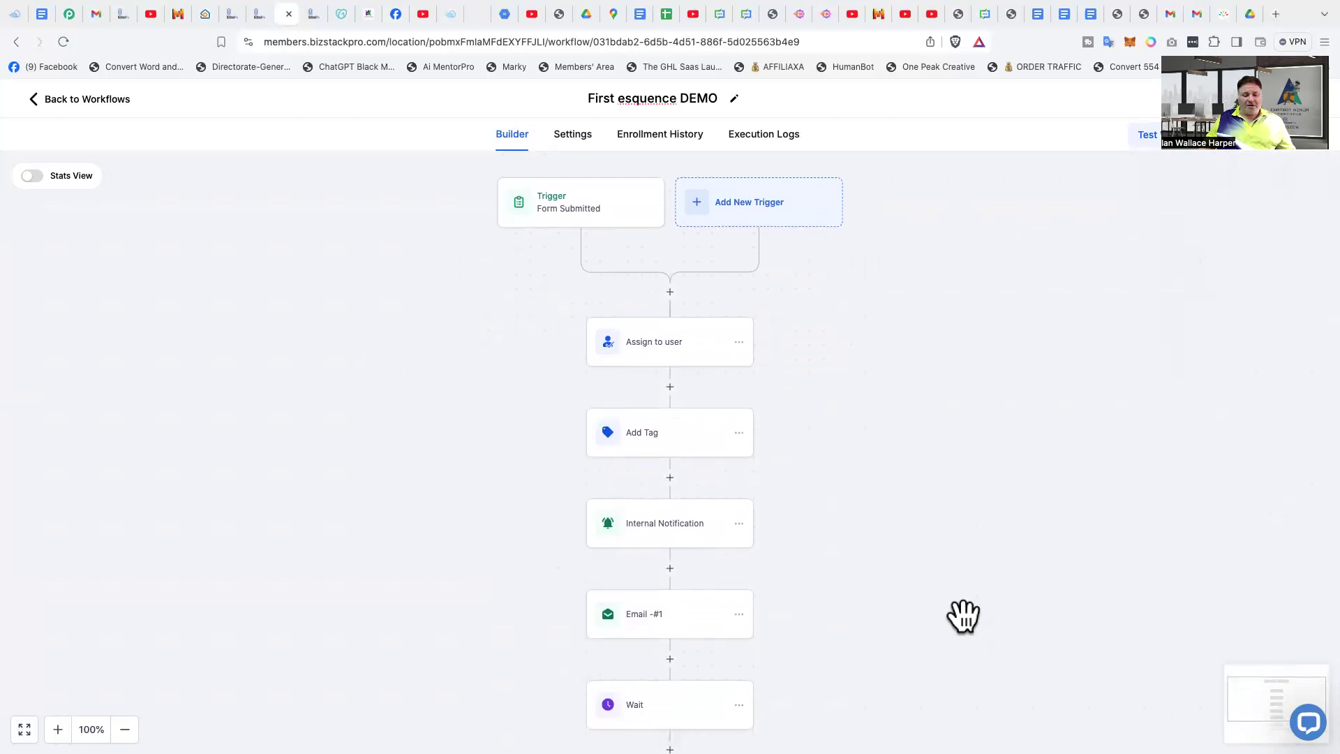
scroll(934, 577, "down", 5)
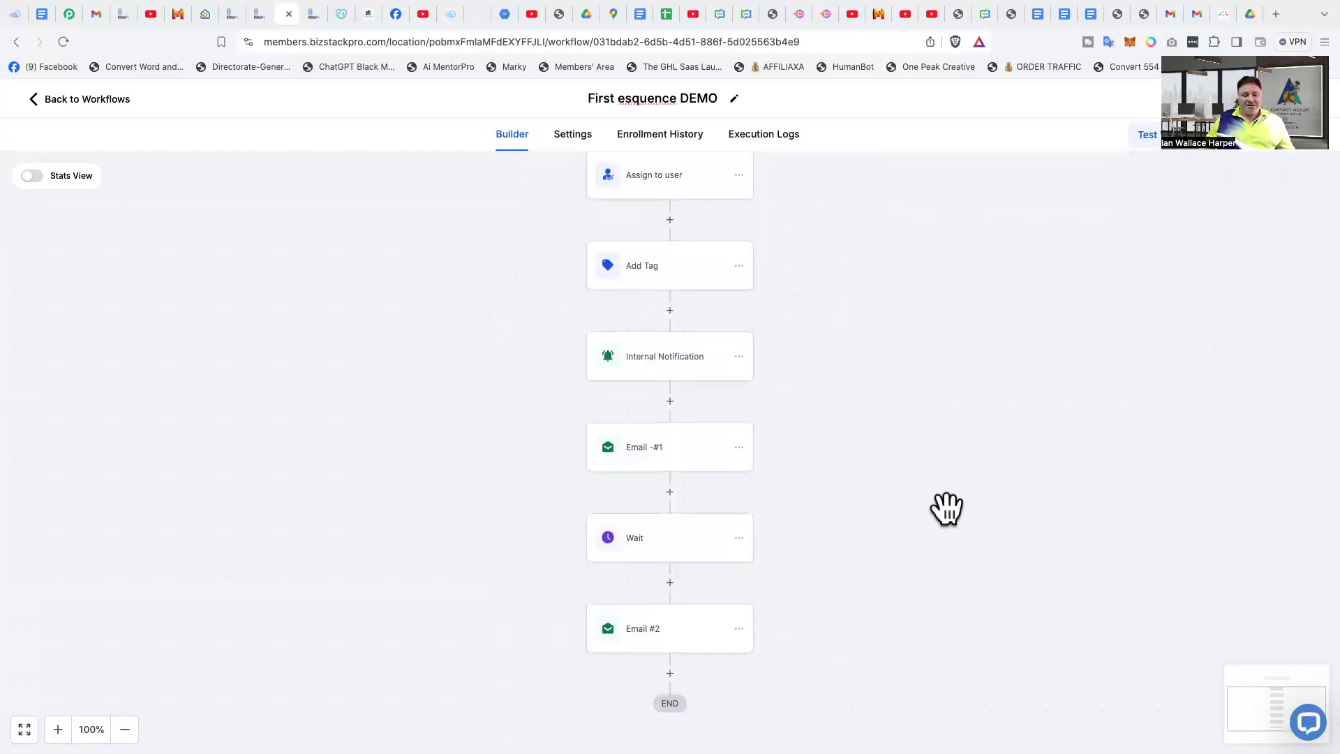
scroll(947, 508, "up", 2)
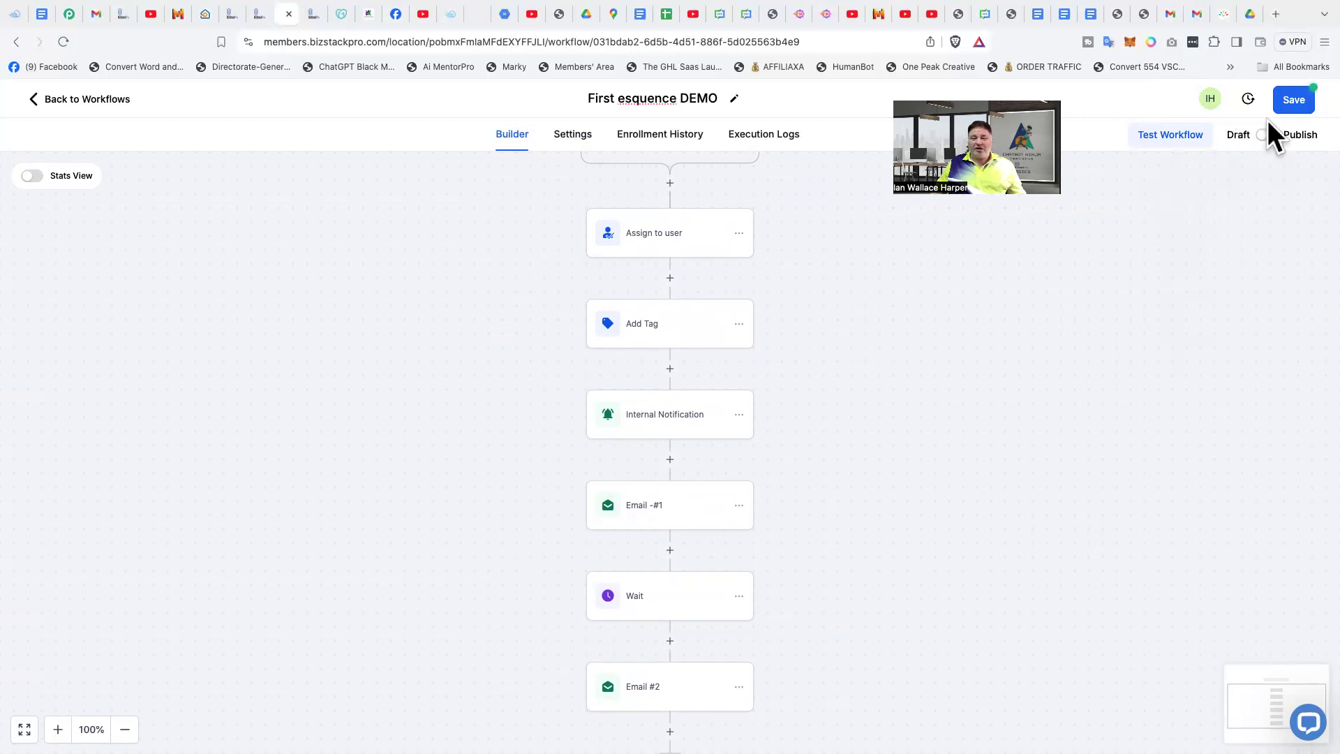
- Save the workflow, switch it from Draft to Publish and save it again
left_click(1292, 101)
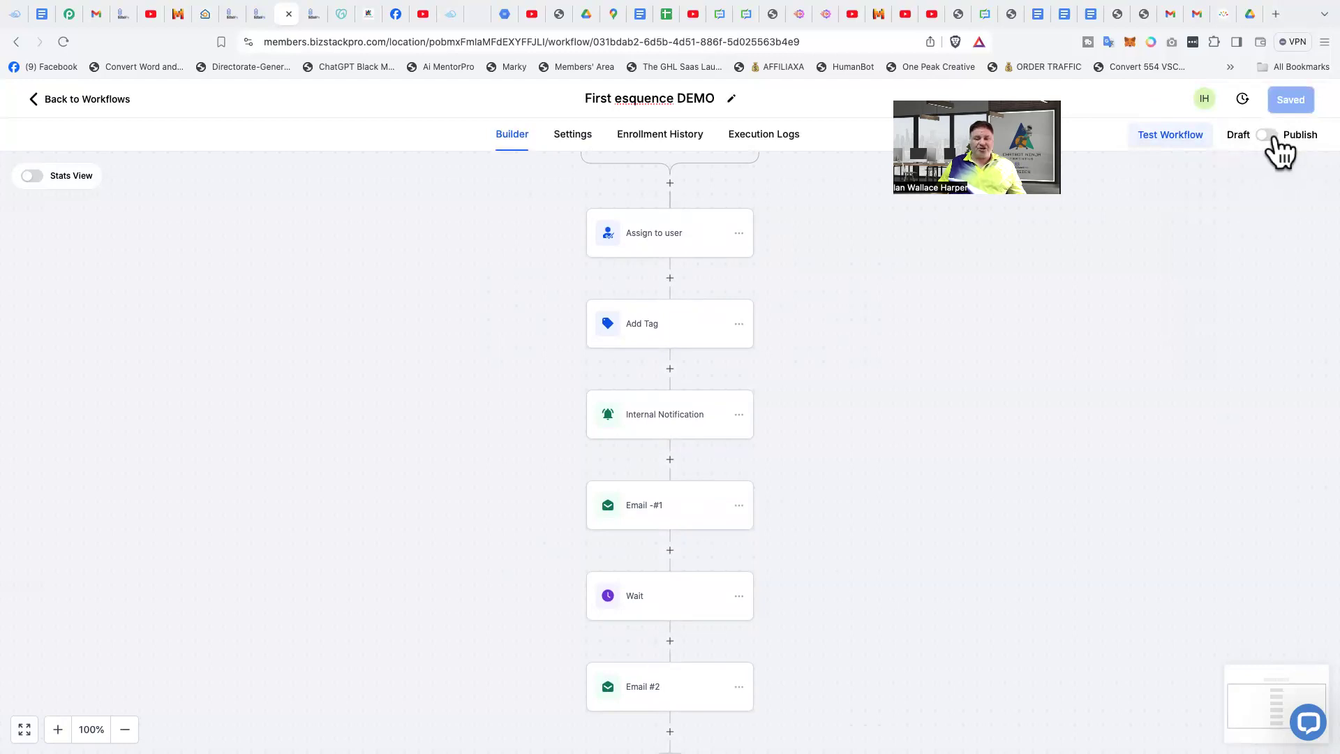
left_click(1270, 136)
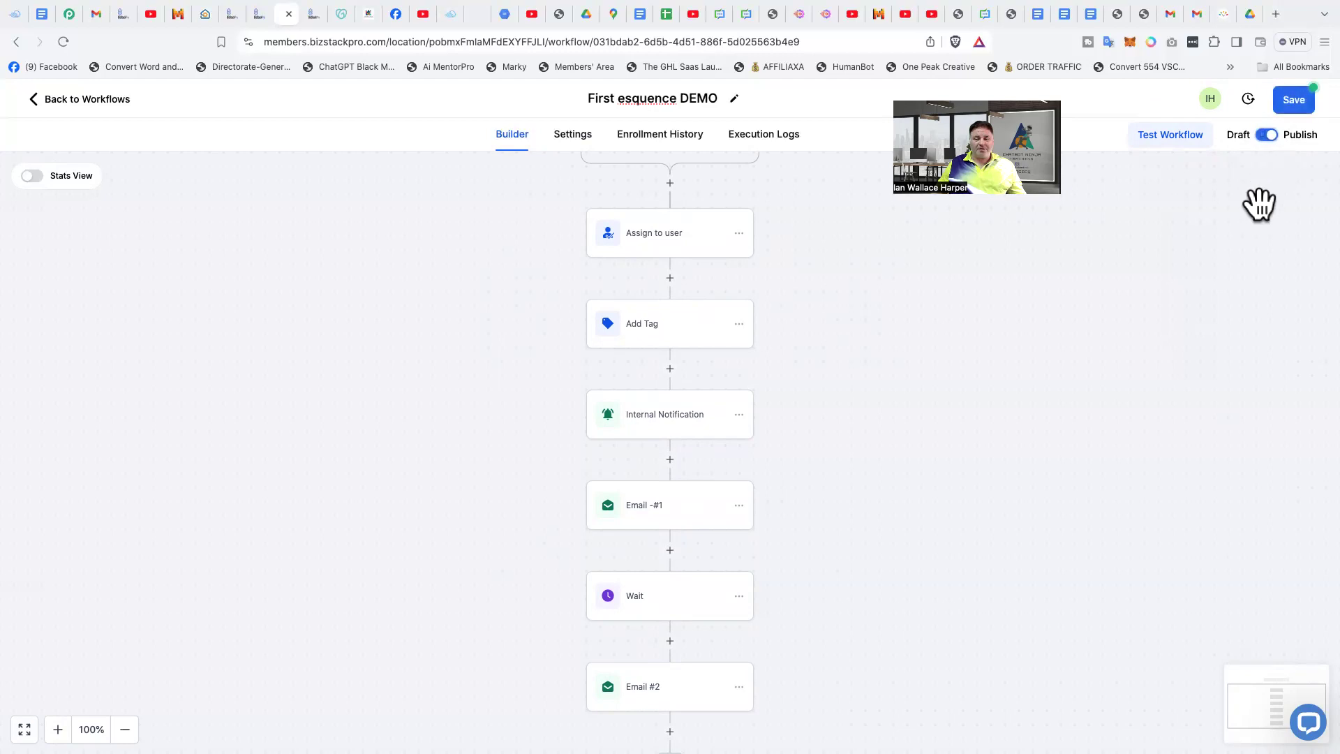
left_click(1296, 100)
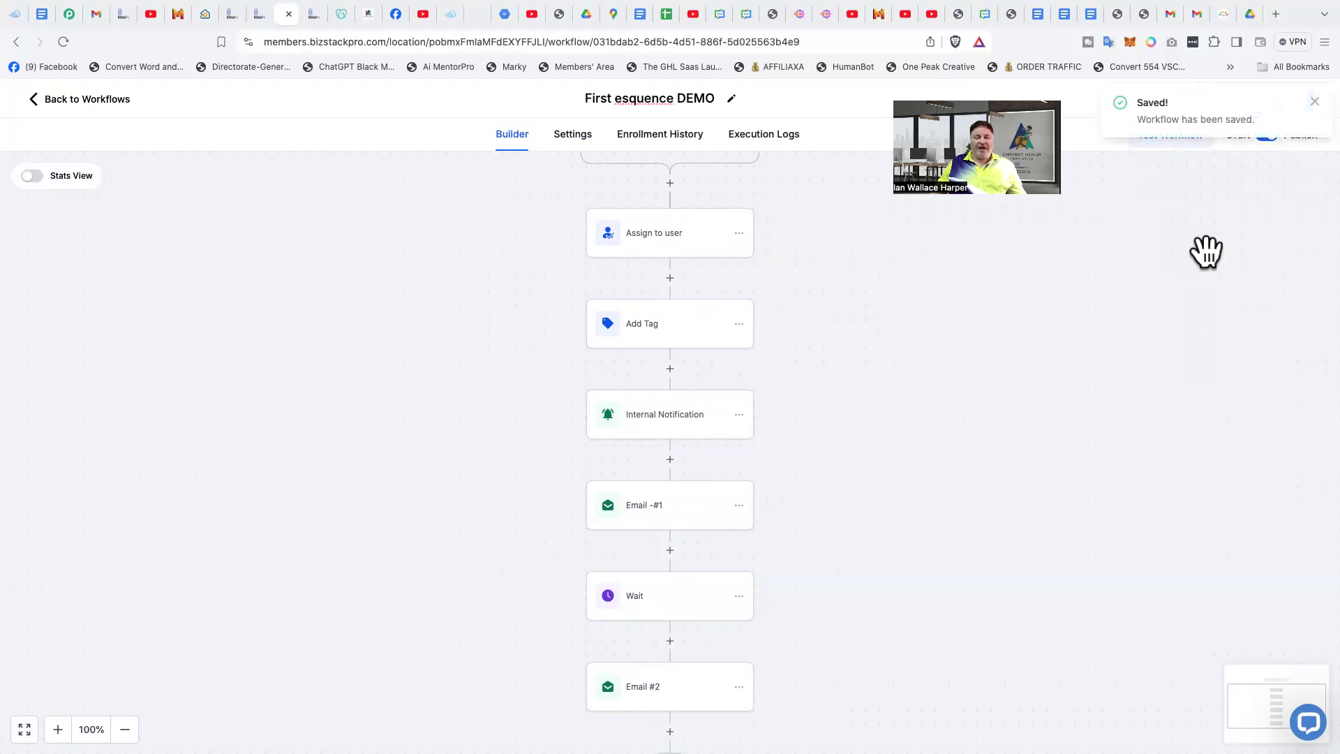
left_click(1311, 103)
scroll(1059, 358, "up", 1)
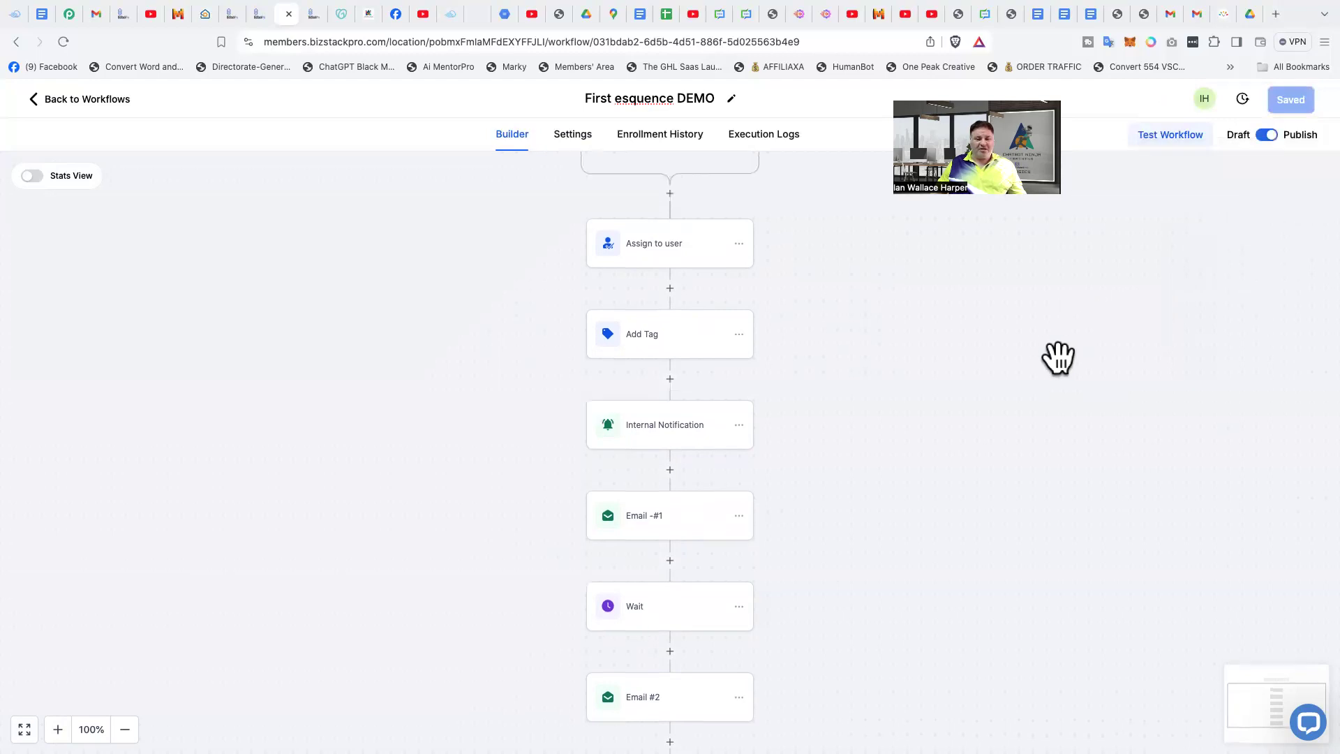
scroll(1090, 355, "up", 5)
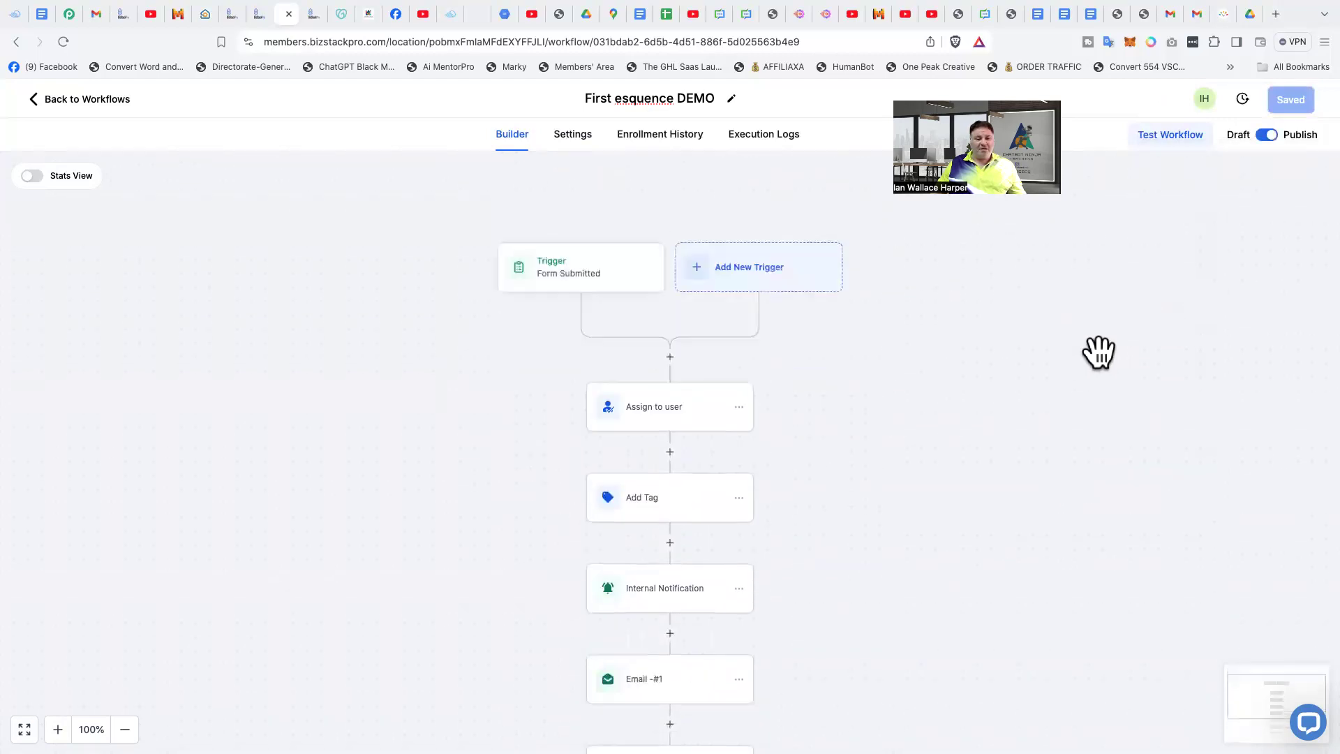
scroll(1099, 352, "down", 2)
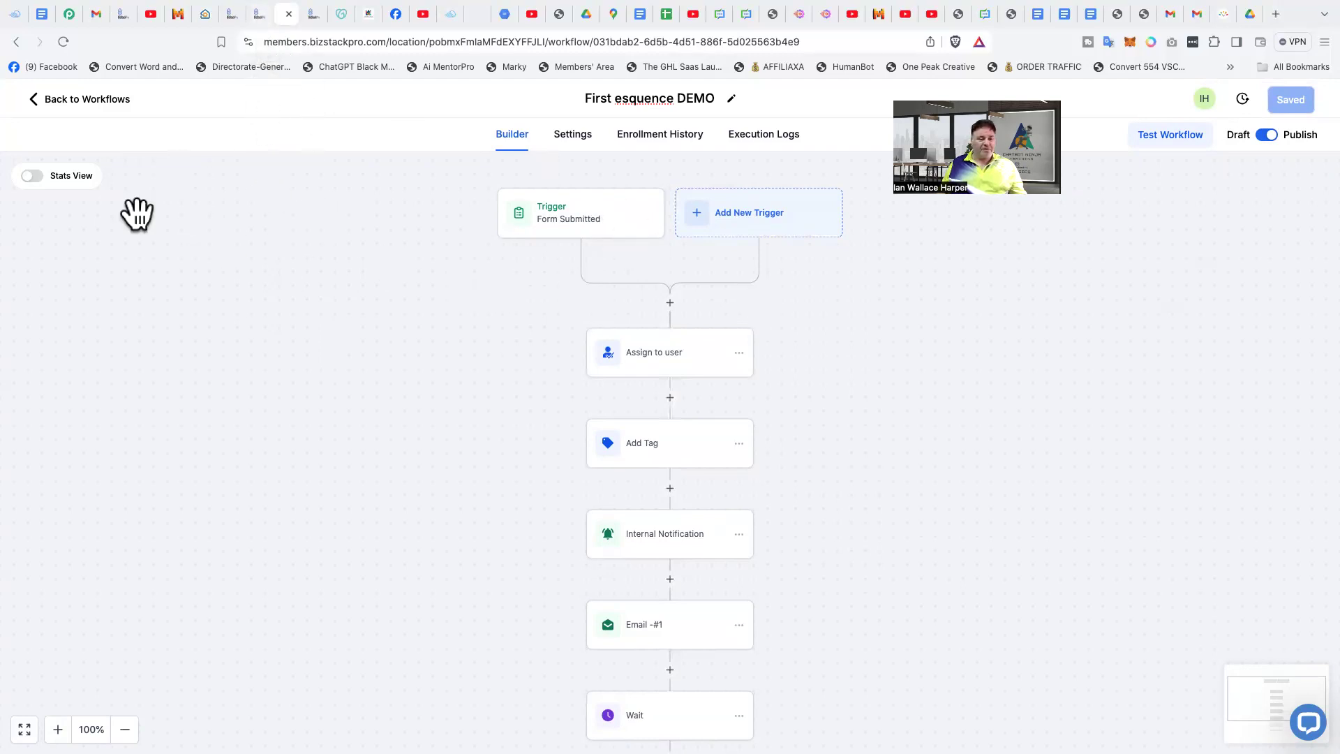
- Switch to the browser page with the account settings, leave the settings and open the form builder list under Sites
left_click(259, 14)
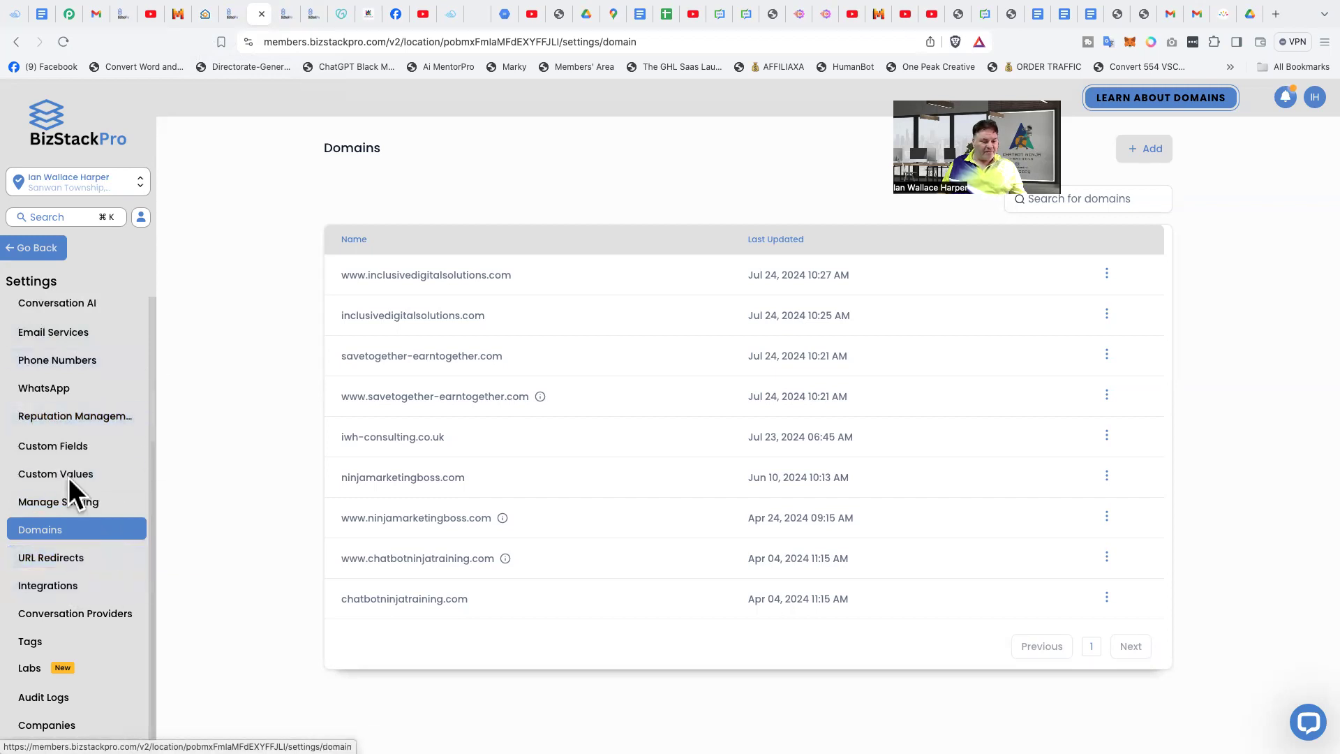
left_click(43, 254)
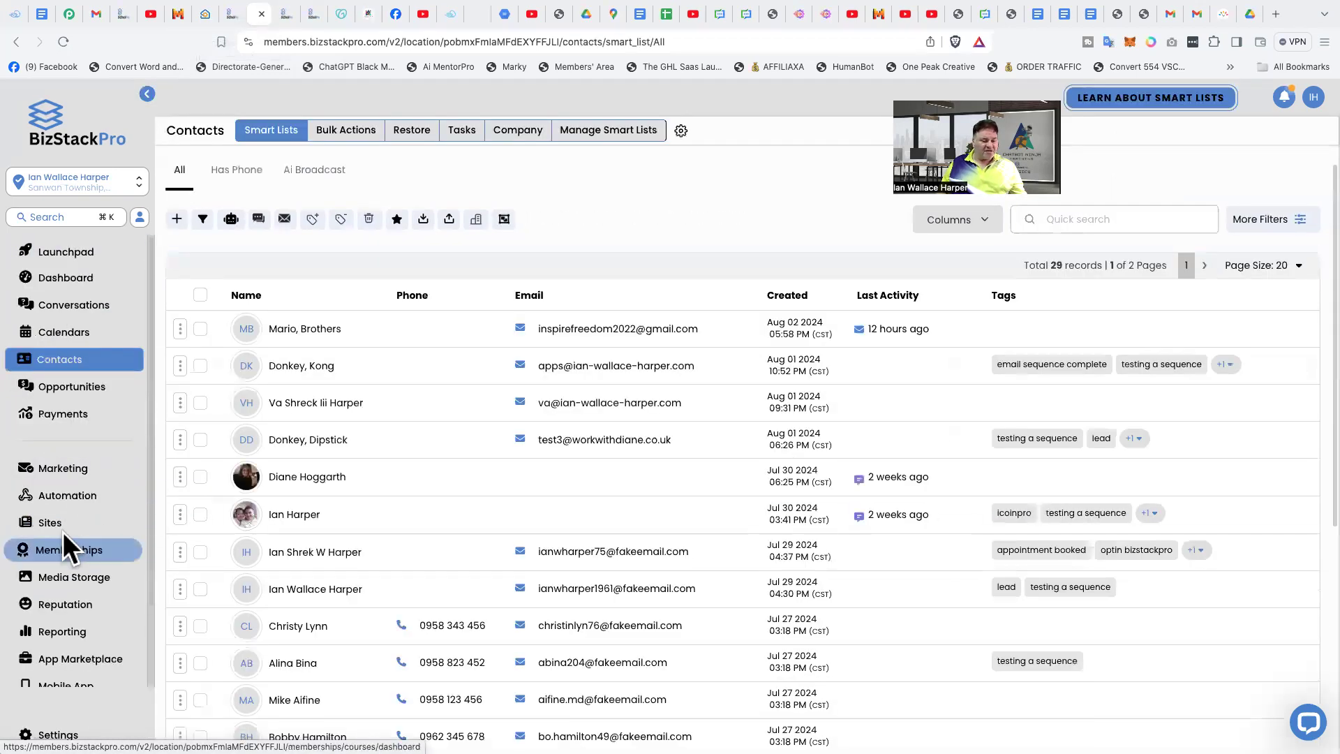
left_click(48, 528)
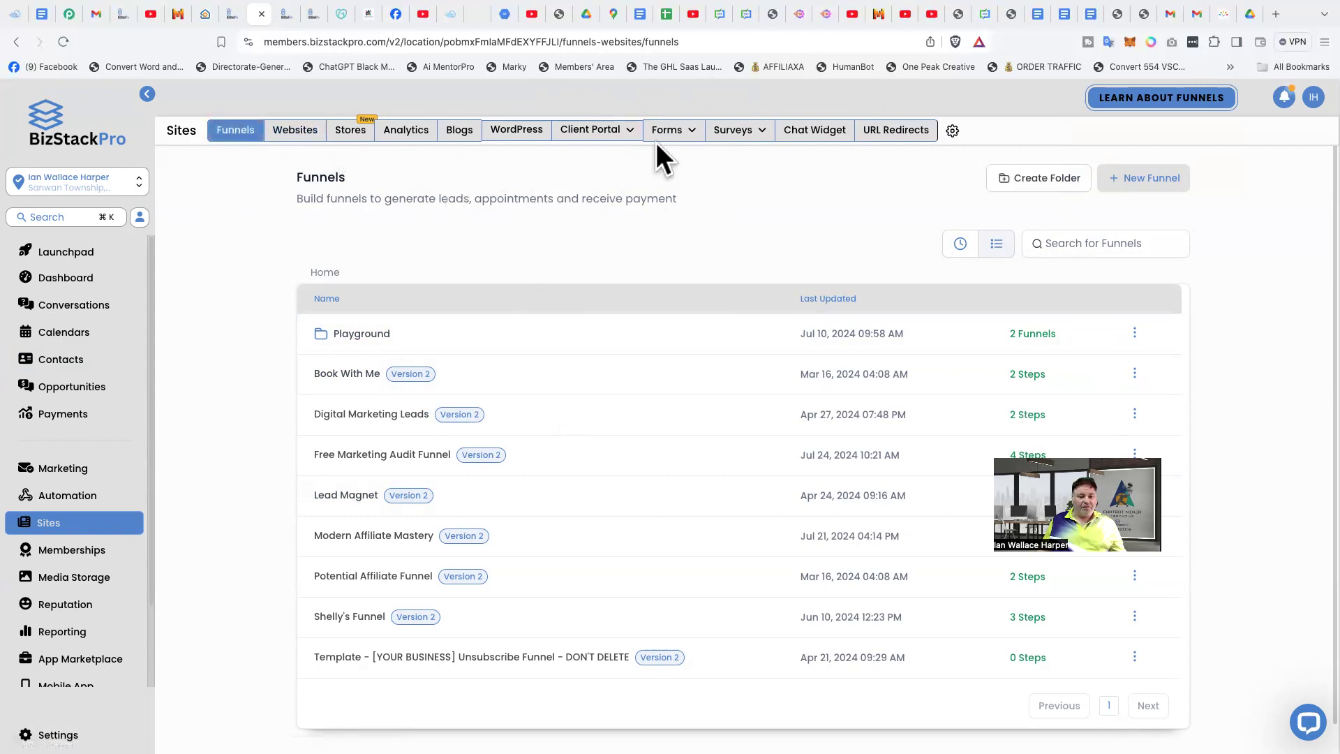
mouse_move(671, 127)
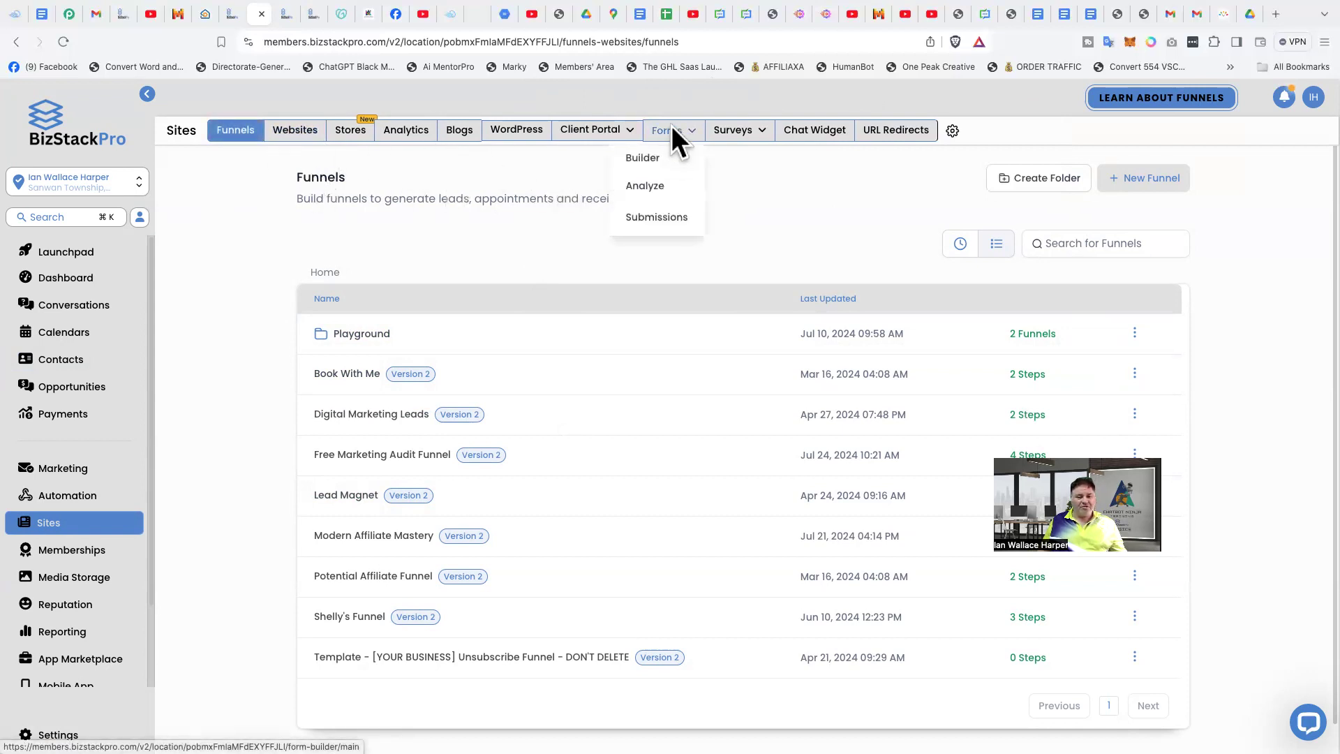
left_click(648, 155)
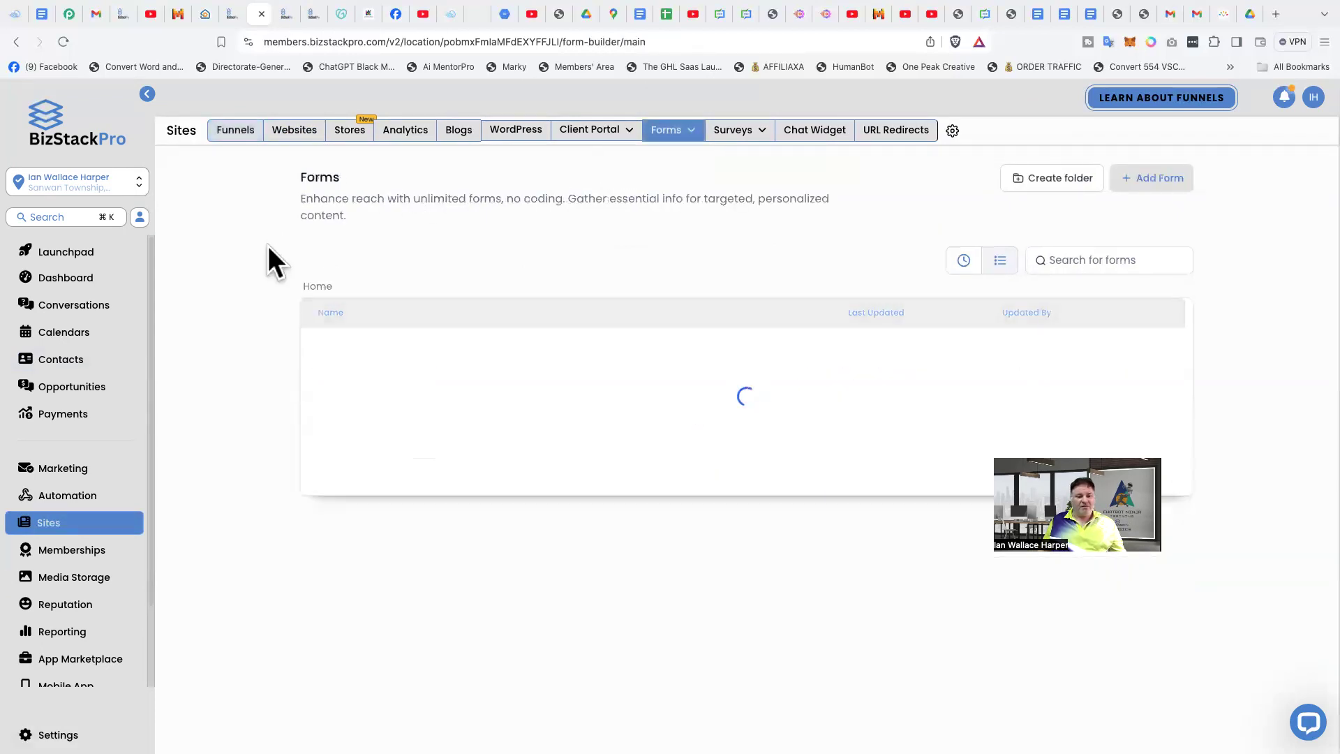
- Open a preview of the Basic Email Form
scroll(267, 310, "down", 2)
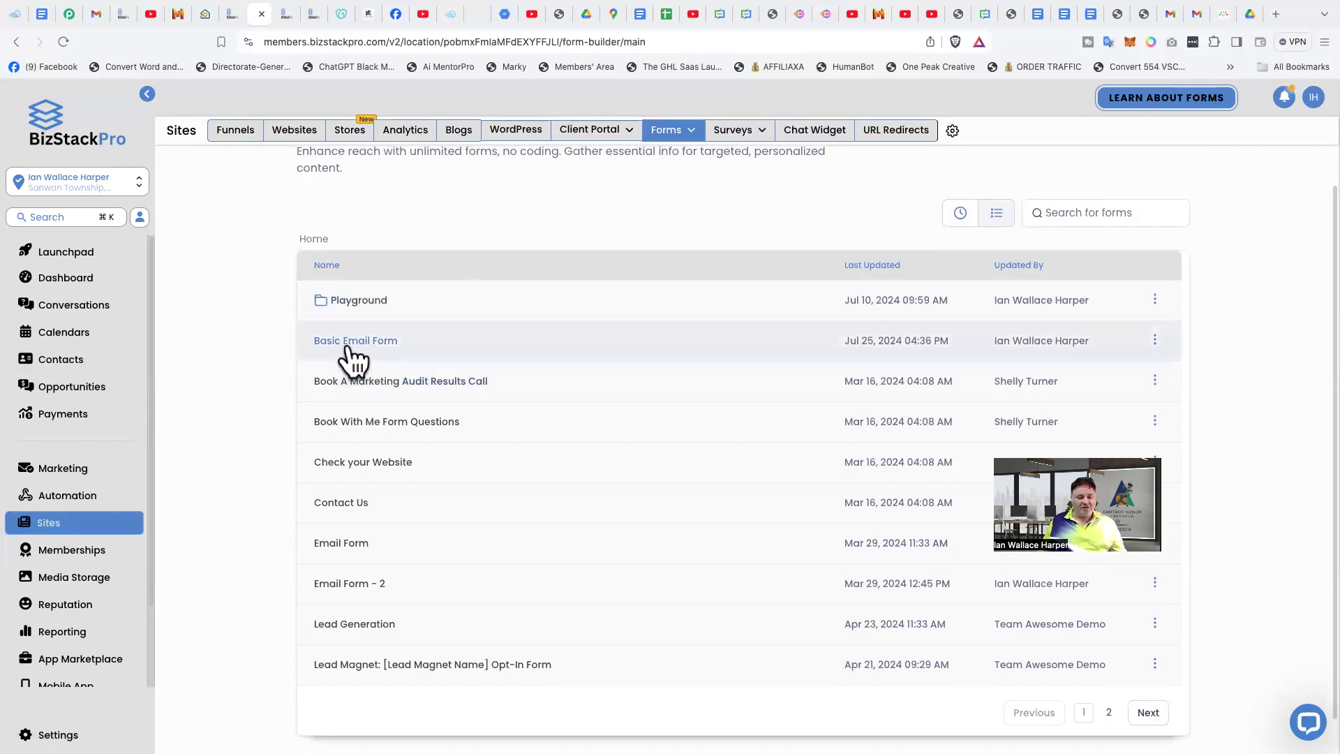
left_click(1155, 341)
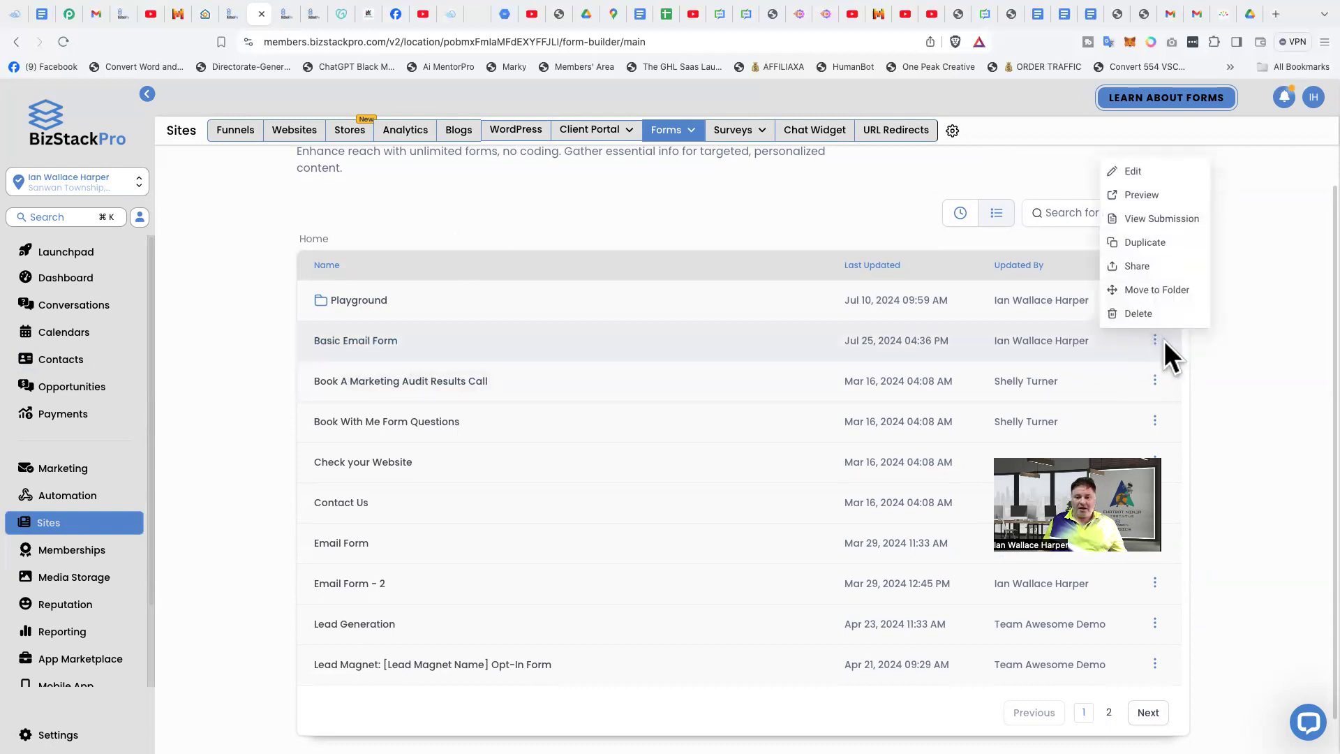
left_click(1146, 198)
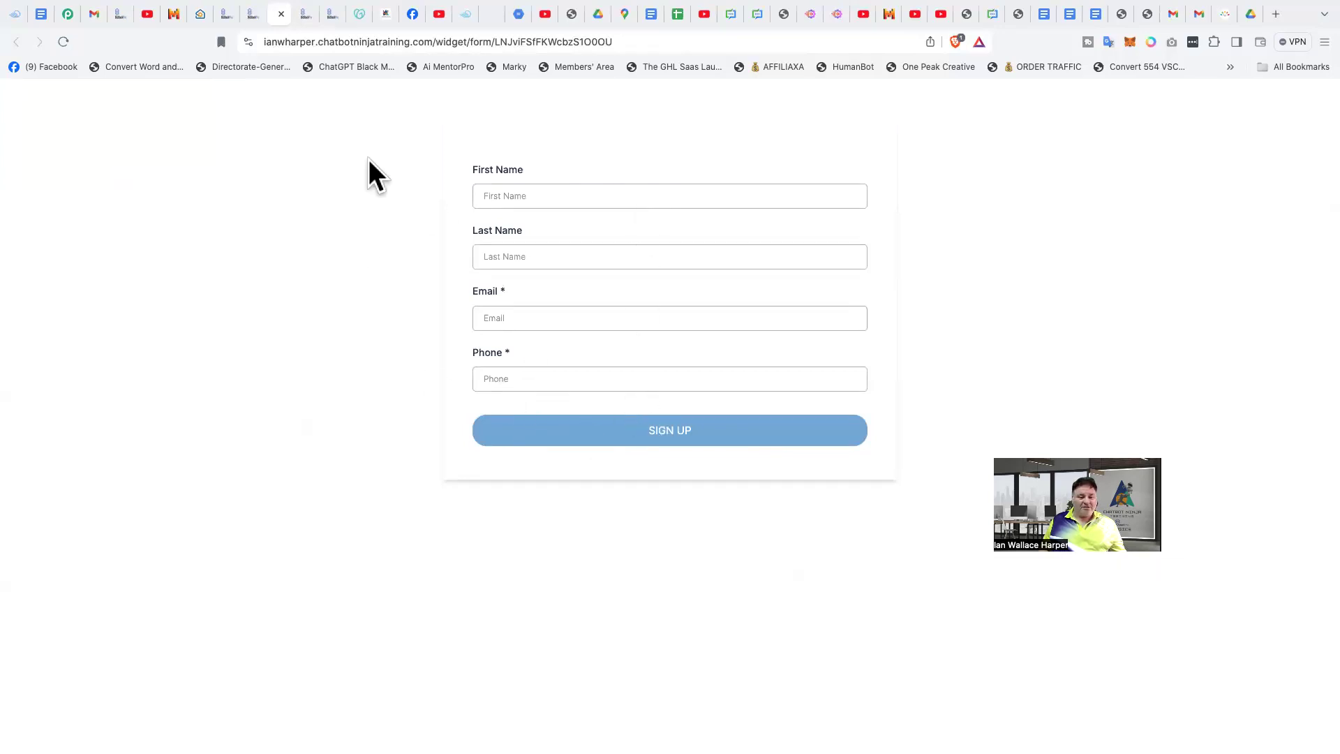
- Enter the test contact's first name and last name in the sign-up form
left_click(562, 195)
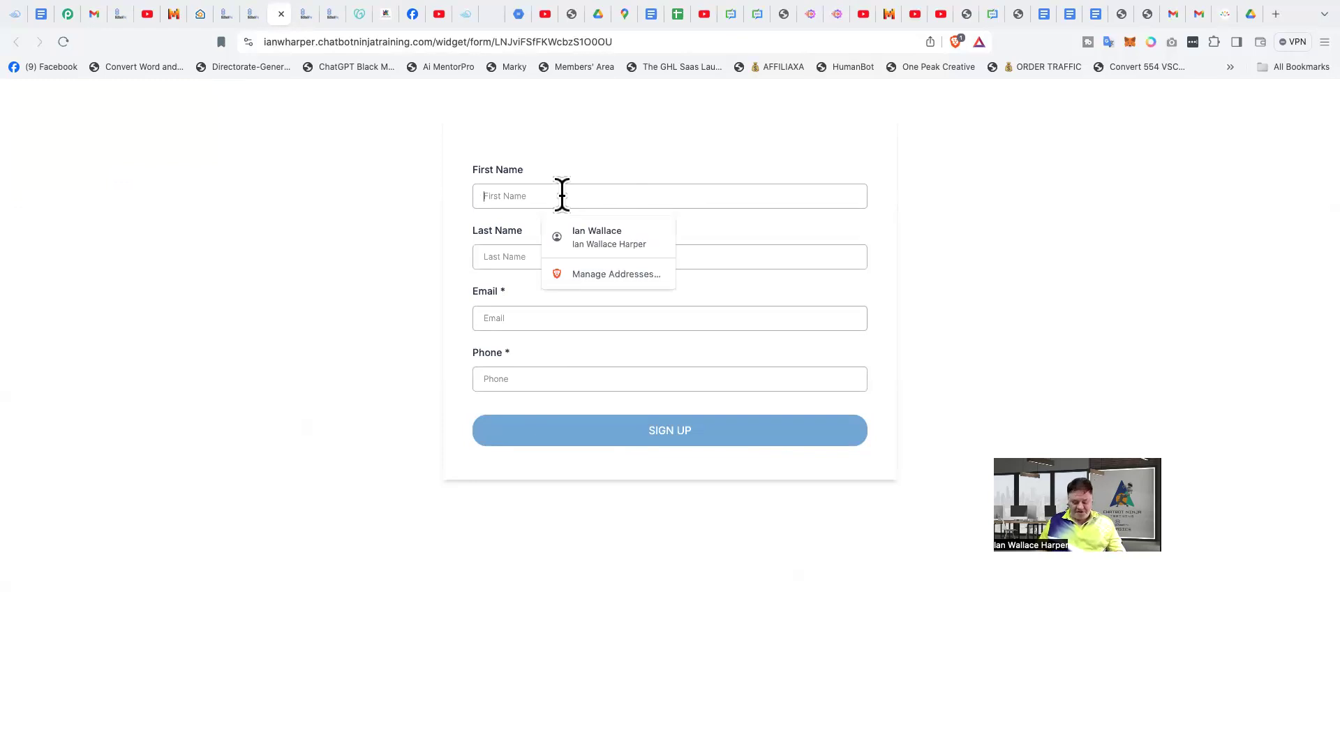
type("Mario")
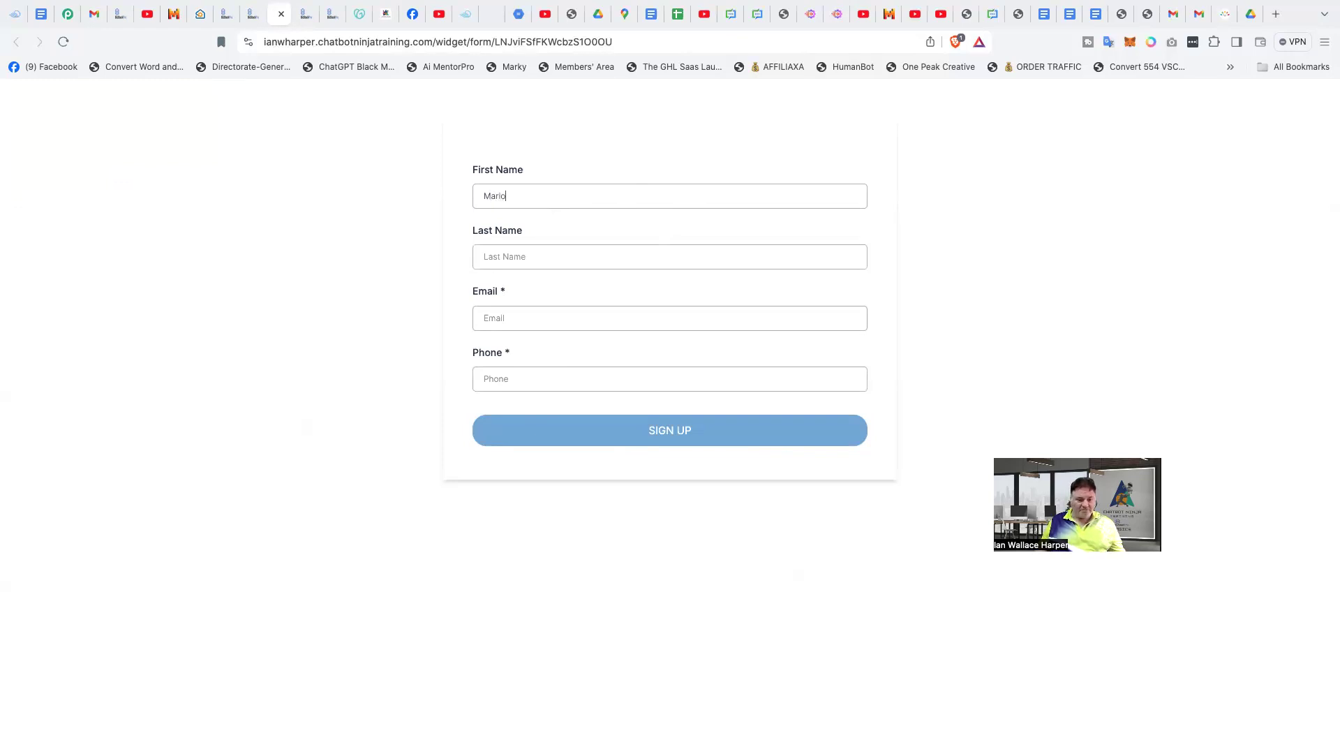
left_click(509, 257)
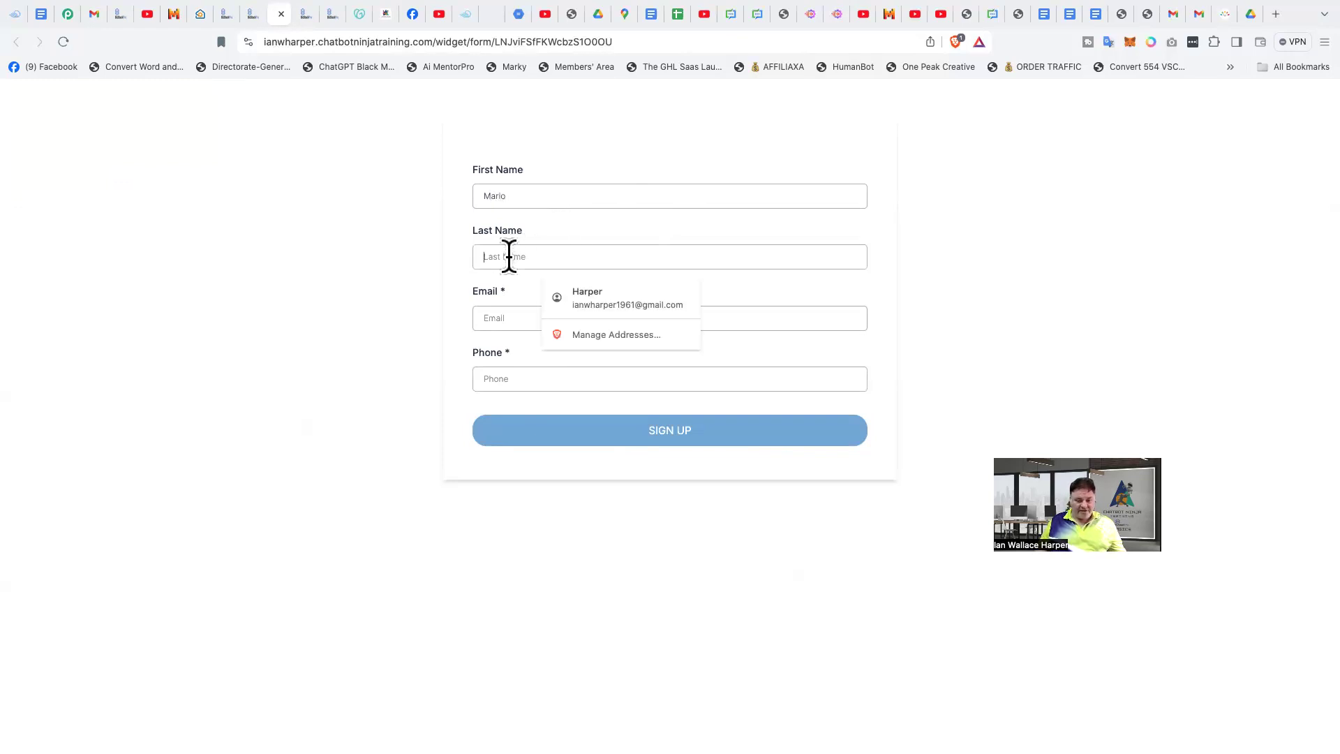
type("Brothers")
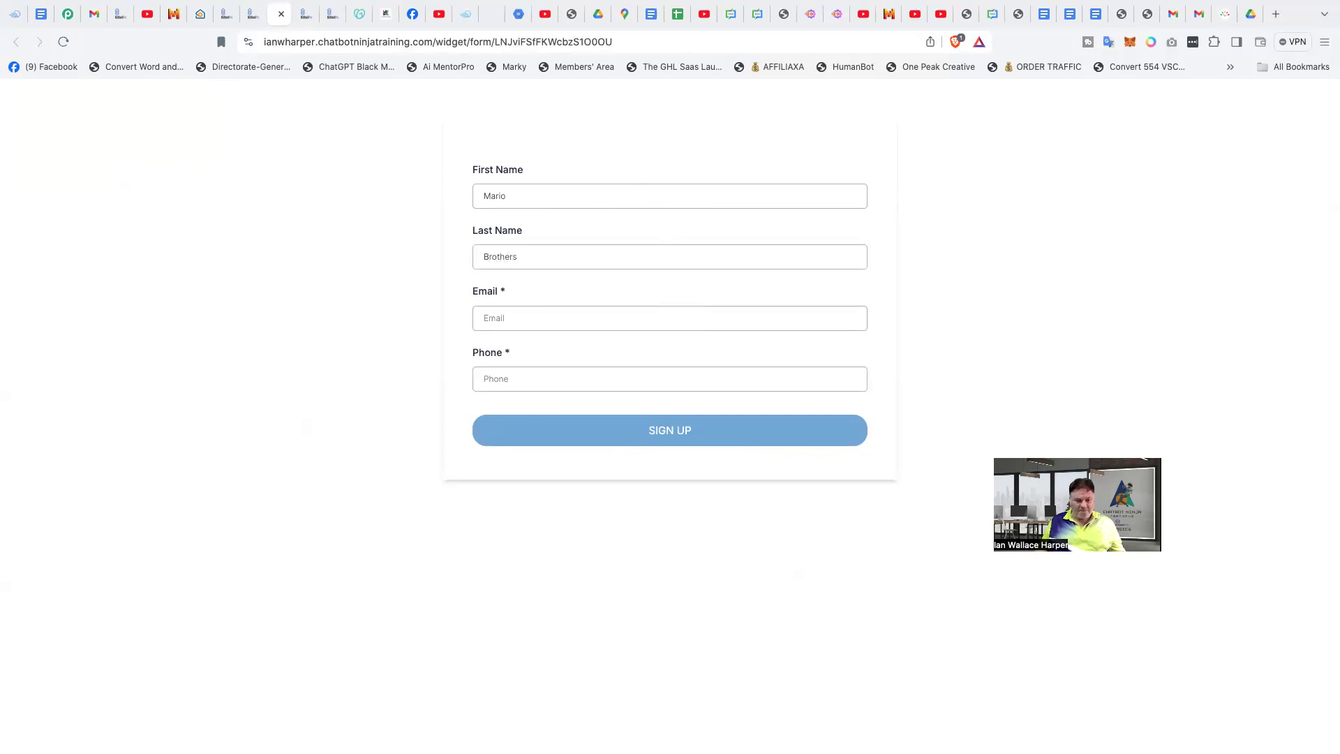
- Fill in the test contact's e-mail address in the sign-up form
left_click(531, 315)
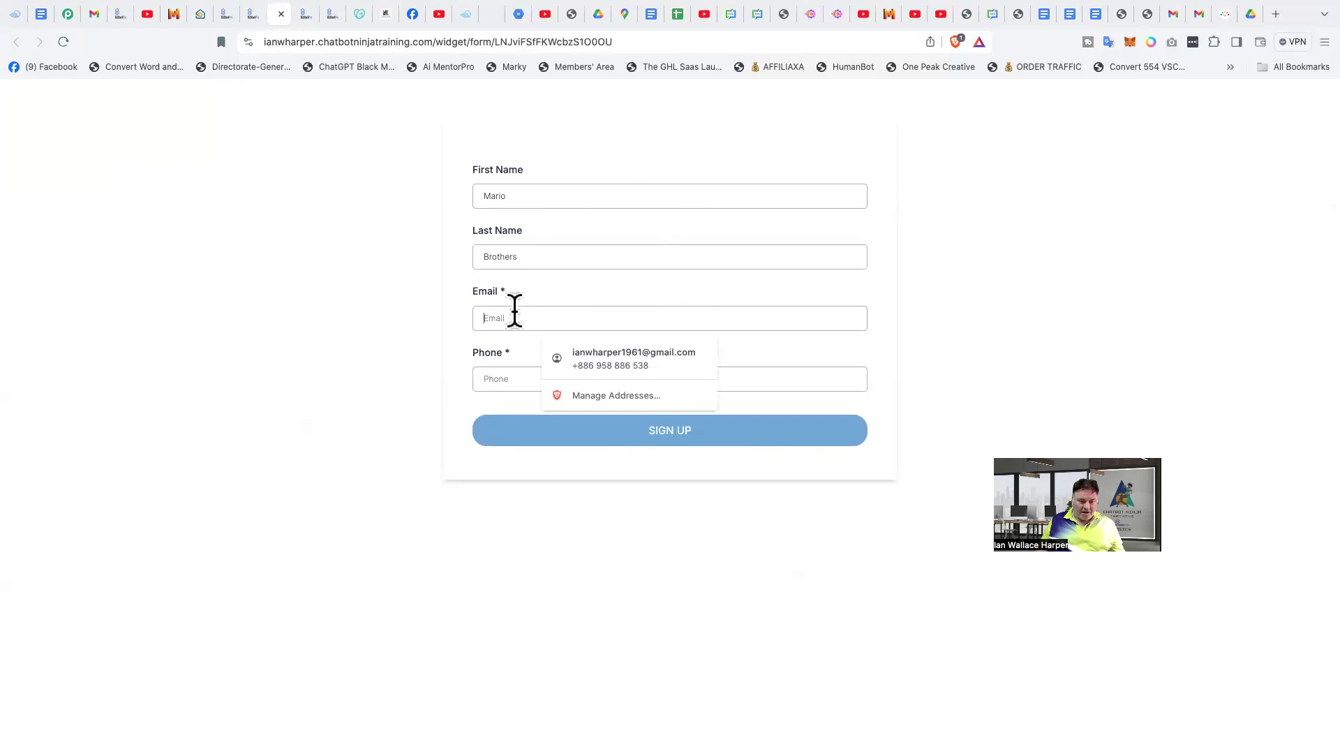
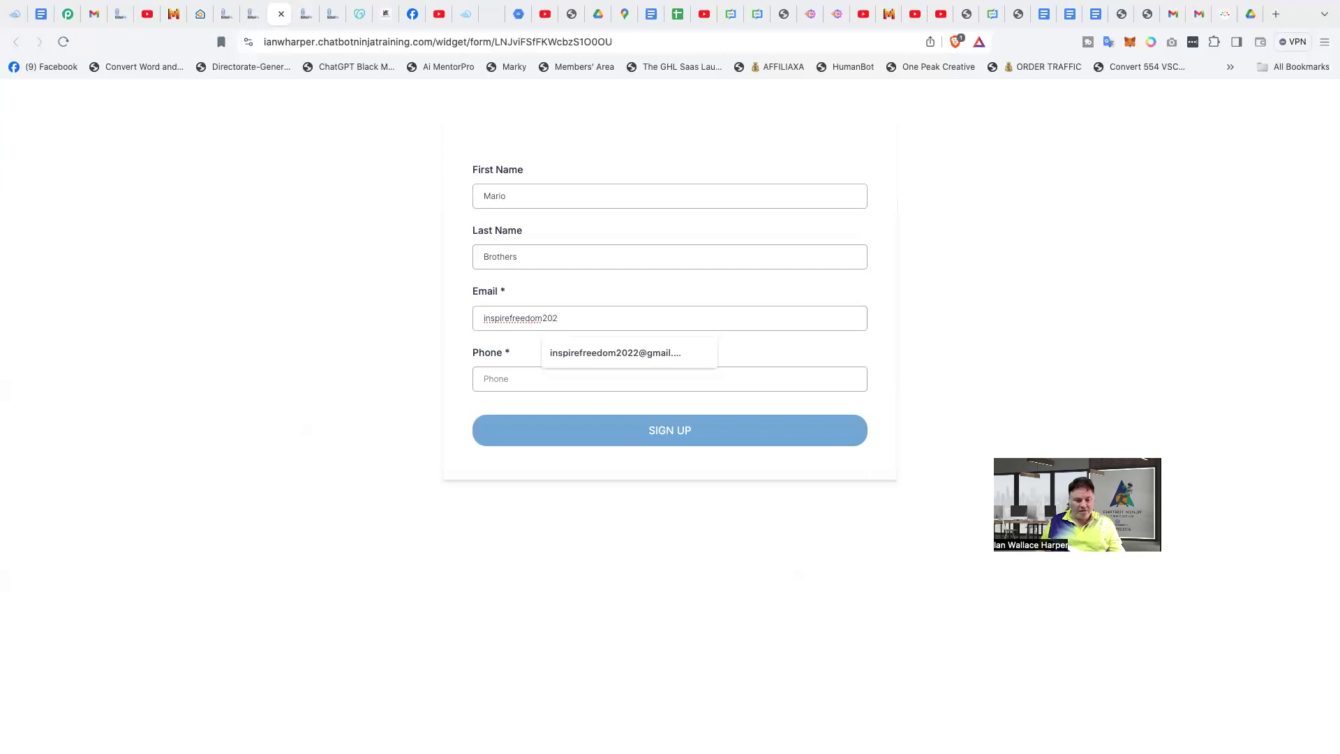
left_click(610, 356)
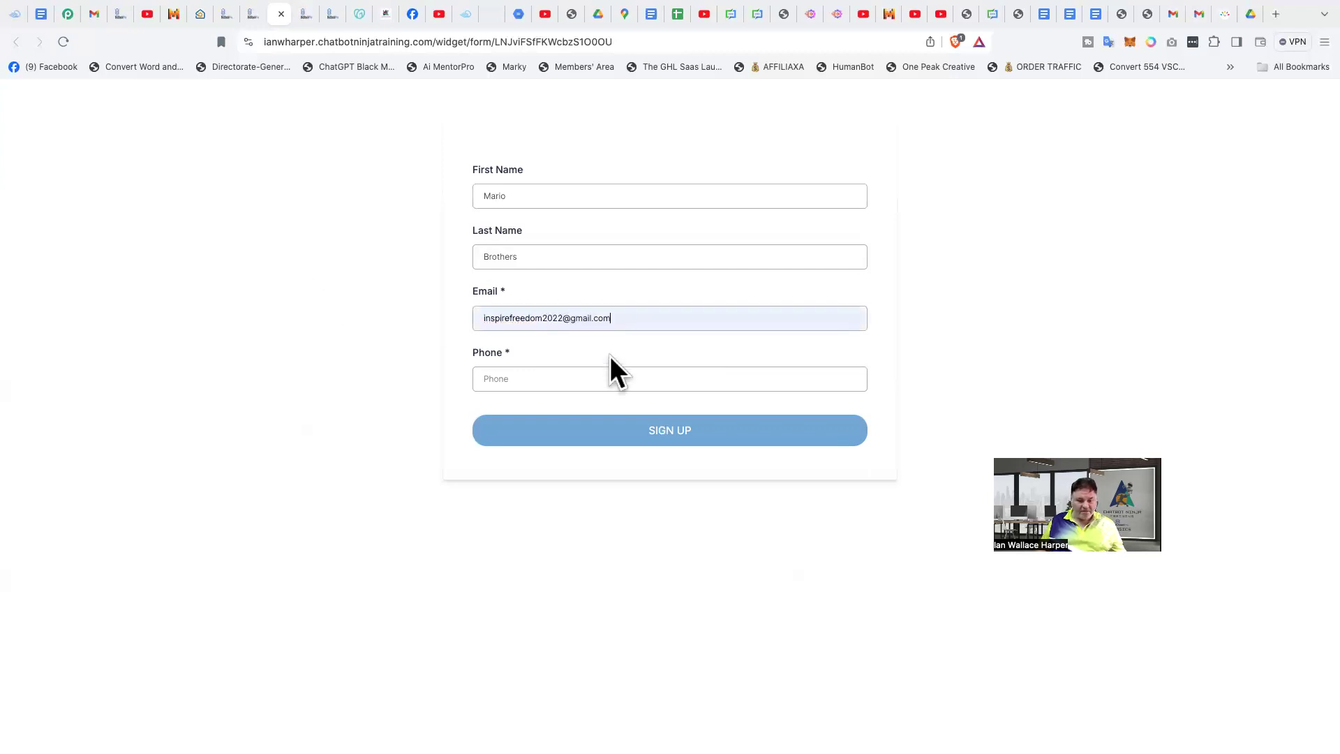
- Fill in the test contact's phone number and submit the sign-up form
left_click(539, 382)
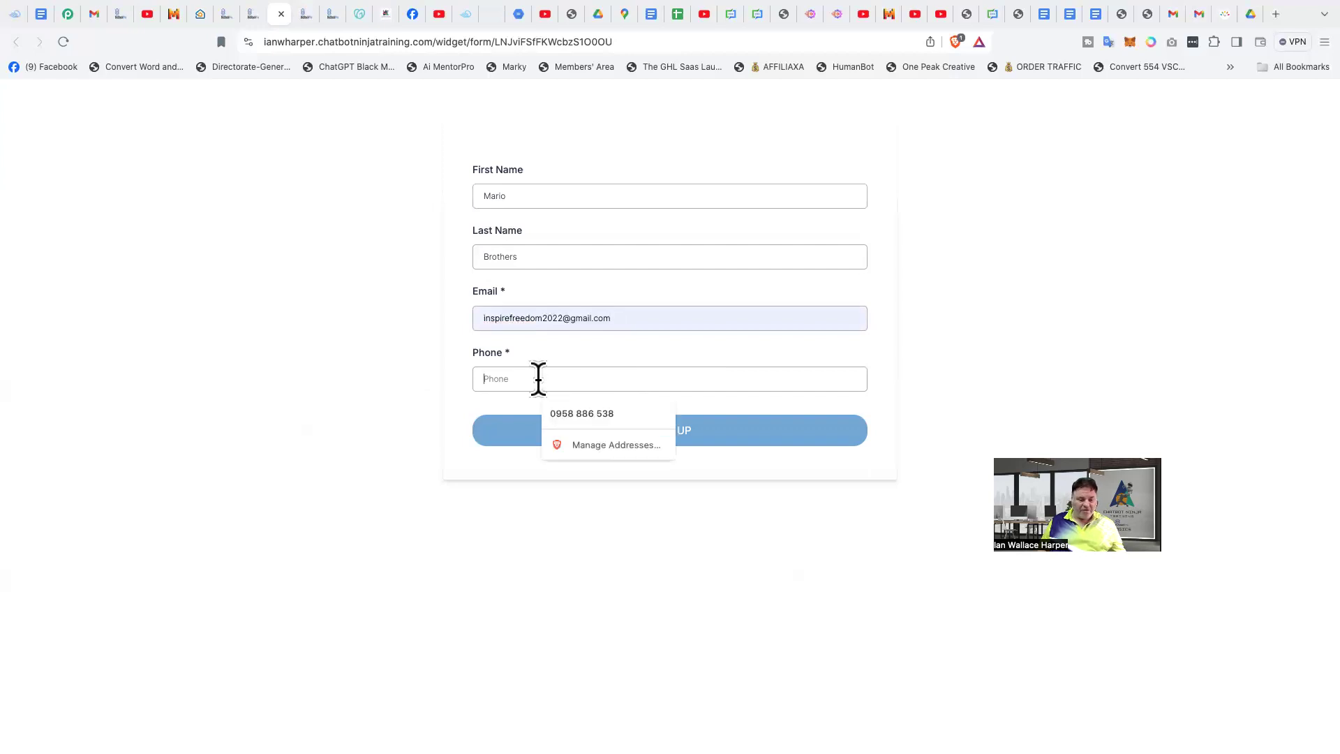
left_click(588, 414)
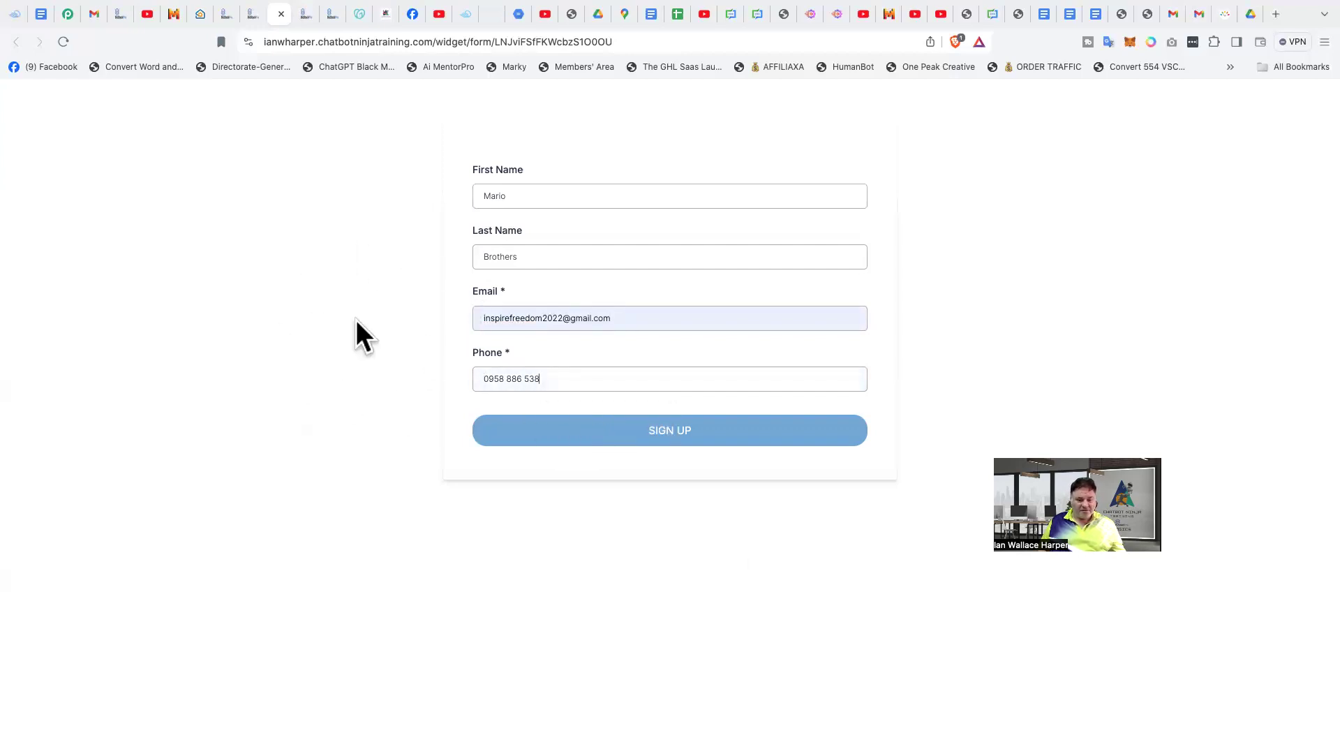
left_click(671, 434)
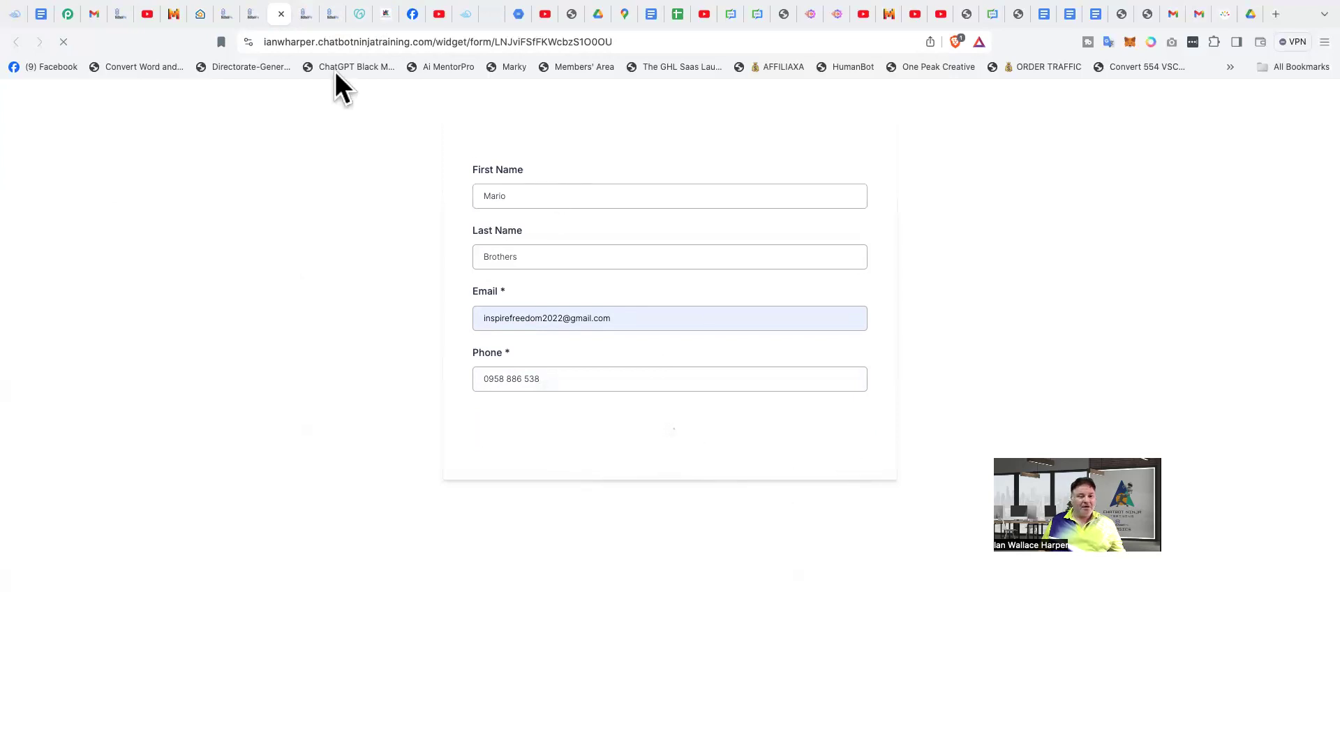
- Switch to the demo email sequence workflow and review its enrollment history and execution logs for the test contact
left_click(332, 14)
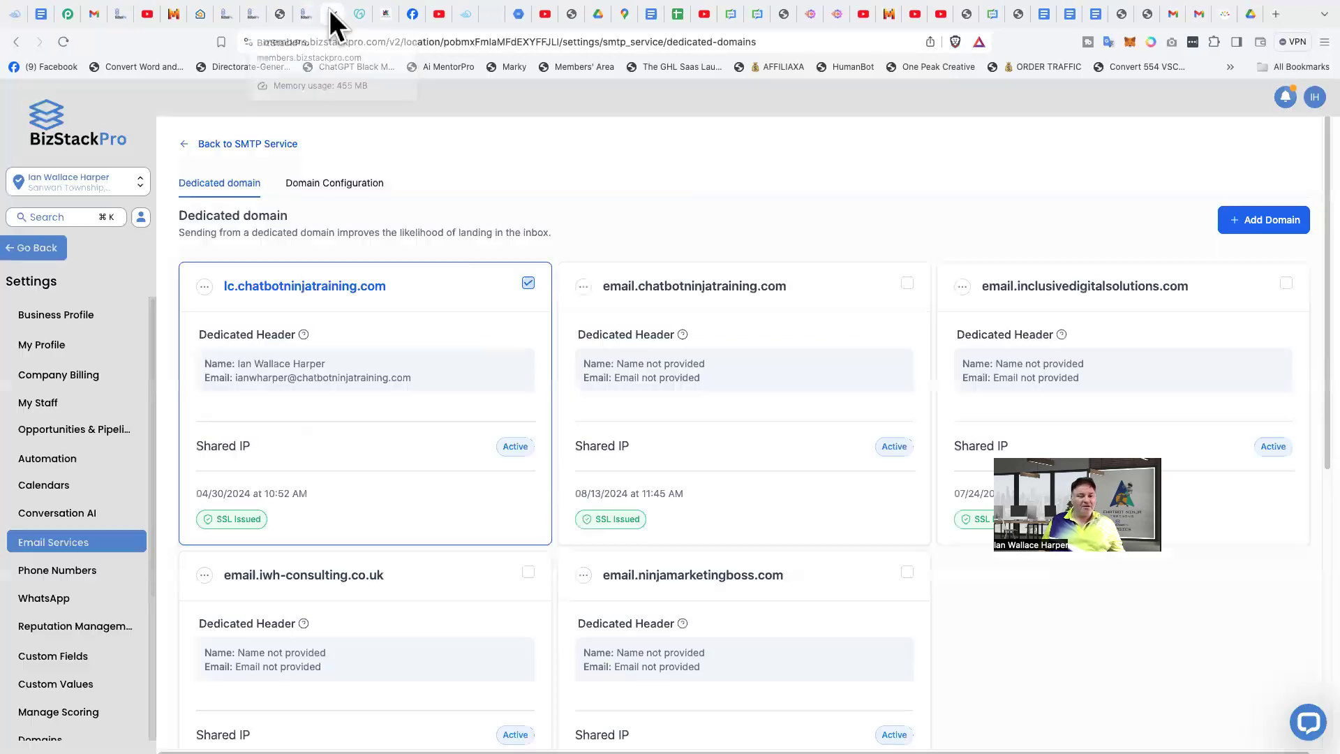
left_click(309, 16)
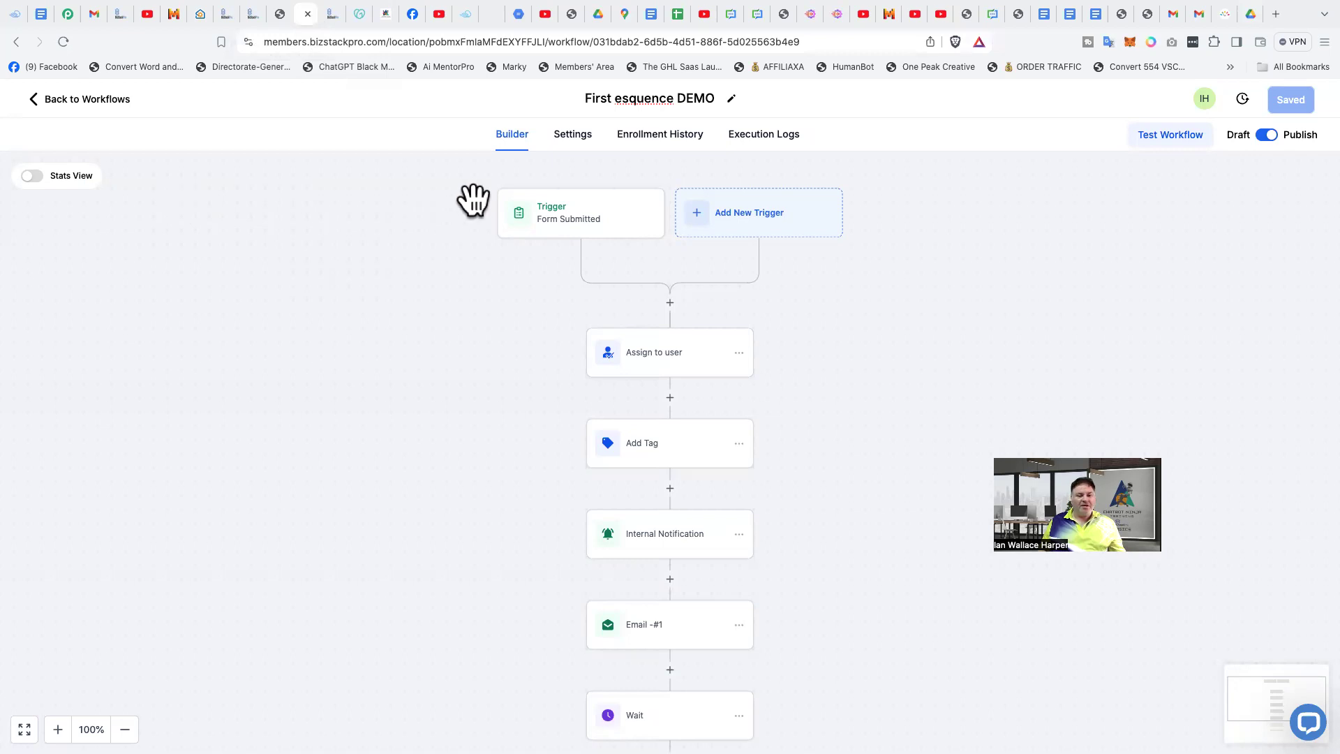
left_click(657, 136)
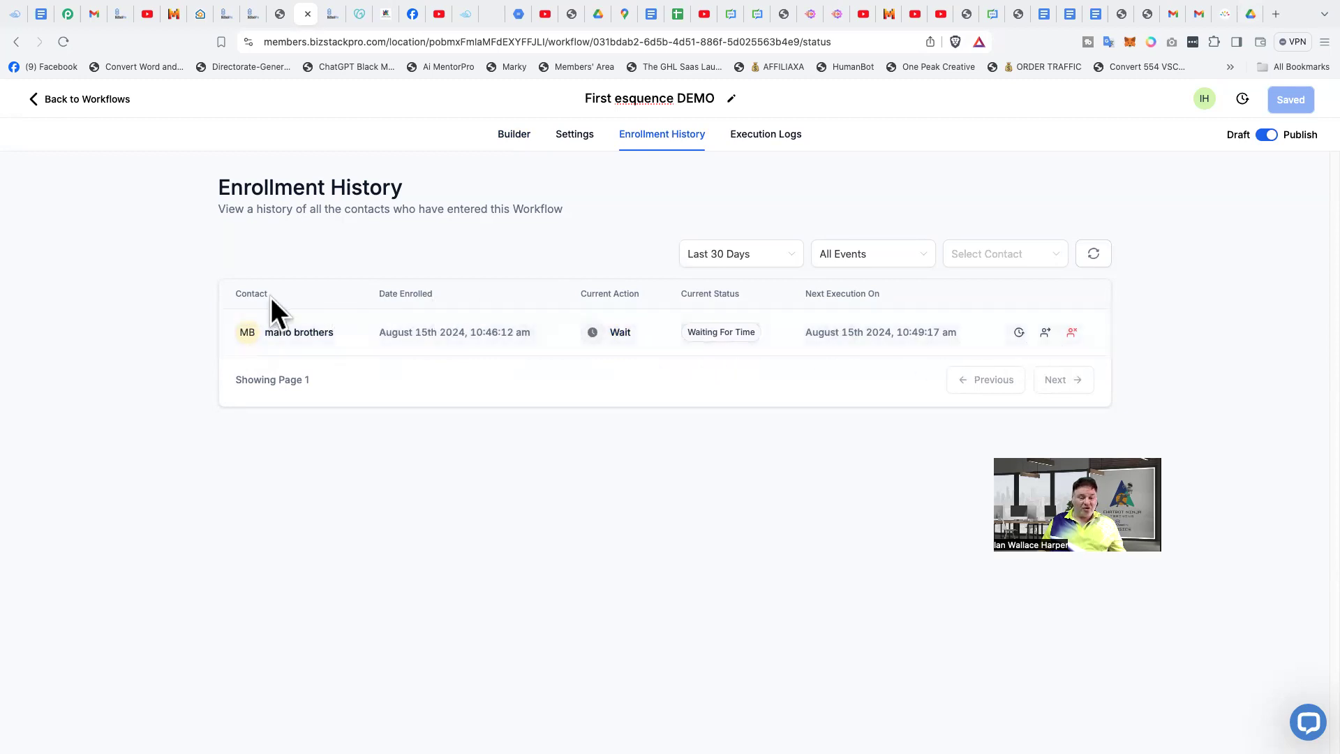
left_click(791, 137)
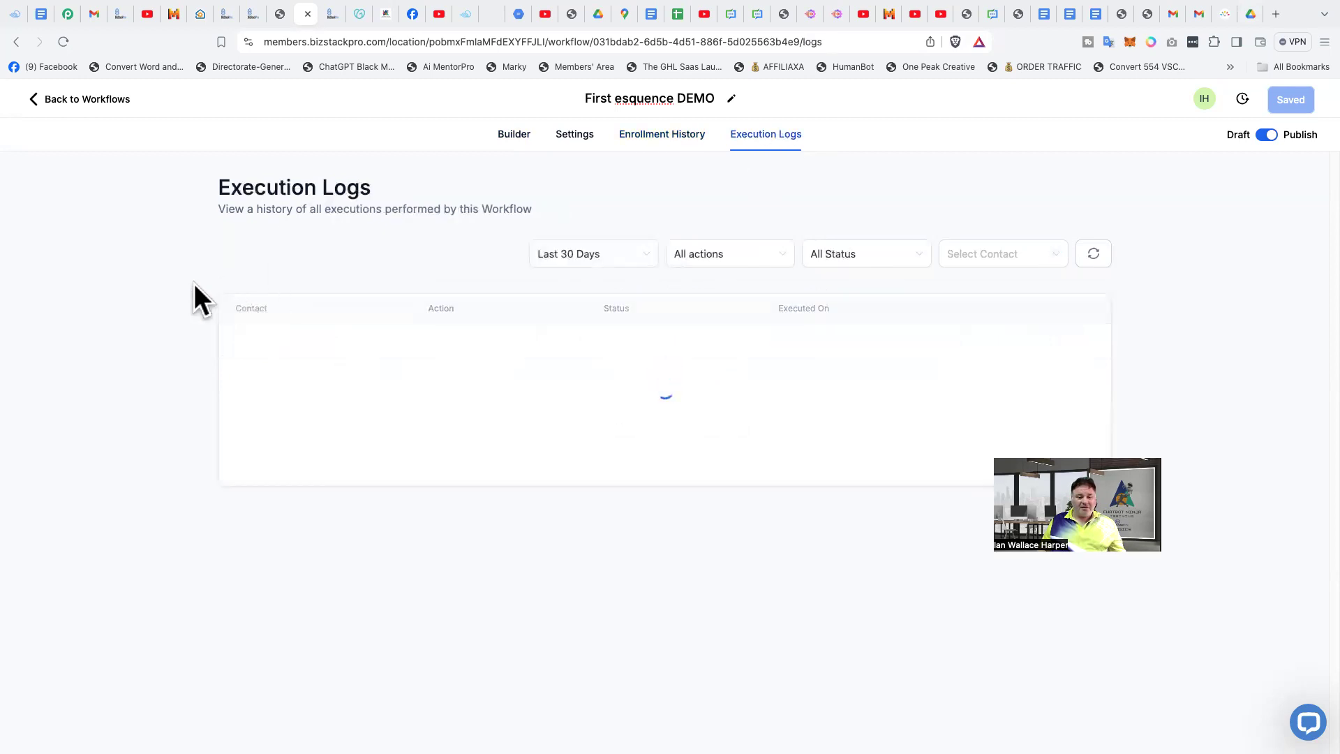
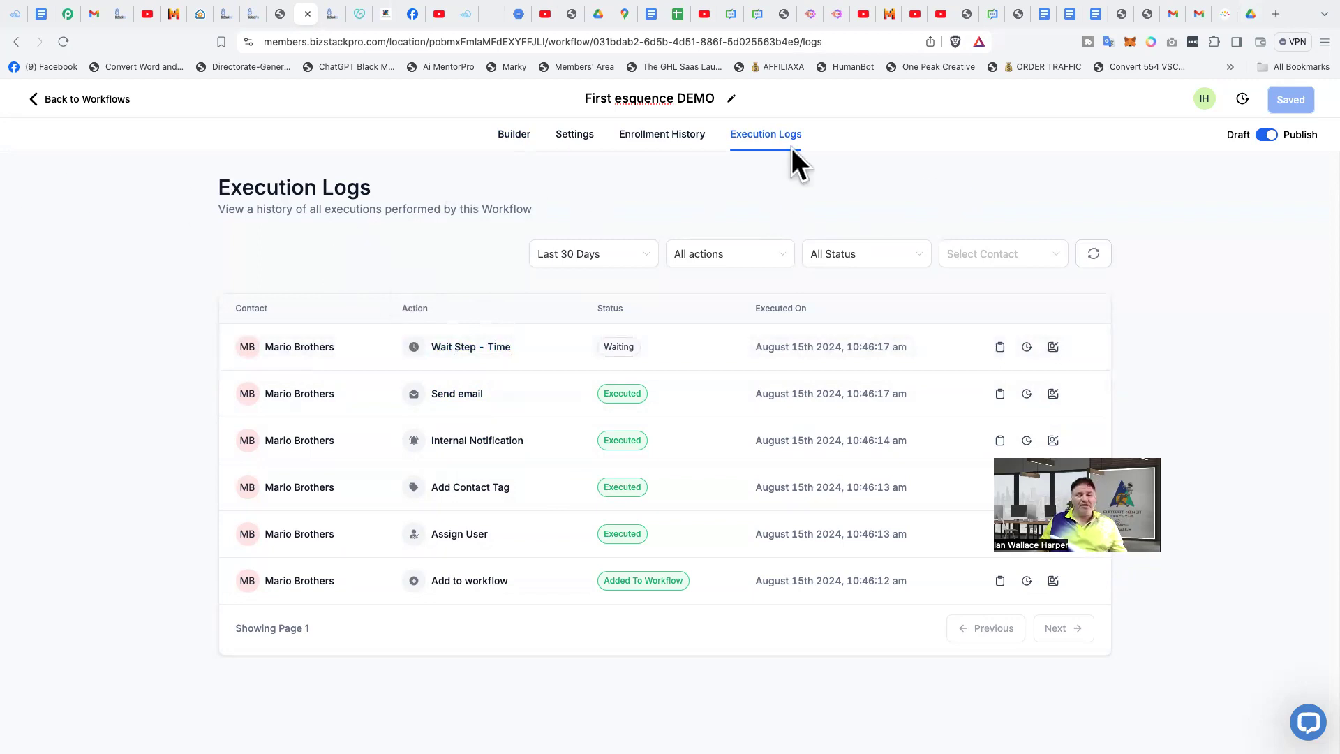
- Open the test contact's record from Contacts and read the "Testing a Demo Email #1" message in the conversation
left_click(63, 107)
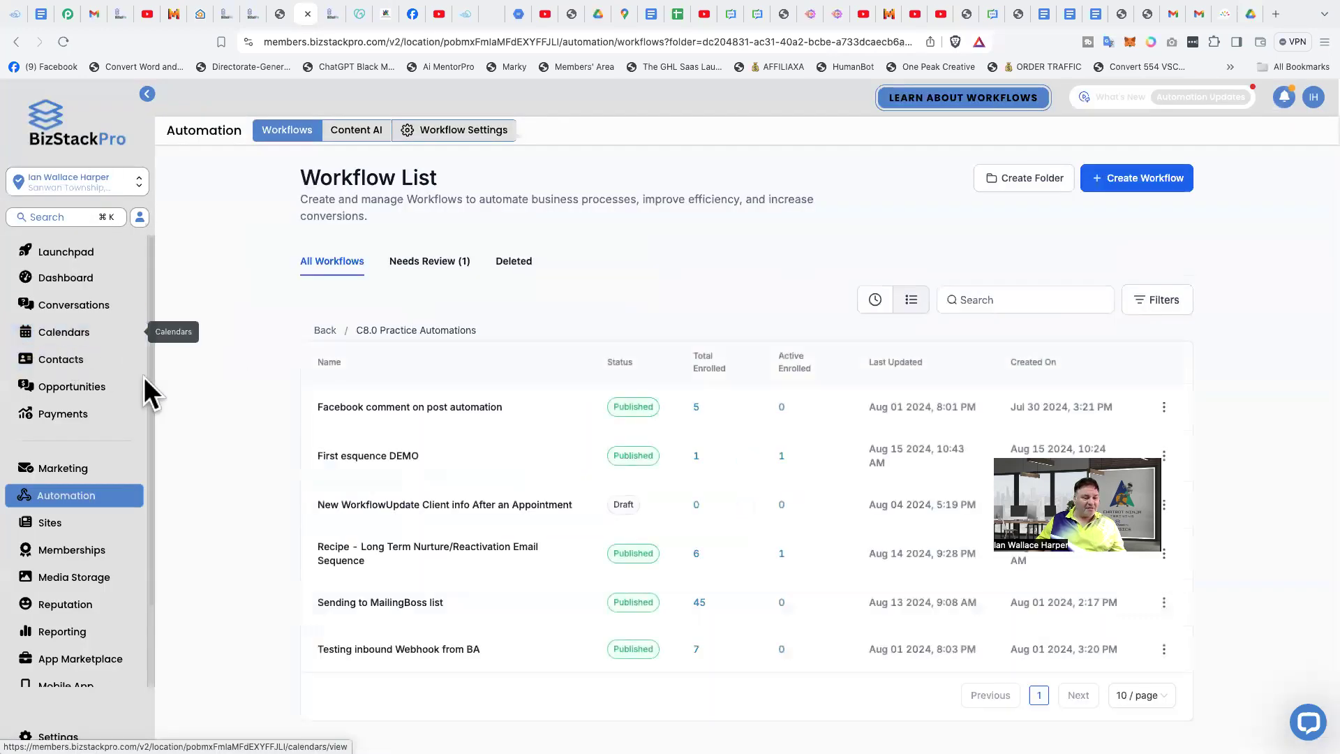
left_click(59, 360)
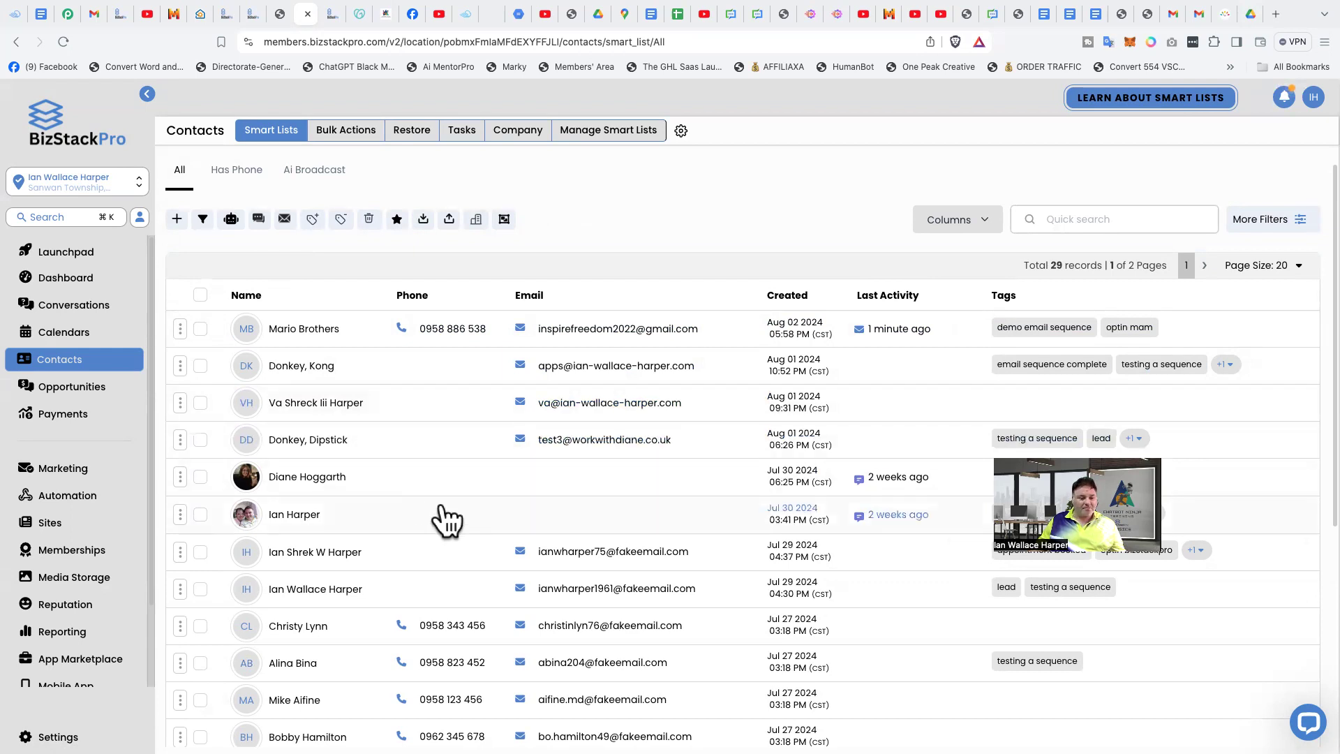
left_click(296, 329)
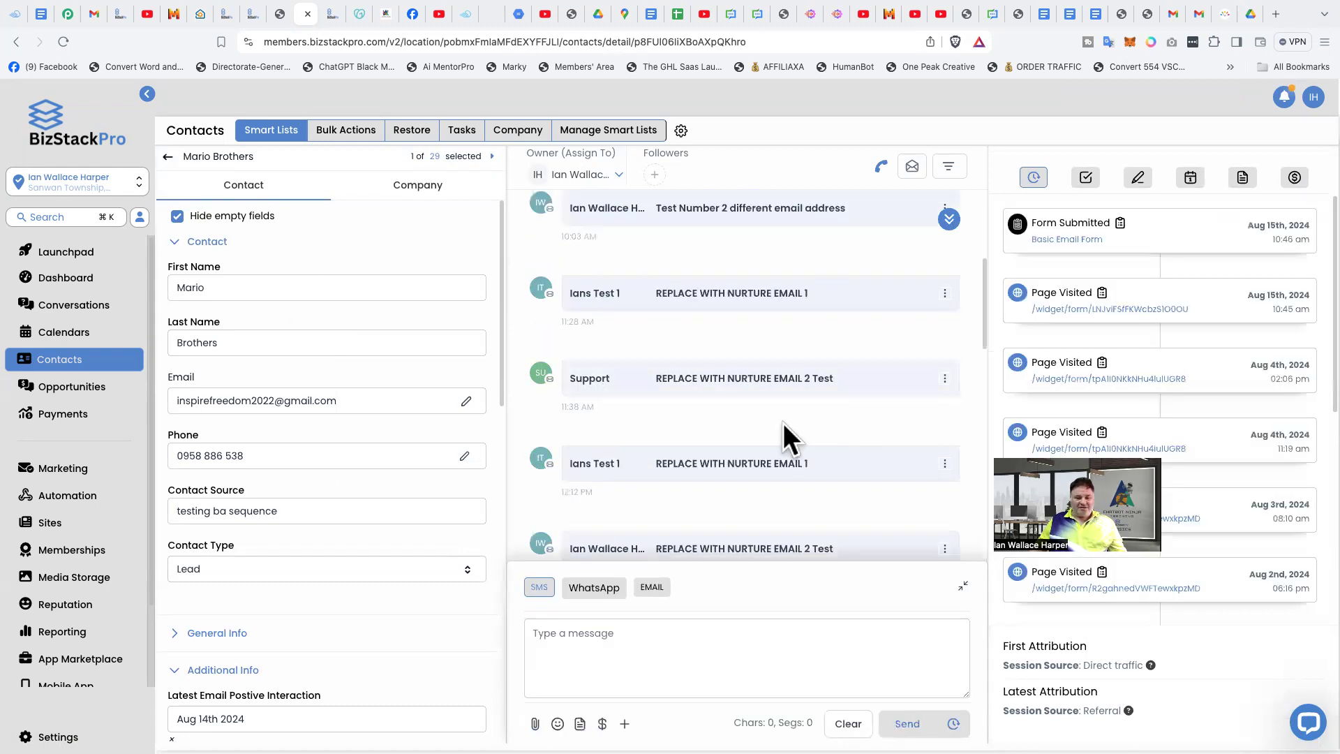
scroll(774, 412, "down", 7)
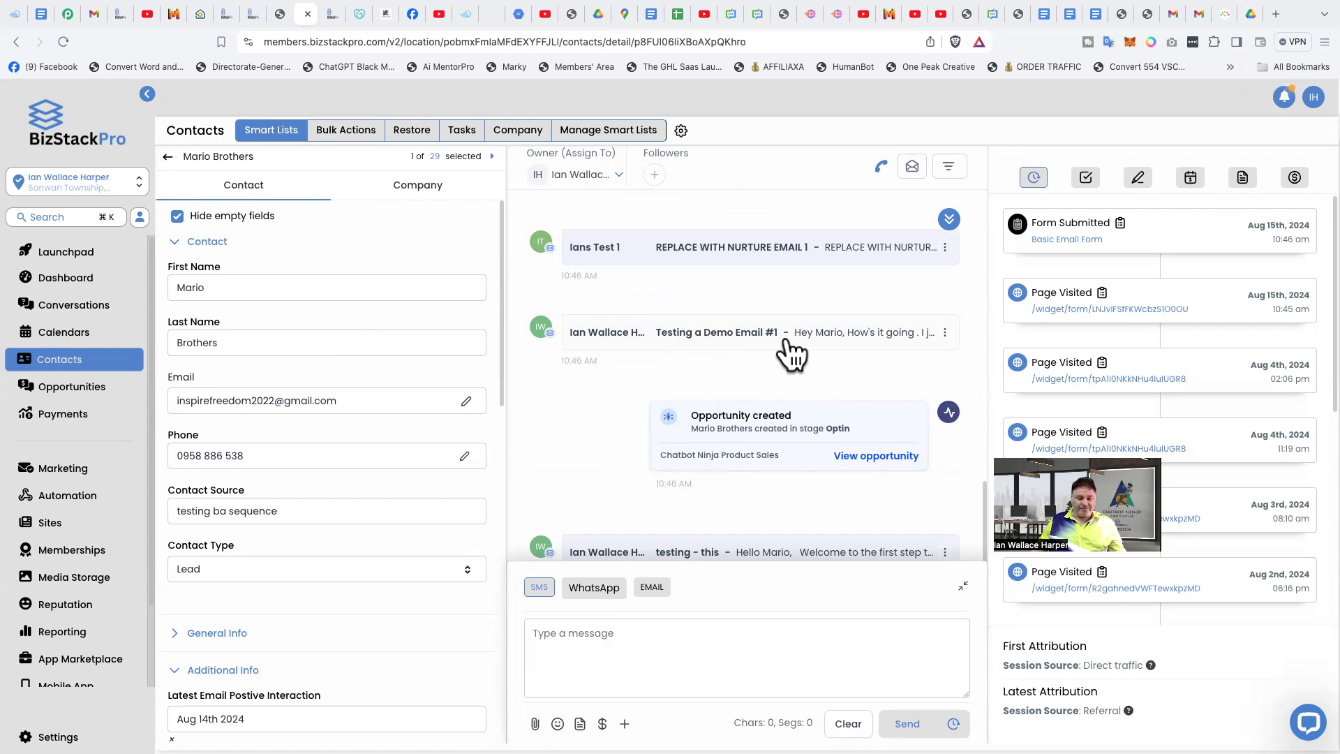
left_click(712, 336)
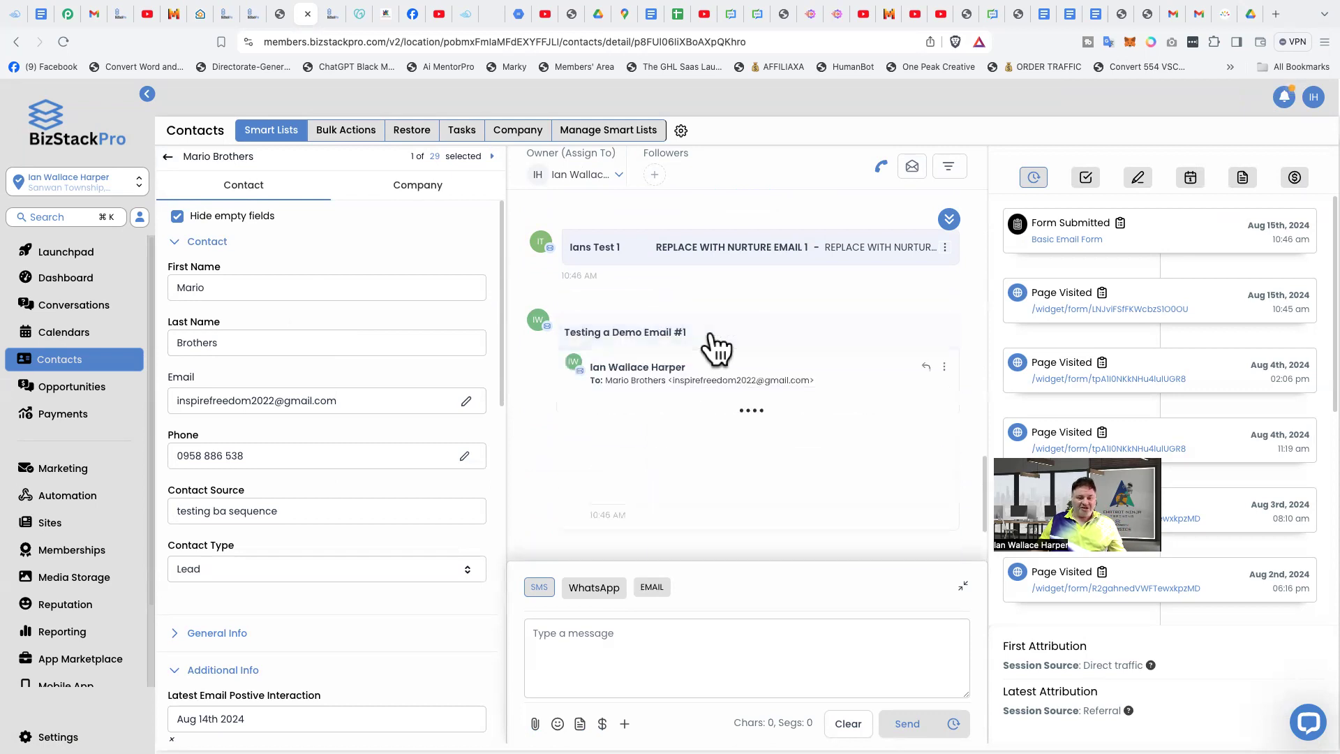
scroll(583, 350, "down", 3)
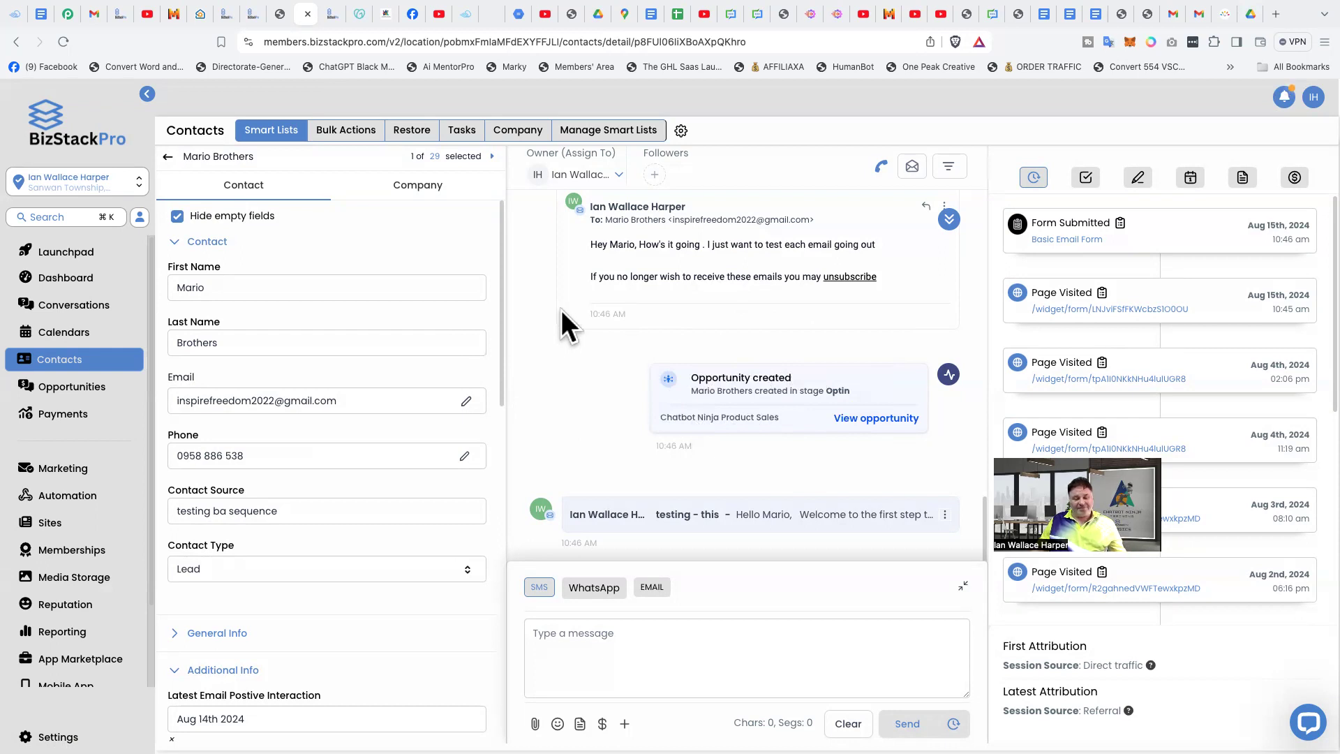
- Expand the "testing - this" email and examine the earlier messages in the contact's conversation history
left_click(680, 517)
scroll(740, 468, "down", 6)
scroll(573, 336, "up", 7)
scroll(547, 372, "down", 12)
scroll(549, 374, "down", 15)
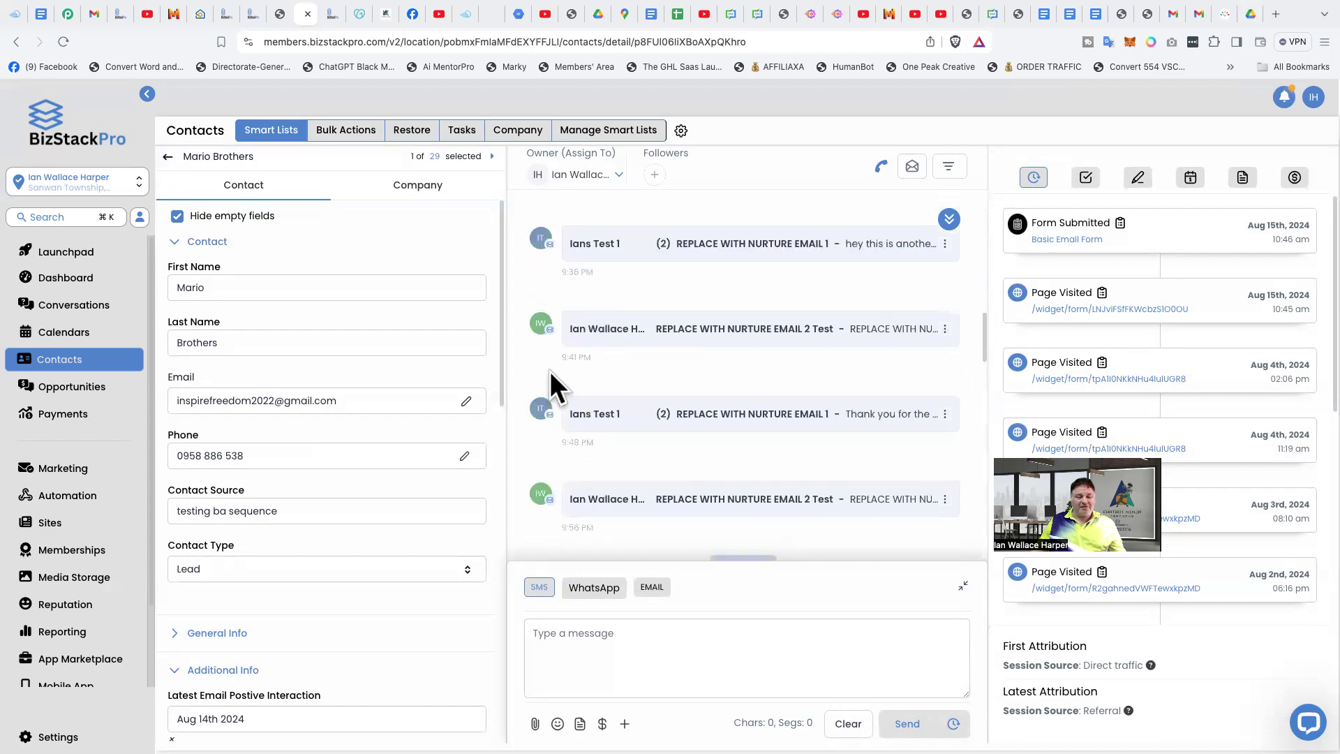
scroll(624, 394, "up", 8)
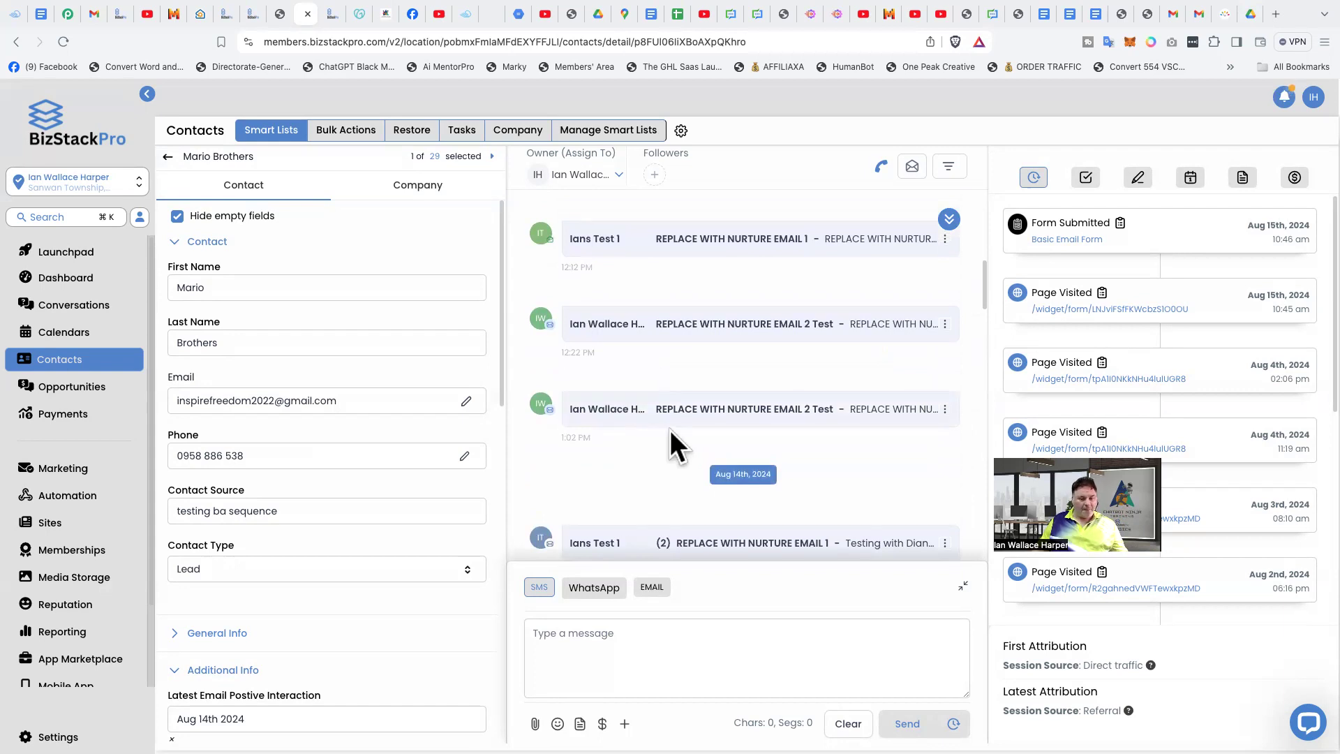
scroll(623, 450, "down", 1)
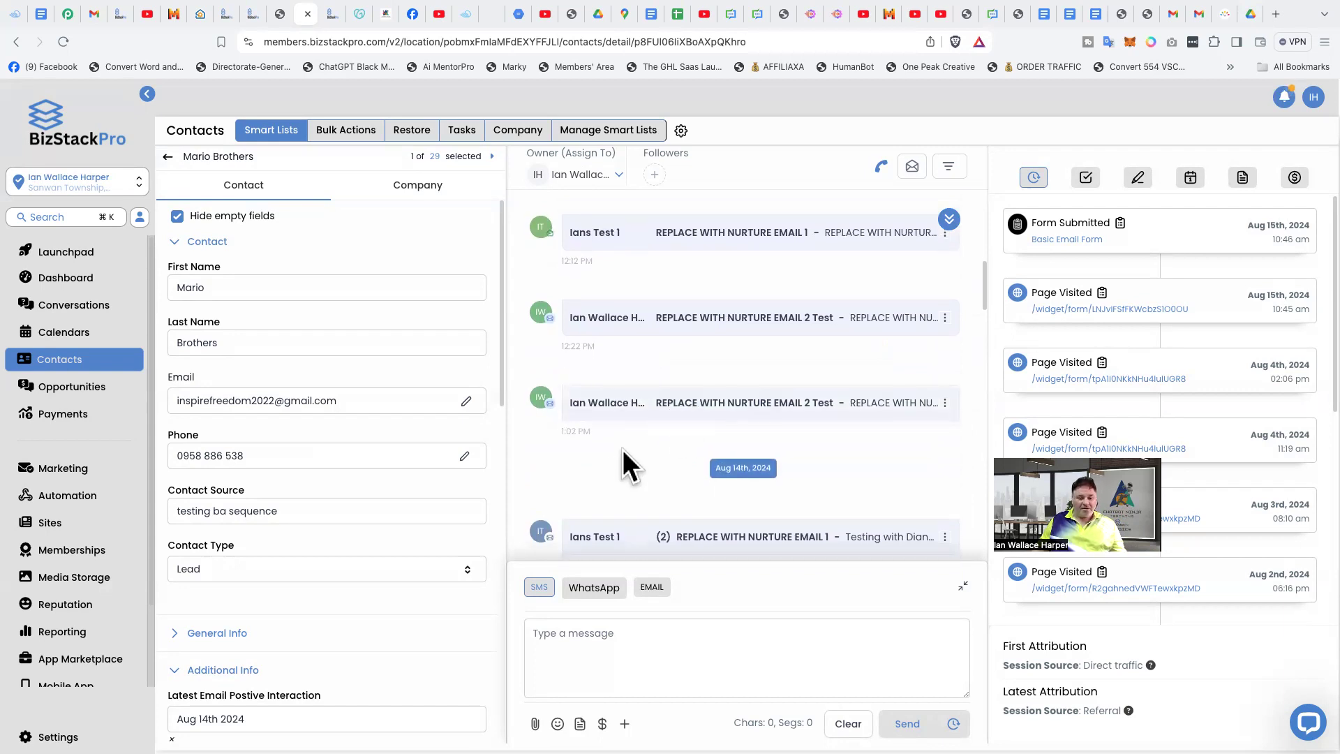
scroll(642, 391, "down", 3)
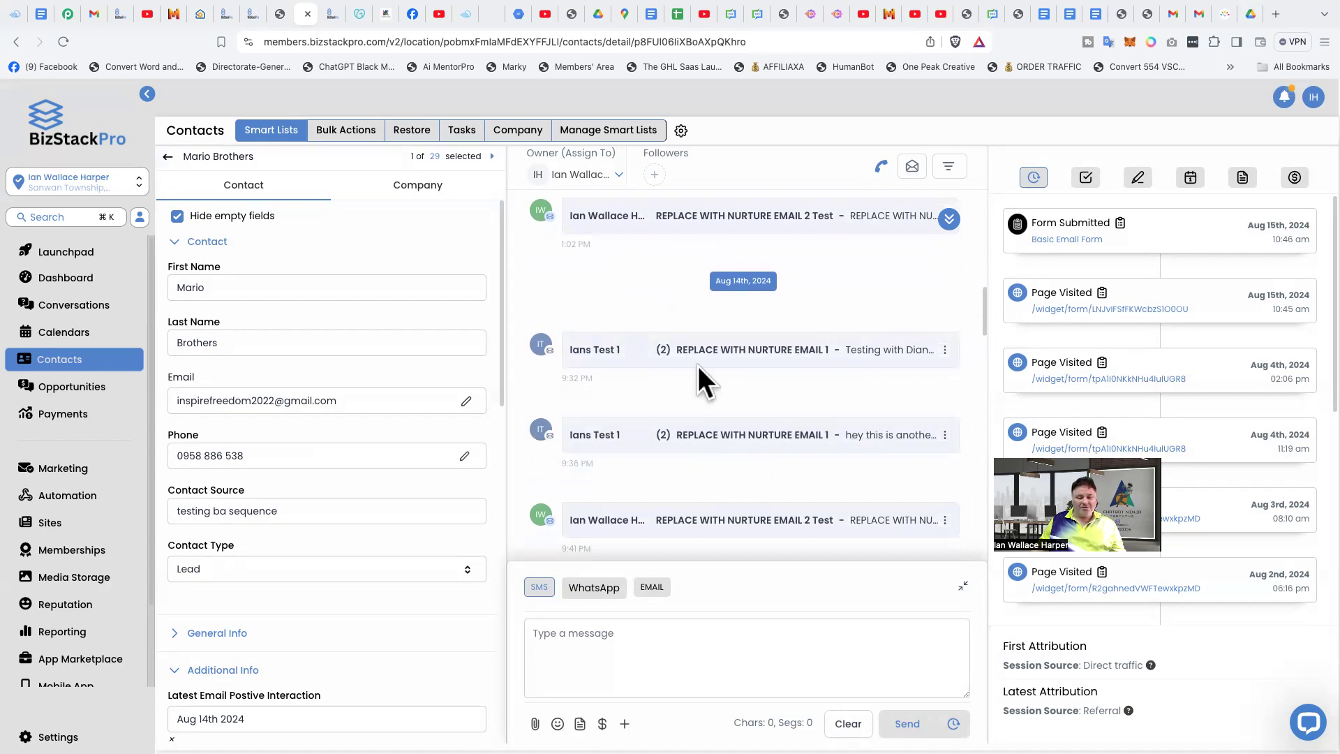
scroll(770, 350, "down", 1)
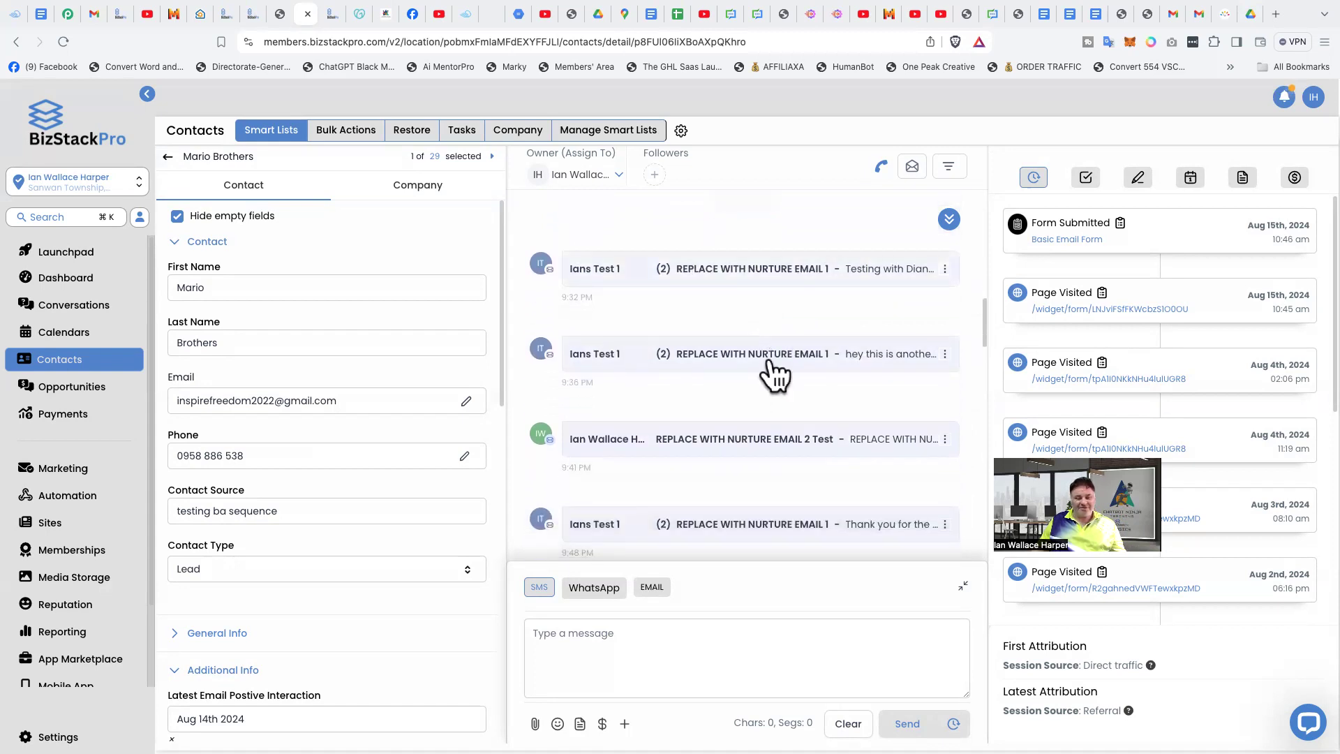
scroll(742, 397, "down", 6)
scroll(742, 412, "up", 3)
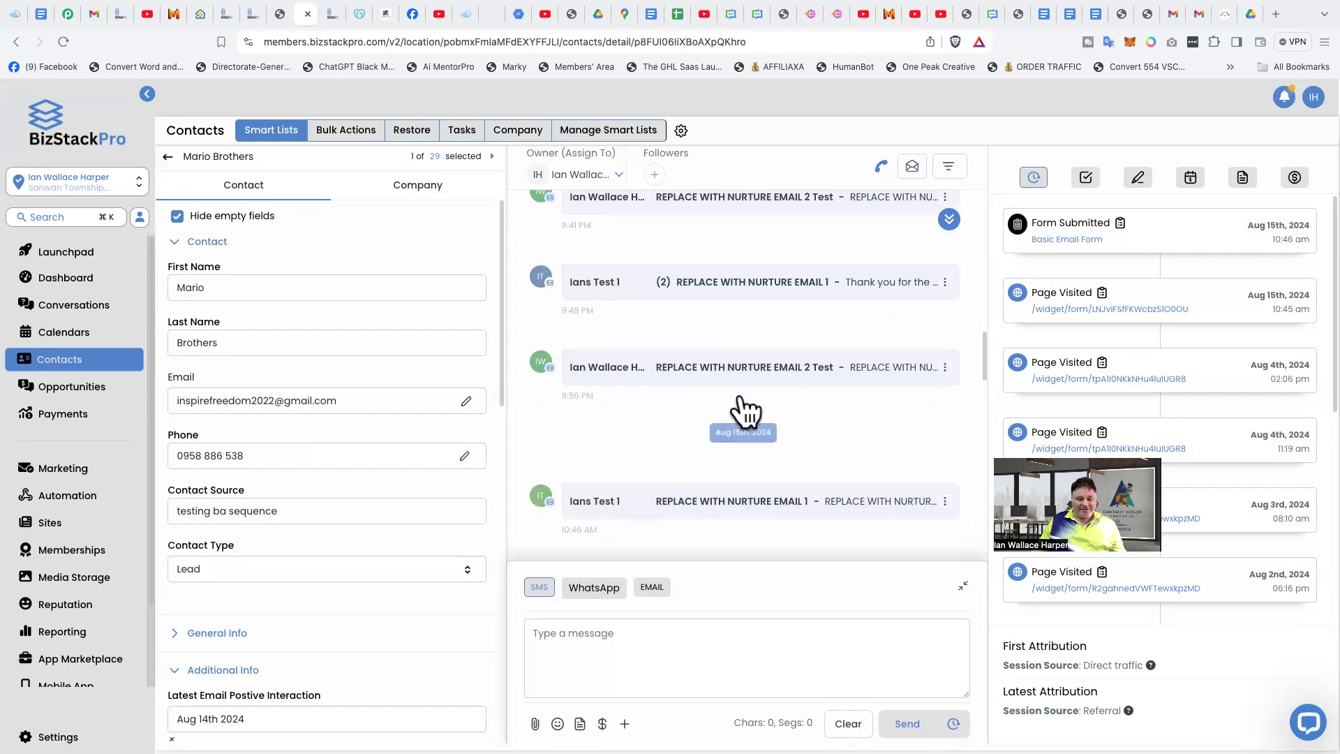
scroll(754, 388, "down", 1)
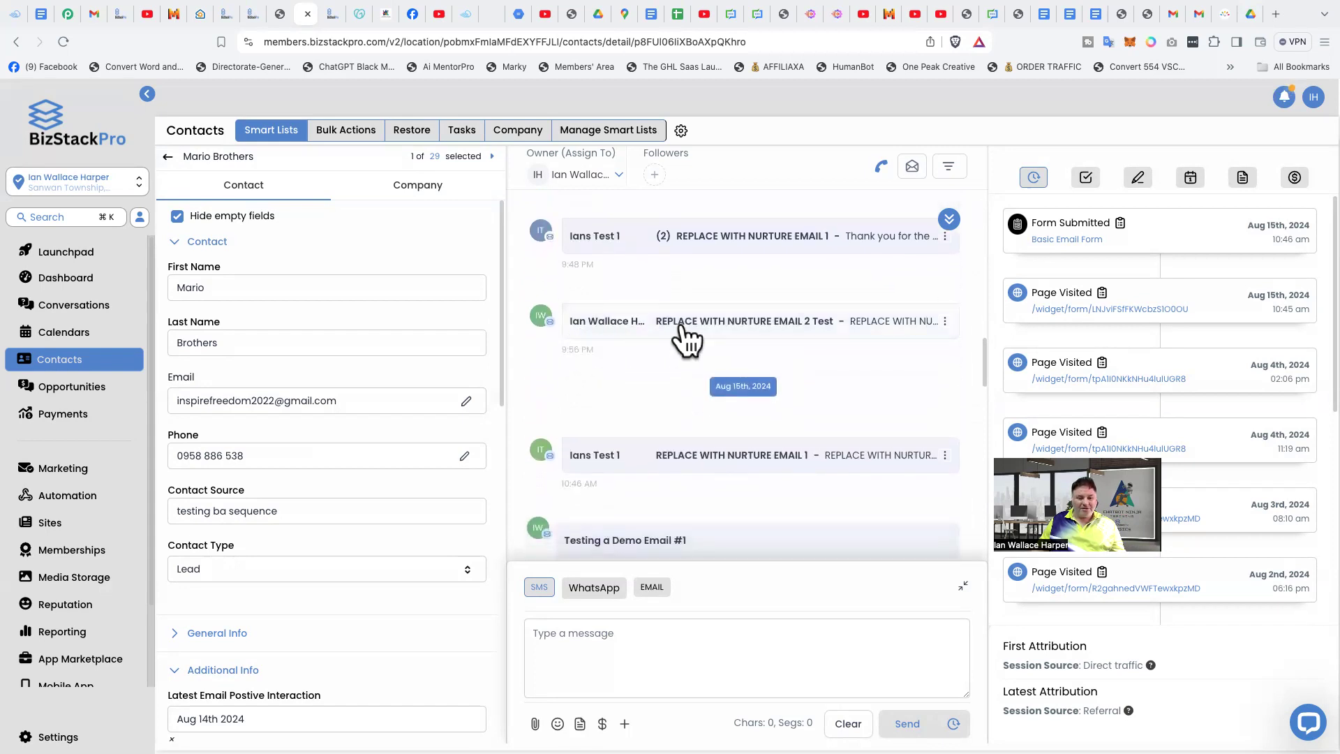
scroll(628, 377, "up", 1)
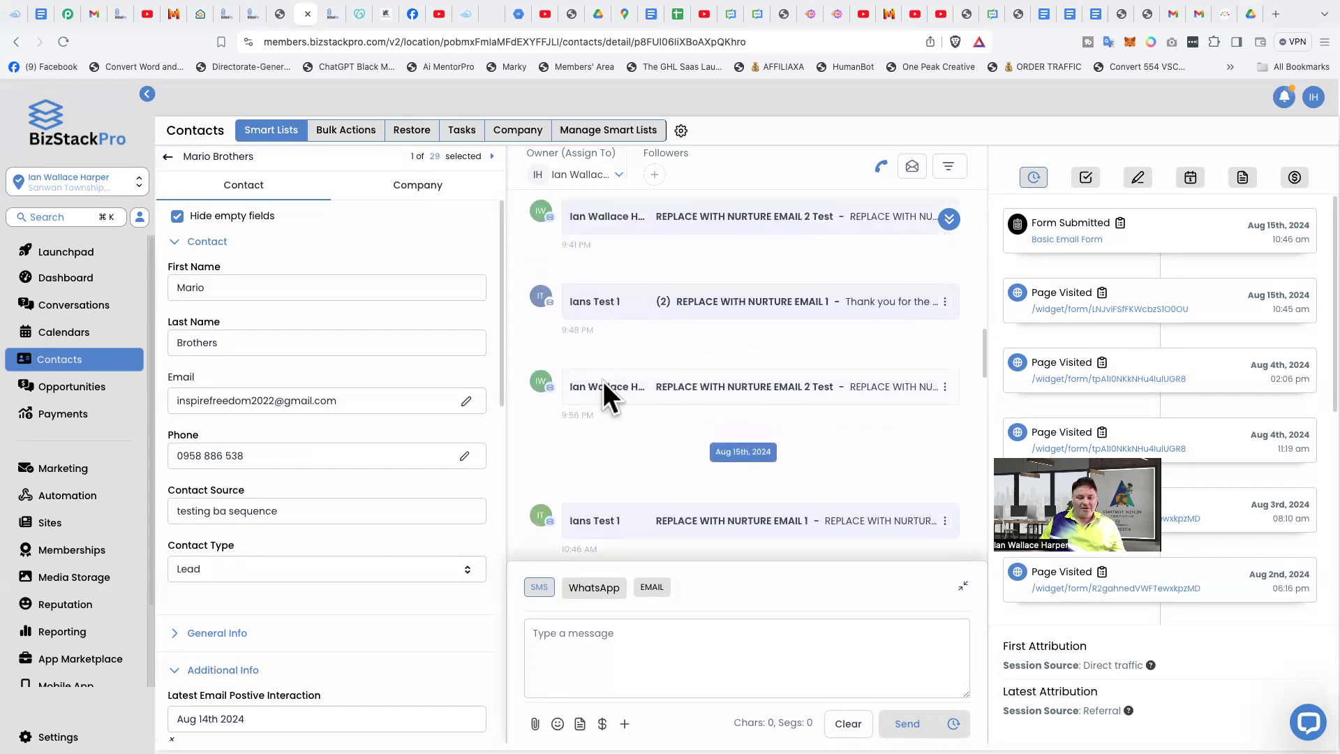
scroll(673, 353, "down", 2)
scroll(761, 354, "down", 2)
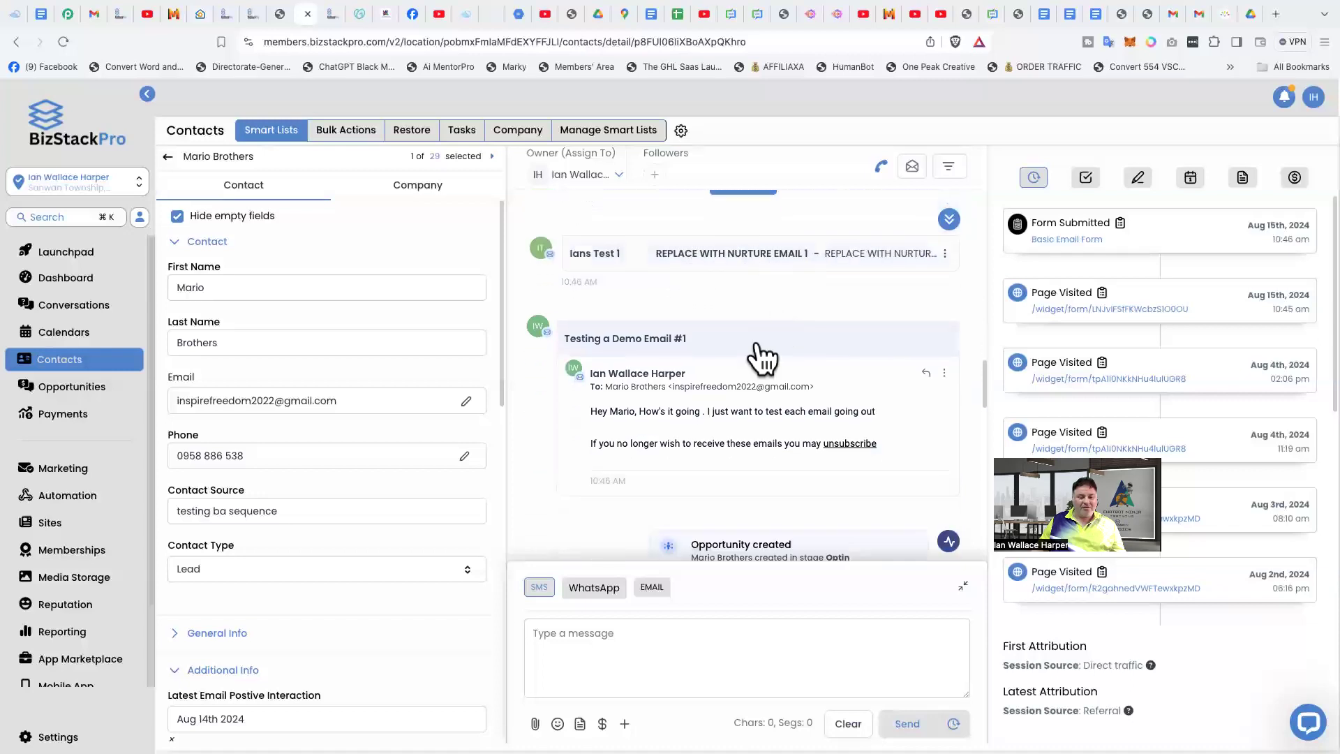
scroll(763, 358, "down", 1)
- Collapse the two expanded emails and read the "Testing another email in the Sequence" message
left_click(599, 279)
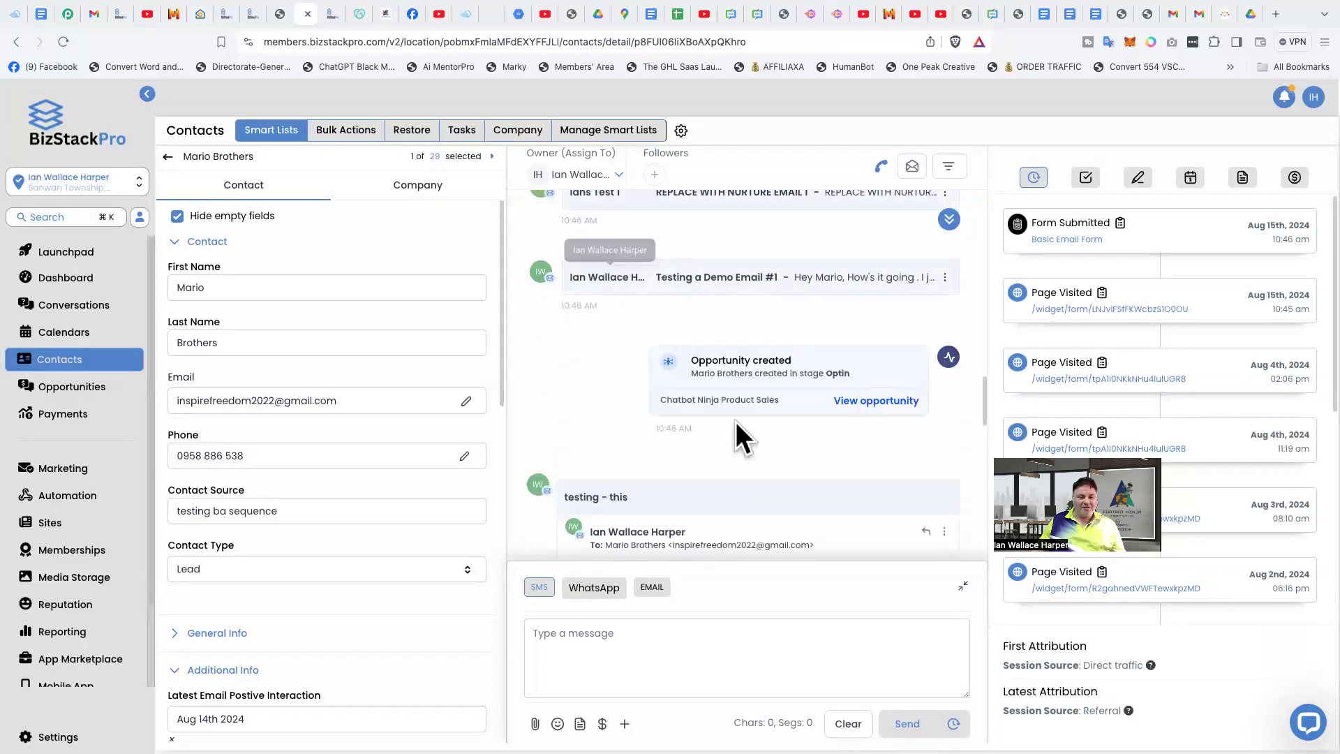
scroll(611, 377, "down", 3)
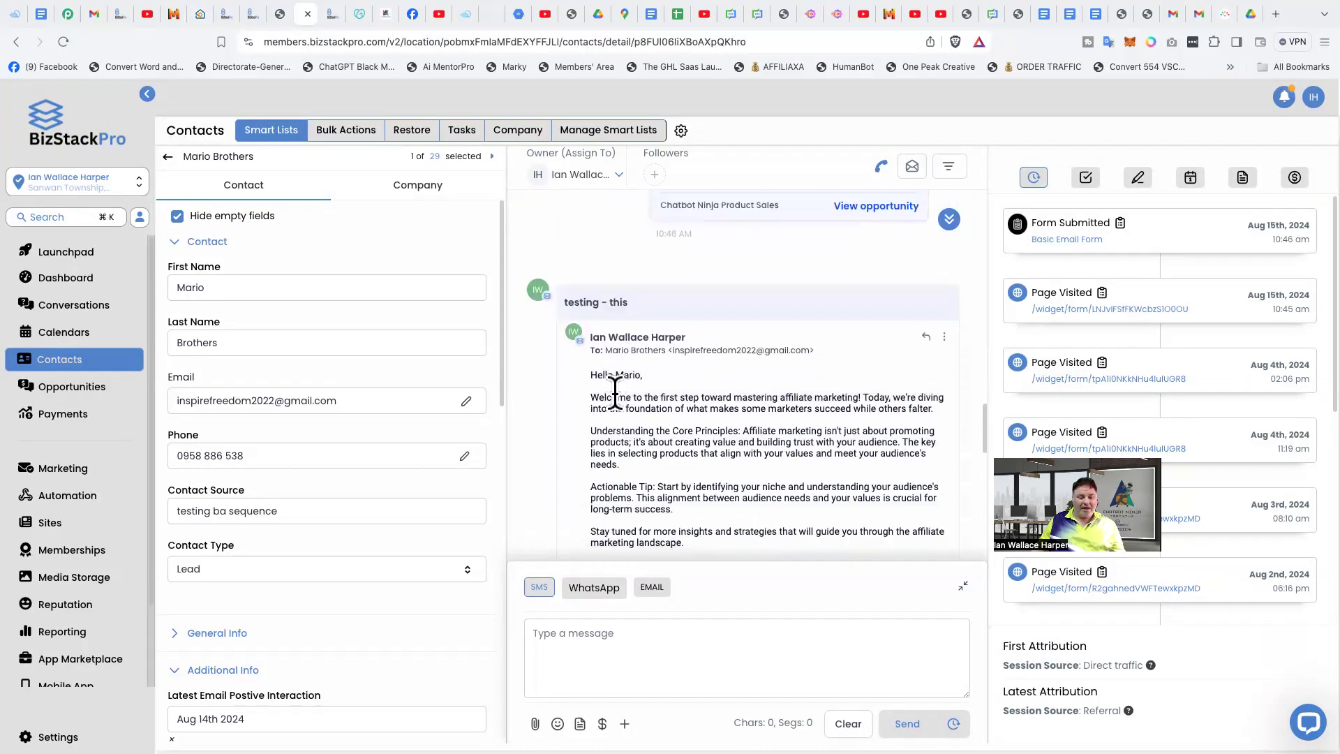
left_click(588, 294)
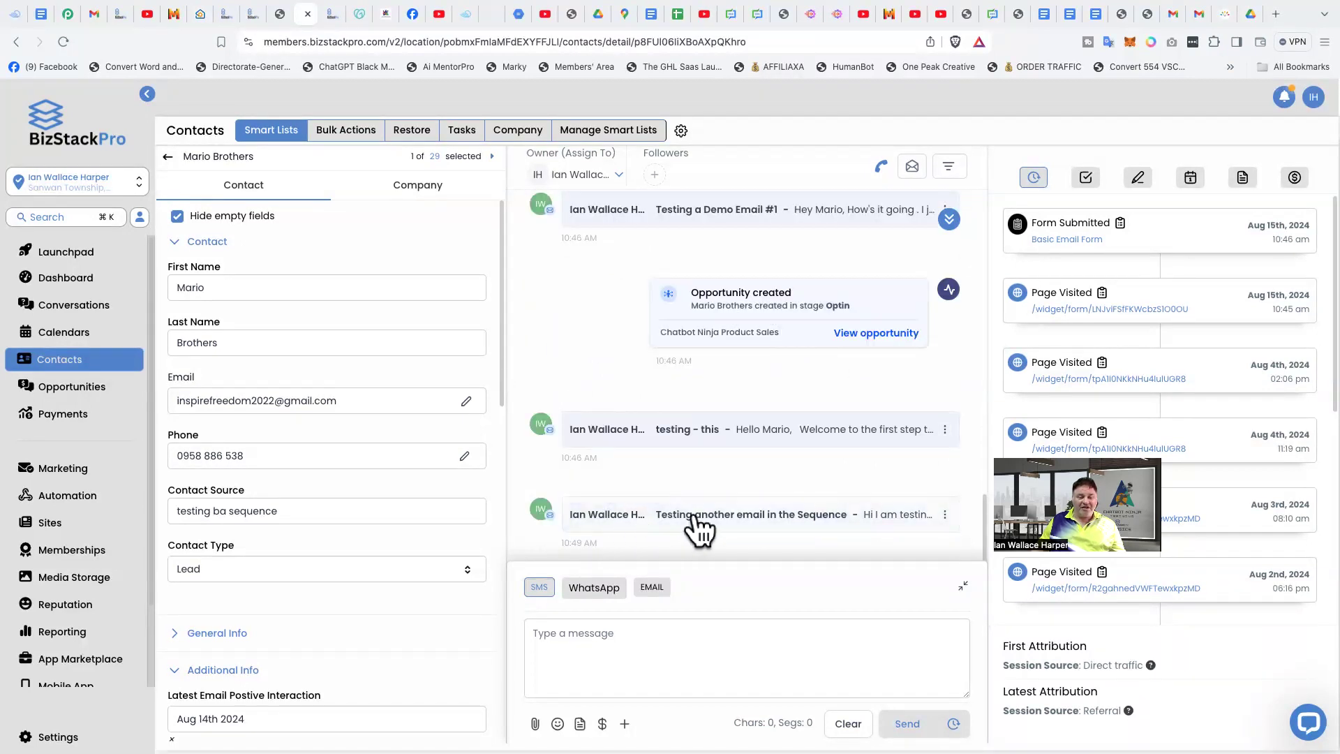
left_click(730, 528)
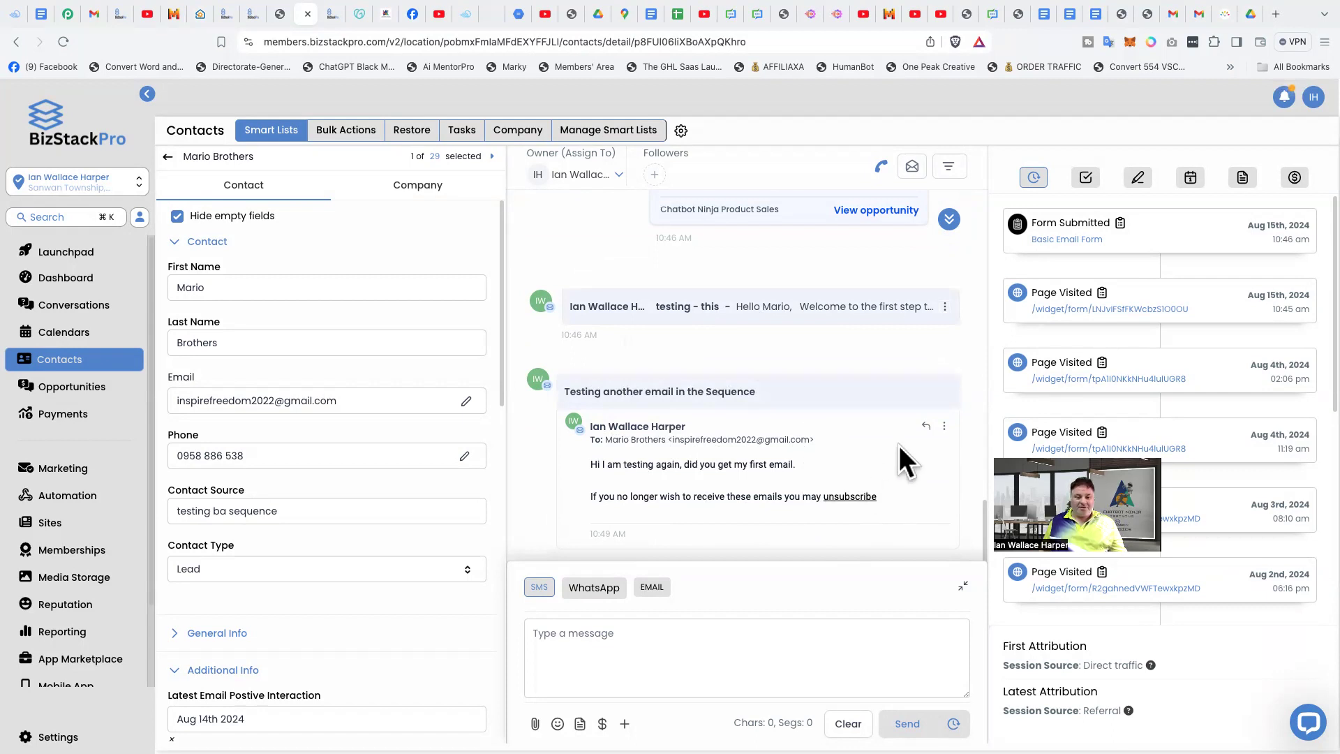
scroll(737, 350, "up", 2)
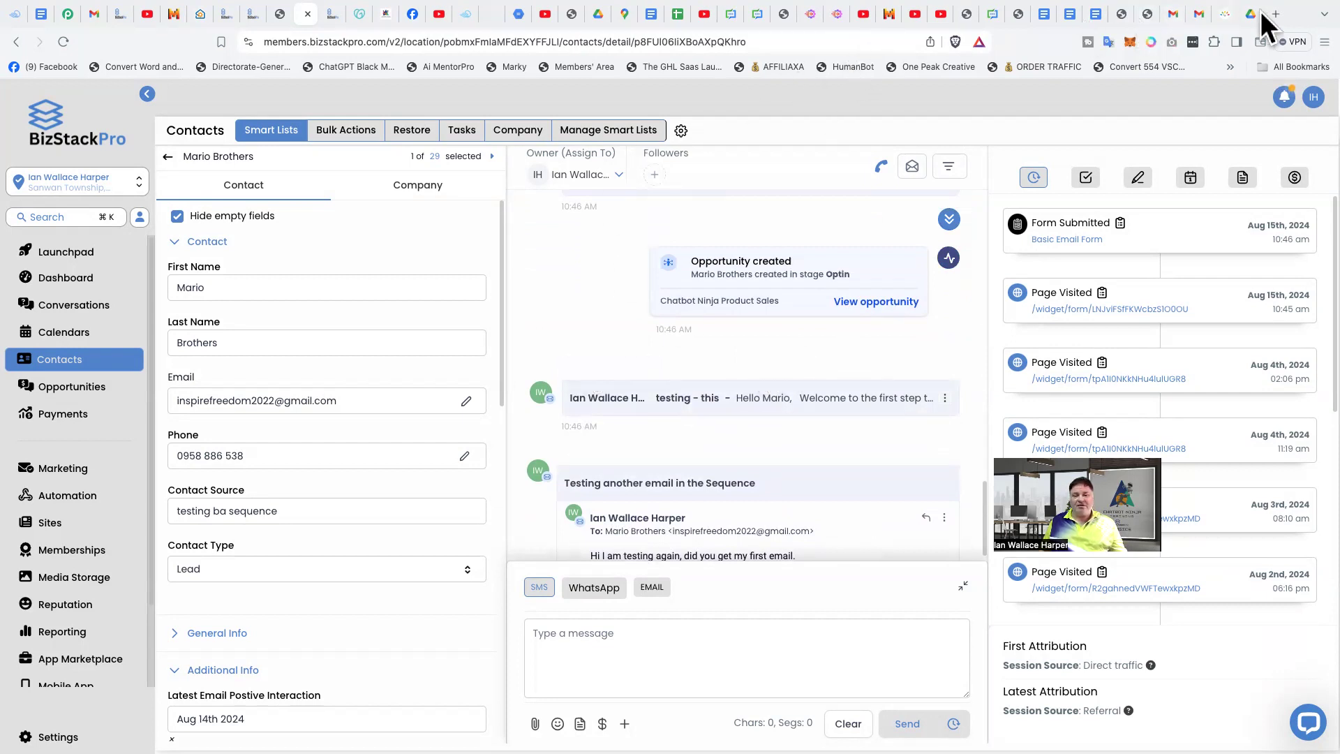
- Switch to the test contact's Gmail inbox and reload it to check for the sequence emails
left_click(1323, 14)
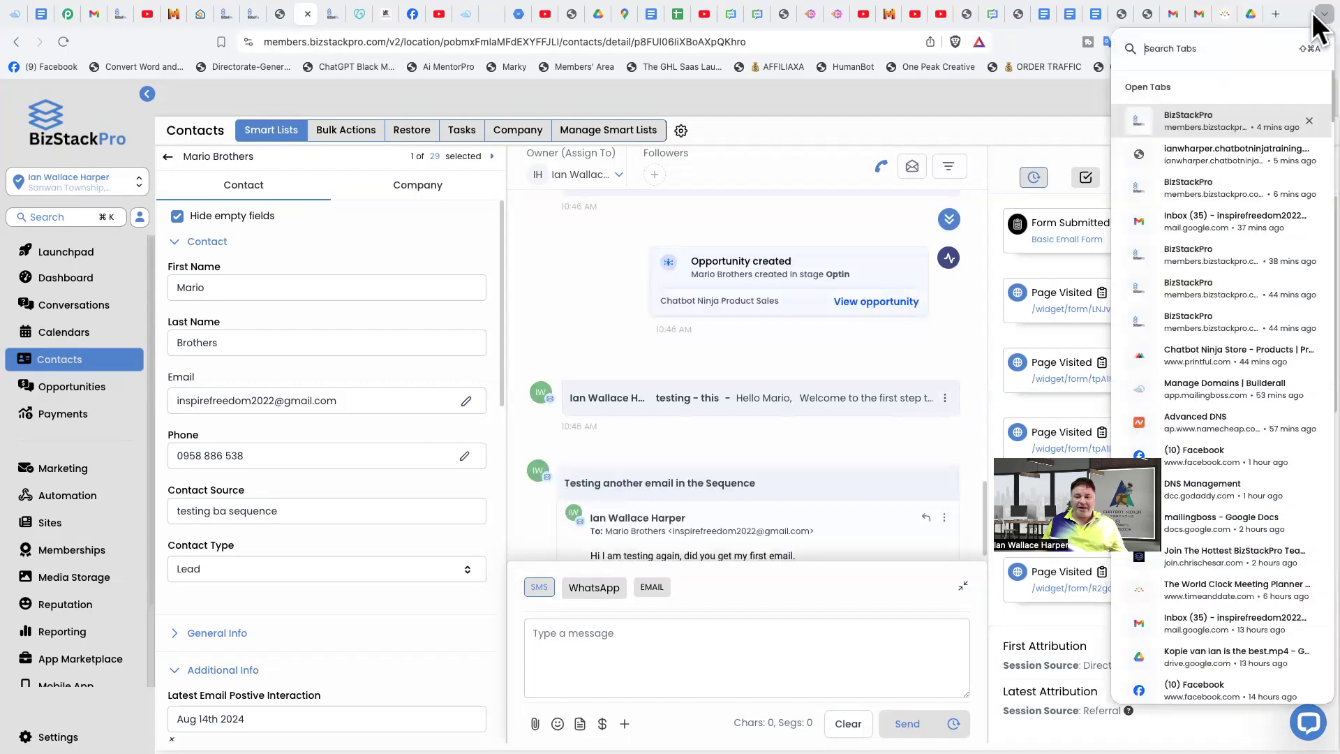
left_click(1223, 219)
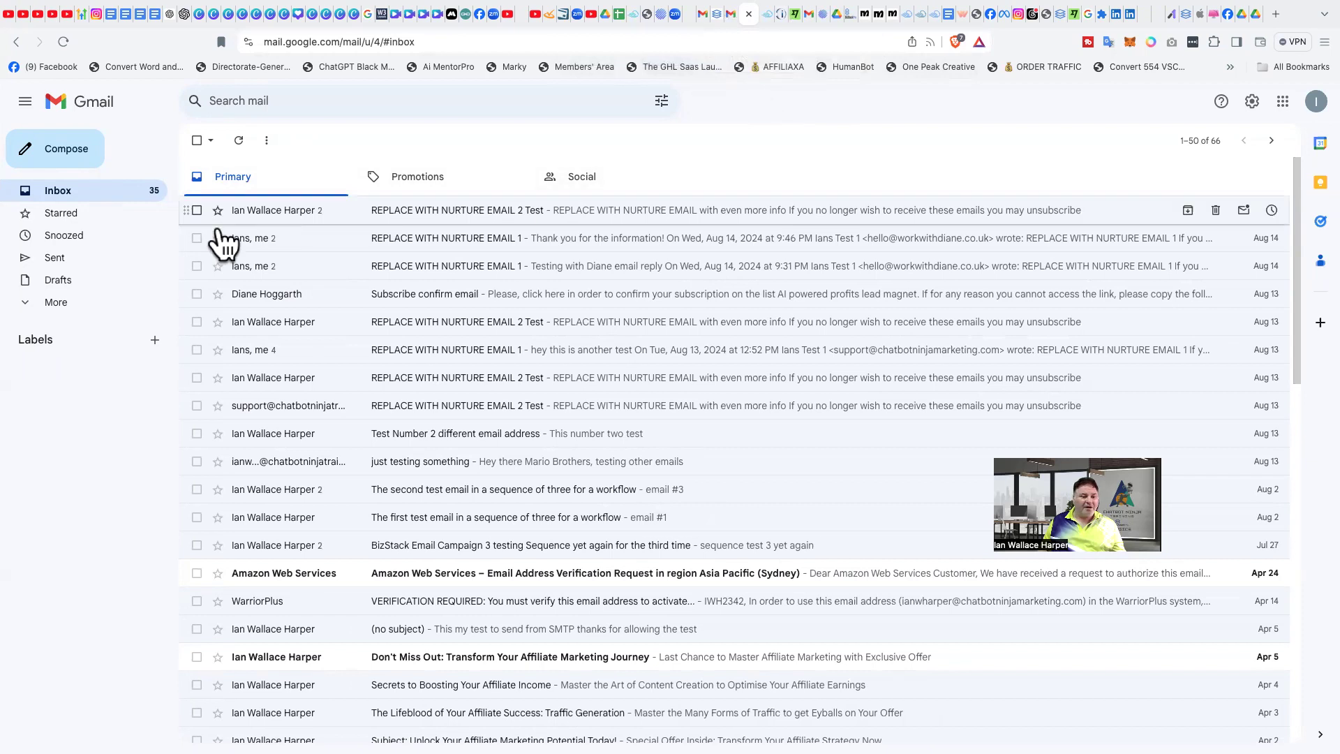
left_click(59, 195)
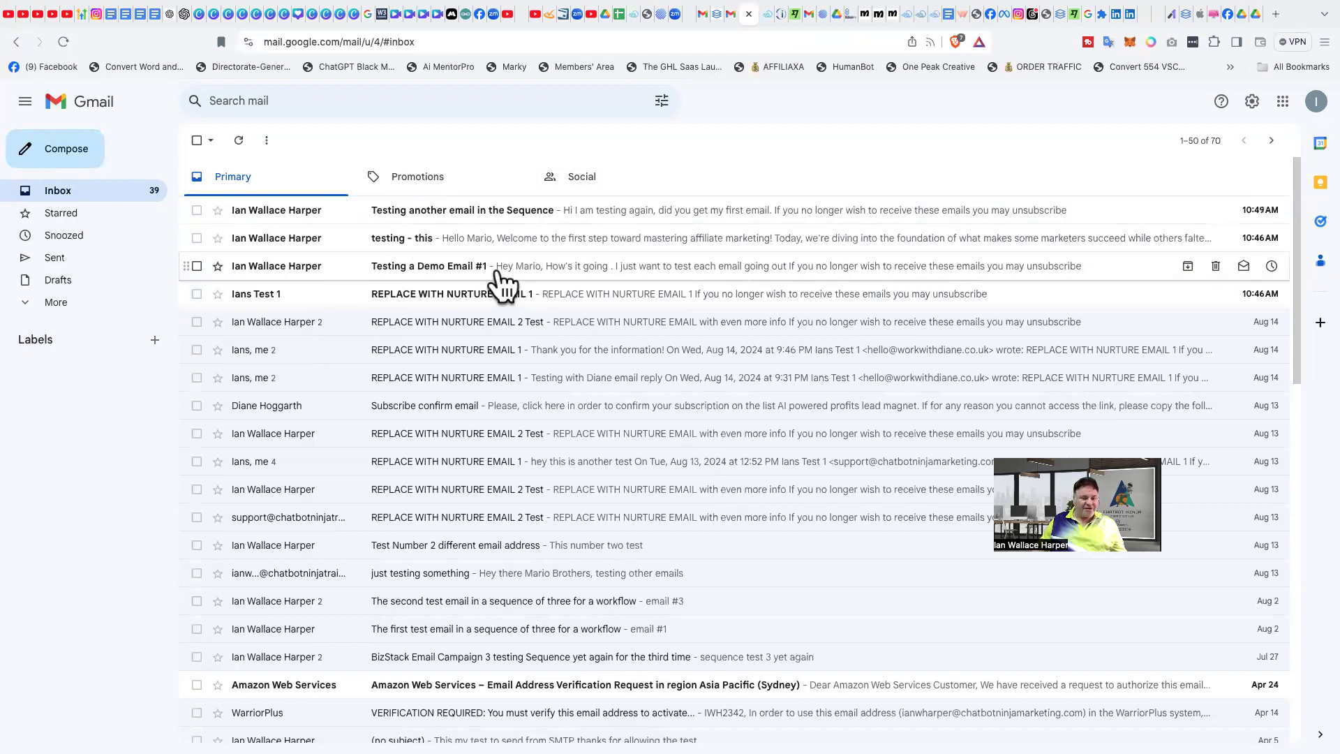
- Open "Testing a Demo Email #1" and send the reply "Hey Thanks for Testing with me"
left_click(629, 269)
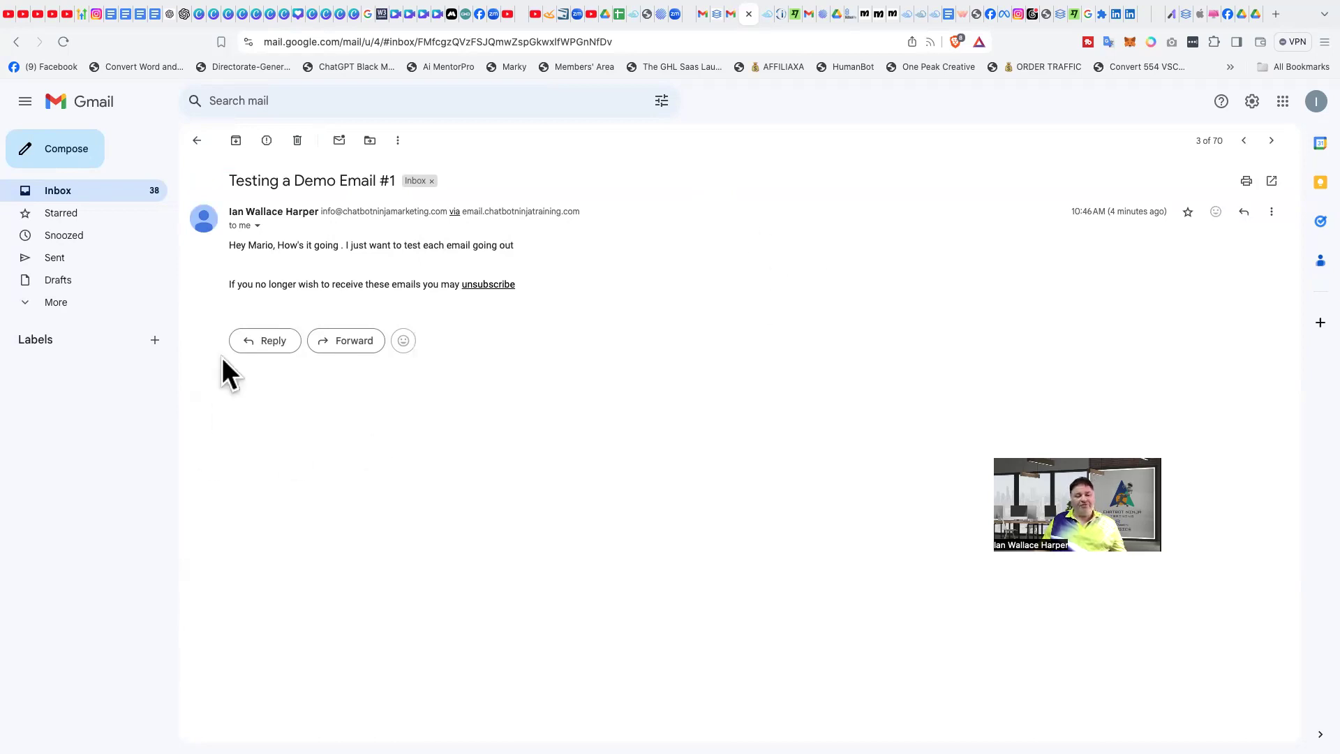
left_click(265, 347)
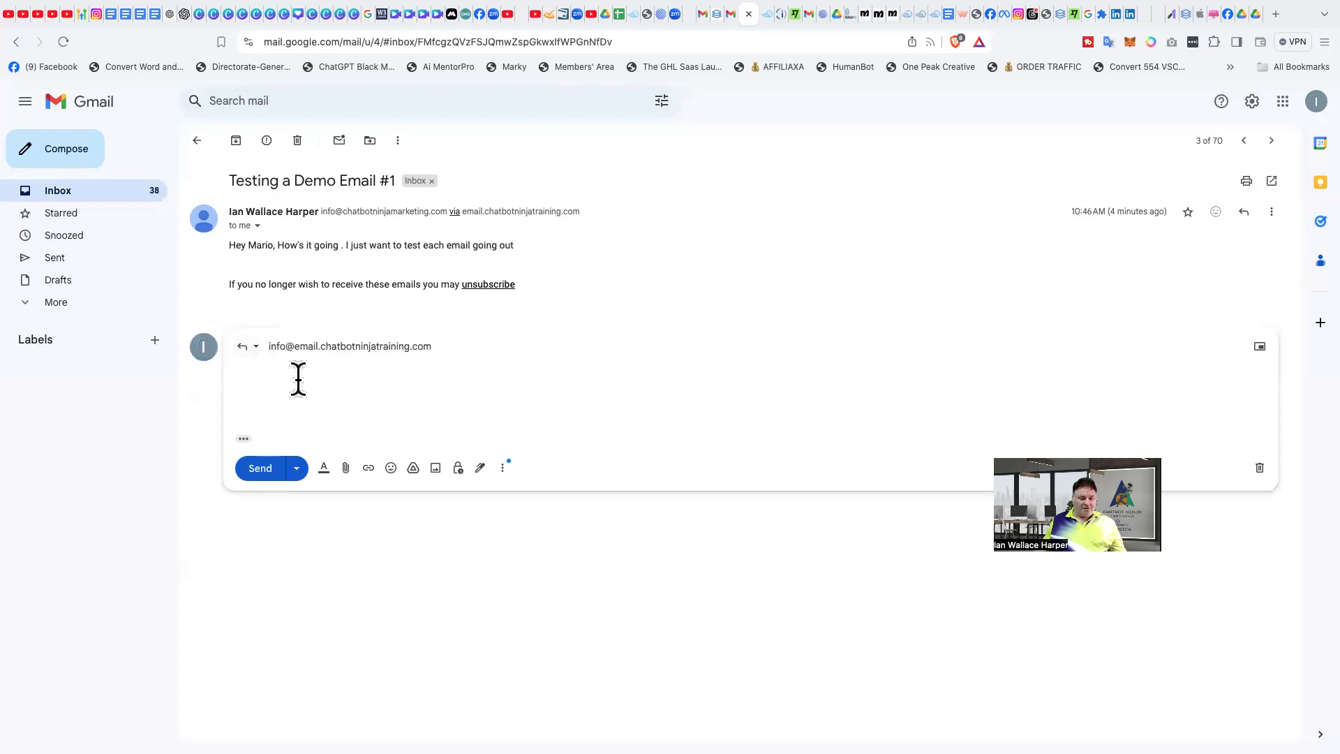
type("Hey Th")
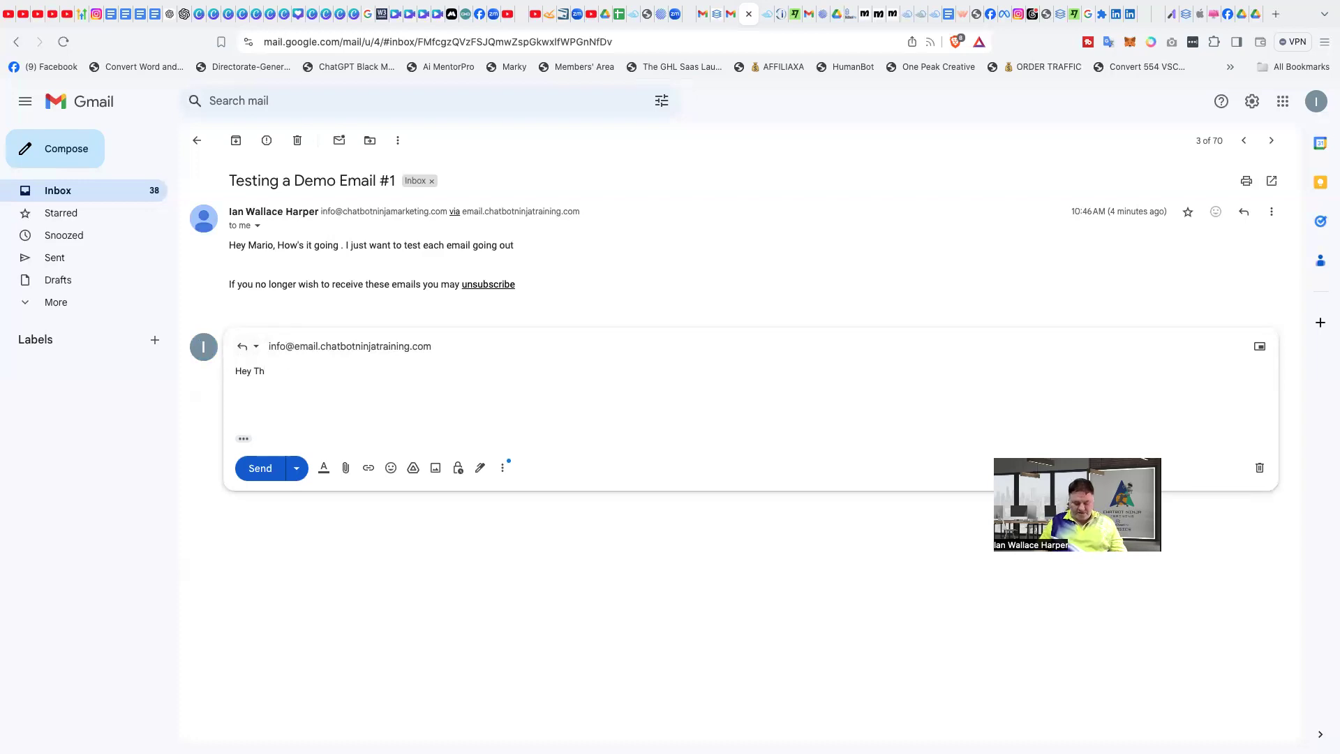
type("anks for")
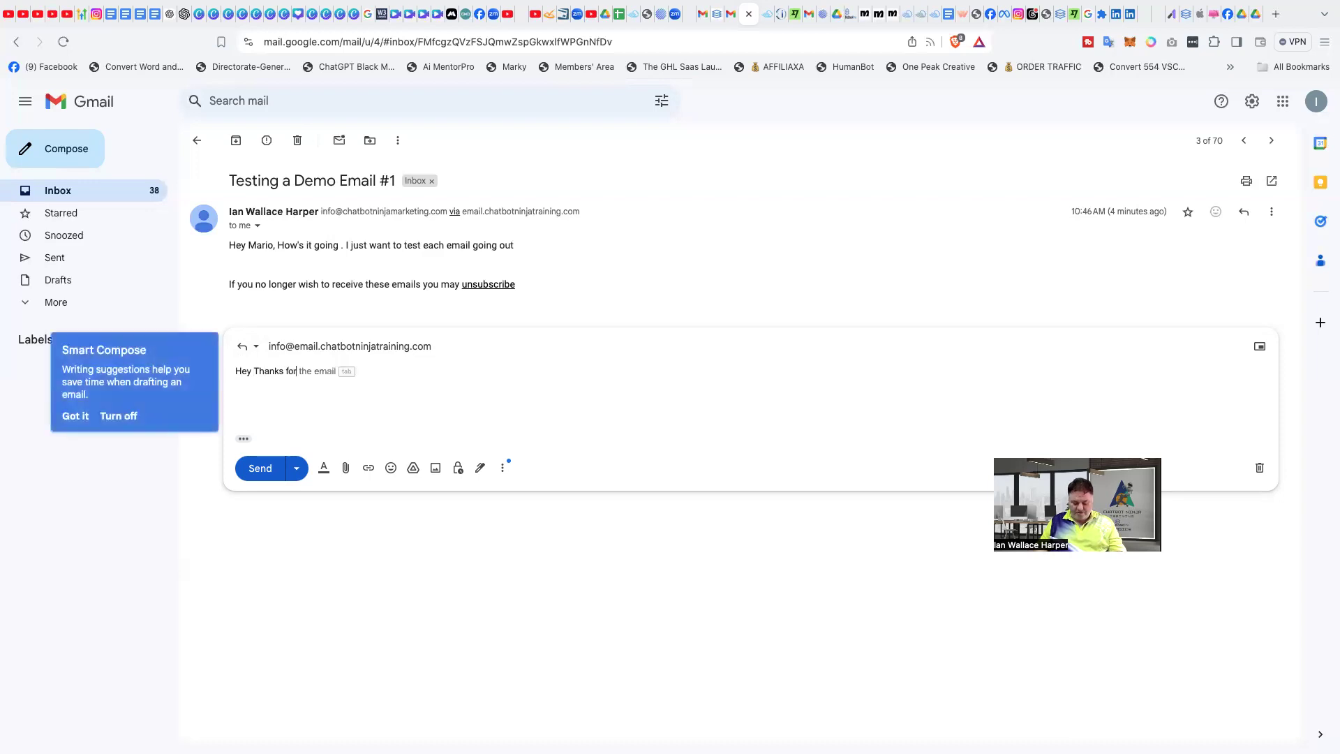
type(" Testing with me")
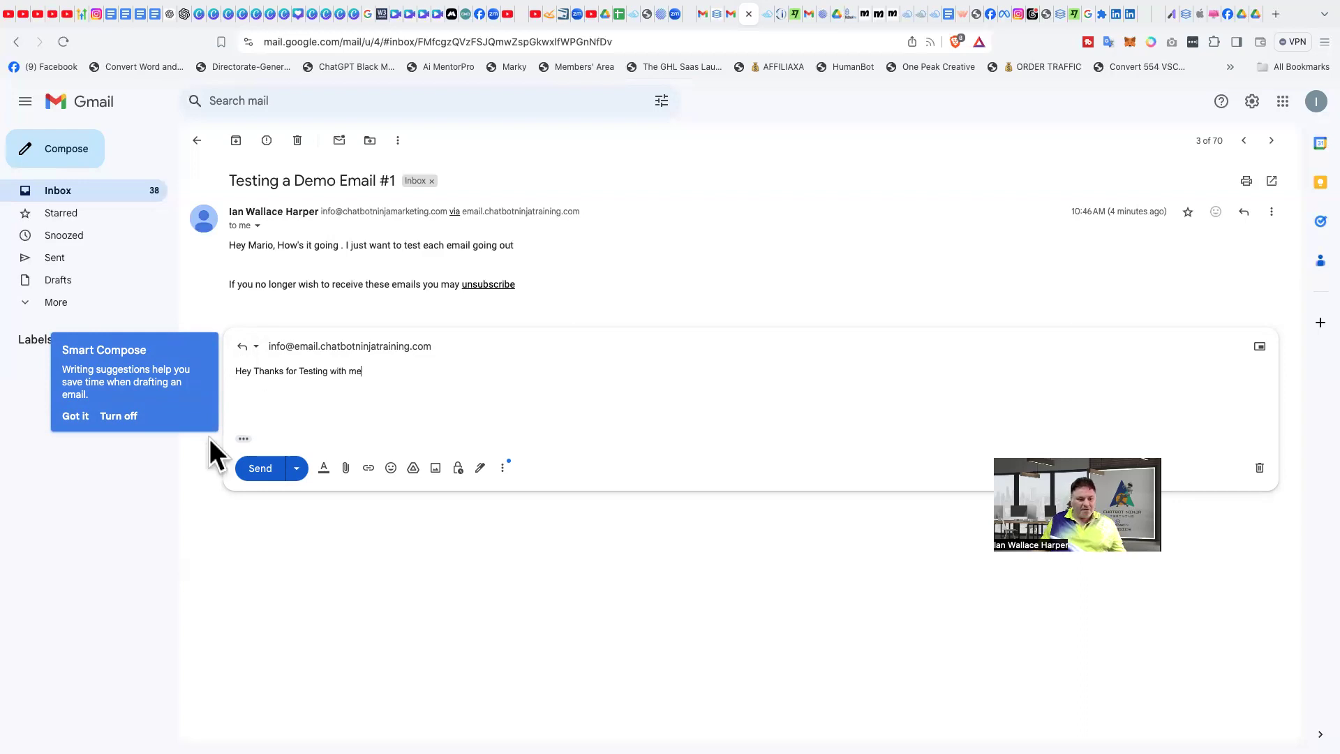
left_click(260, 470)
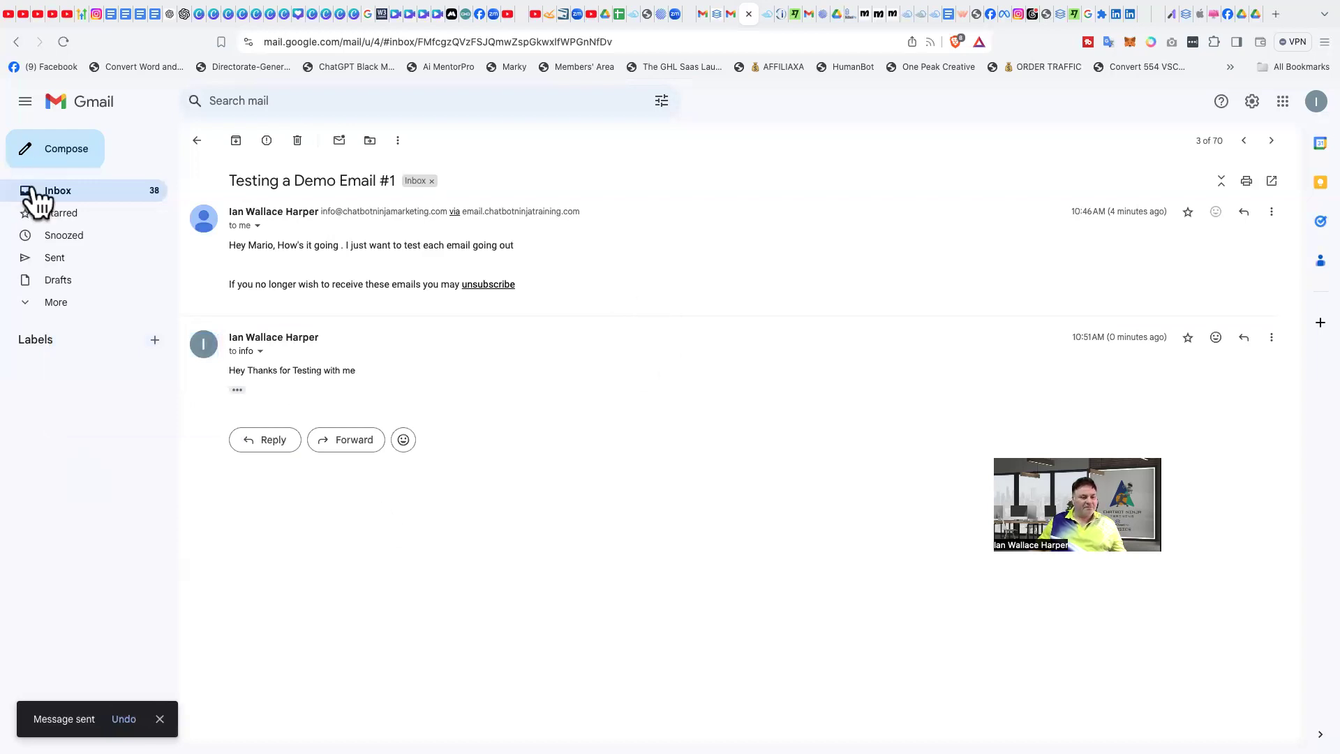
- Open "Testing another email in the Sequence" from the inbox and send the suggested reply "Yes, I got your email."
left_click(196, 140)
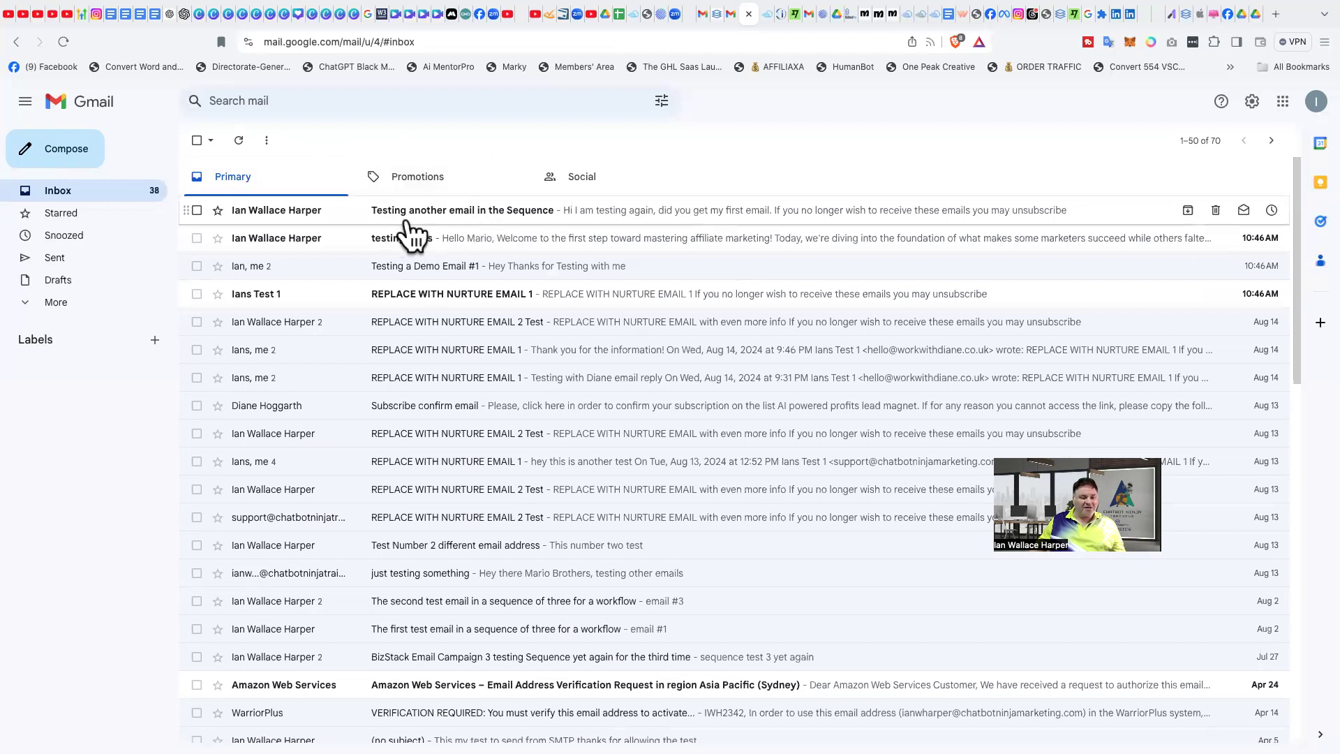
left_click(449, 210)
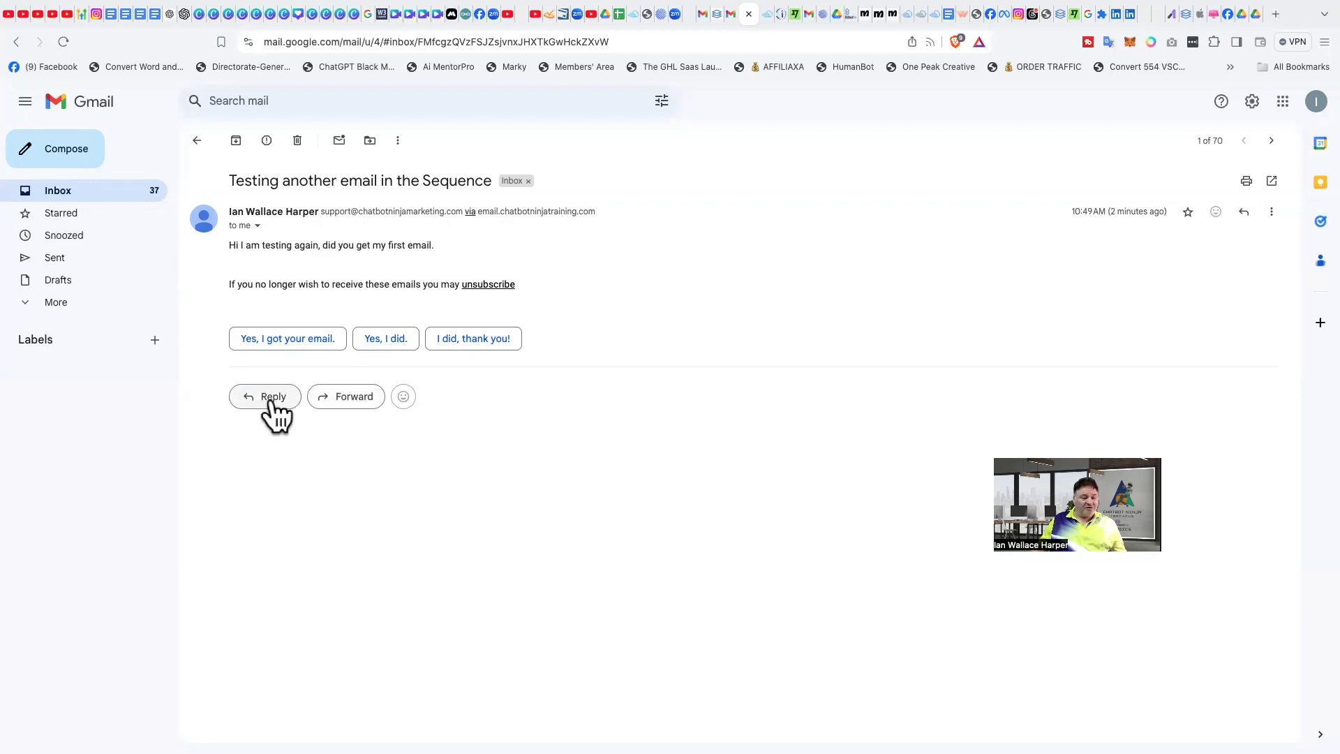
left_click(288, 339)
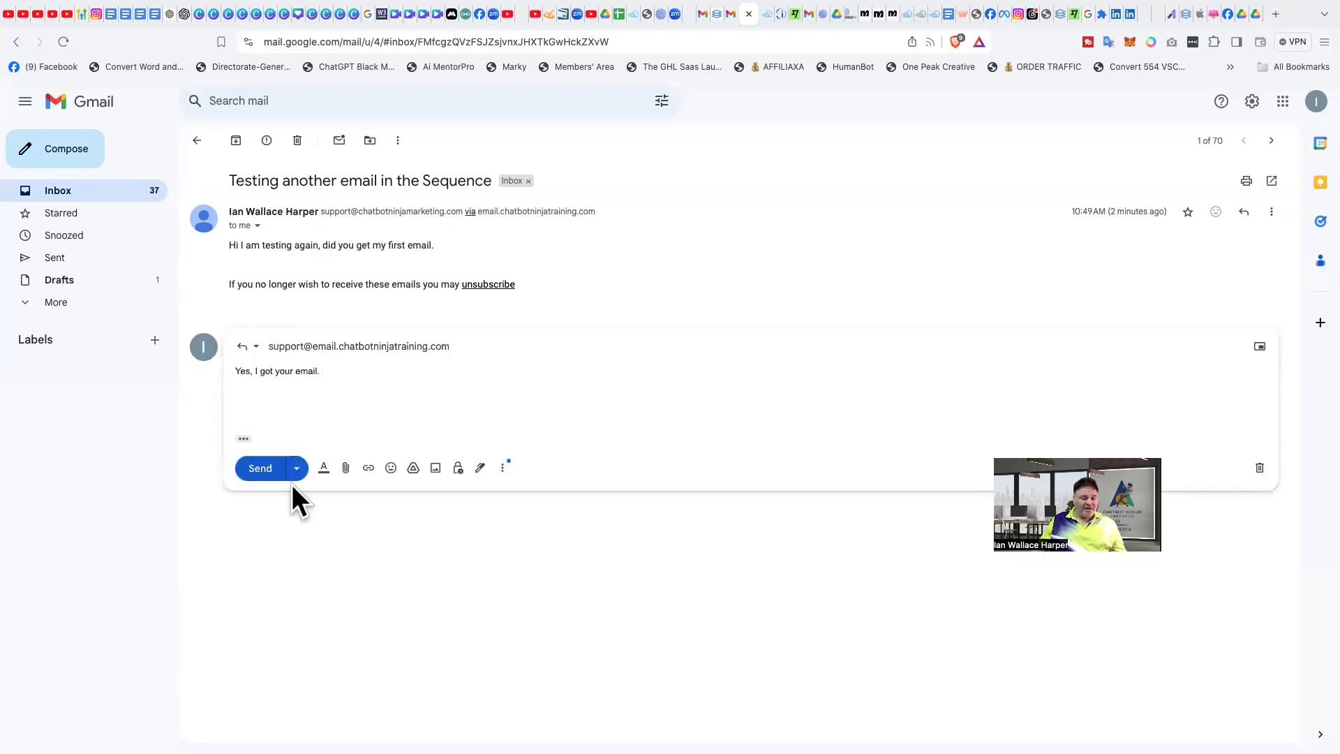
left_click(256, 471)
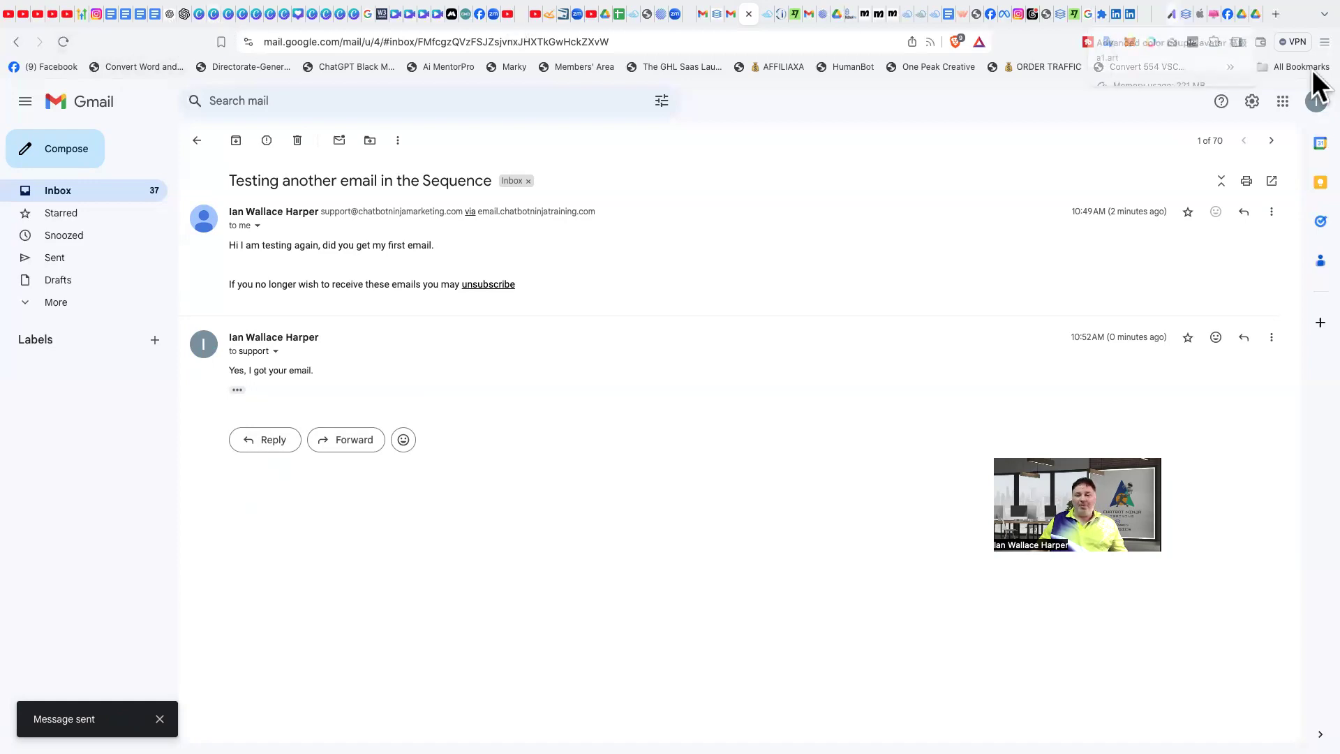
- Switch back to the test contact's conversation in BizStackPro and check for the replies
left_click(1317, 17)
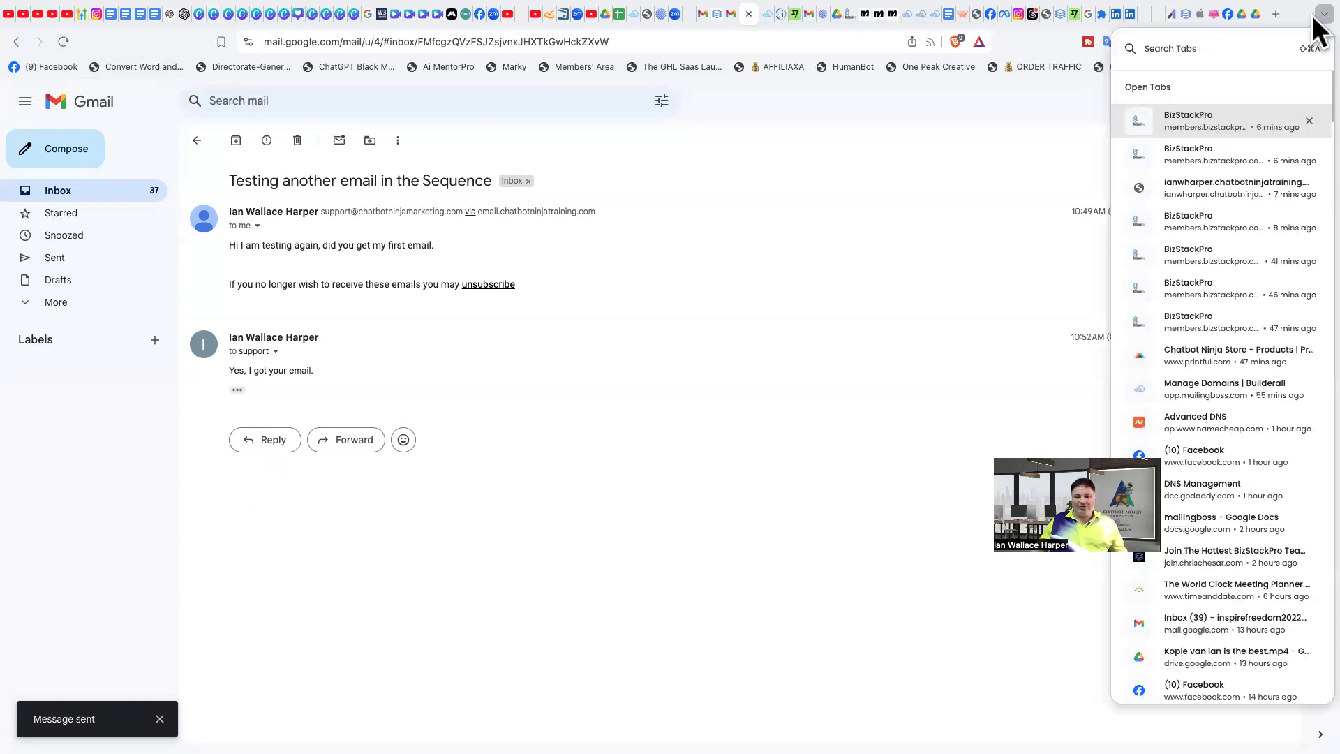
left_click(1215, 119)
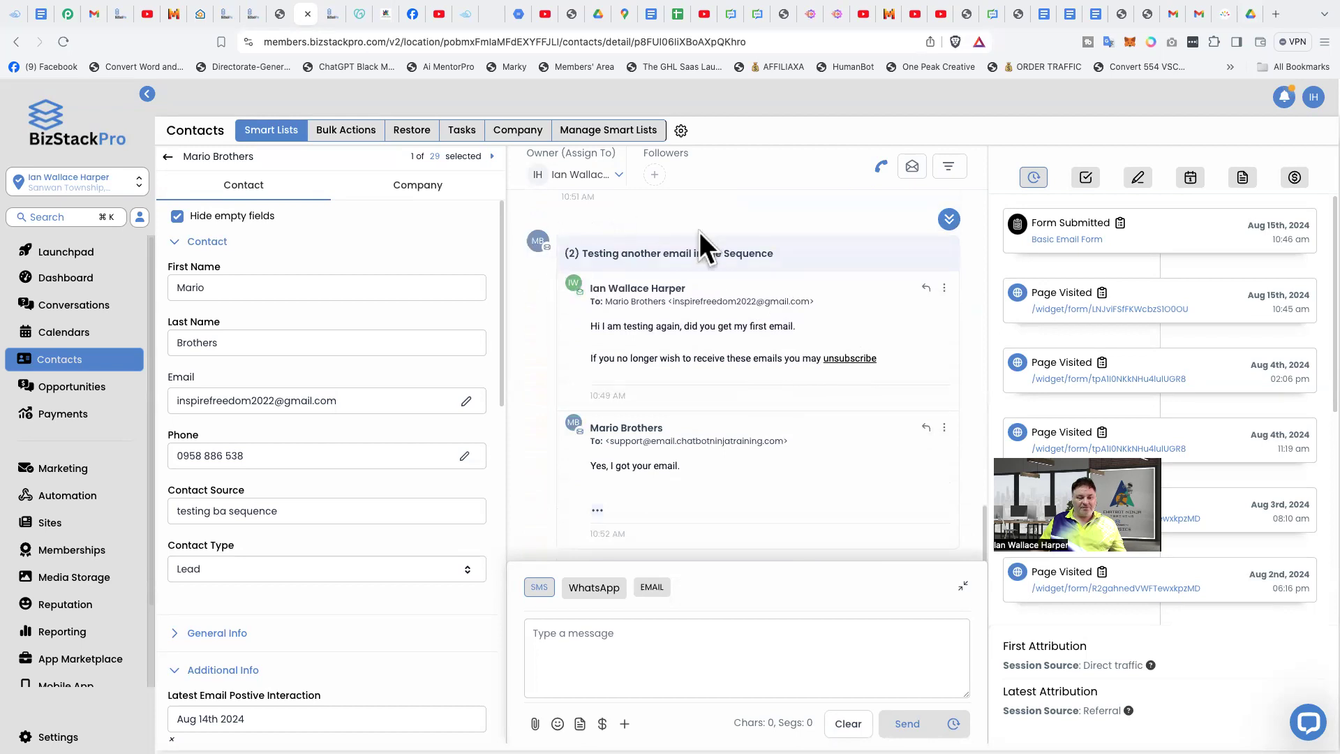
- Expand the "Testing a Demo Email #1" thread in the contact's conversation and review the replies in both sequence email threads
scroll(698, 251, "up", 3)
scroll(730, 315, "up", 1)
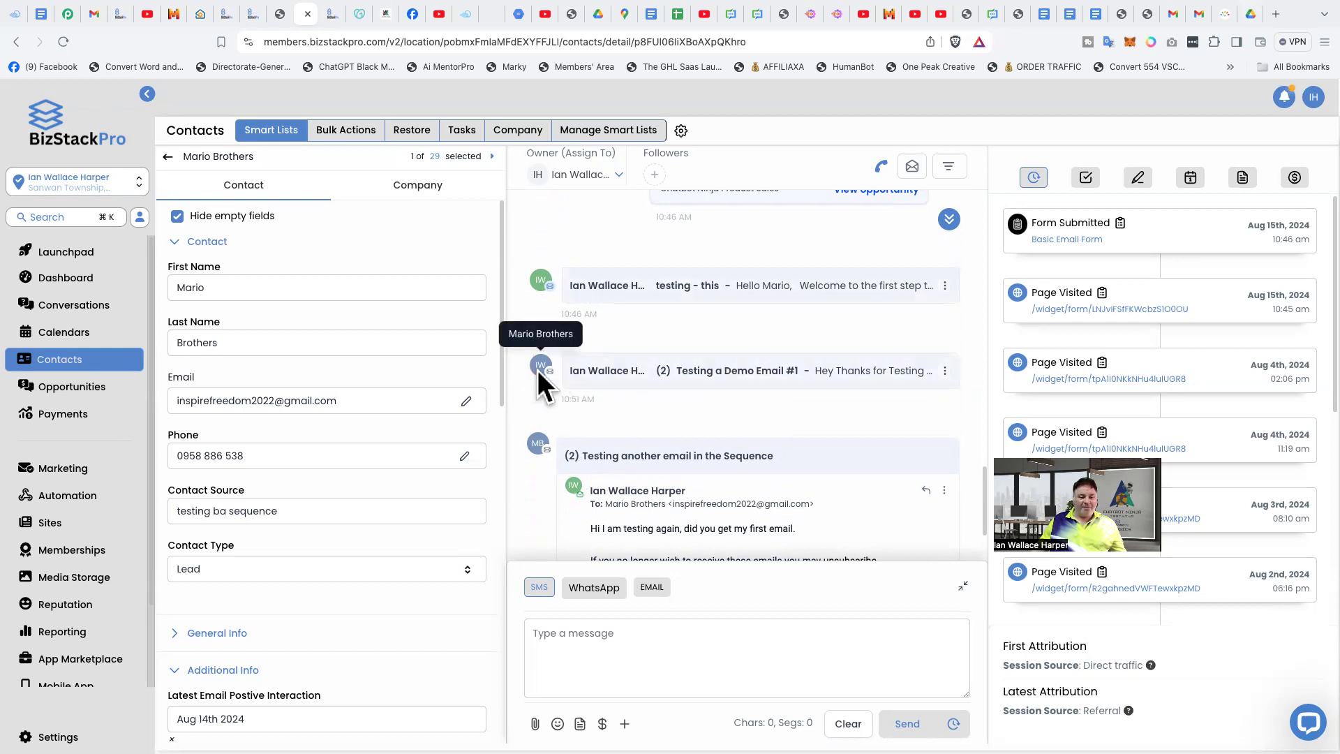
left_click(728, 377)
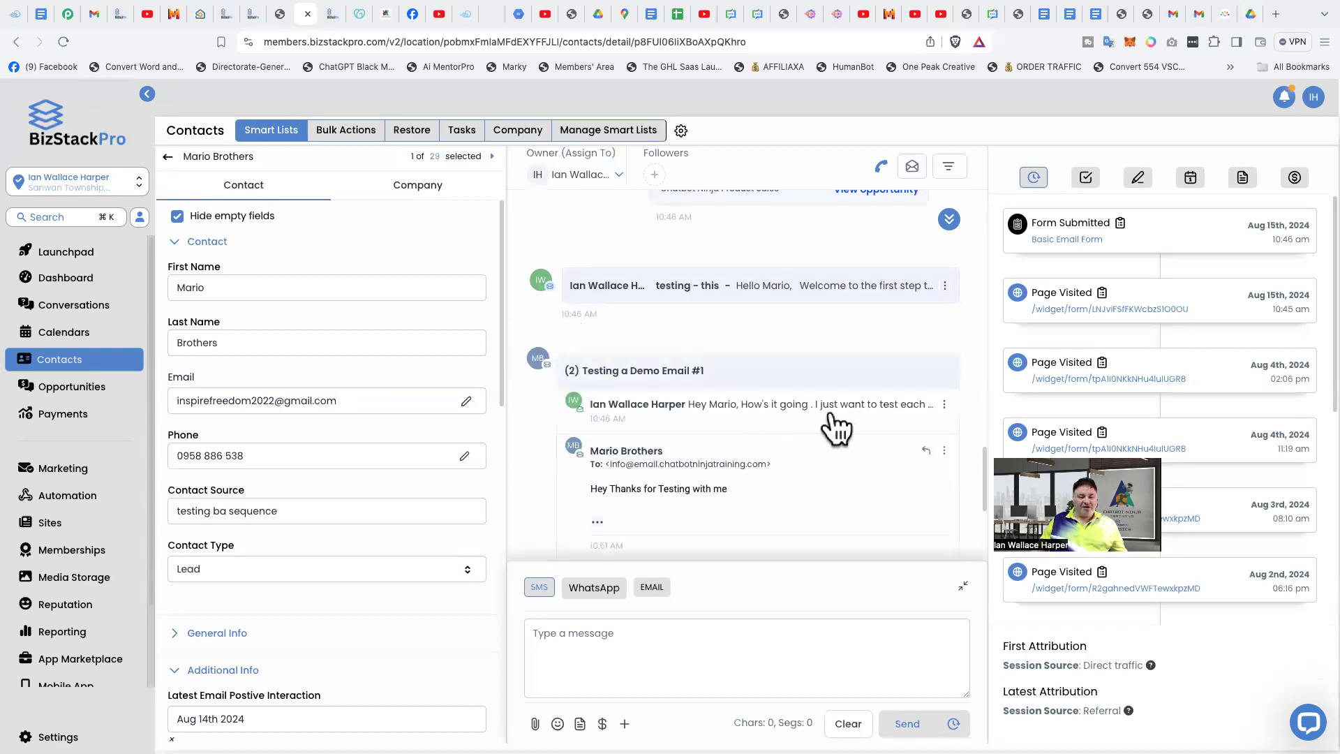
scroll(838, 422, "down", 2)
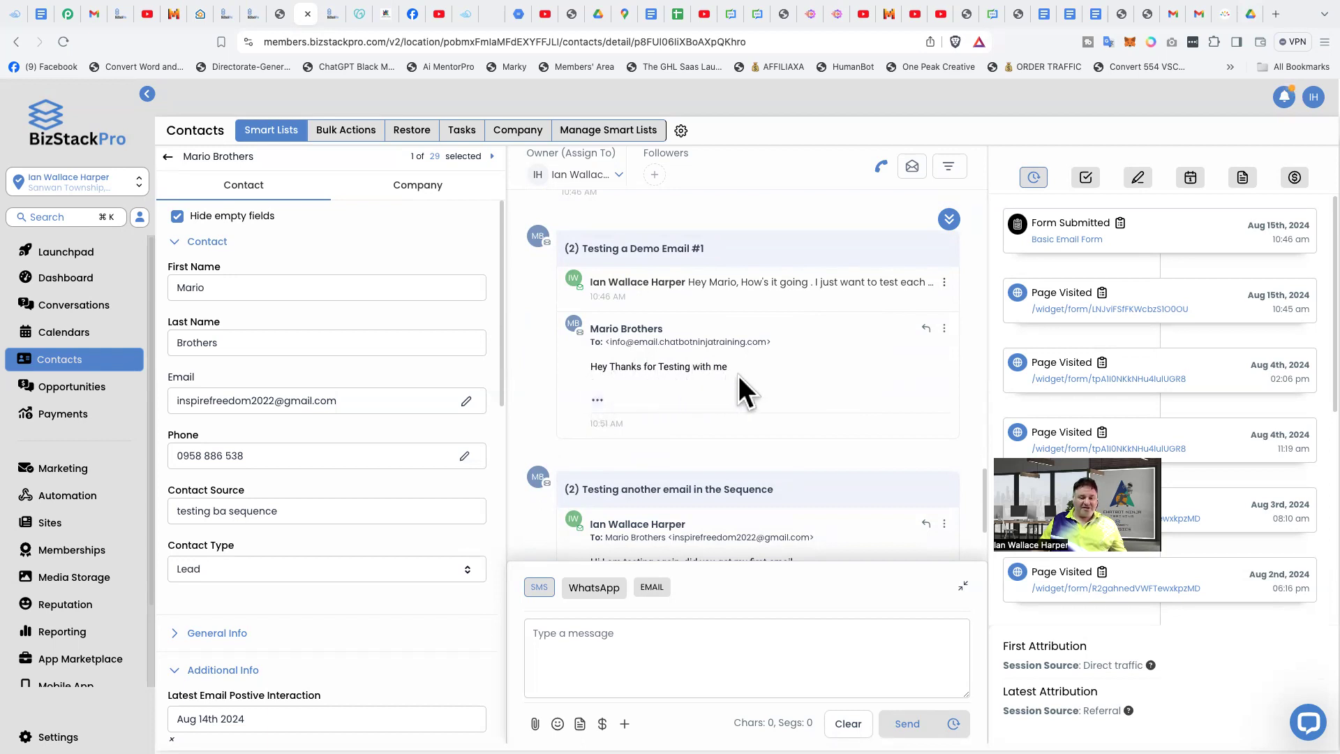
scroll(853, 370, "down", 1)
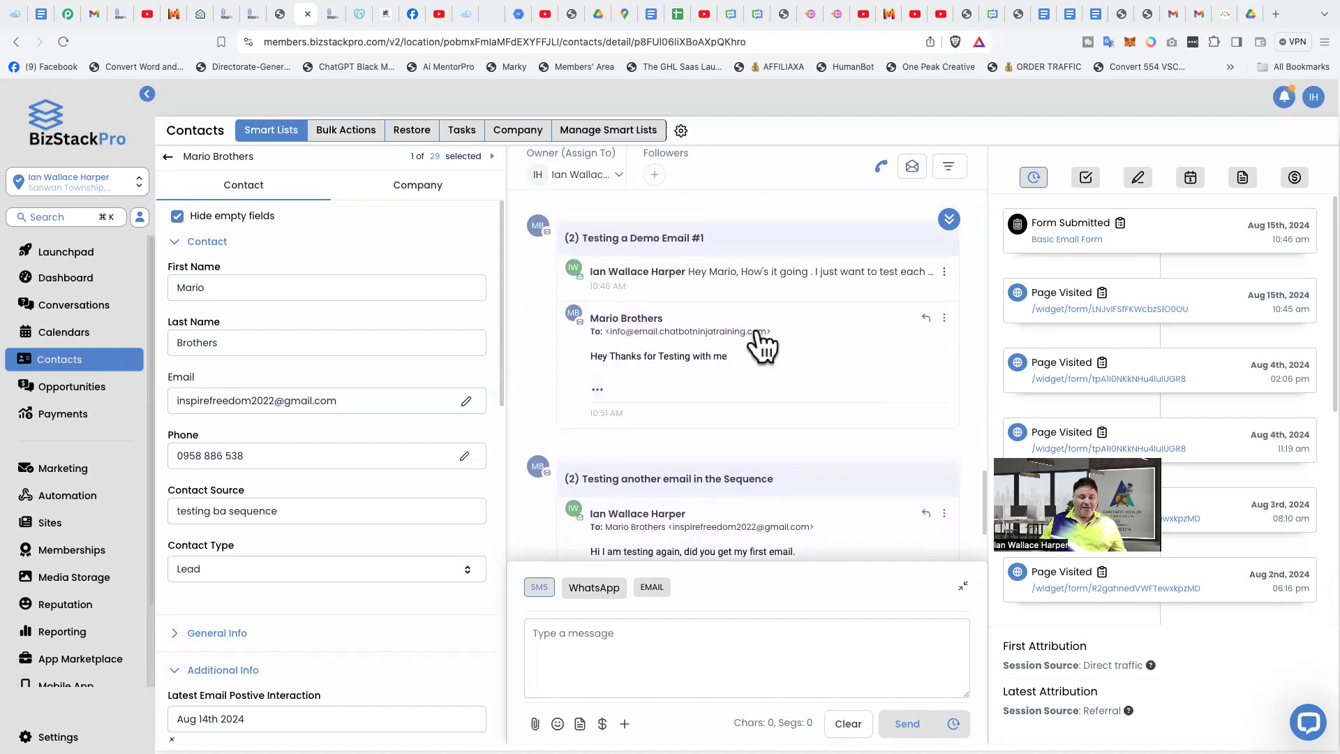
scroll(790, 314, "down", 4)
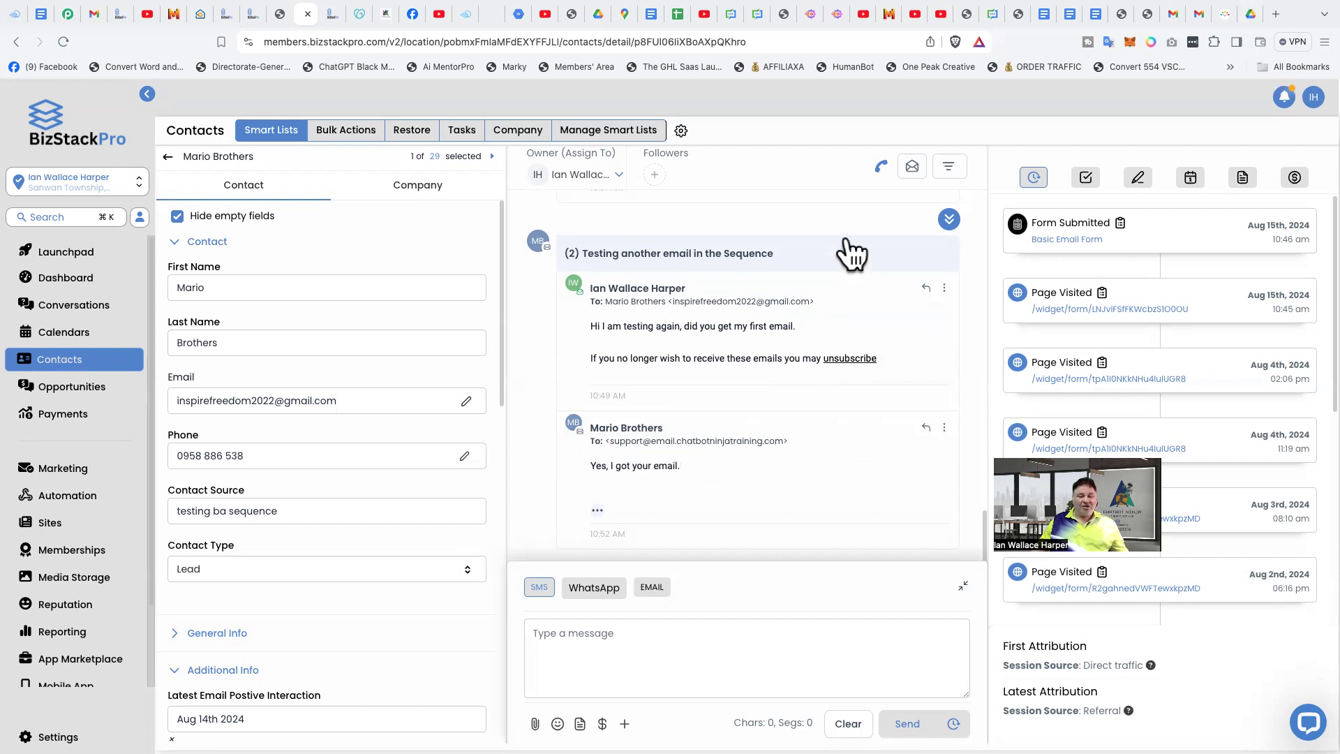
scroll(837, 293, "up", 3)
scroll(840, 370, "down", 3)
scroll(733, 314, "up", 2)
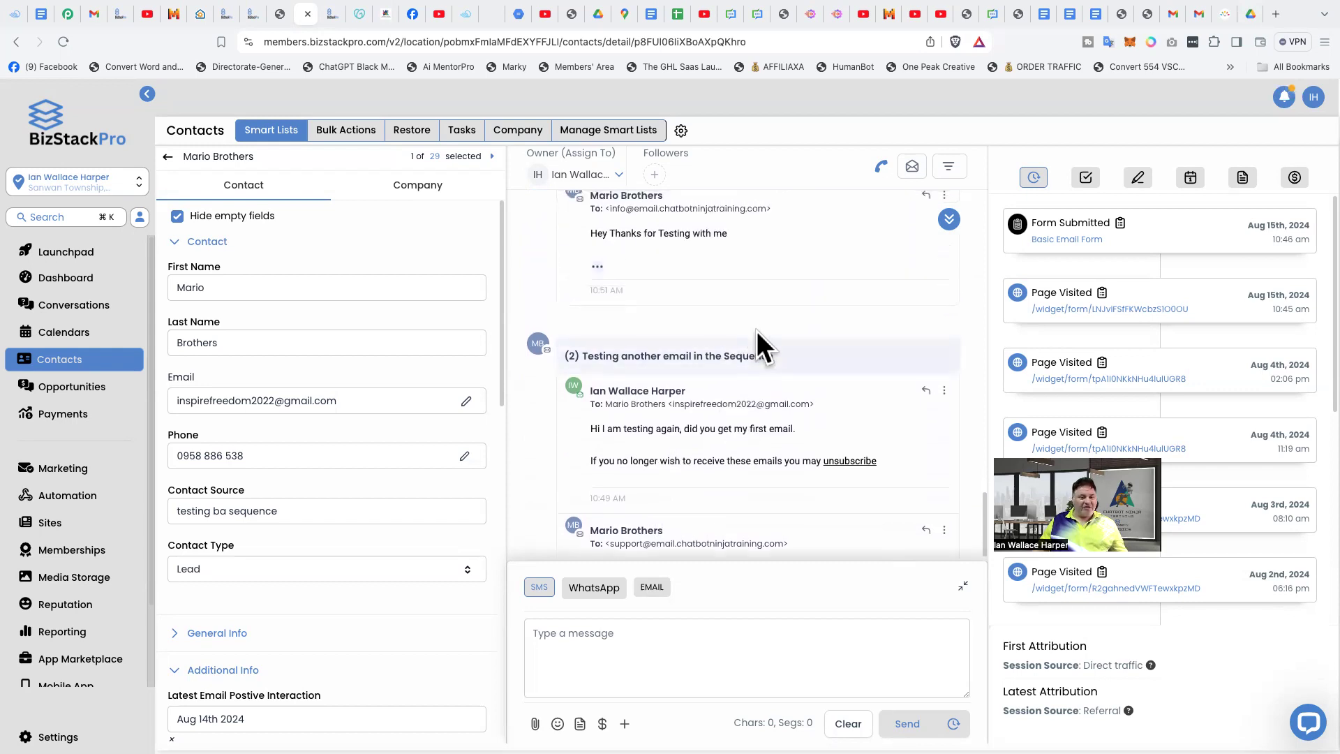
scroll(757, 331, "up", 1)
scroll(757, 328, "up", 2)
scroll(757, 328, "down", 5)
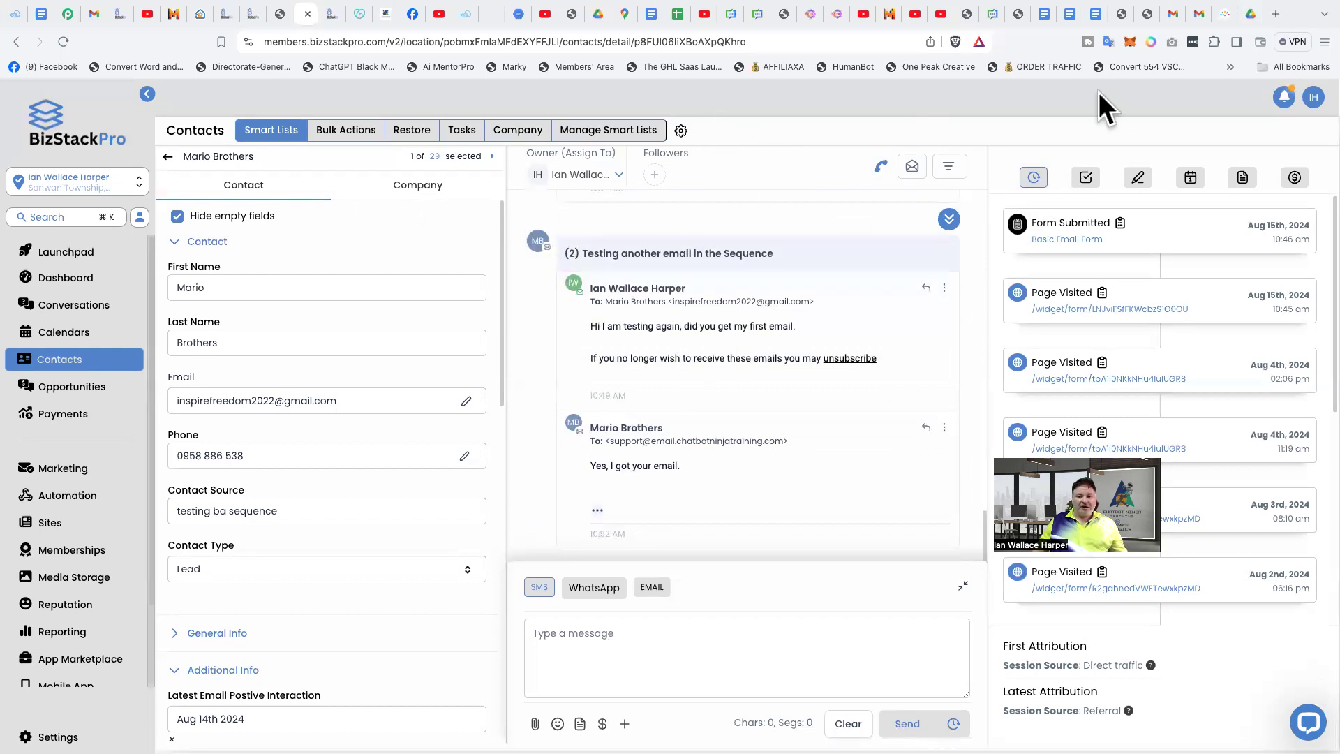
- Open the account notifications, review the new email and new lead alerts, and close them
left_click(1284, 96)
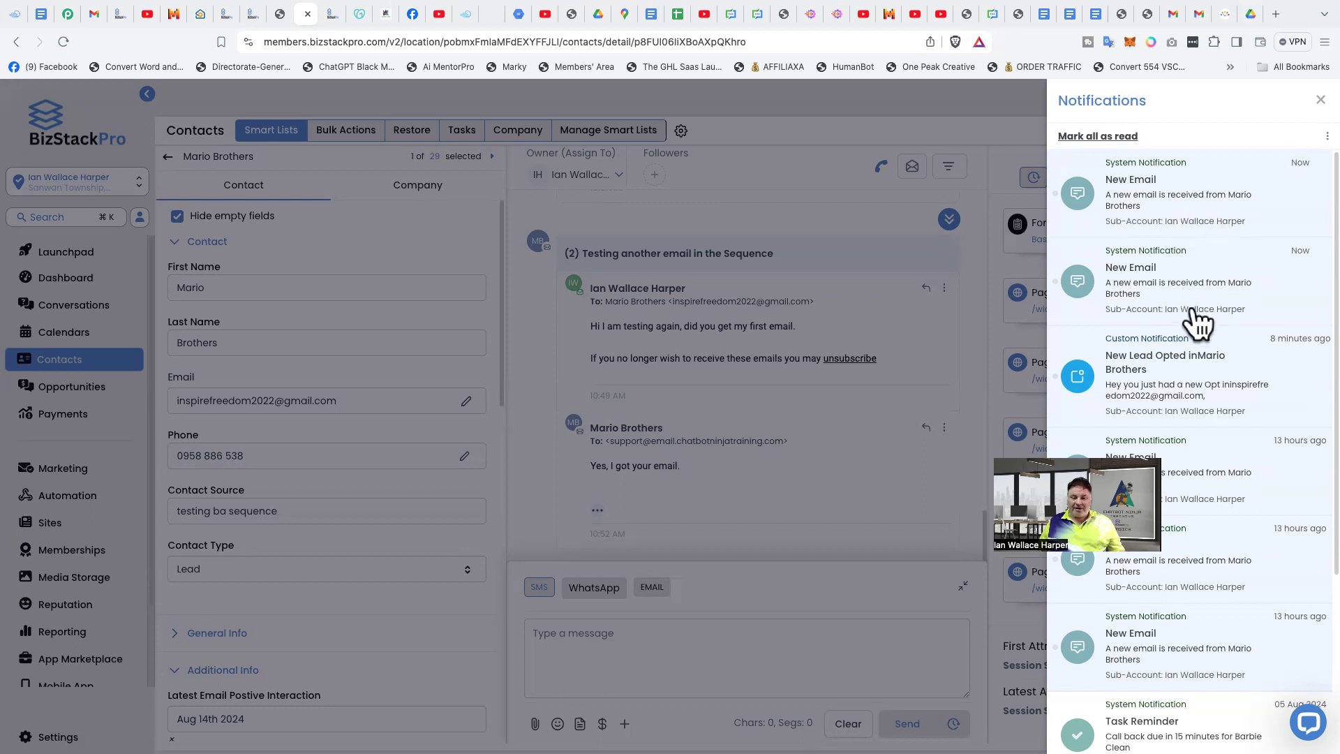
scroll(1231, 301, "down", 1)
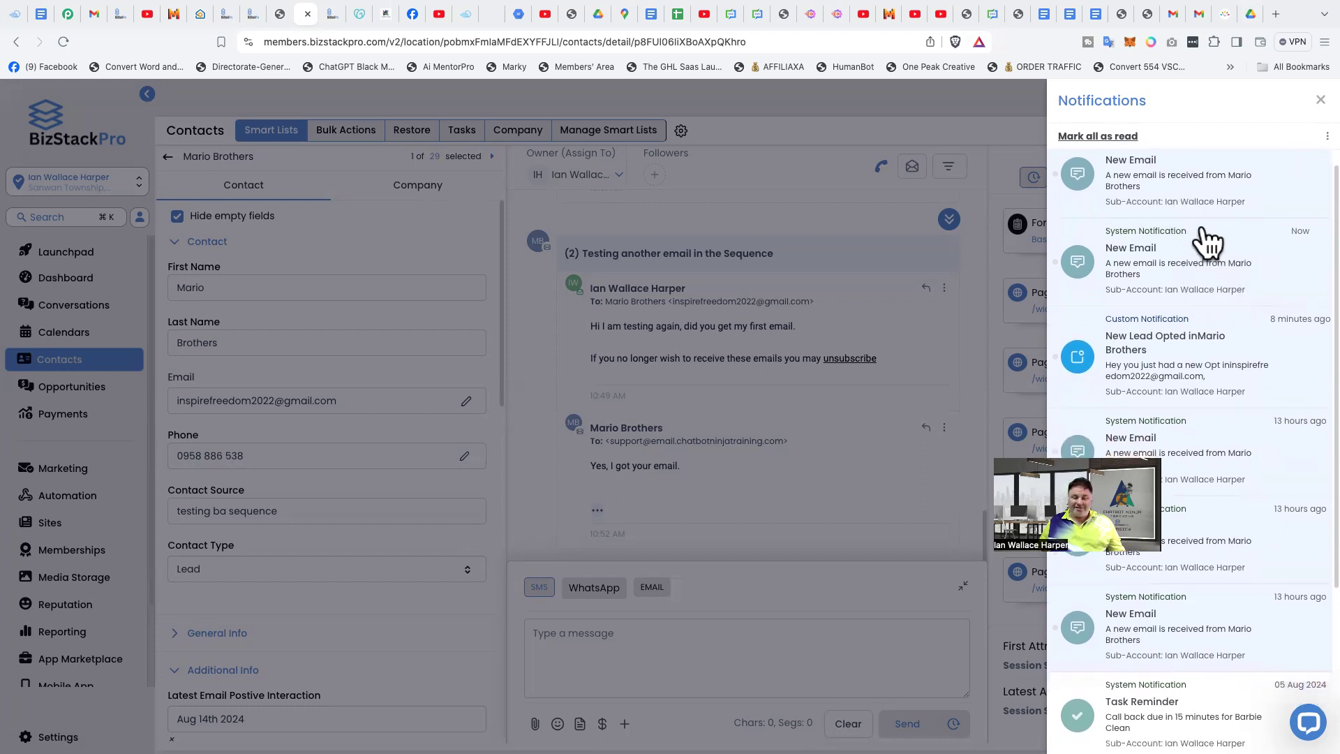
scroll(1198, 358, "down", 1)
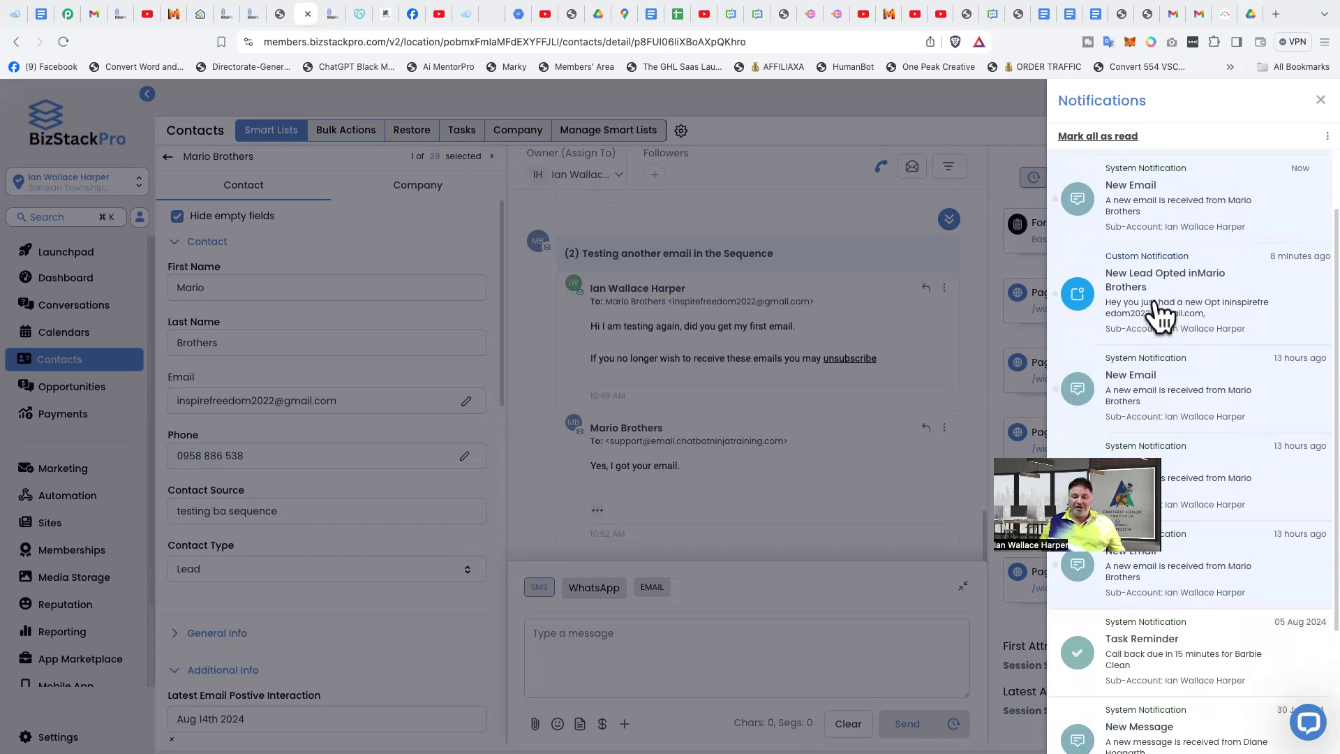
scroll(1189, 307, "down", 1)
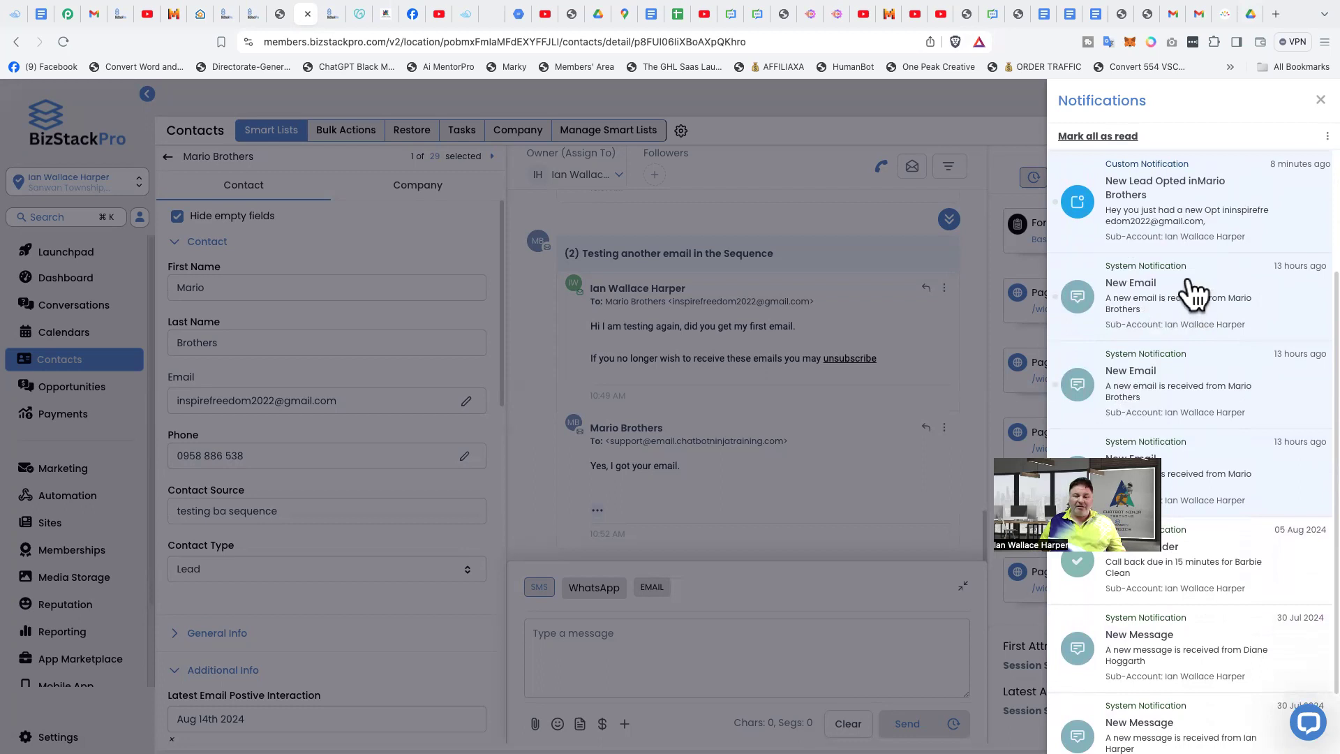
scroll(1190, 308, "down", 1)
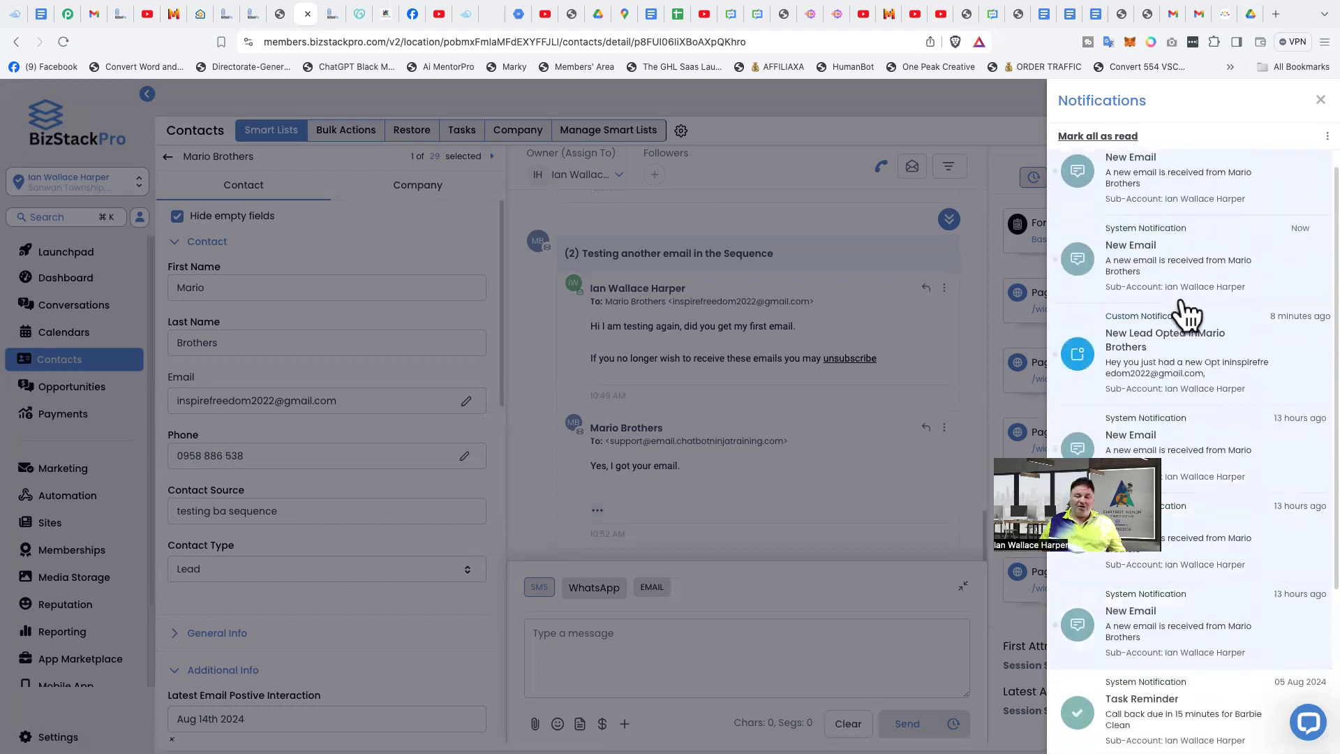
left_click(1319, 100)
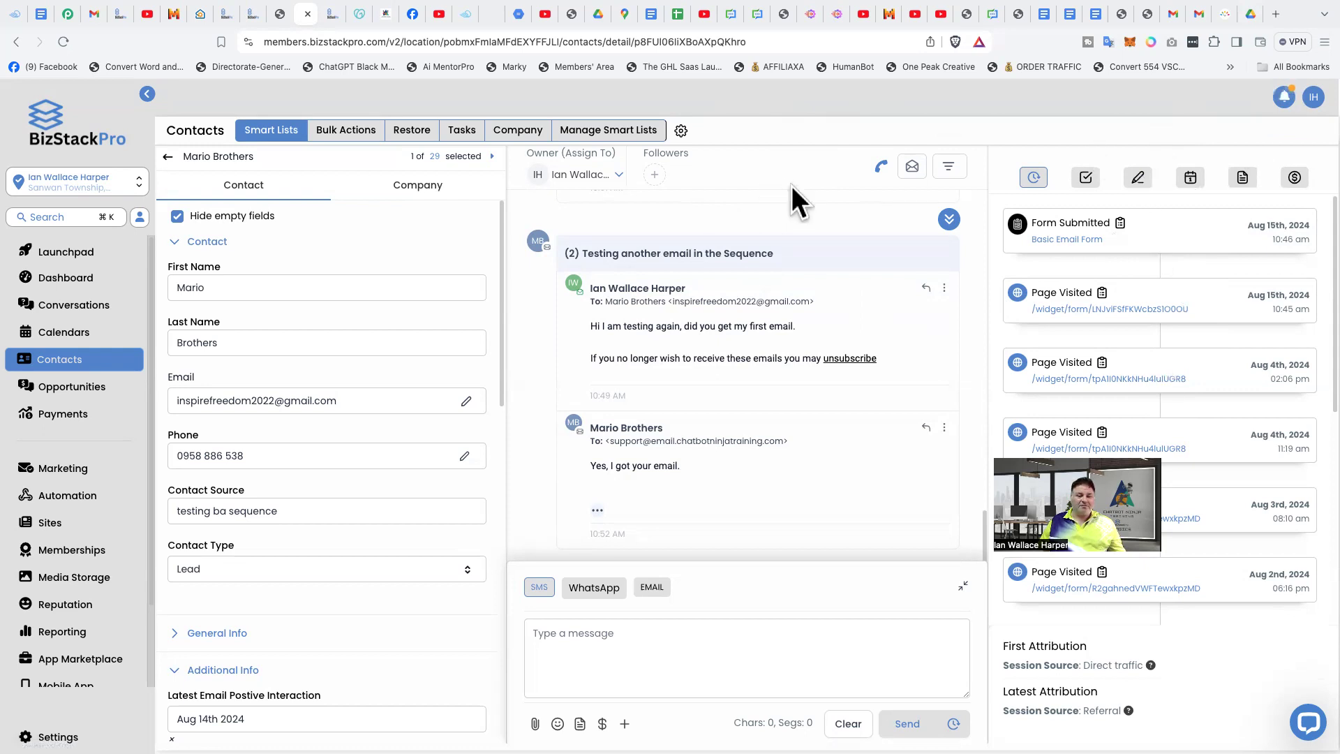
- Leave the test contact's record for the workflow list and open the Contacts section
left_click(15, 42)
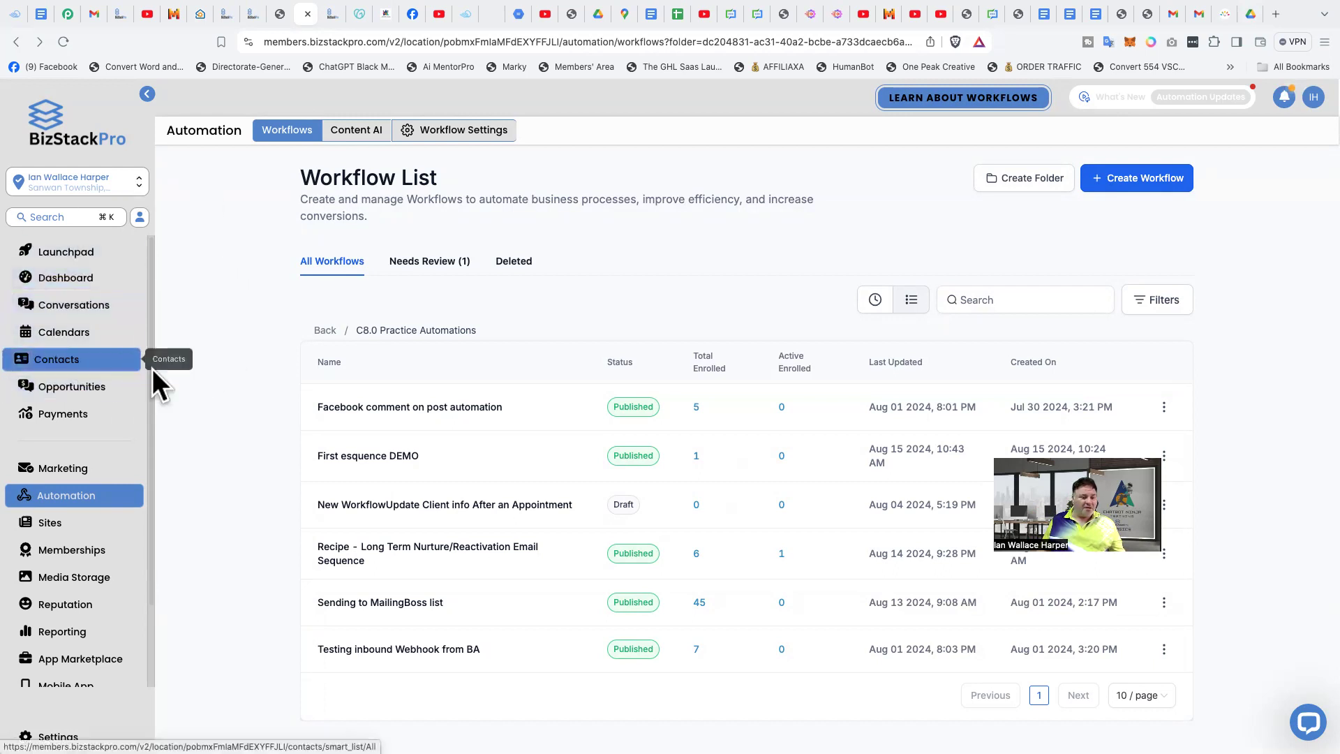
left_click(55, 360)
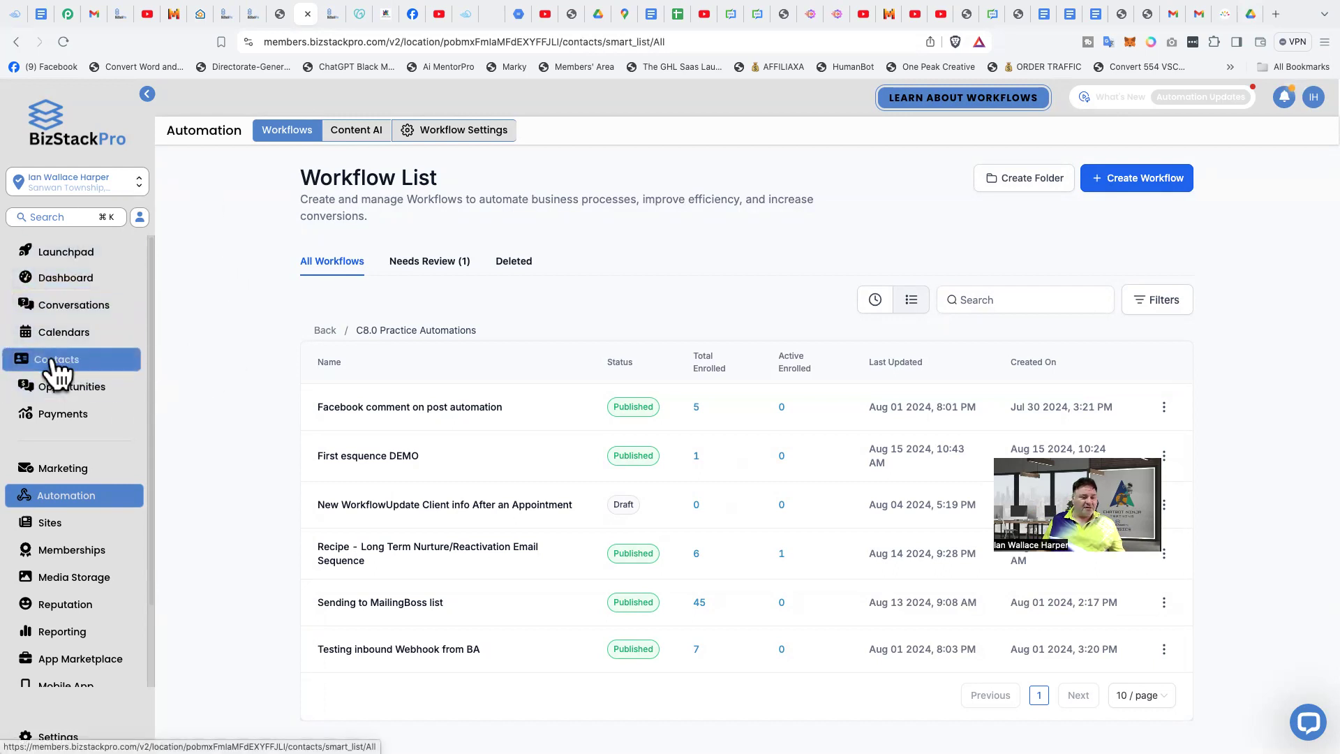